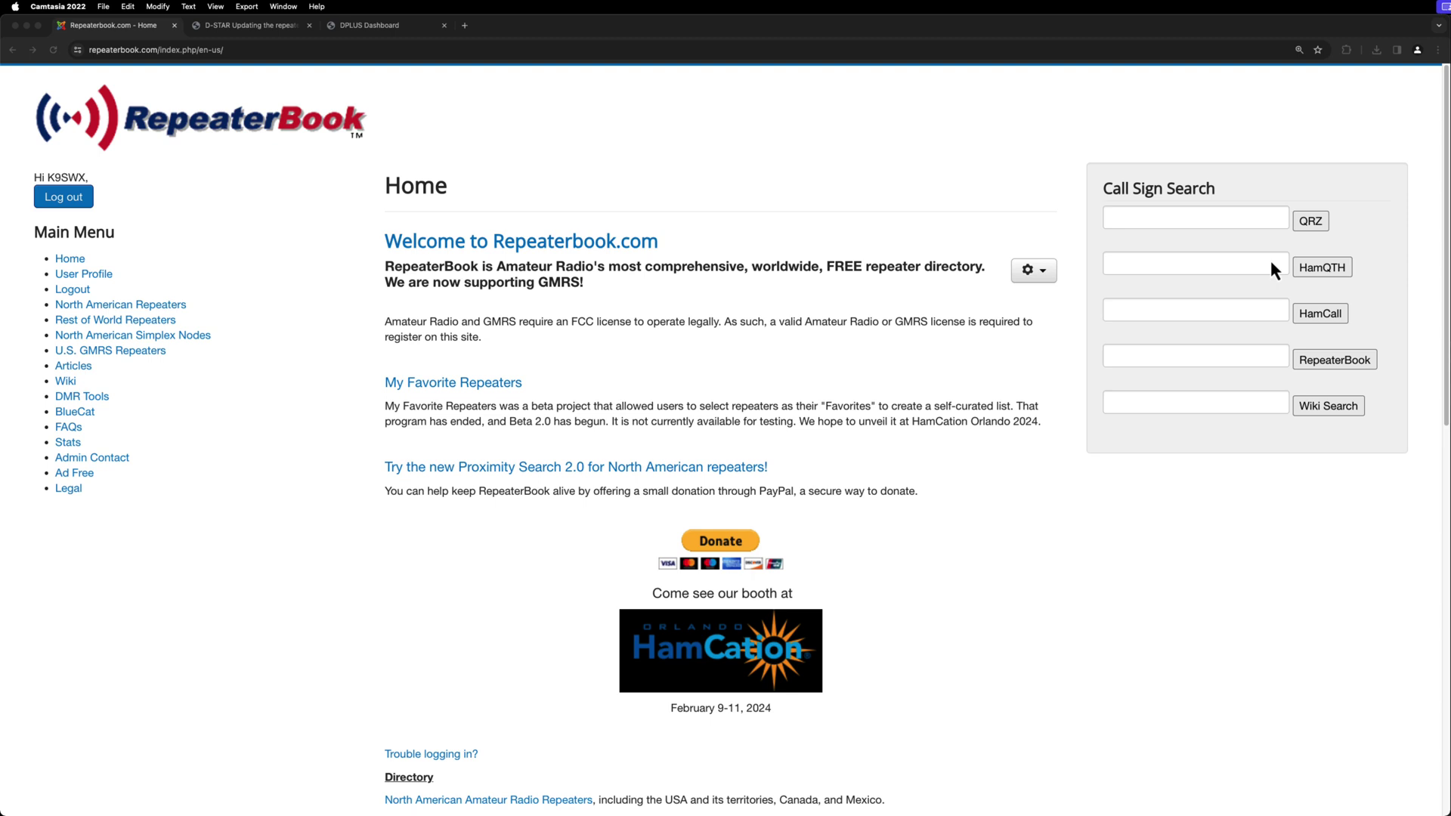
- Go to RepeaterBook's Illinois quick search page through North American Repeaters and the state map
{"action": "left_click", "coordinate": [724, 177]}
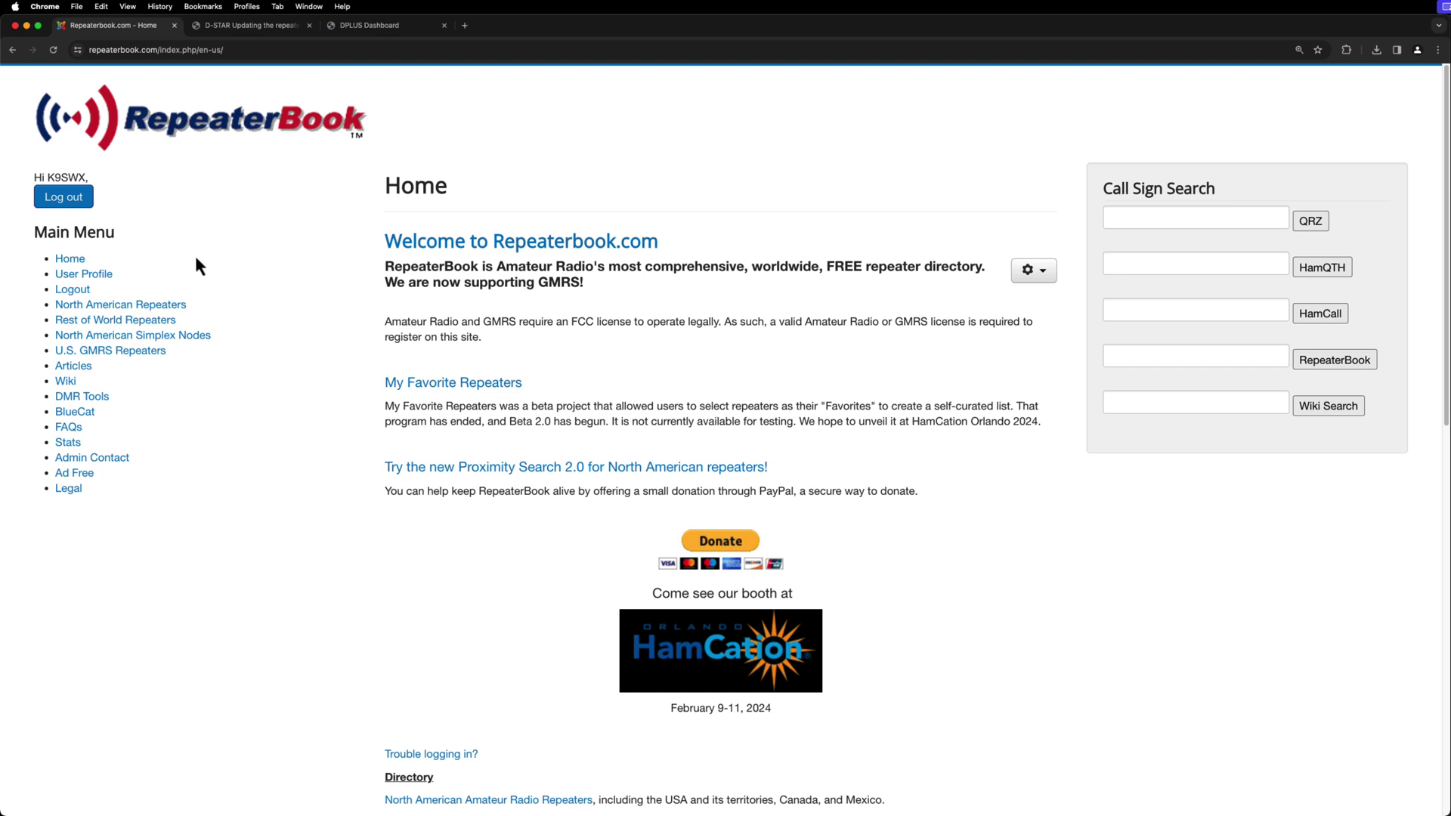
{"action": "left_click", "coordinate": [84, 306]}
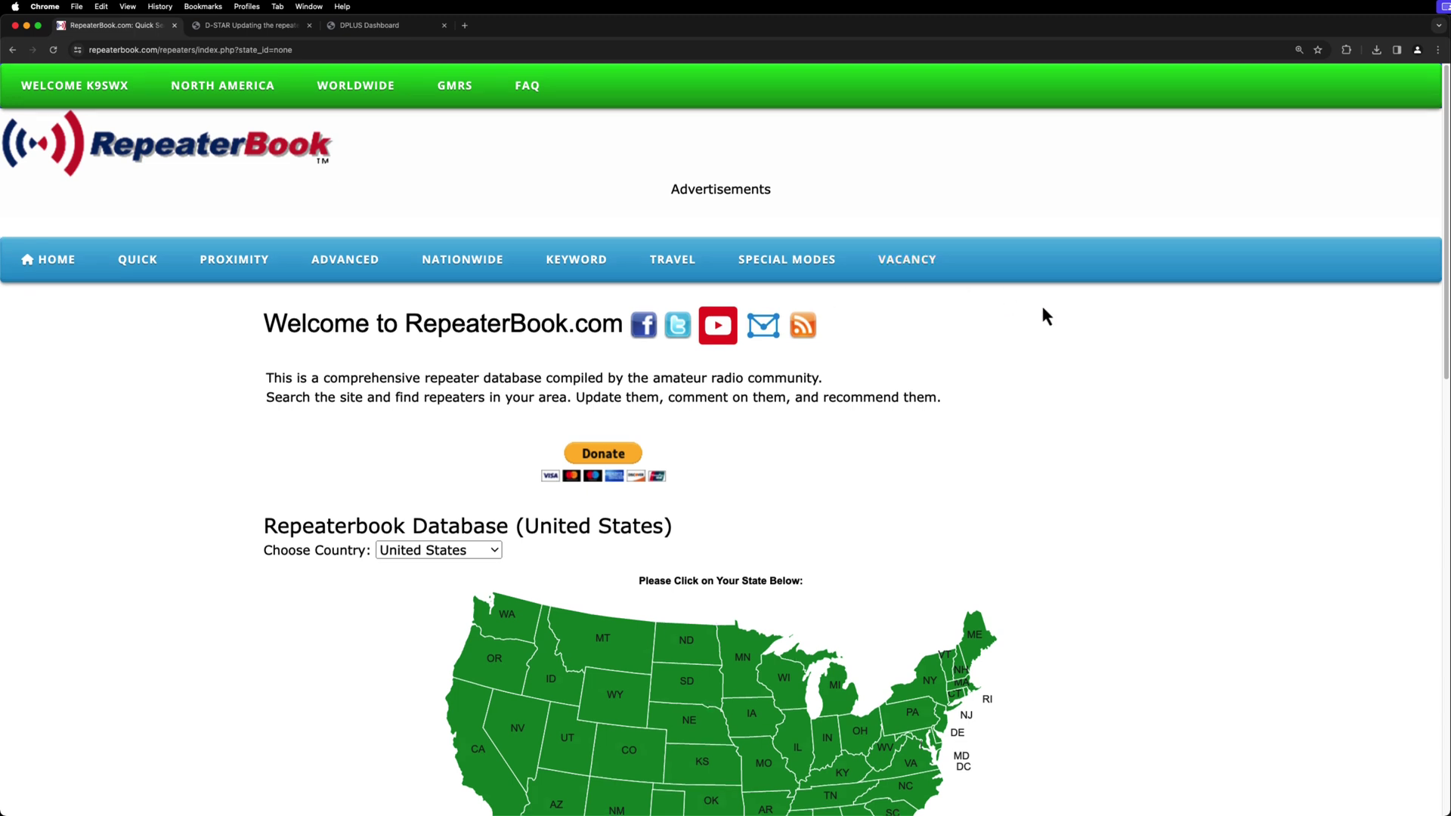
{"action": "scroll", "coordinate": [1045, 310], "scroll_direction": "down", "scroll_amount": 5}
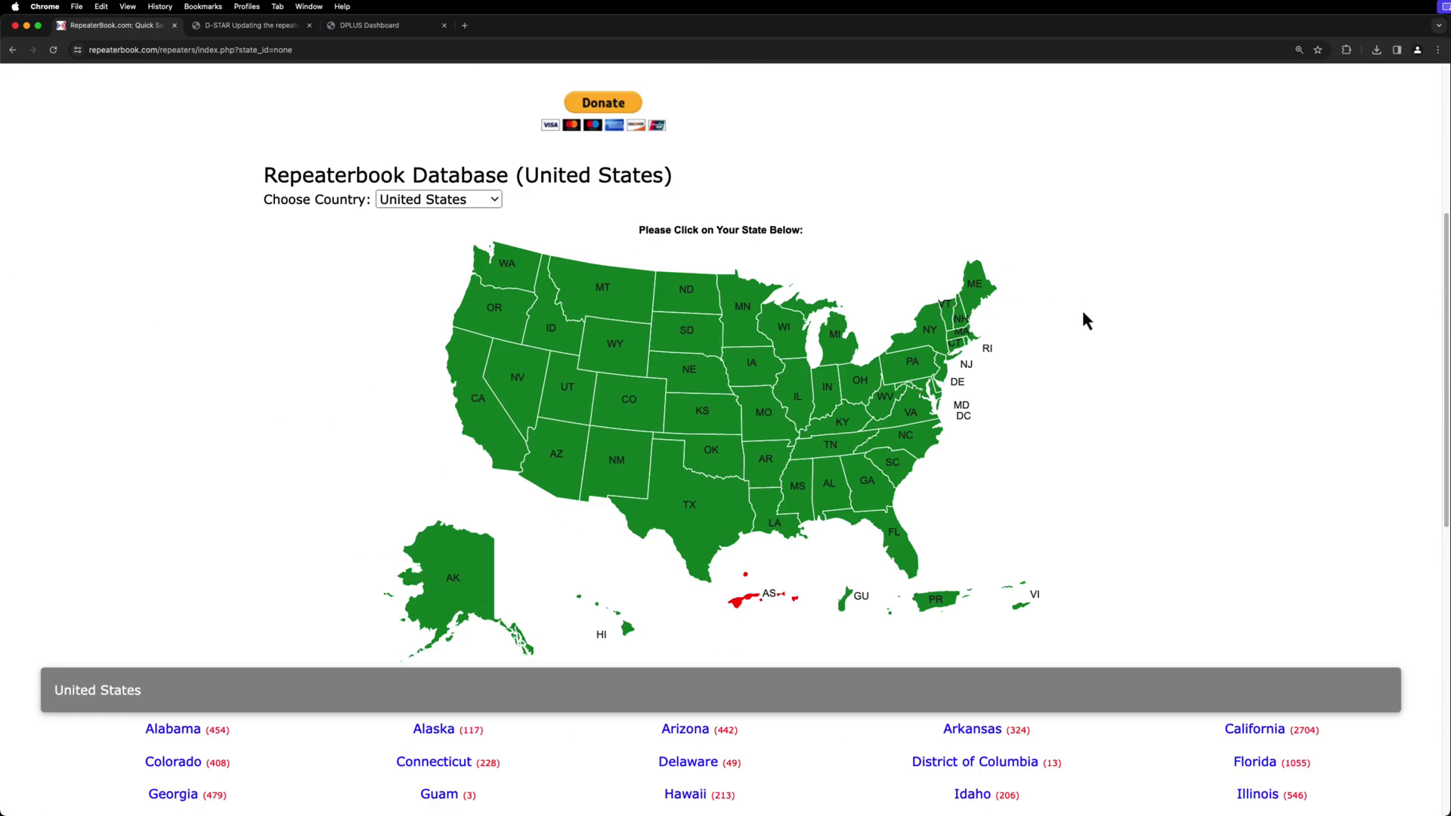
{"action": "left_click", "coordinate": [800, 405]}
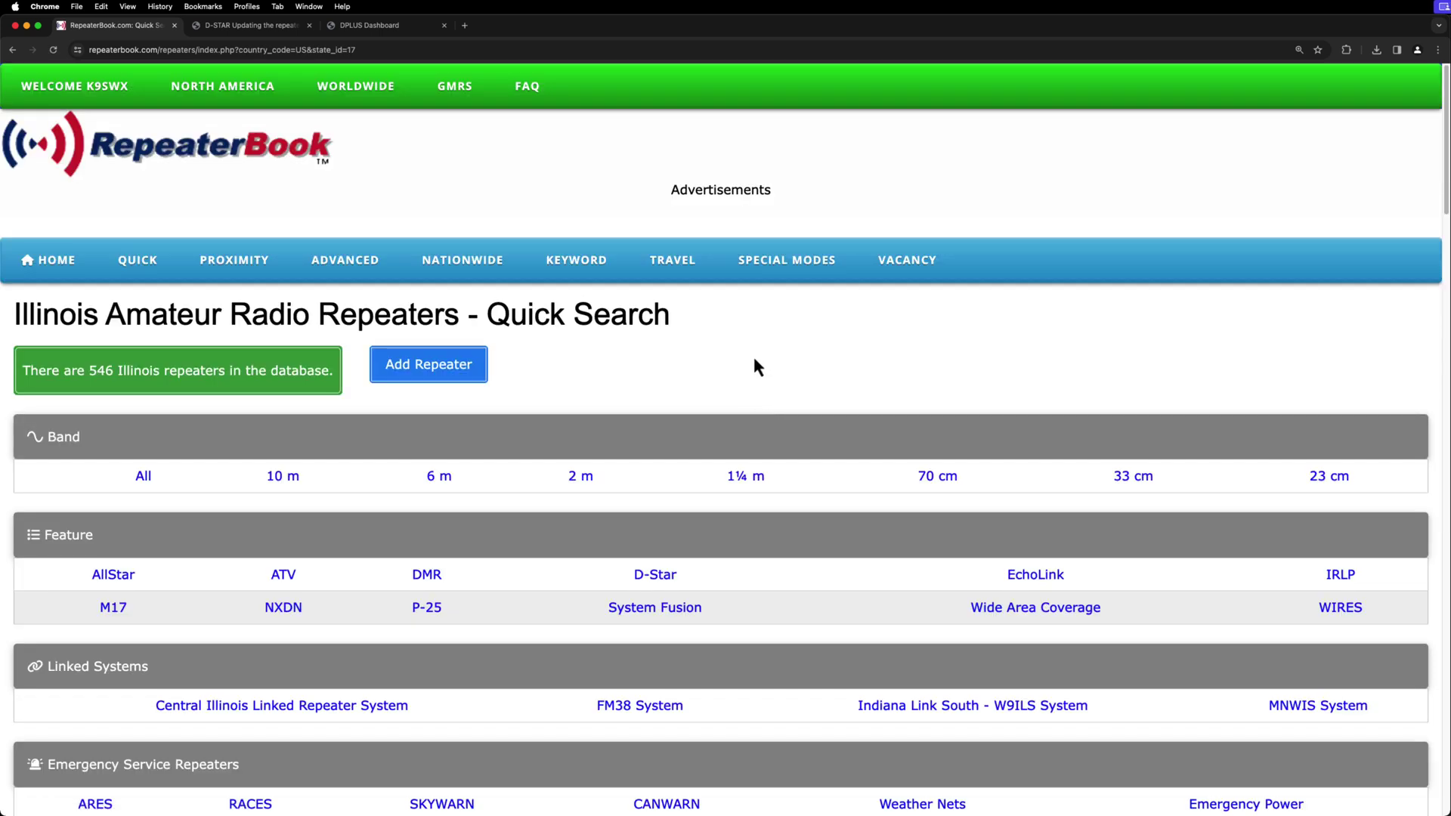
- List Illinois repeaters on all bands and scroll through the 546-entry table
{"action": "left_click", "coordinate": [145, 476]}
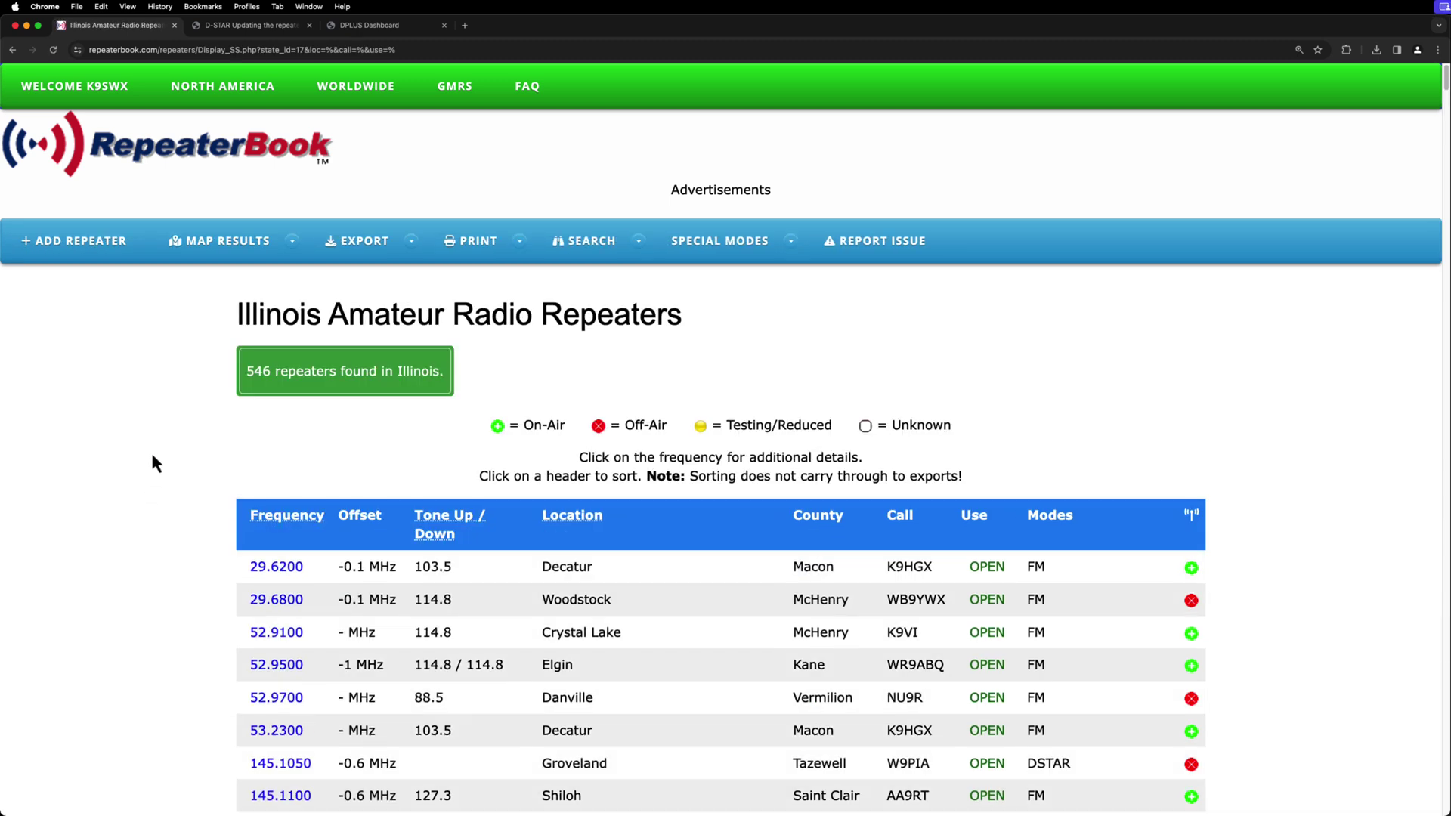
{"action": "scroll", "coordinate": [351, 563], "scroll_direction": "down", "scroll_amount": 5}
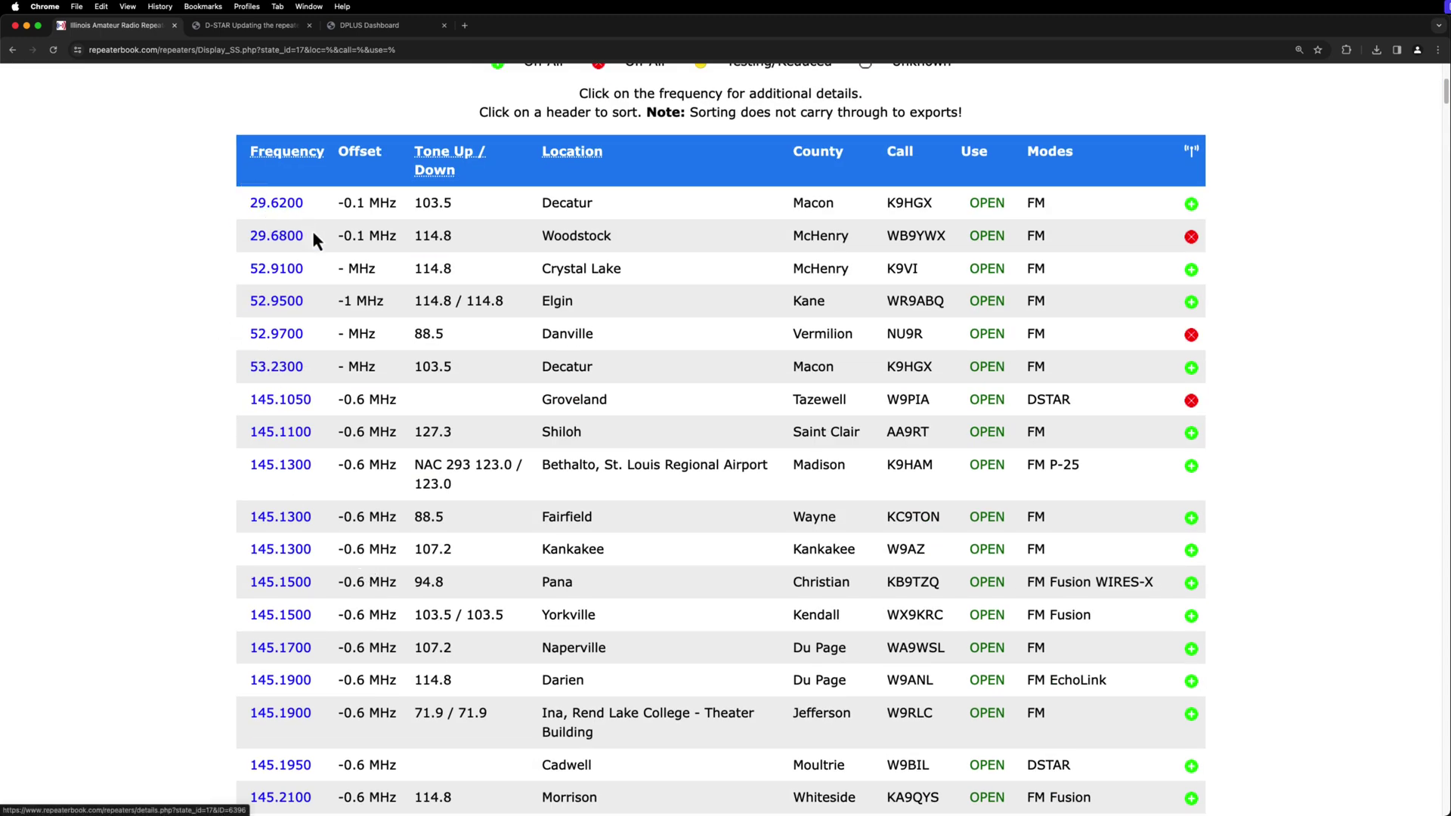
{"action": "scroll", "coordinate": [325, 442], "scroll_direction": "down", "scroll_amount": 2}
{"action": "scroll", "coordinate": [325, 442], "scroll_direction": "down", "scroll_amount": 8}
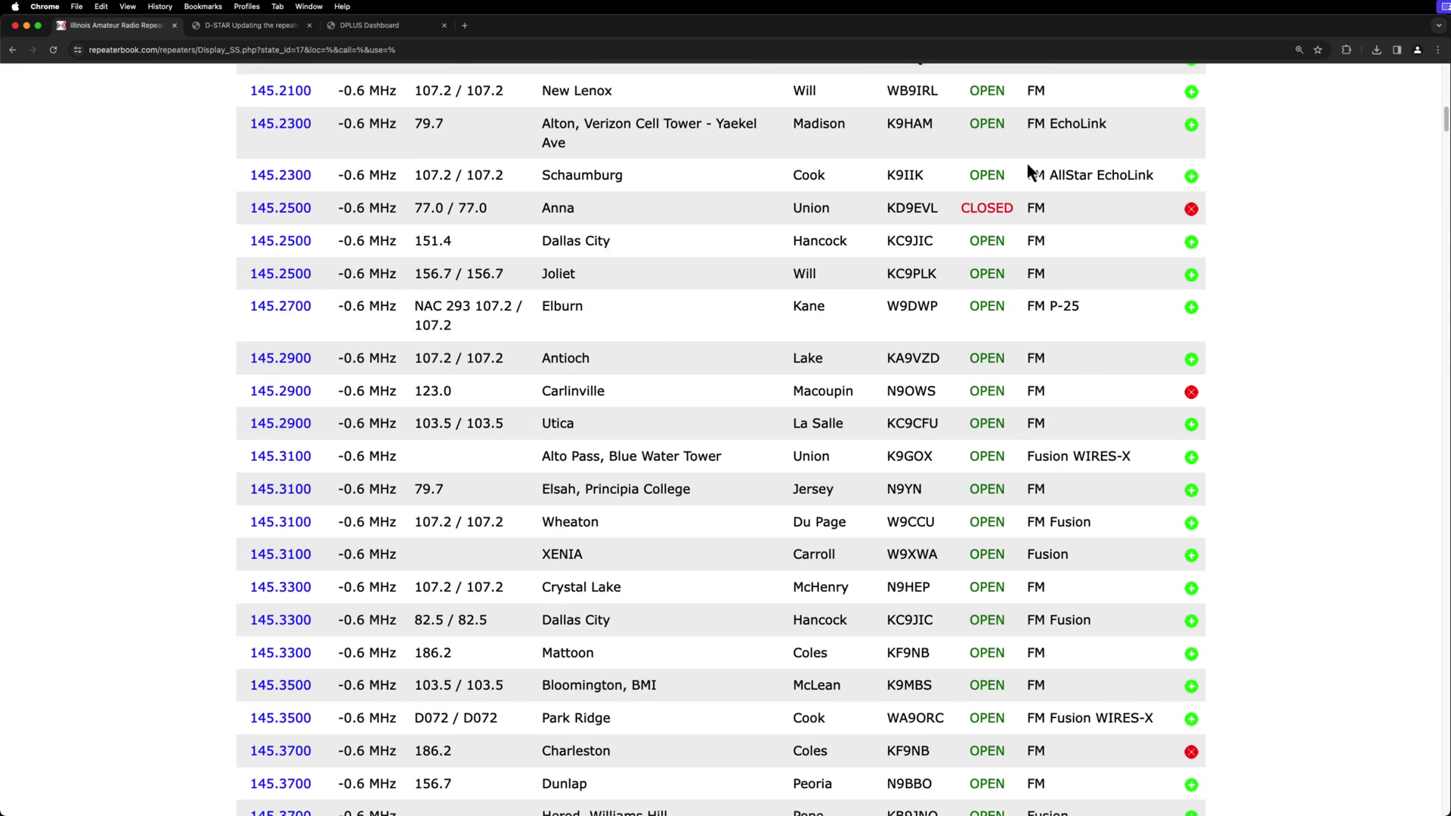
{"action": "left_click_drag", "start_coordinate": [1446, 127], "coordinate": [1332, 797]}
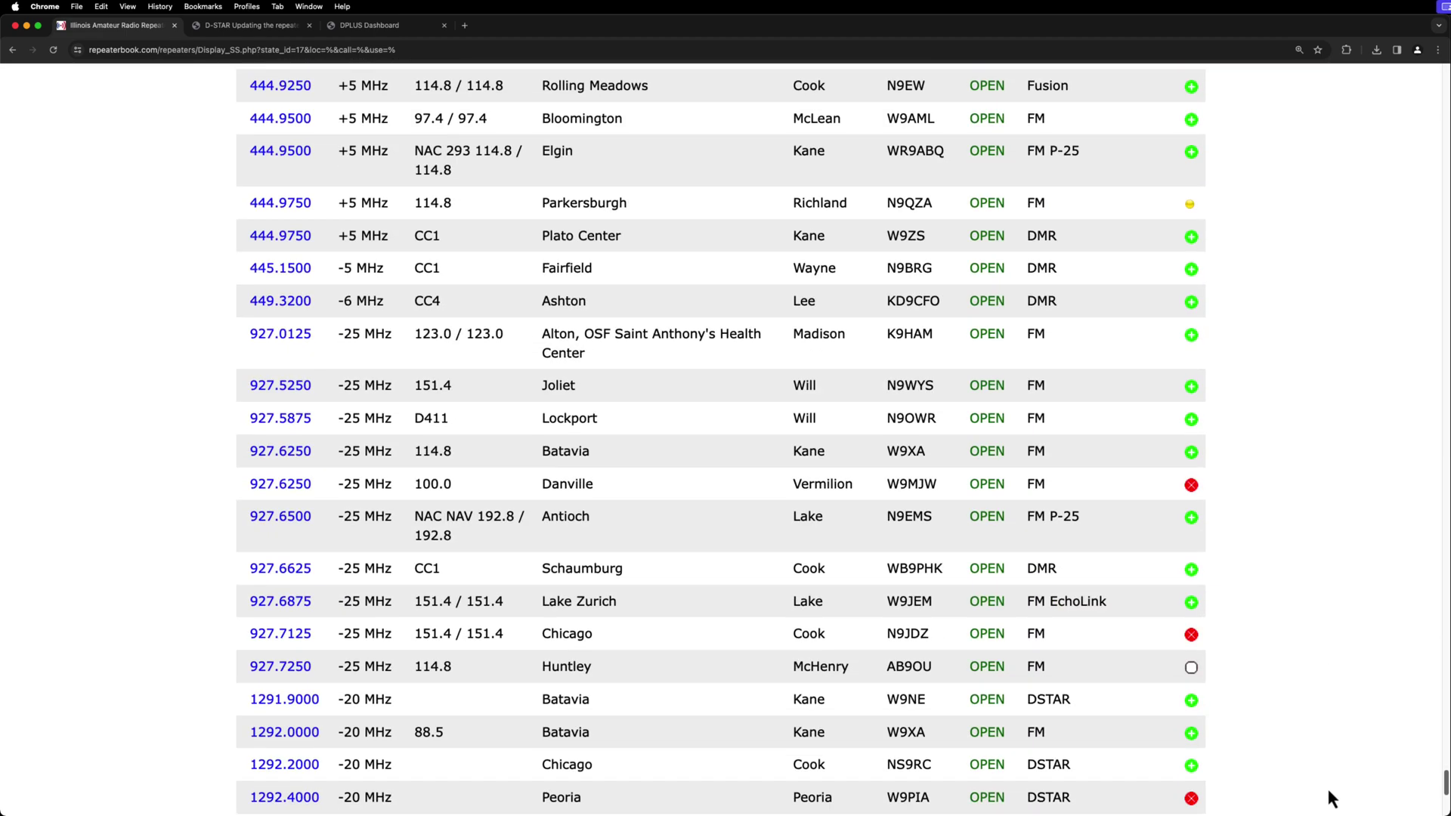
{"action": "left_click_drag", "start_coordinate": [1328, 791], "coordinate": [1444, 108]}
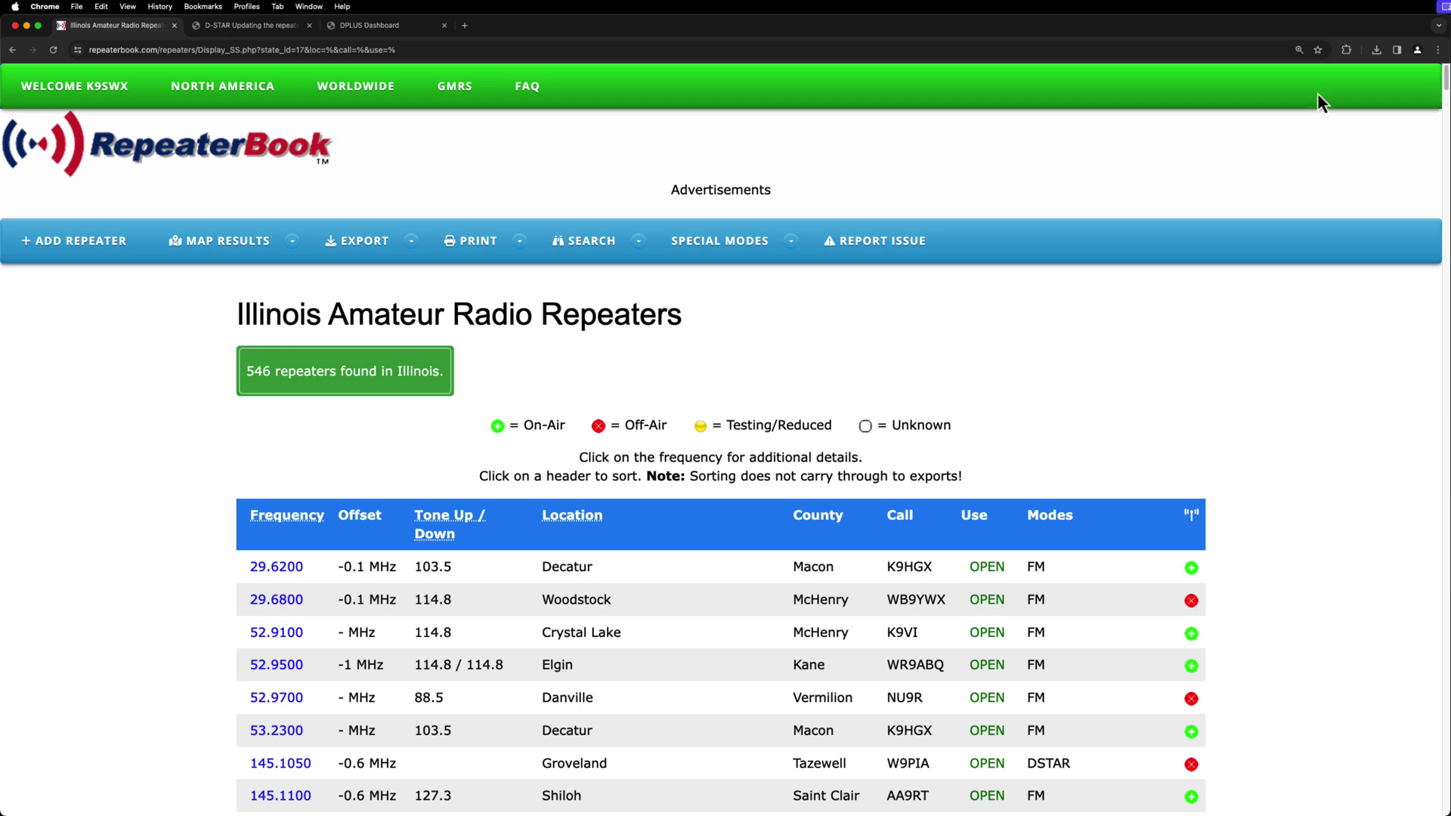
- Choose the Icom CS-705 Repeater List export to reach the IC-705 export parameters
{"action": "left_click", "coordinate": [331, 254]}
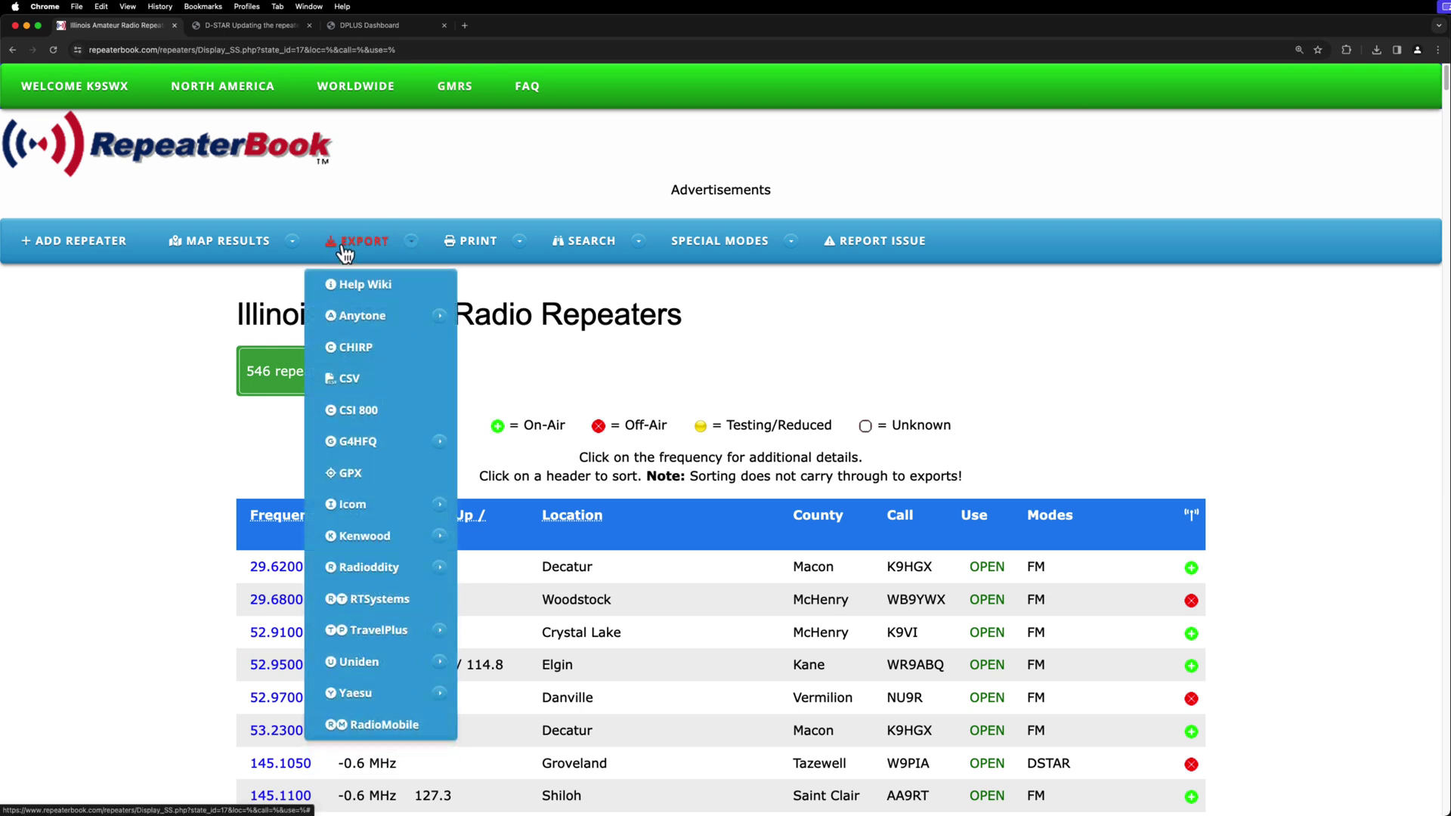
{"action": "mouse_move", "coordinate": [361, 504]}
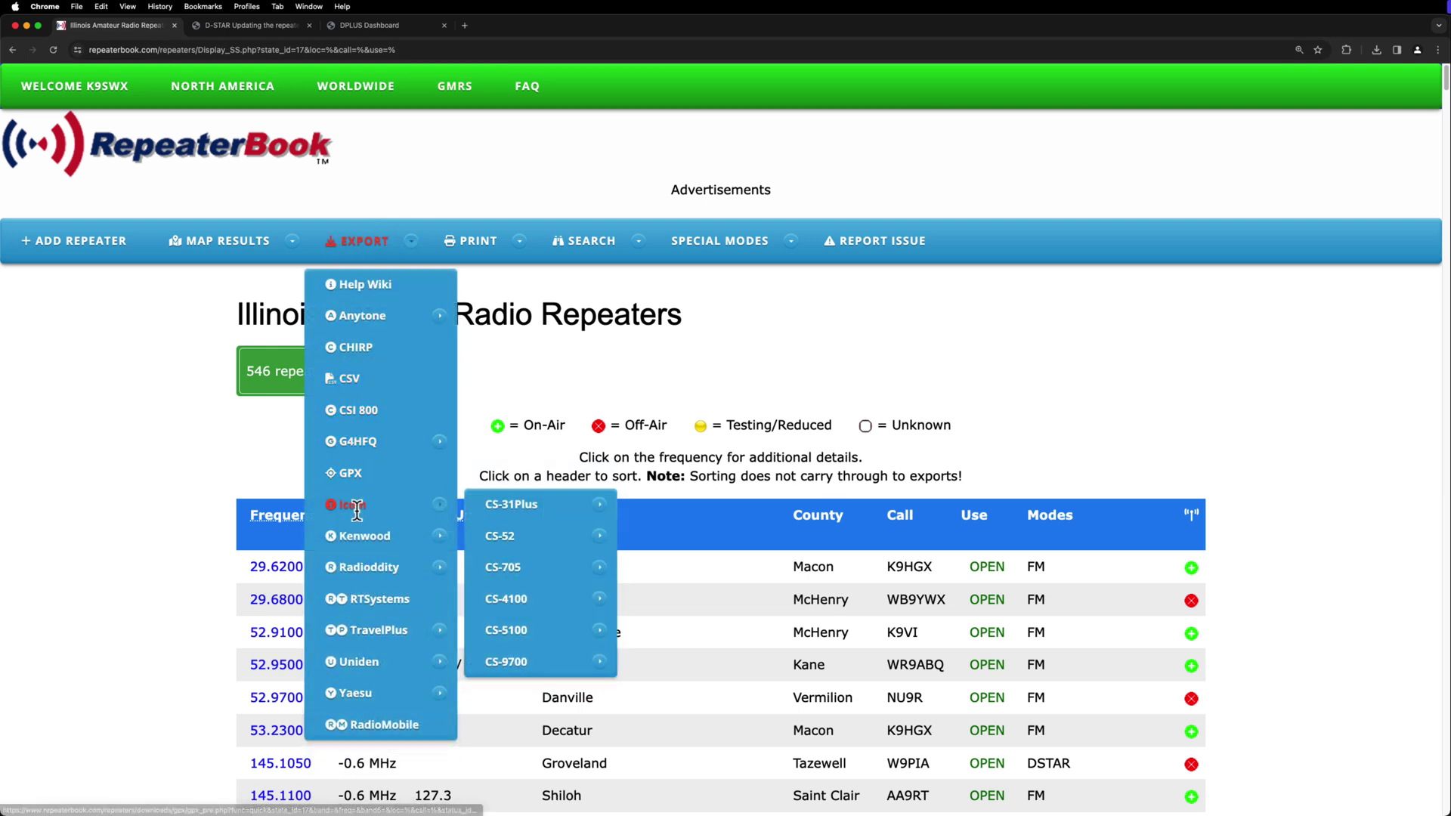
{"action": "mouse_move", "coordinate": [509, 550]}
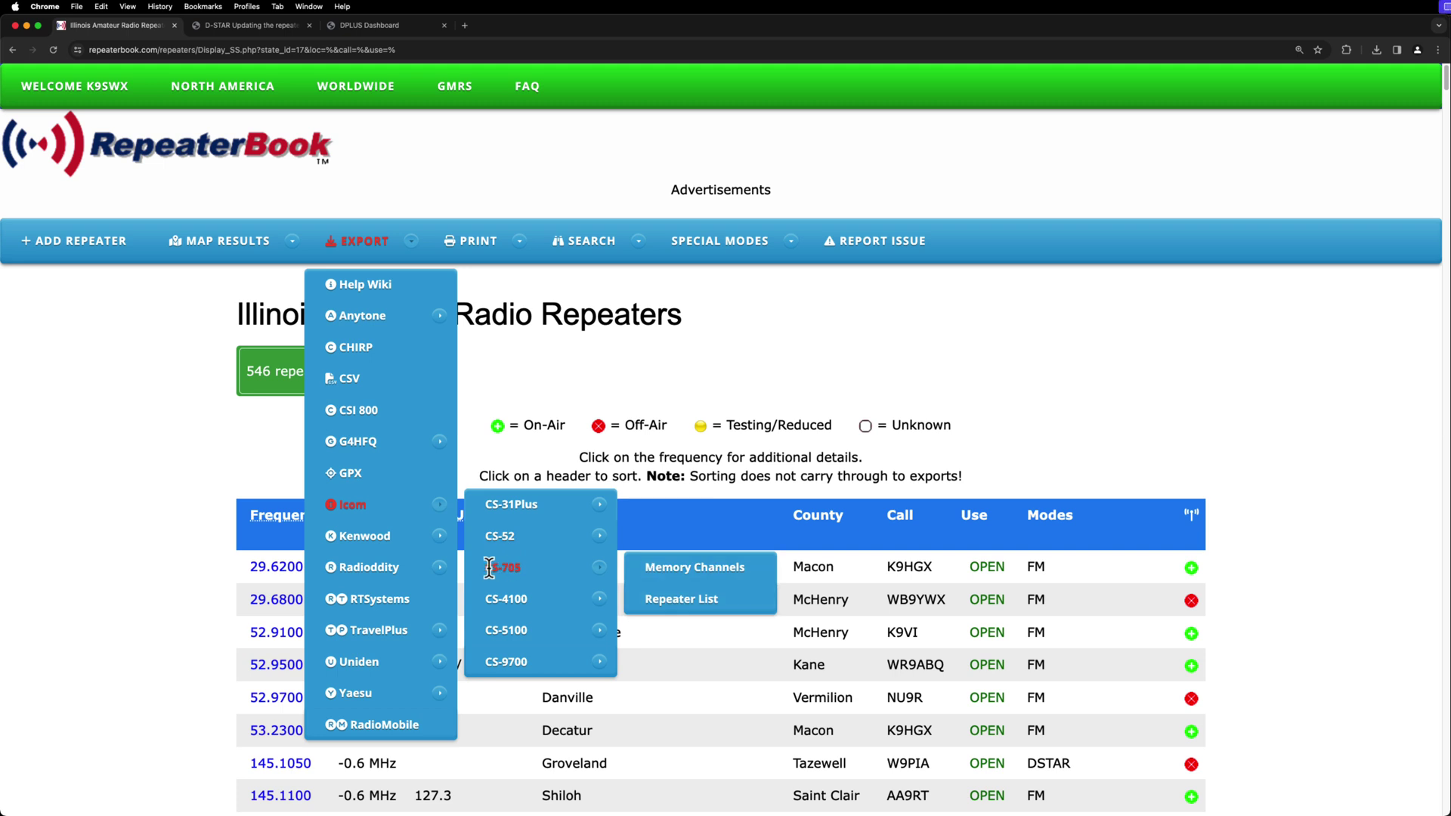
{"action": "left_click", "coordinate": [683, 601]}
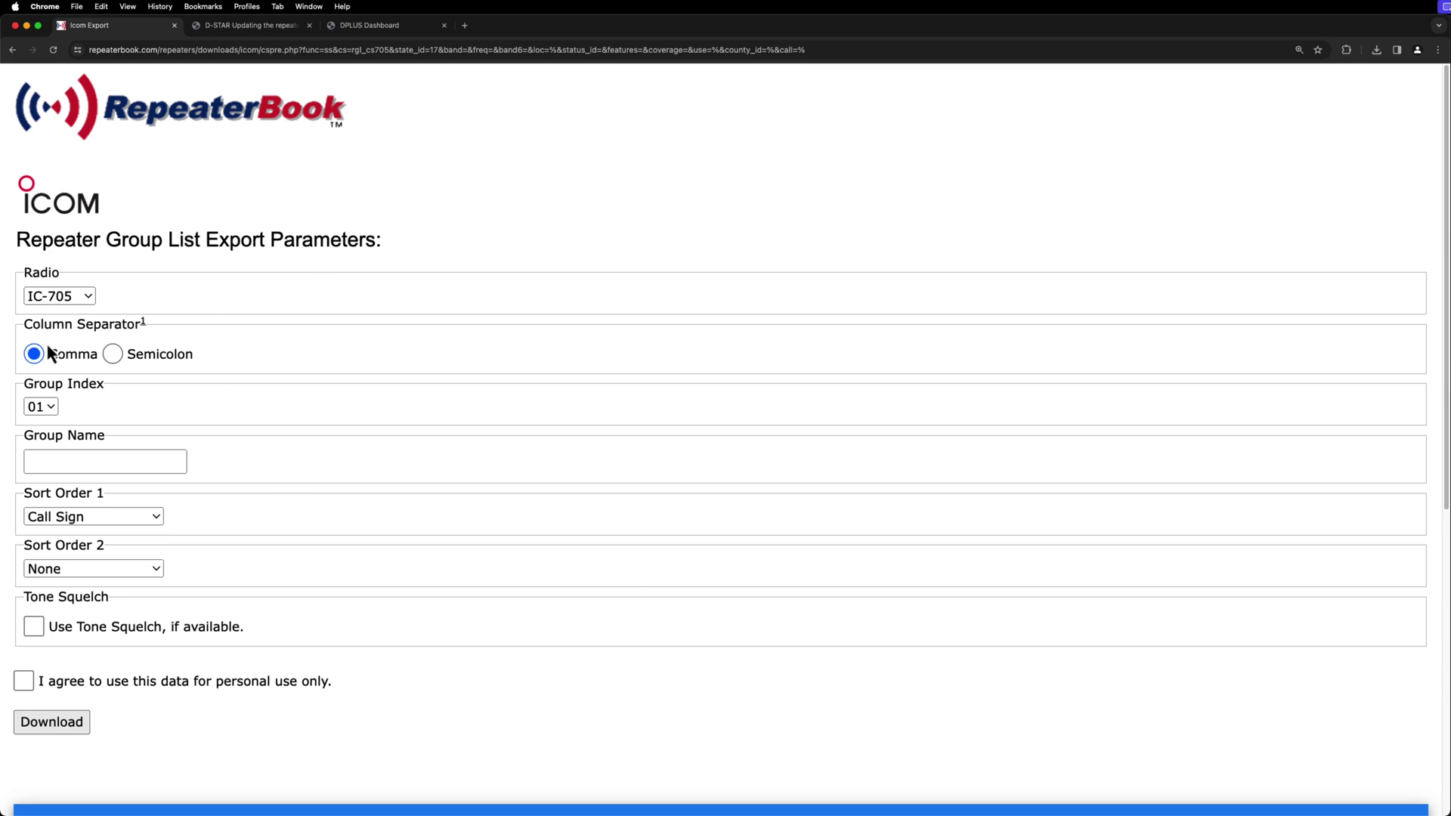
- Keep IC-705 as the radio and set the group name to Illinois
{"action": "left_click", "coordinate": [38, 296]}
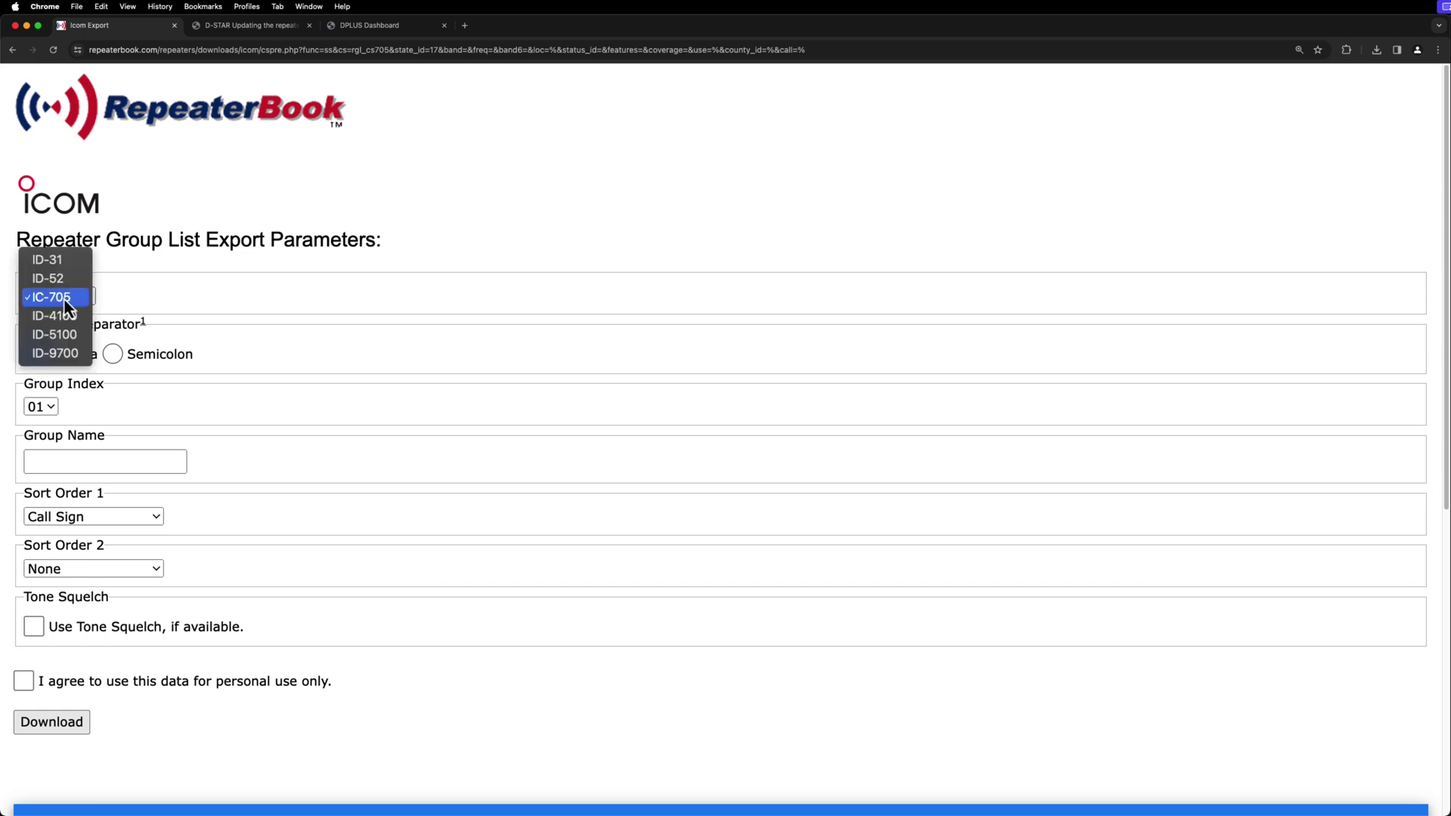
{"action": "left_click", "coordinate": [79, 300]}
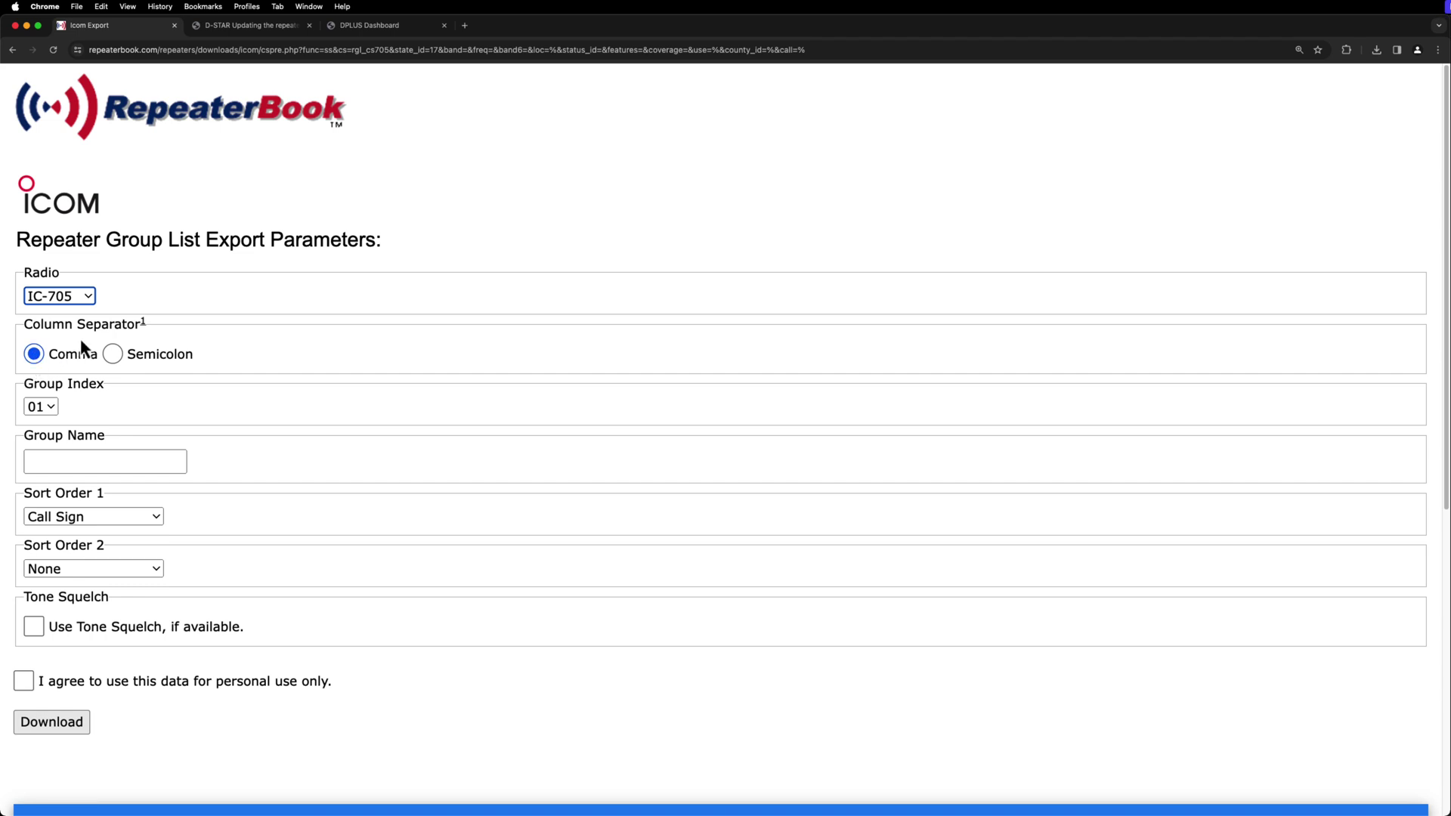
{"action": "left_click", "coordinate": [54, 464]}
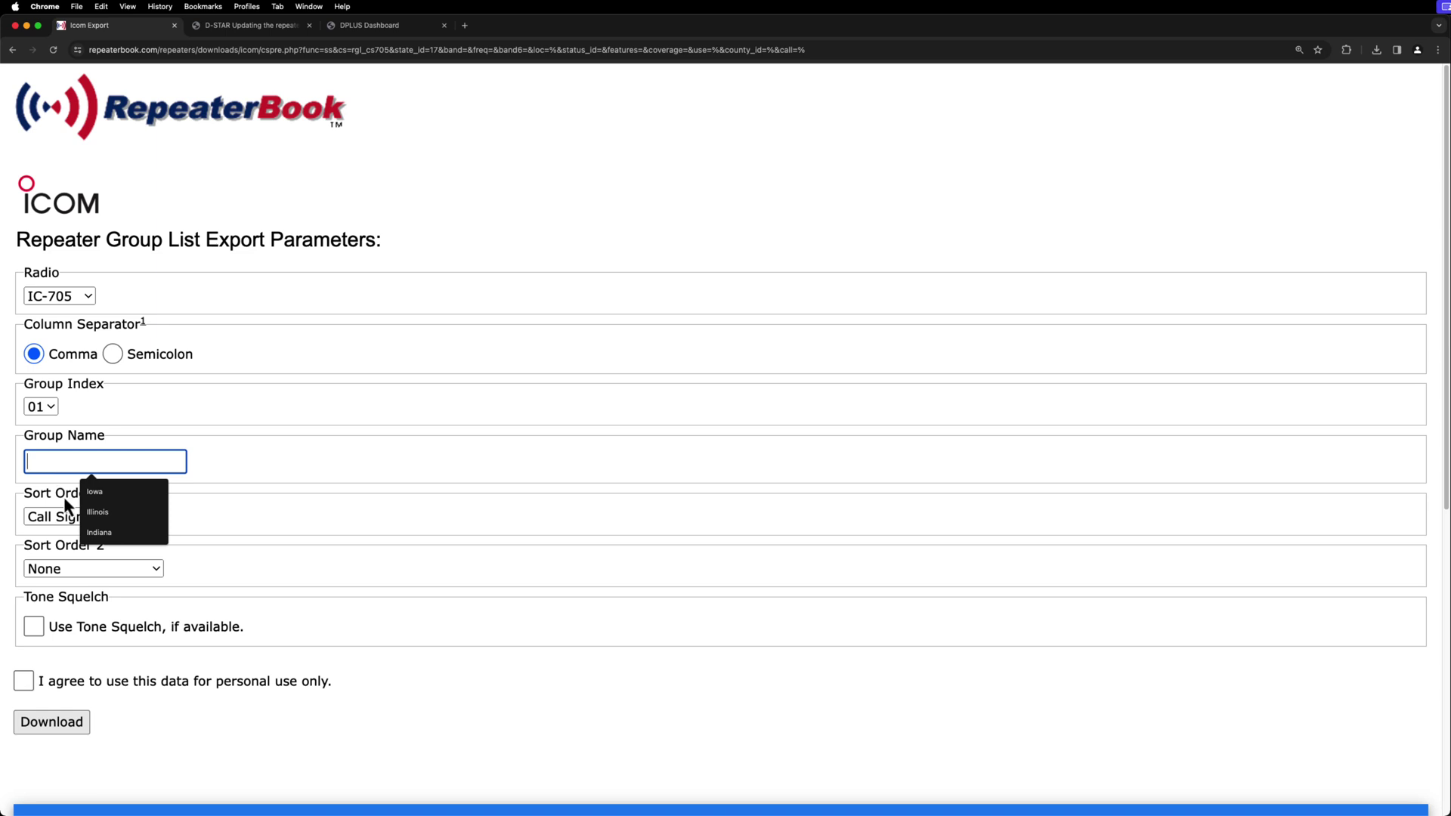
{"action": "left_click", "coordinate": [105, 518]}
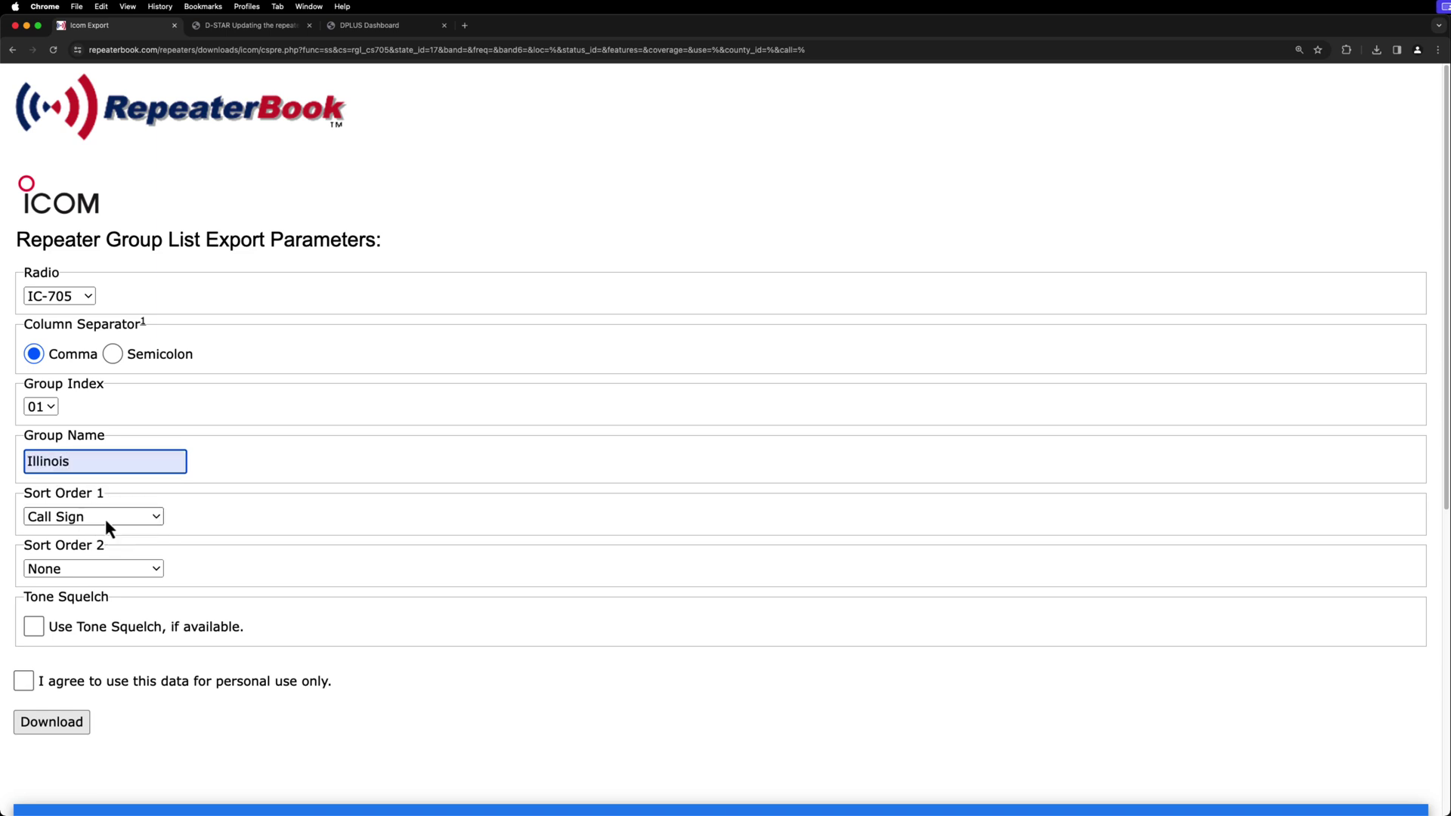
- Sort by Location City then Call Sign, enable tone squelch, and accept personal-use terms
{"action": "left_click", "coordinate": [106, 520]}
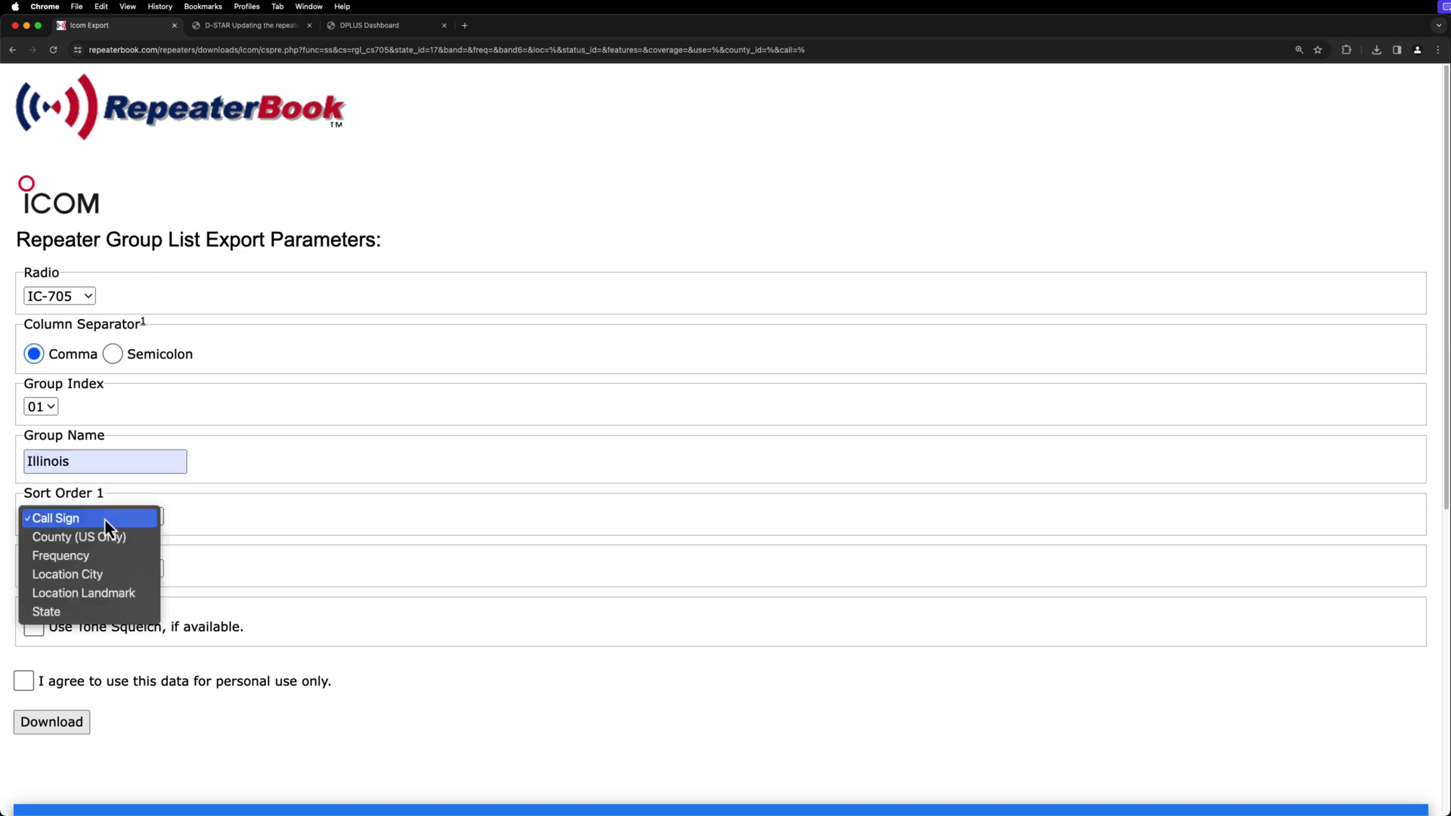
{"action": "left_click", "coordinate": [96, 577]}
{"action": "left_click", "coordinate": [107, 573]}
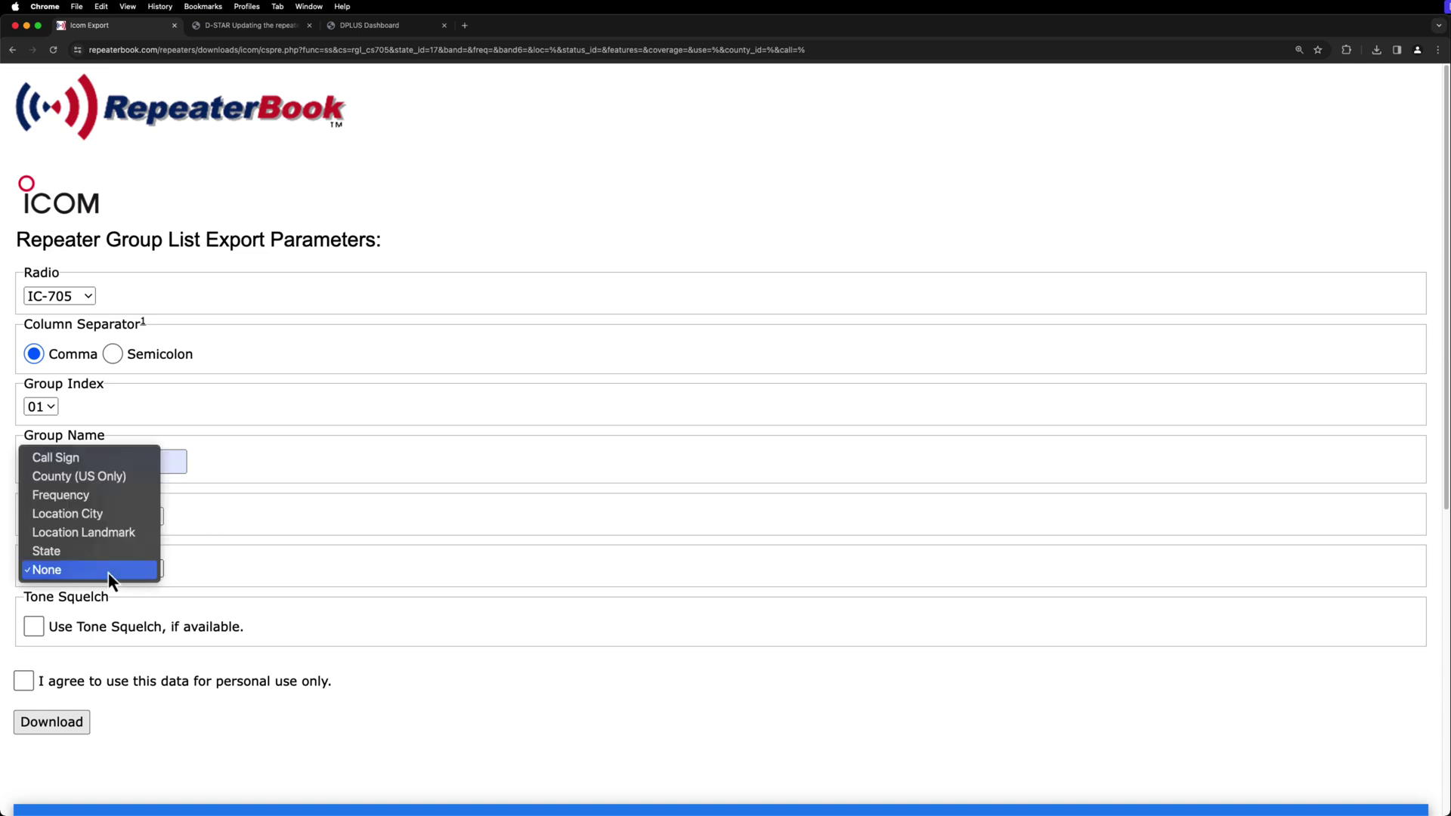
{"action": "left_click", "coordinate": [87, 462]}
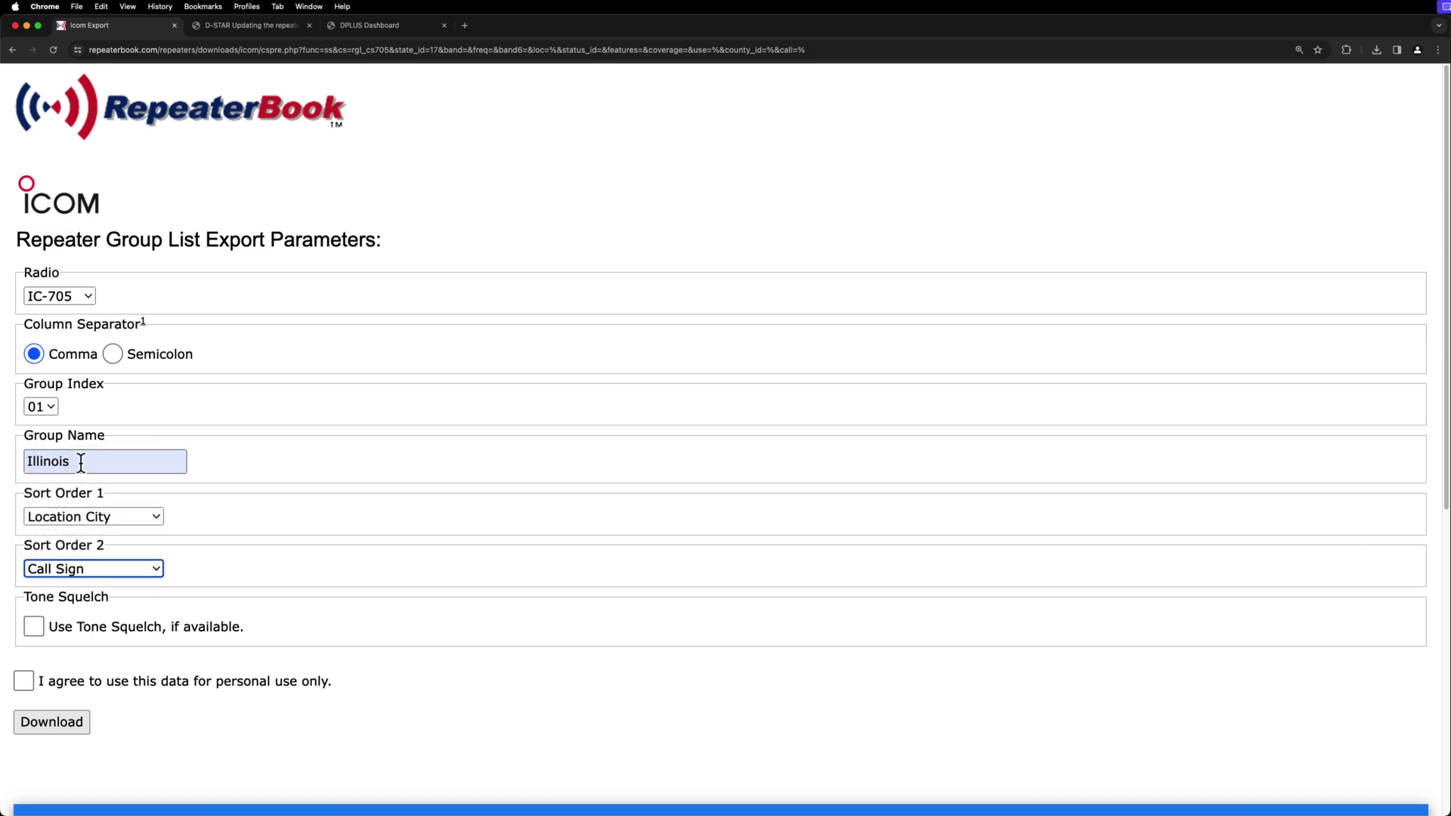
{"action": "left_click", "coordinate": [33, 630]}
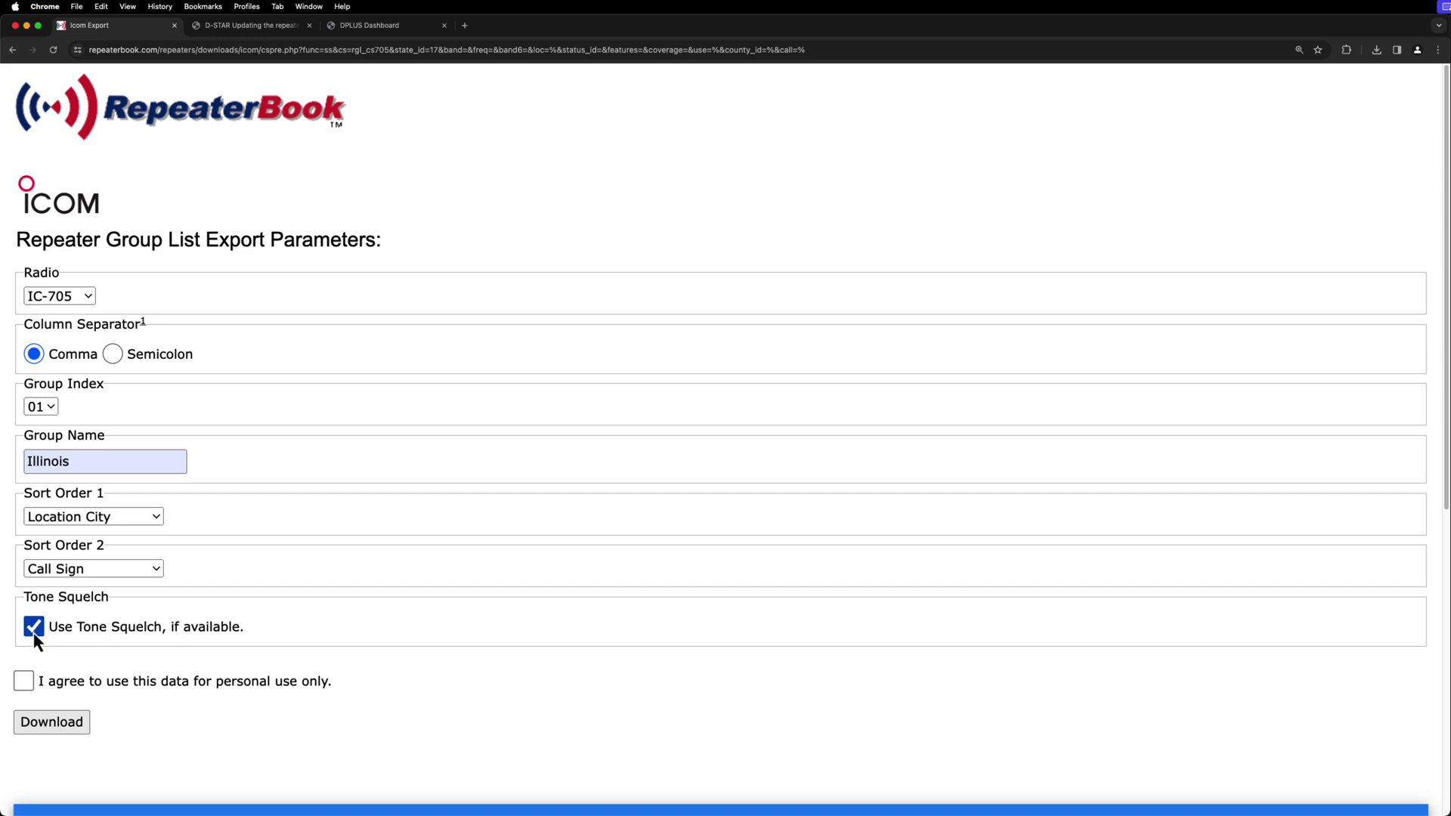
{"action": "left_click", "coordinate": [24, 681]}
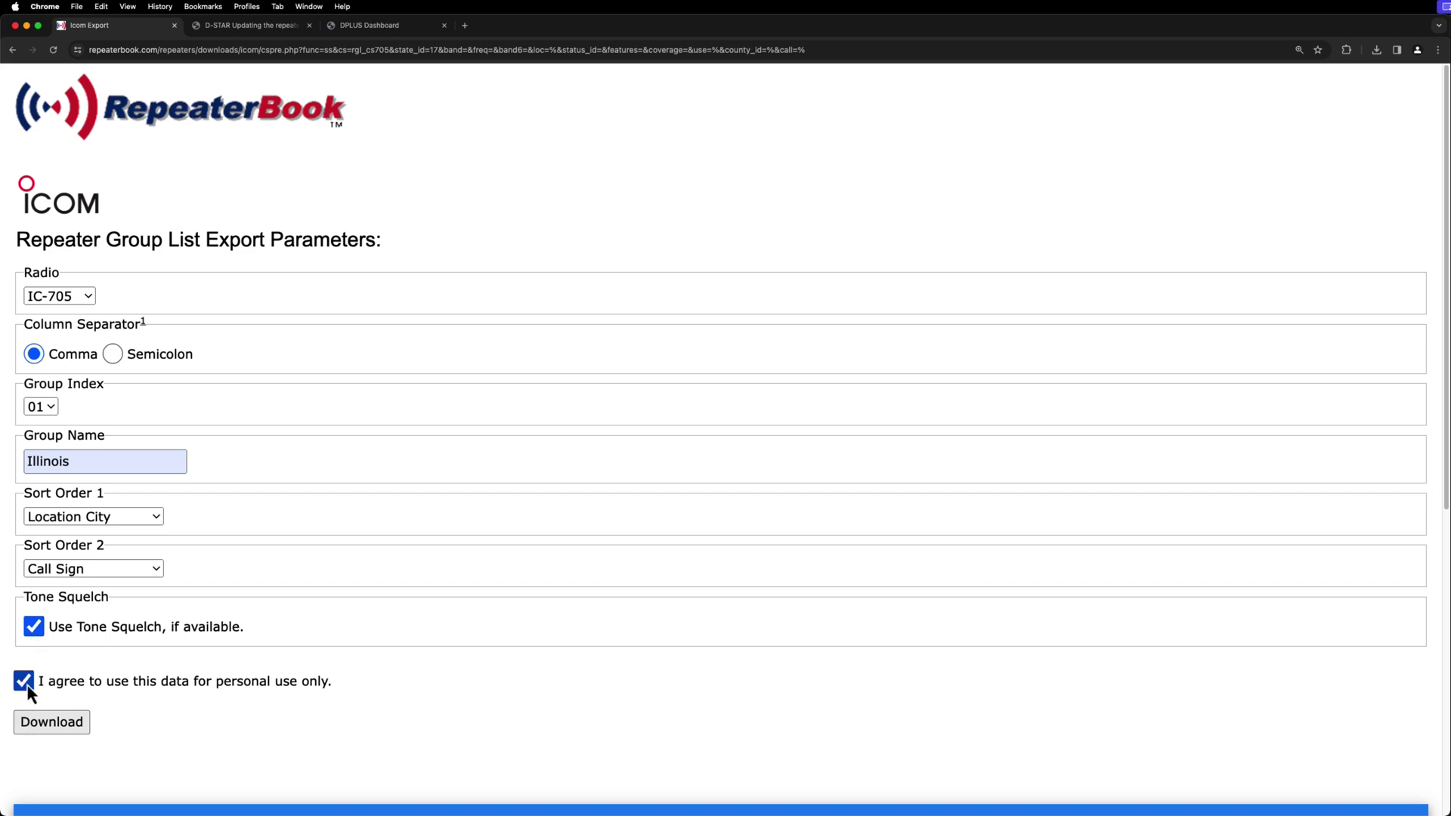
- Download the list and open rb_icom_rgl_2401011525.csv from Finder in Microsoft Excel
{"action": "left_click", "coordinate": [54, 727]}
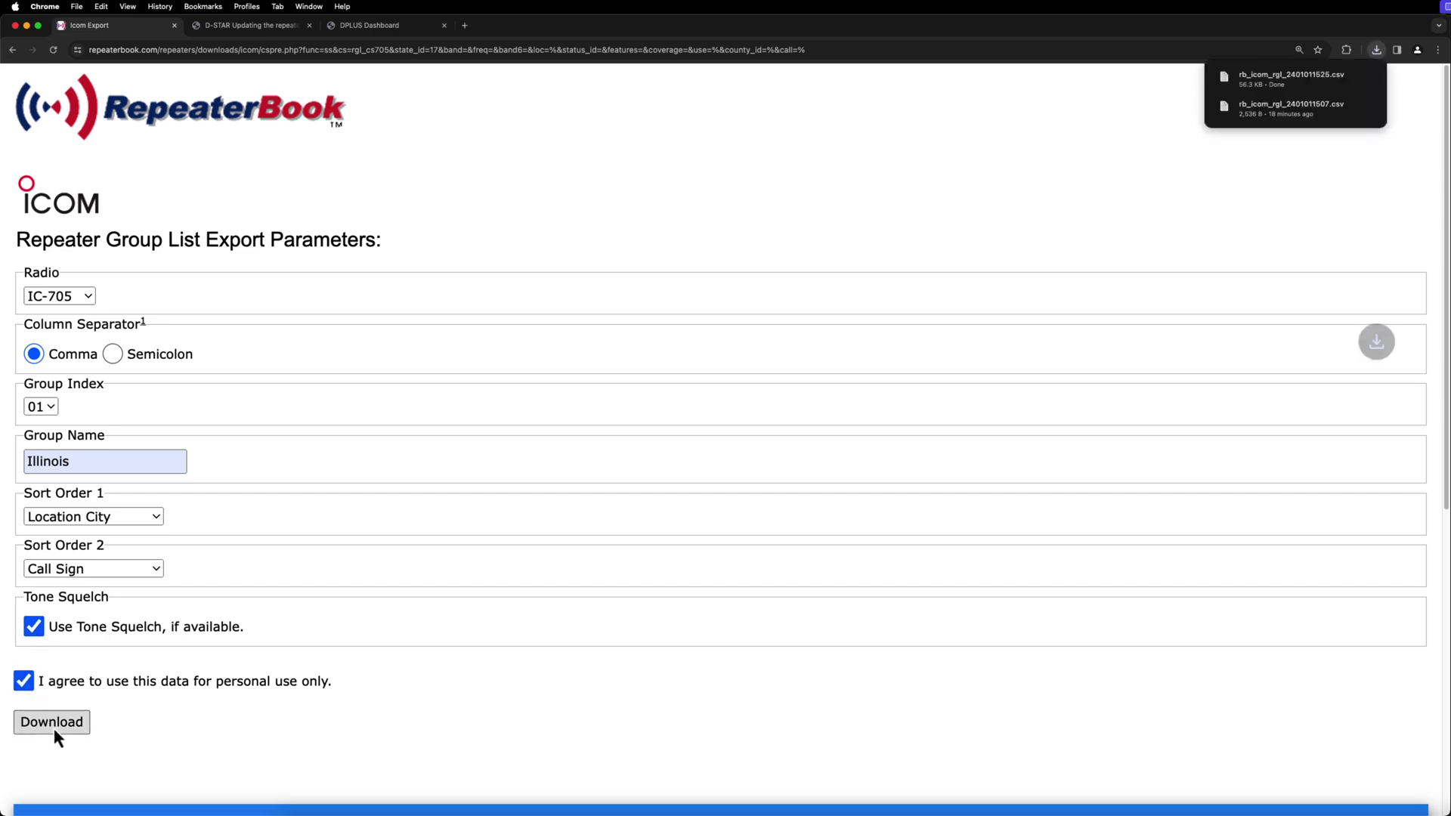
{"action": "left_click", "coordinate": [1348, 80]}
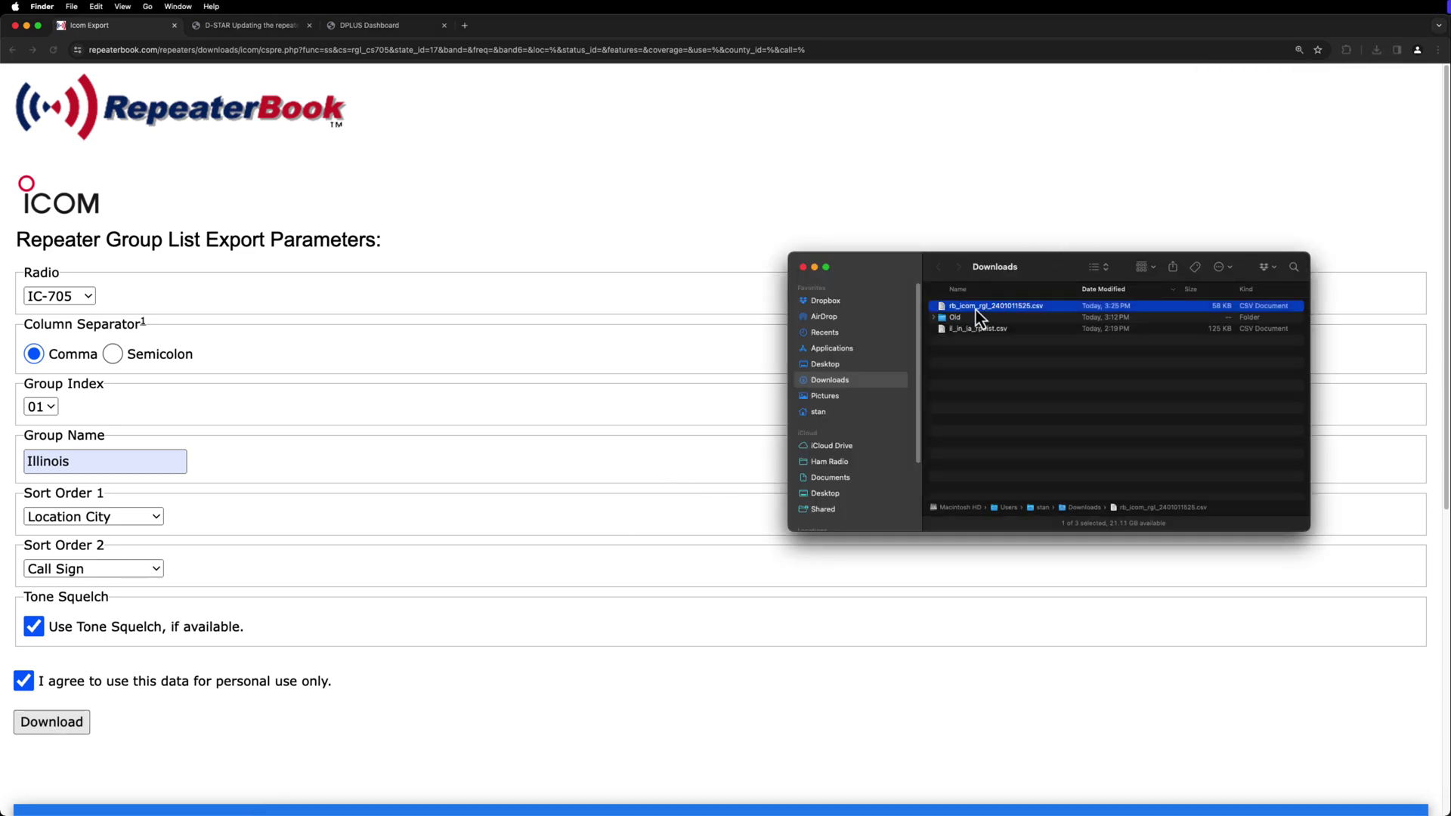
{"action": "right_click", "coordinate": [1019, 310]}
{"action": "mouse_move", "coordinate": [1123, 331]}
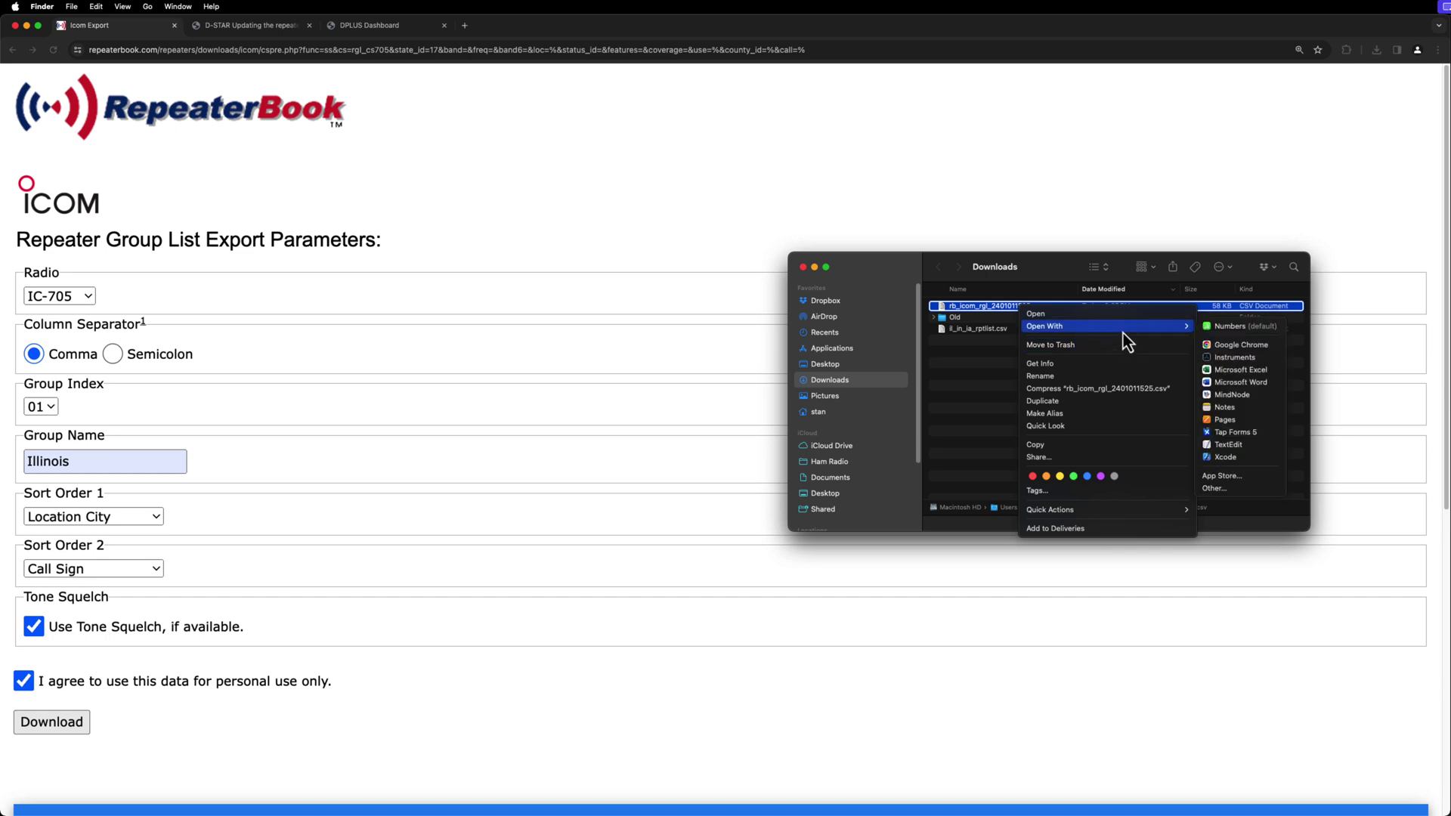
{"action": "left_click", "coordinate": [1241, 373]}
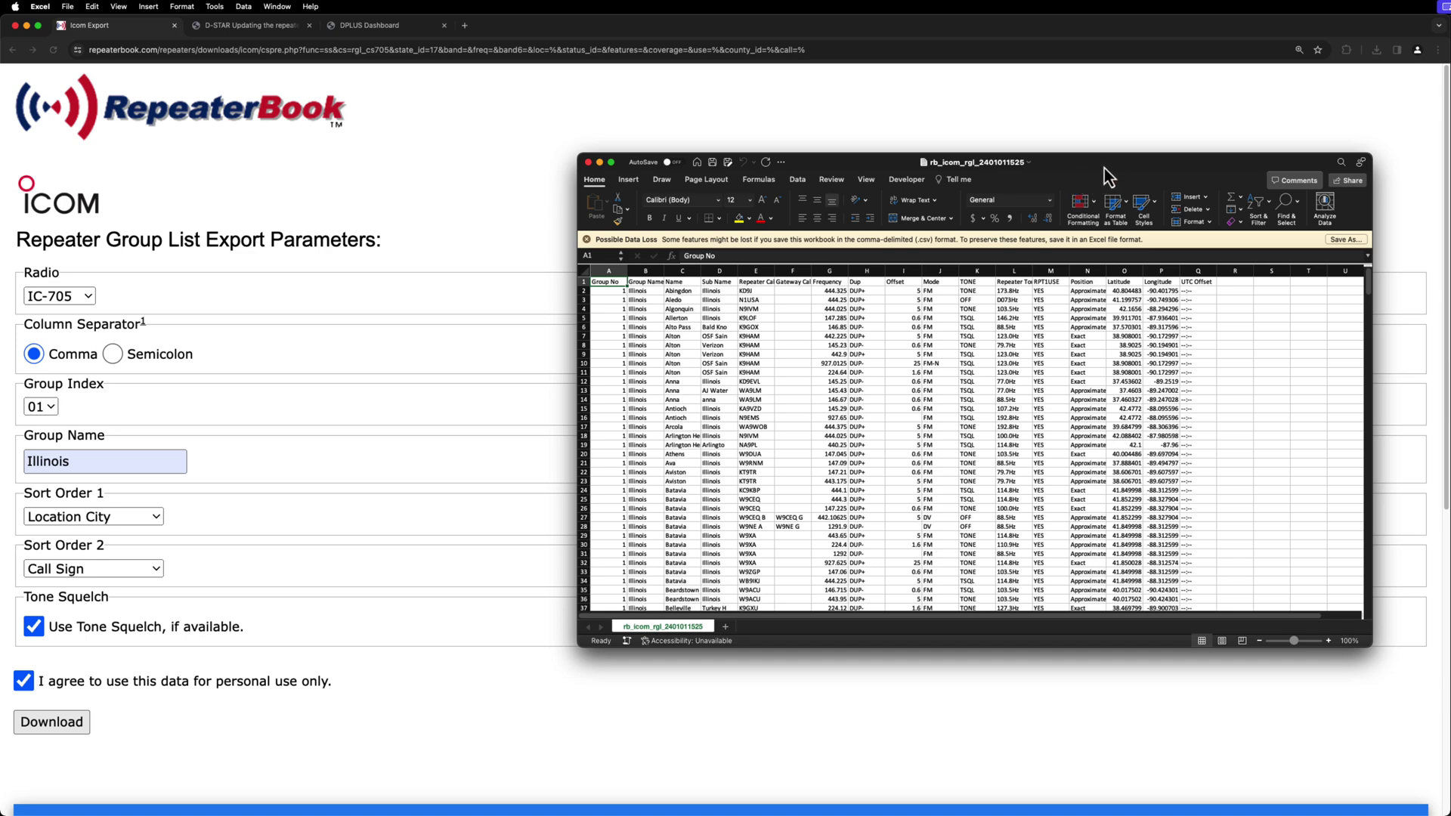
- Fill the screen with the Excel window and zoom the sheet to about 190%
{"action": "left_click_drag", "start_coordinate": [1086, 164], "coordinate": [507, 25]}
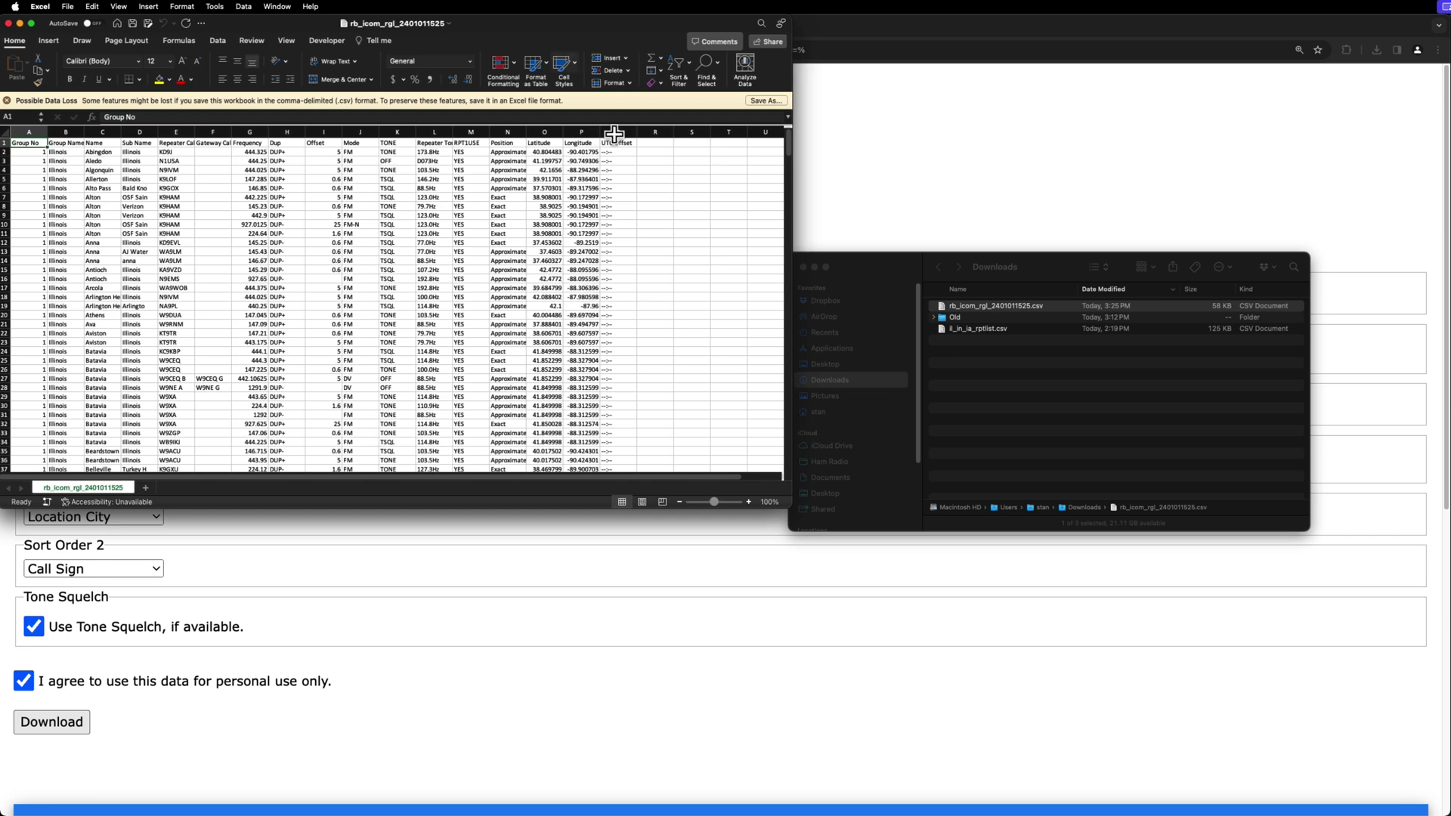
{"action": "left_click_drag", "start_coordinate": [786, 507], "coordinate": [1445, 815]}
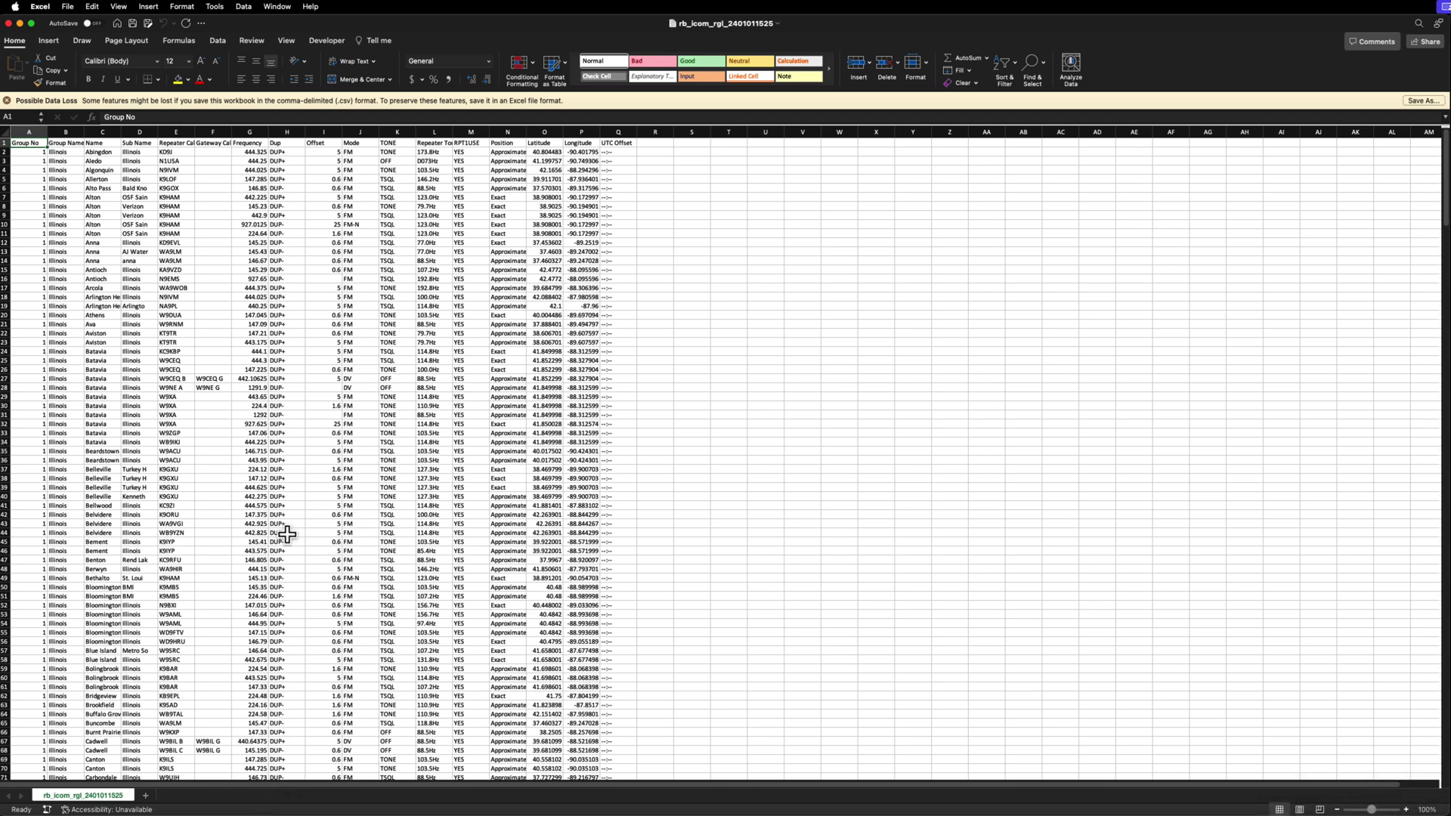
{"action": "left_click", "coordinate": [1408, 811]}
{"action": "left_click", "coordinate": [1408, 811]}
{"action": "left_click", "coordinate": [1408, 811]}
{"action": "left_click", "coordinate": [1408, 811]}
{"action": "left_click", "coordinate": [1408, 811]}
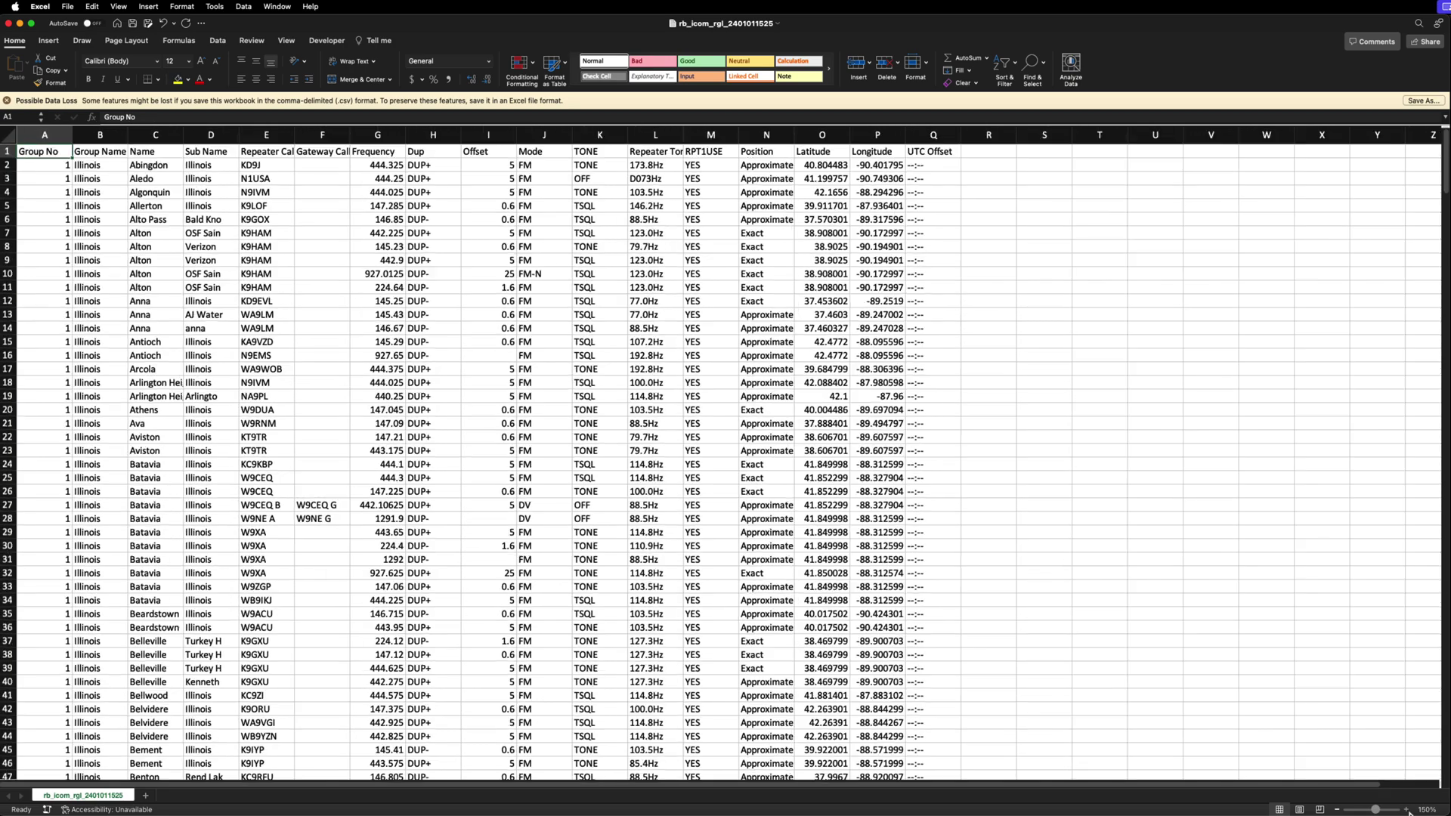
{"action": "left_click", "coordinate": [1408, 810]}
{"action": "left_click", "coordinate": [1408, 811]}
{"action": "left_click", "coordinate": [1407, 811]}
{"action": "left_click", "coordinate": [1408, 811]}
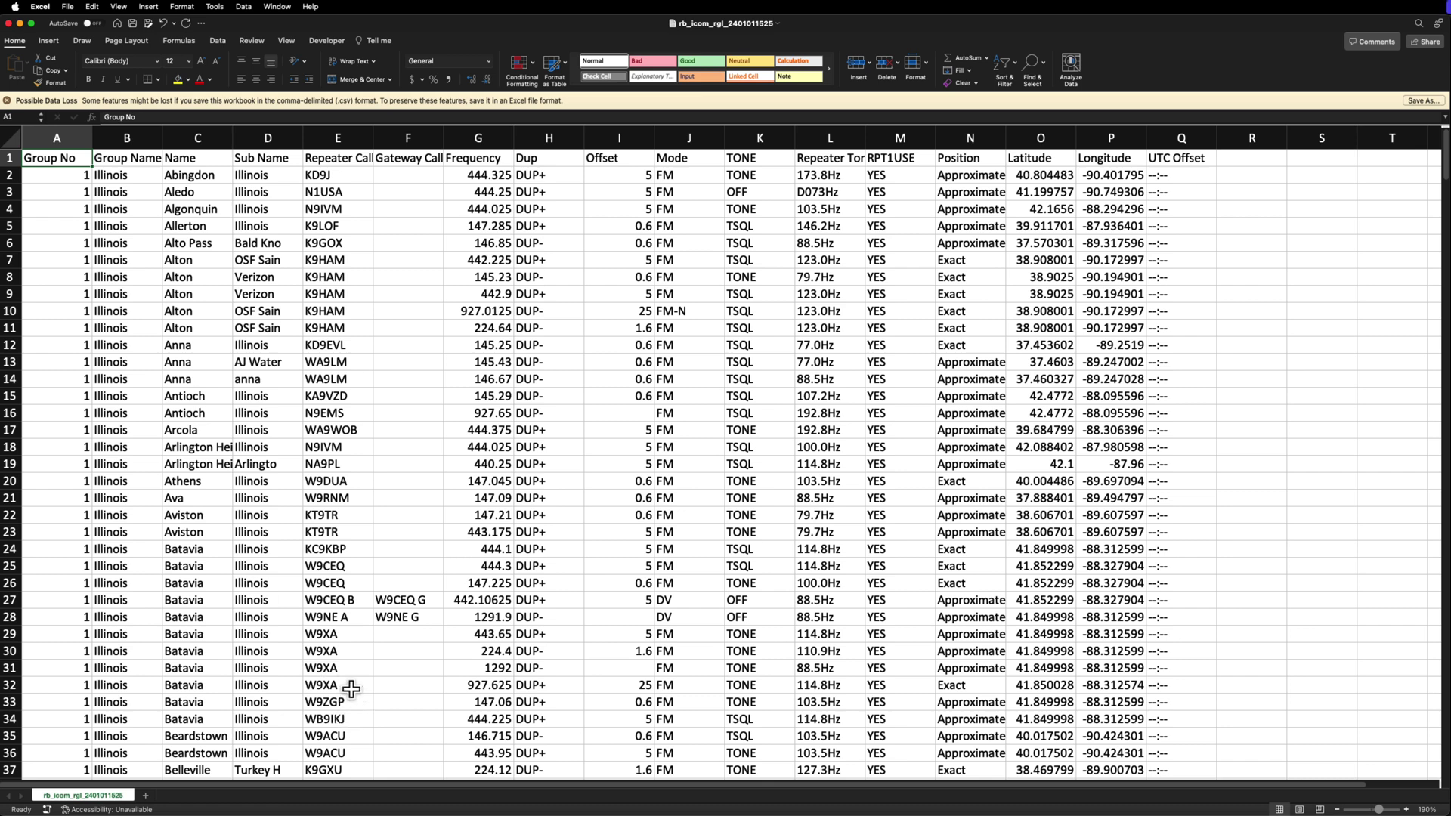
- Scroll down through the Illinois repeater rows and back to the top
{"action": "scroll", "coordinate": [364, 468], "scroll_direction": "down", "scroll_amount": 7}
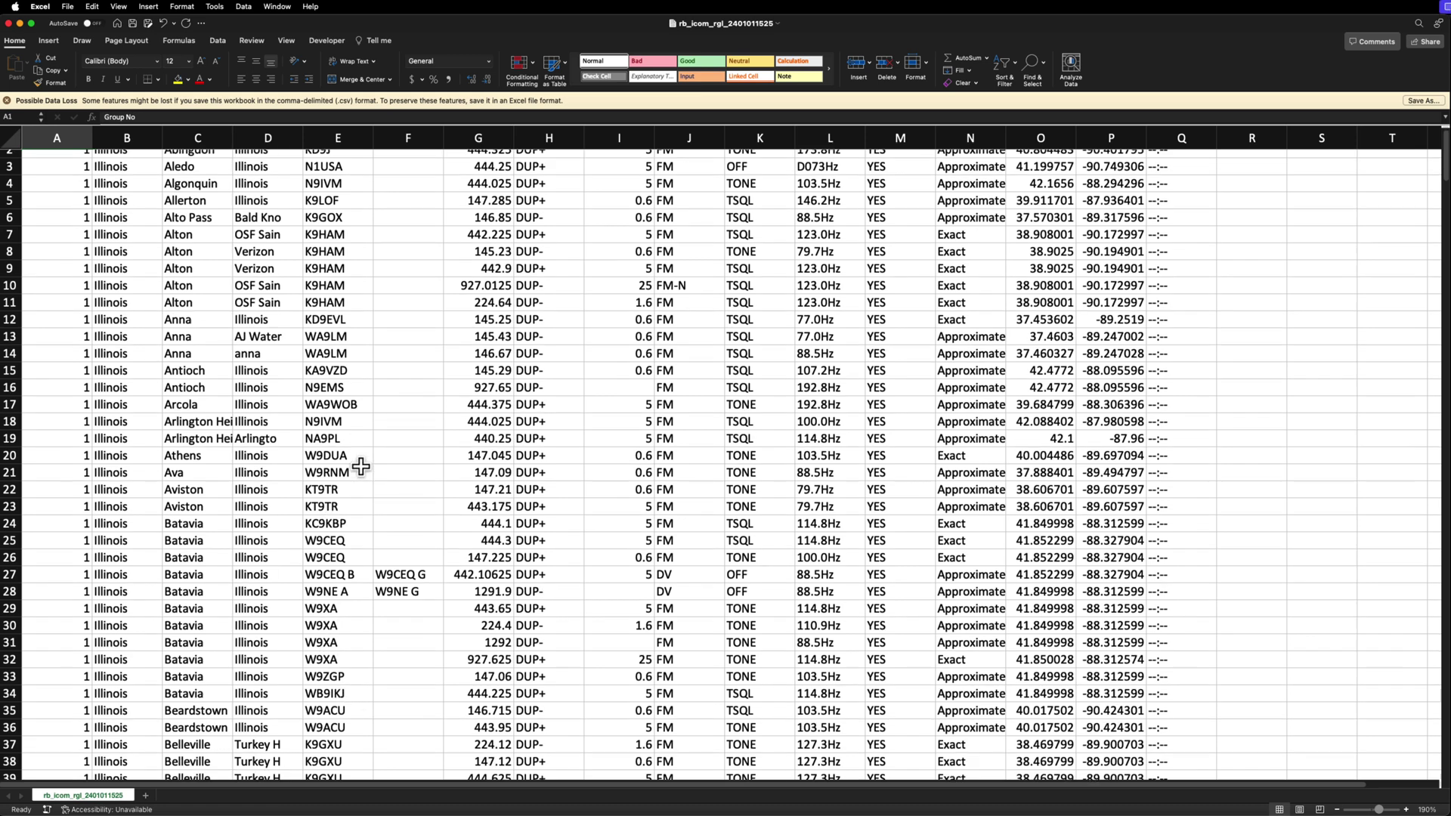
{"action": "scroll", "coordinate": [363, 469], "scroll_direction": "down", "scroll_amount": 20}
{"action": "scroll", "coordinate": [363, 468], "scroll_direction": "down", "scroll_amount": 6}
{"action": "scroll", "coordinate": [360, 480], "scroll_direction": "up", "scroll_amount": 9}
{"action": "scroll", "coordinate": [358, 486], "scroll_direction": "up", "scroll_amount": 19}
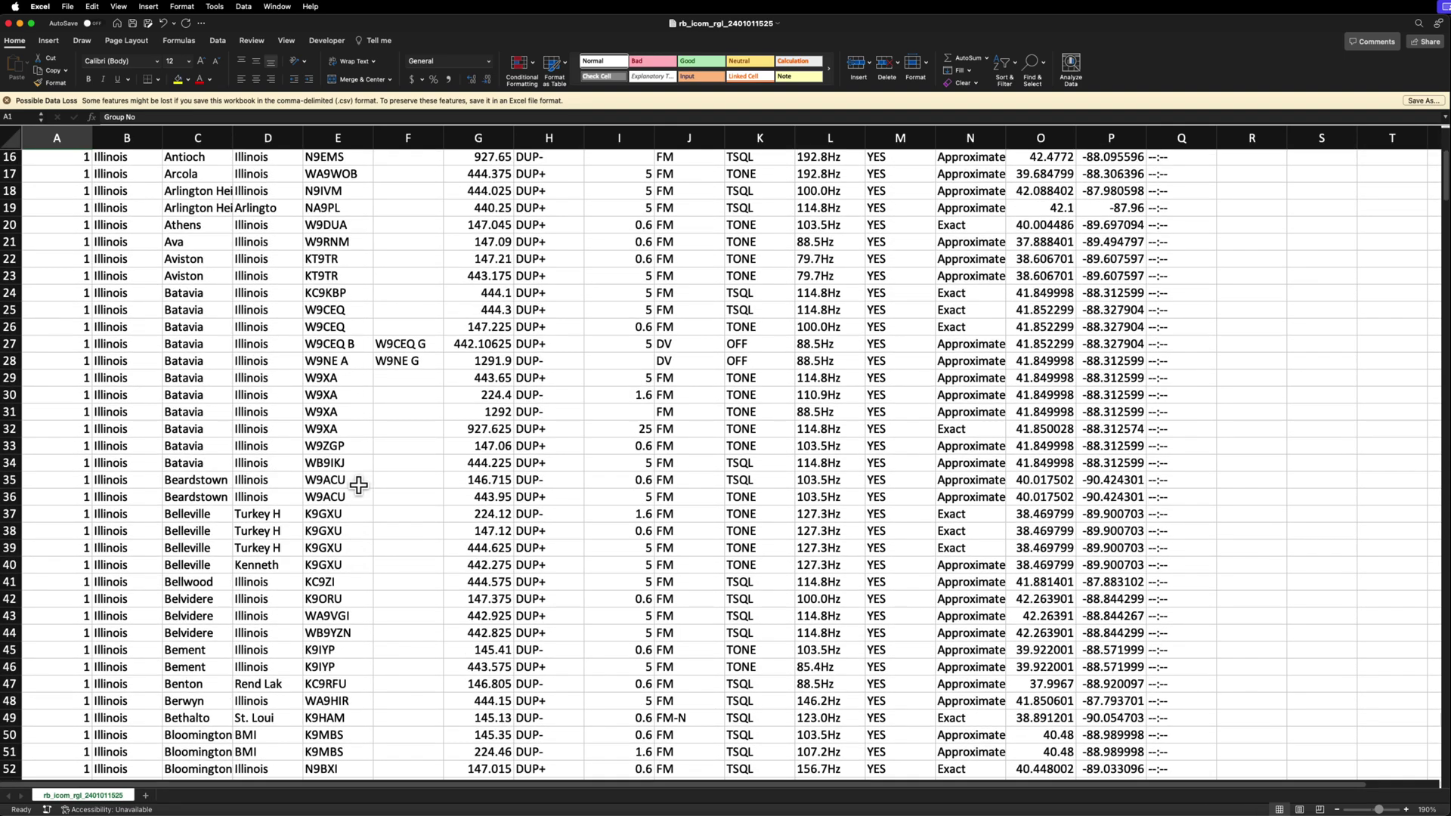
{"action": "scroll", "coordinate": [358, 485], "scroll_direction": "up", "scroll_amount": 5}
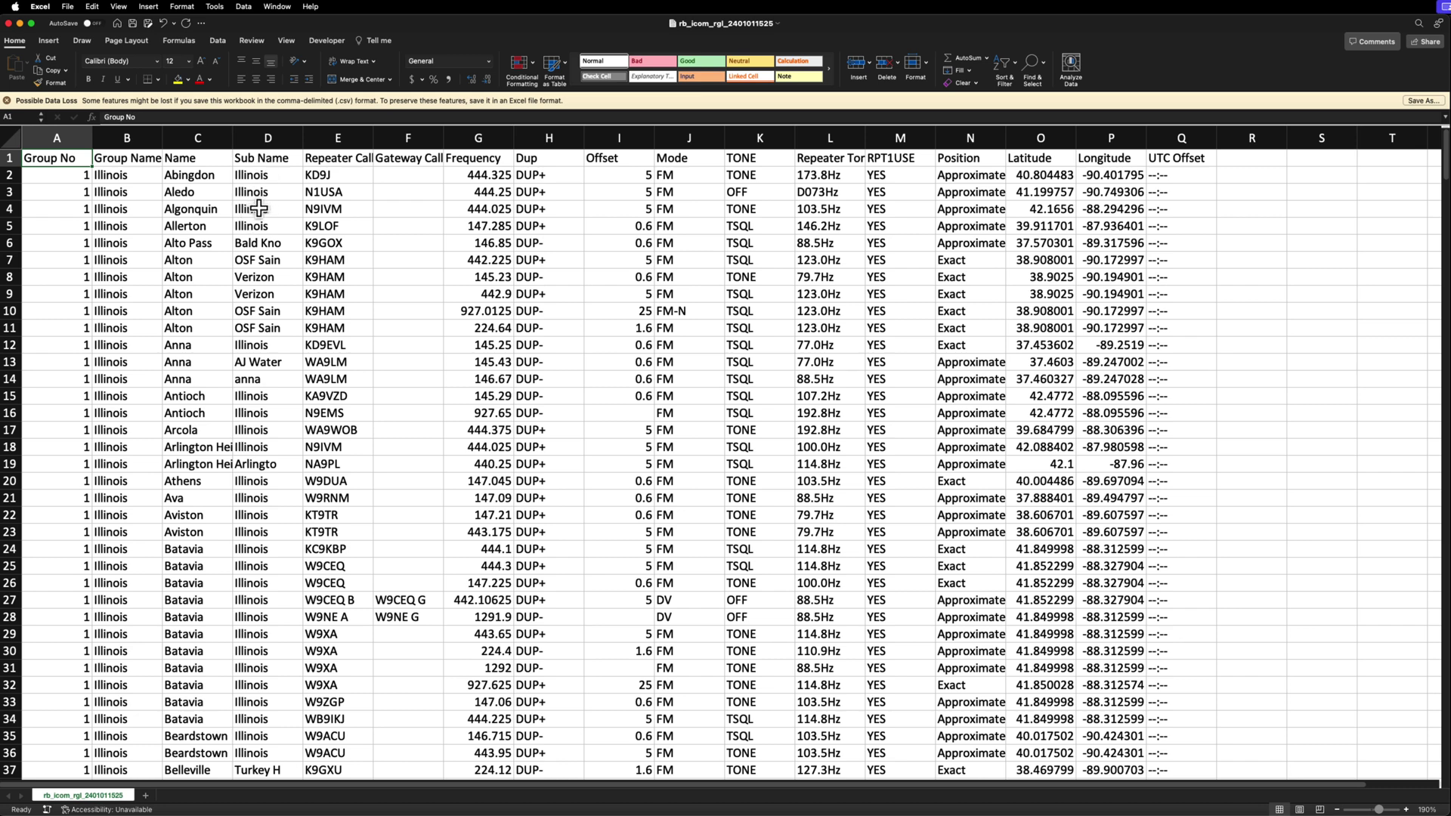
- Inspect the truncated Sub Names in D7, D47 and D50 and the Bloomington name in C50
{"action": "left_click", "coordinate": [246, 261]}
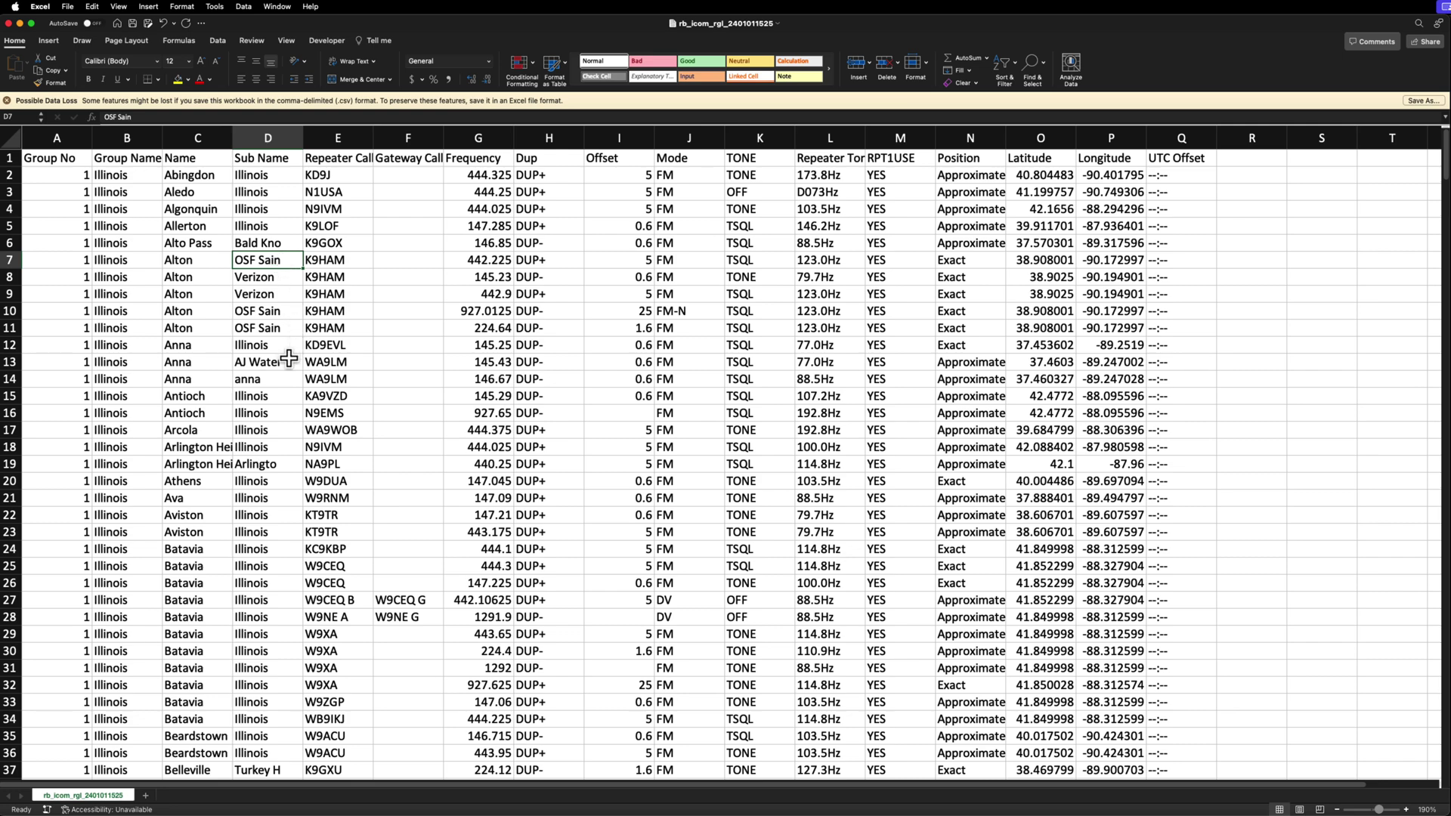
{"action": "scroll", "coordinate": [279, 375], "scroll_direction": "down", "scroll_amount": 1}
{"action": "scroll", "coordinate": [279, 375], "scroll_direction": "down", "scroll_amount": 18}
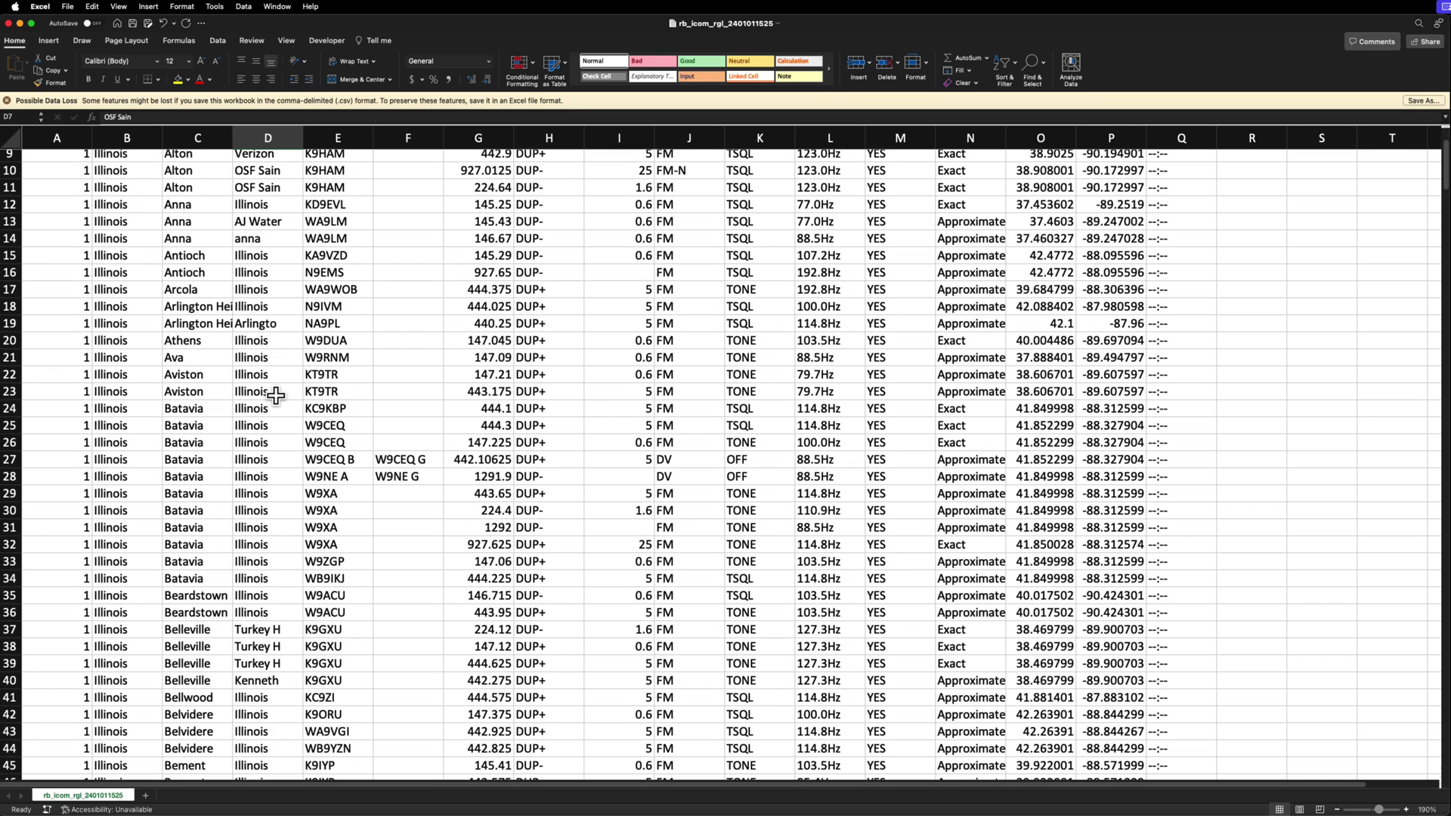
{"action": "scroll", "coordinate": [276, 398], "scroll_direction": "down", "scroll_amount": 14}
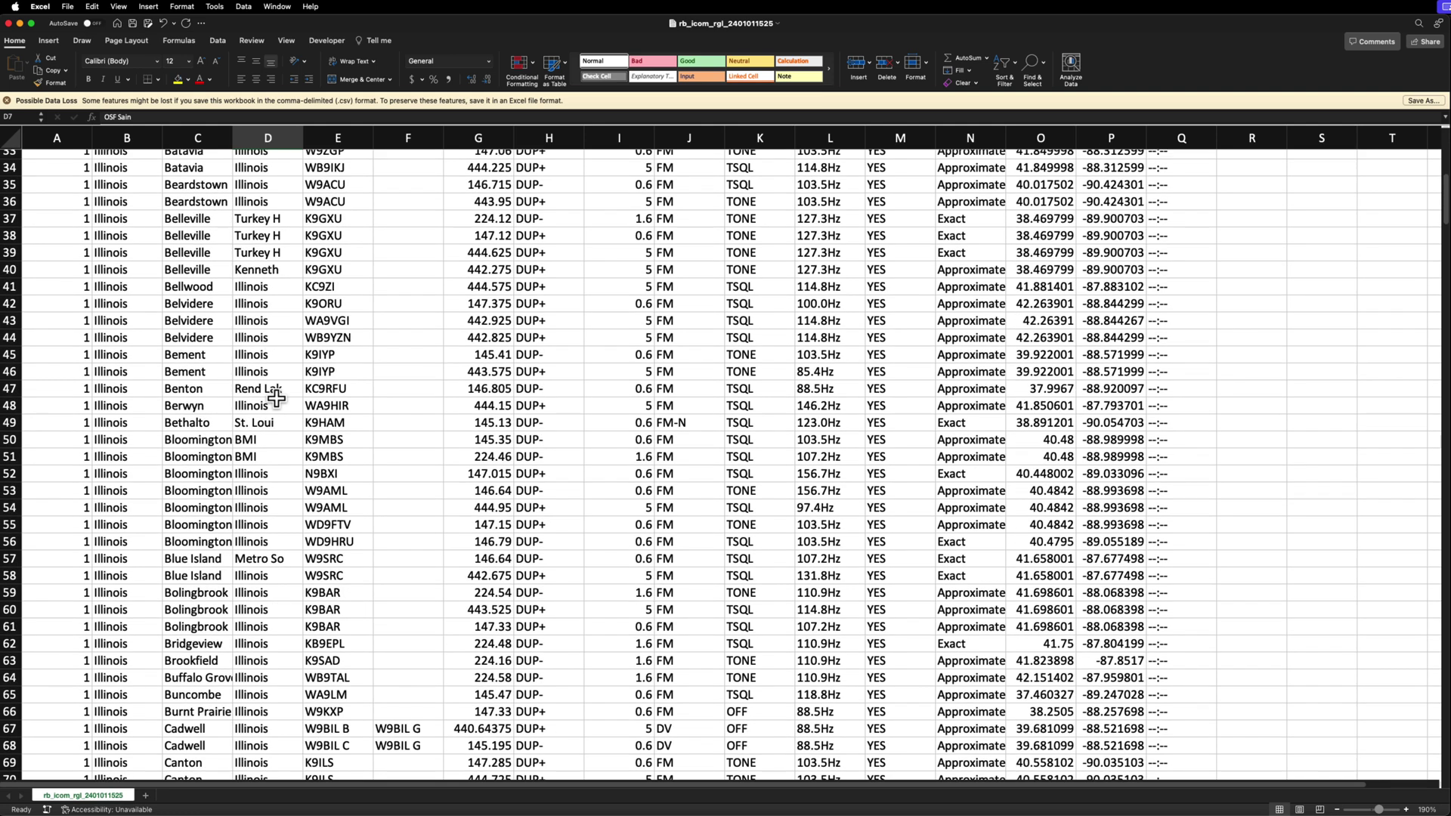
{"action": "left_click", "coordinate": [252, 388]}
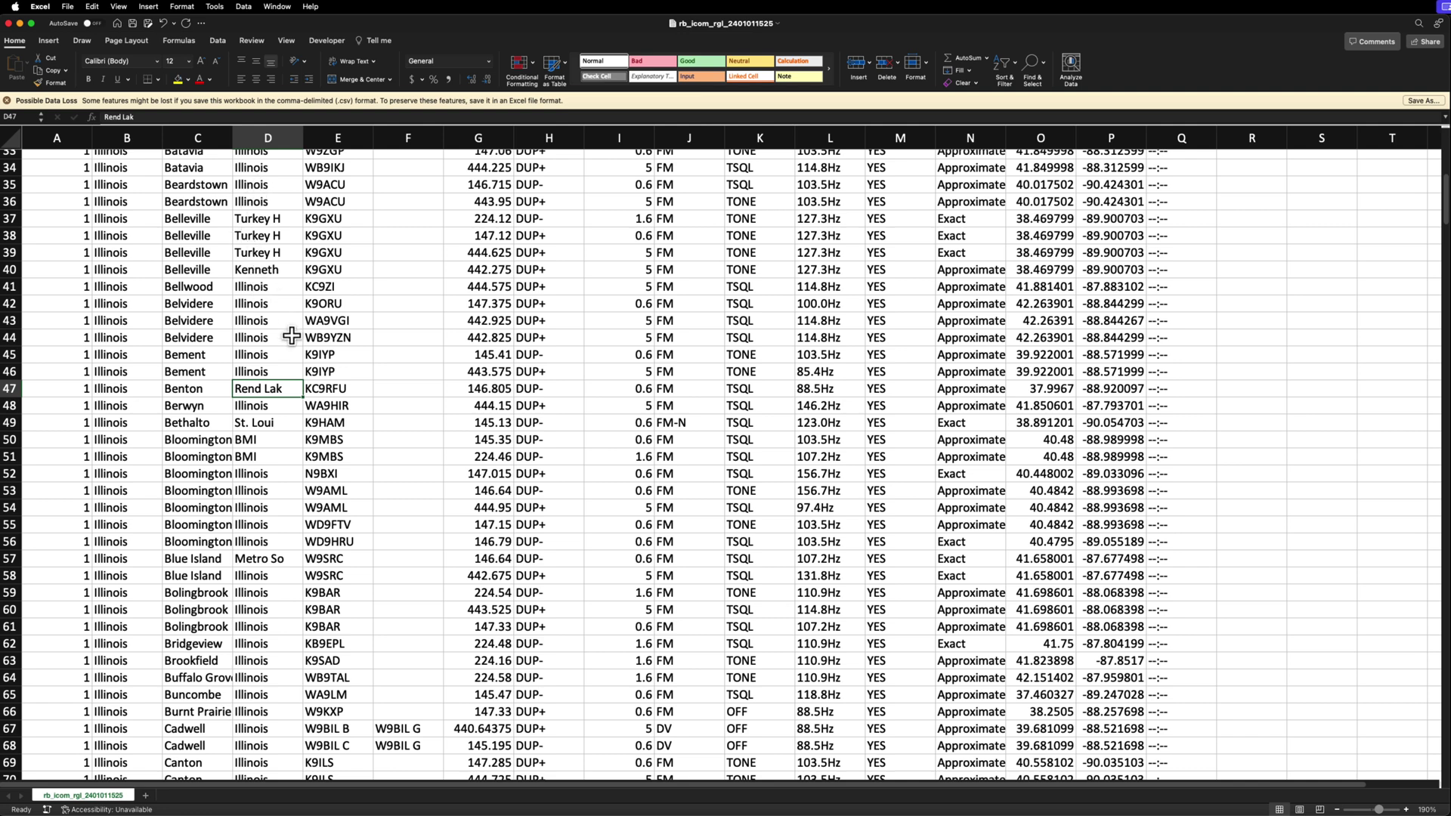
{"action": "left_click", "coordinate": [254, 441]}
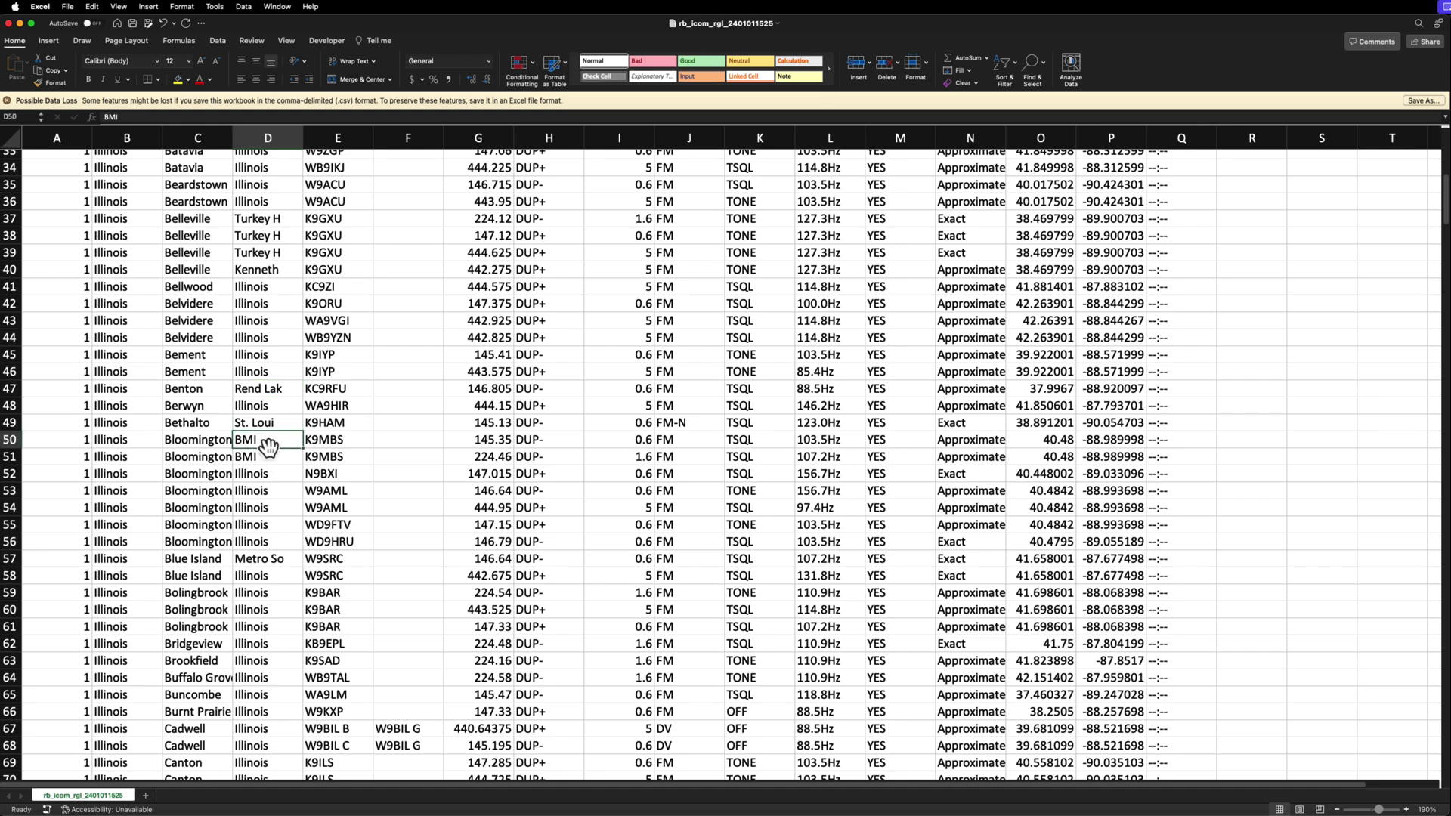
{"action": "left_click", "coordinate": [194, 444]}
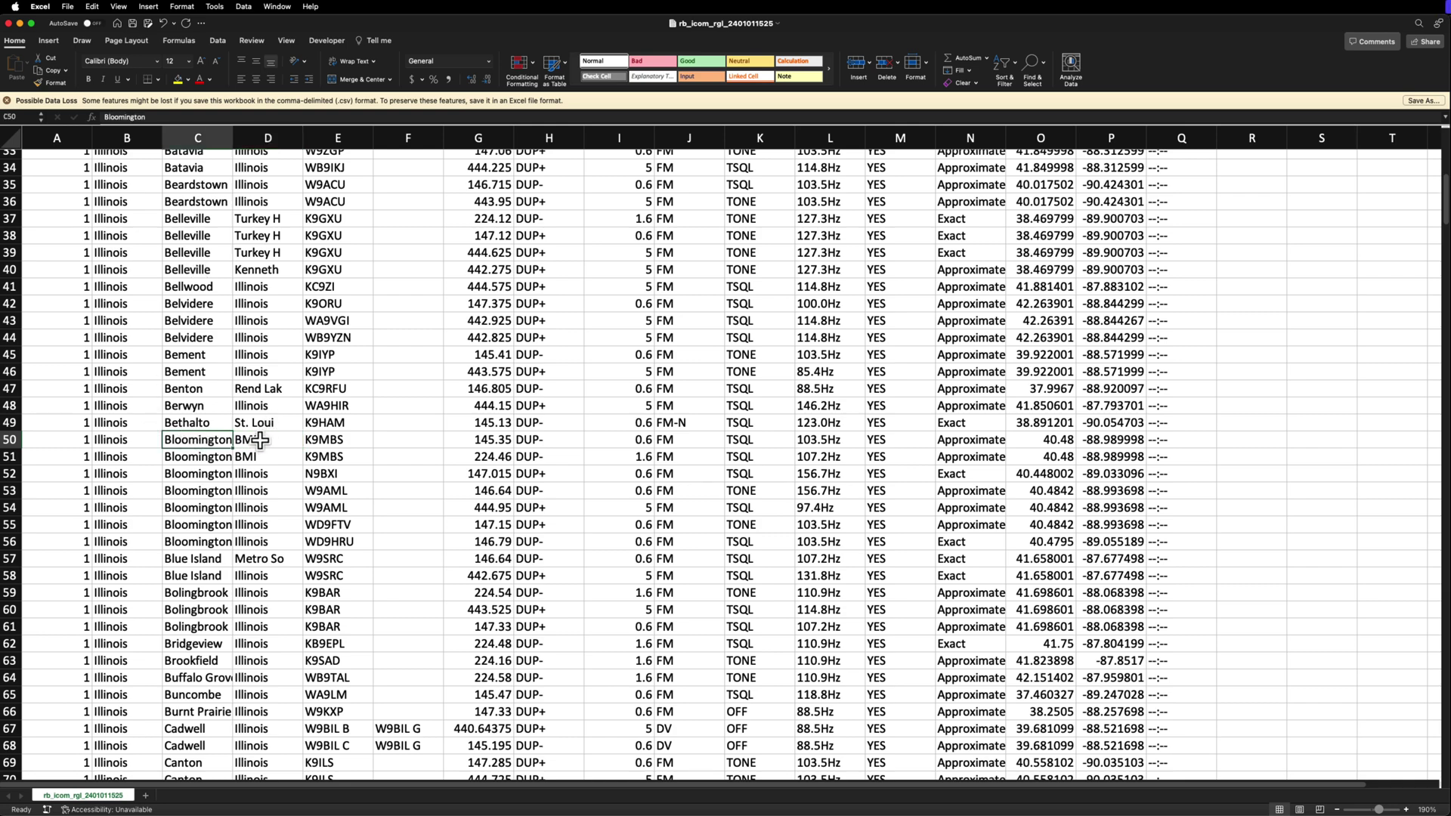
- Copy the Illinois value from cell D2
{"action": "scroll", "coordinate": [261, 440], "scroll_direction": "up", "scroll_amount": 10}
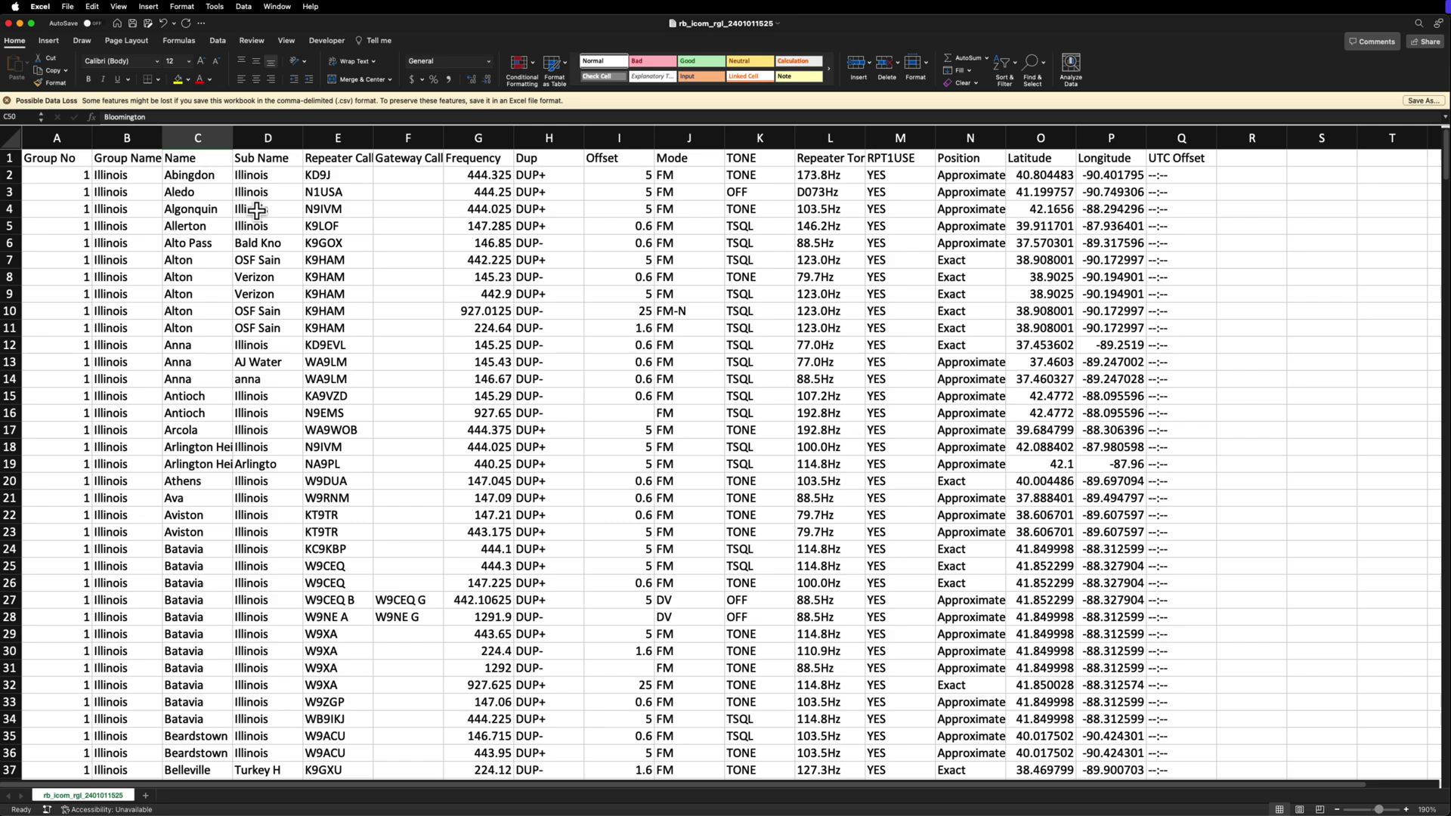
{"action": "left_click", "coordinate": [259, 178]}
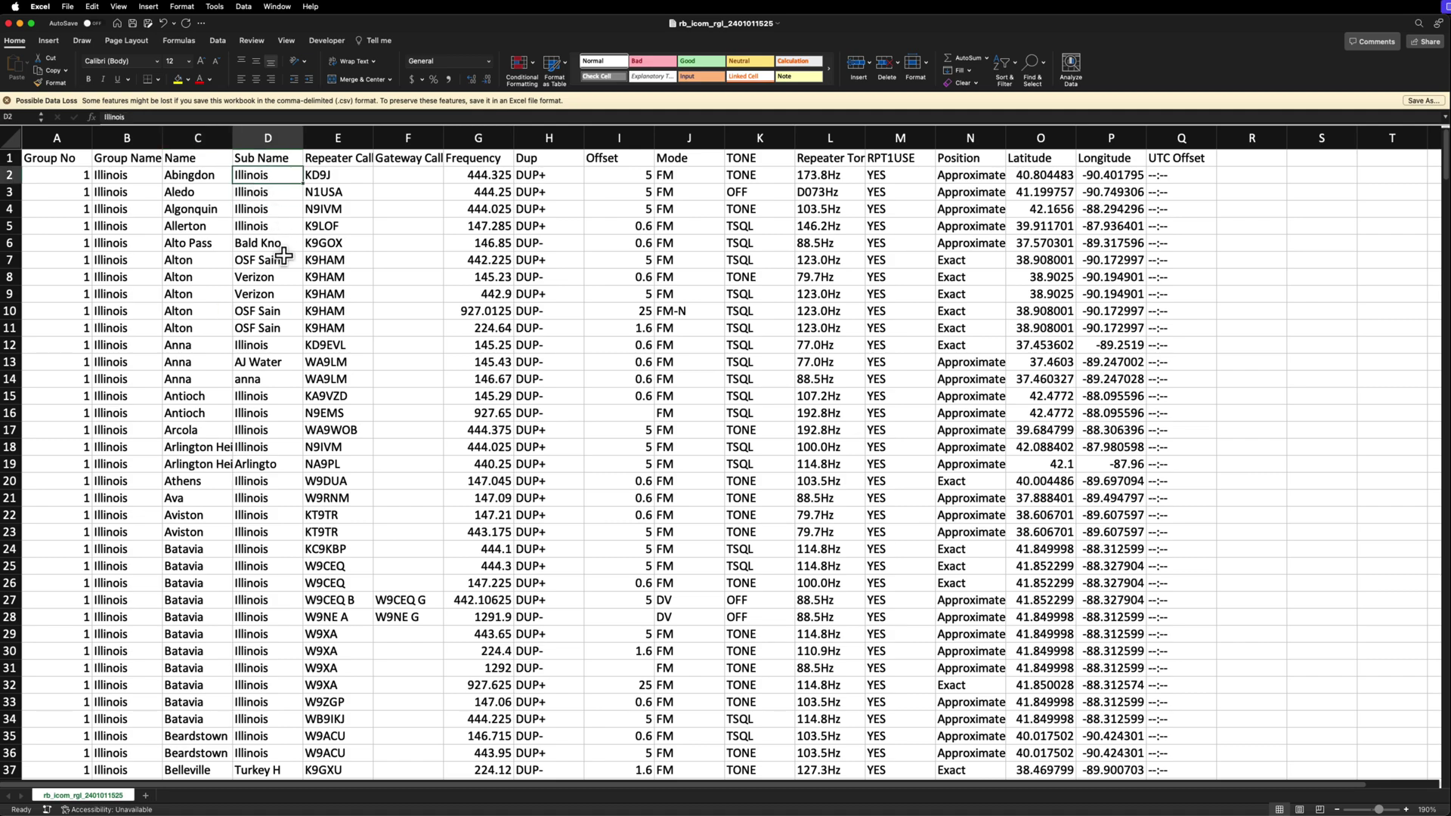
{"action": "key", "text": "super+c"}
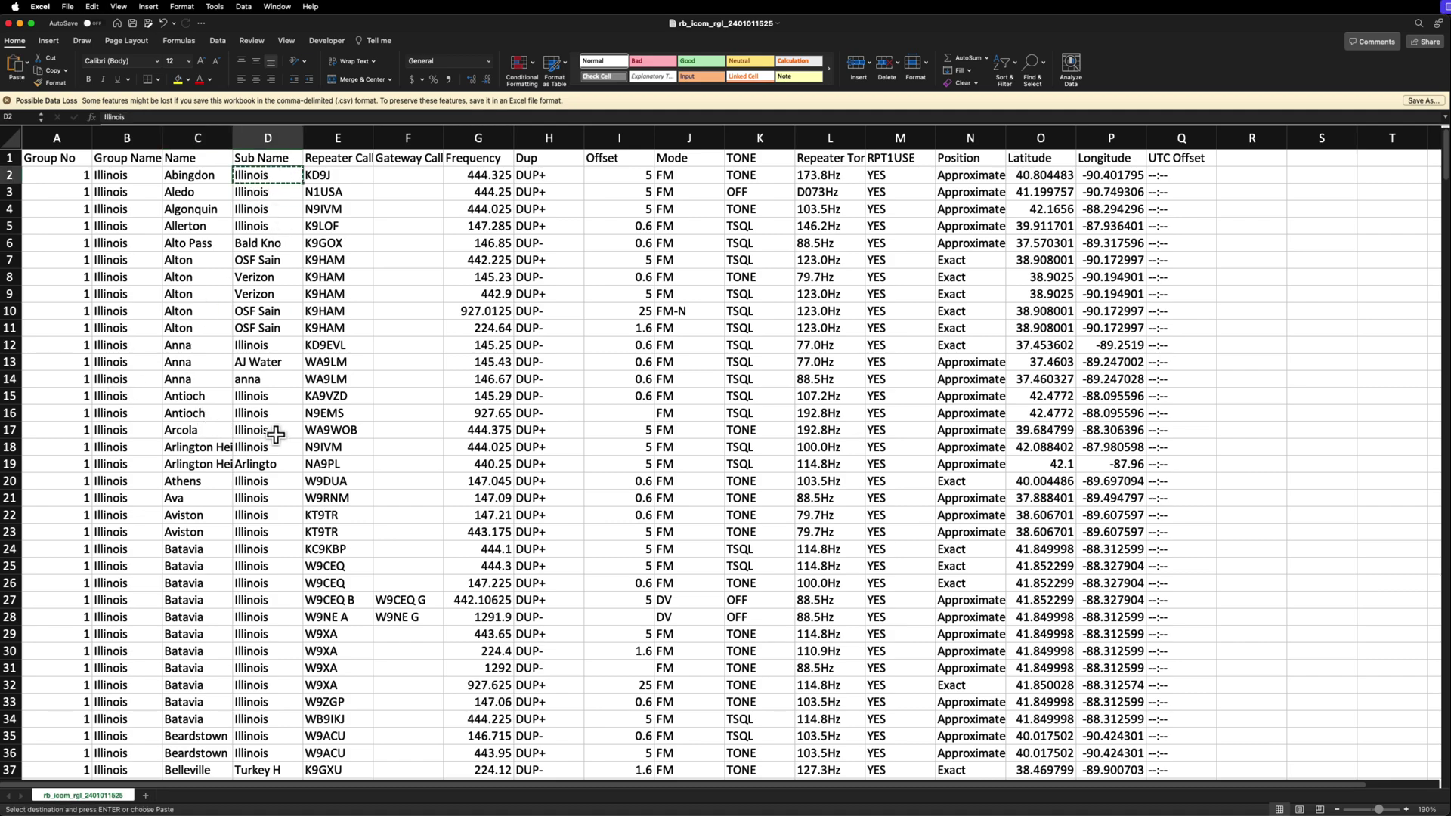
- Select D2:D480 and paste Illinois into every Sub Name cell
{"action": "scroll", "coordinate": [276, 434], "scroll_direction": "down", "scroll_amount": 20}
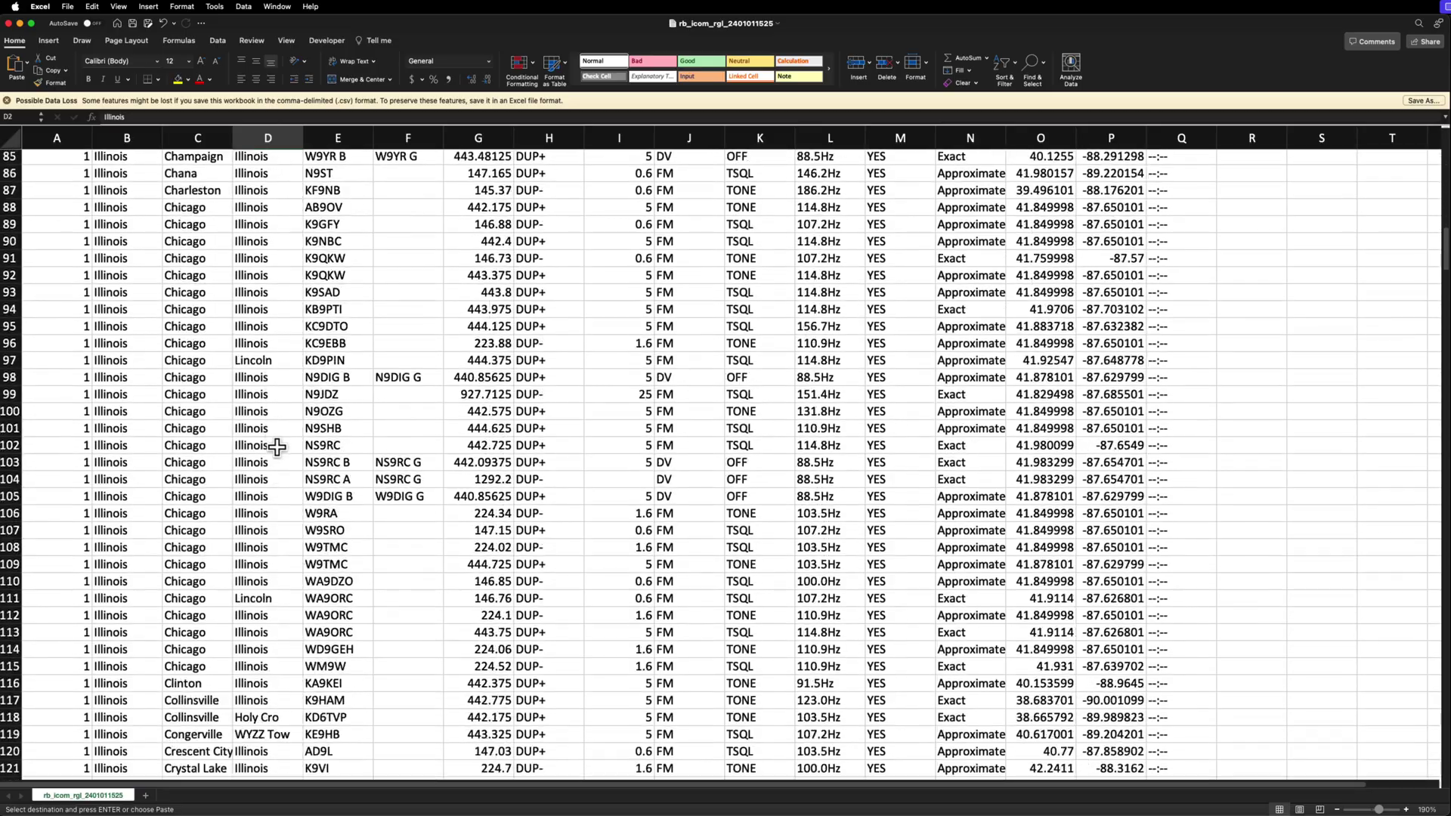
{"action": "scroll", "coordinate": [275, 450], "scroll_direction": "down", "scroll_amount": 5}
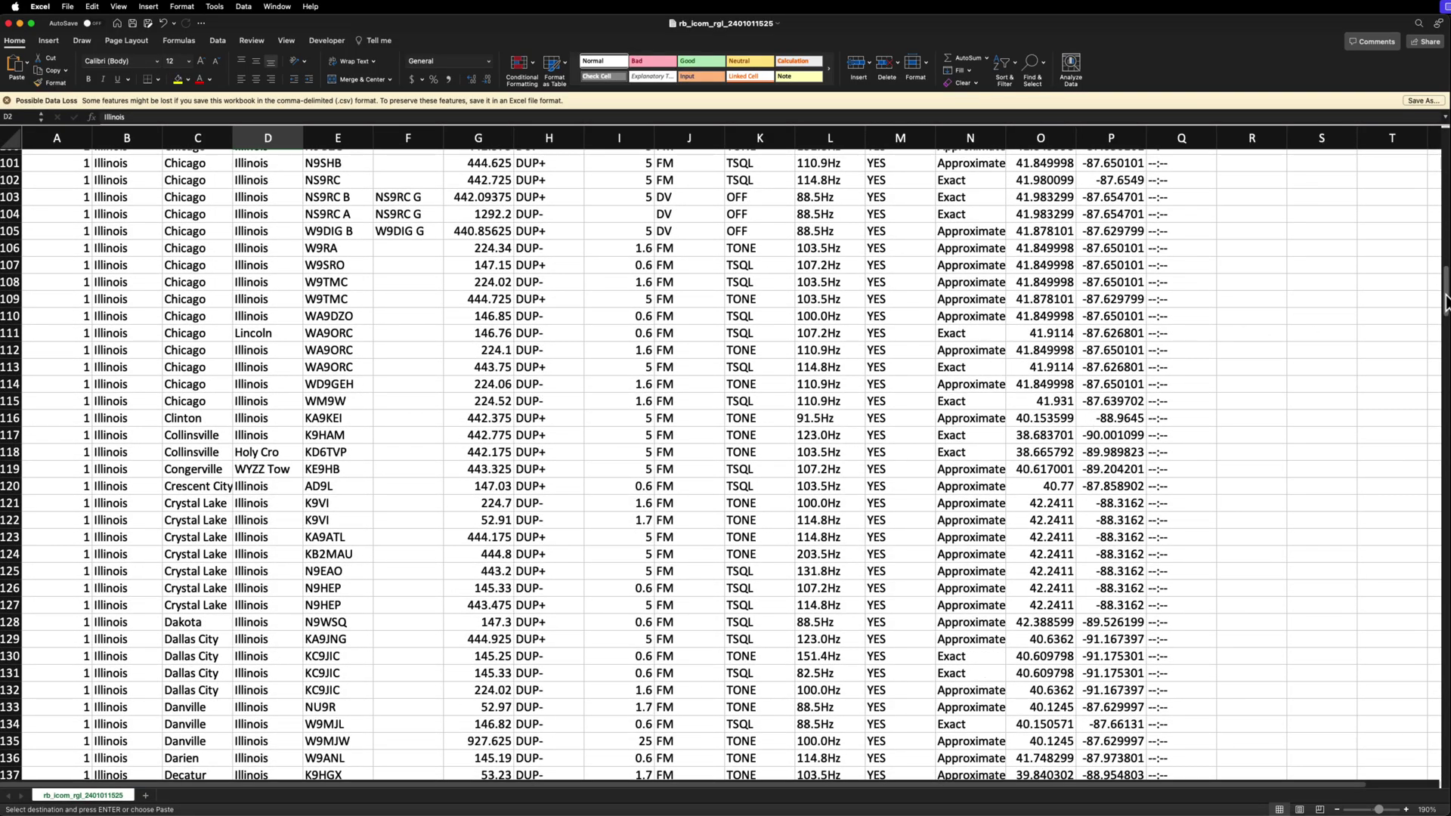
{"action": "left_click_drag", "start_coordinate": [1445, 302], "coordinate": [1410, 778]}
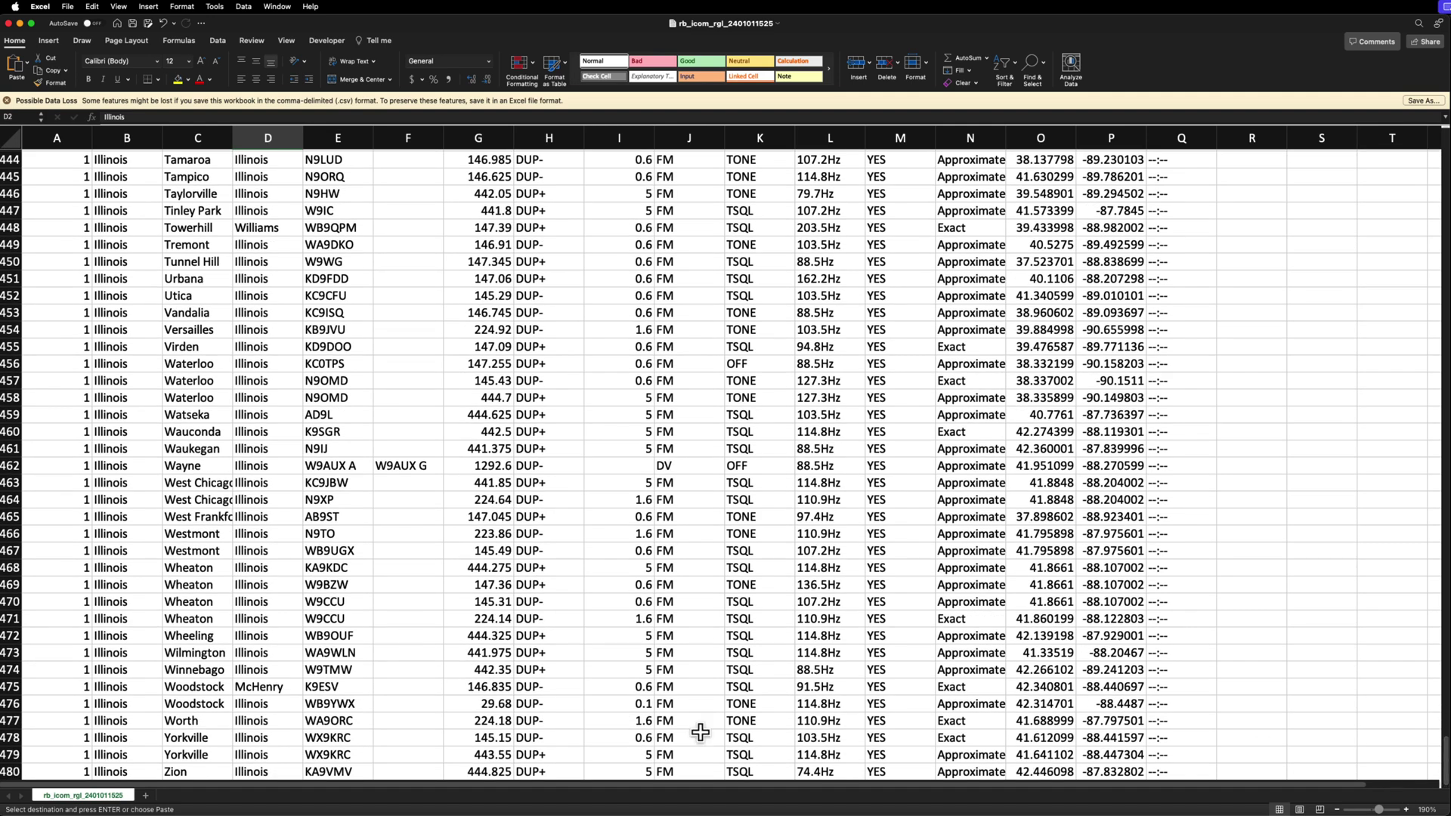
{"action": "left_click", "coordinate": [274, 769], "text": "shift"}
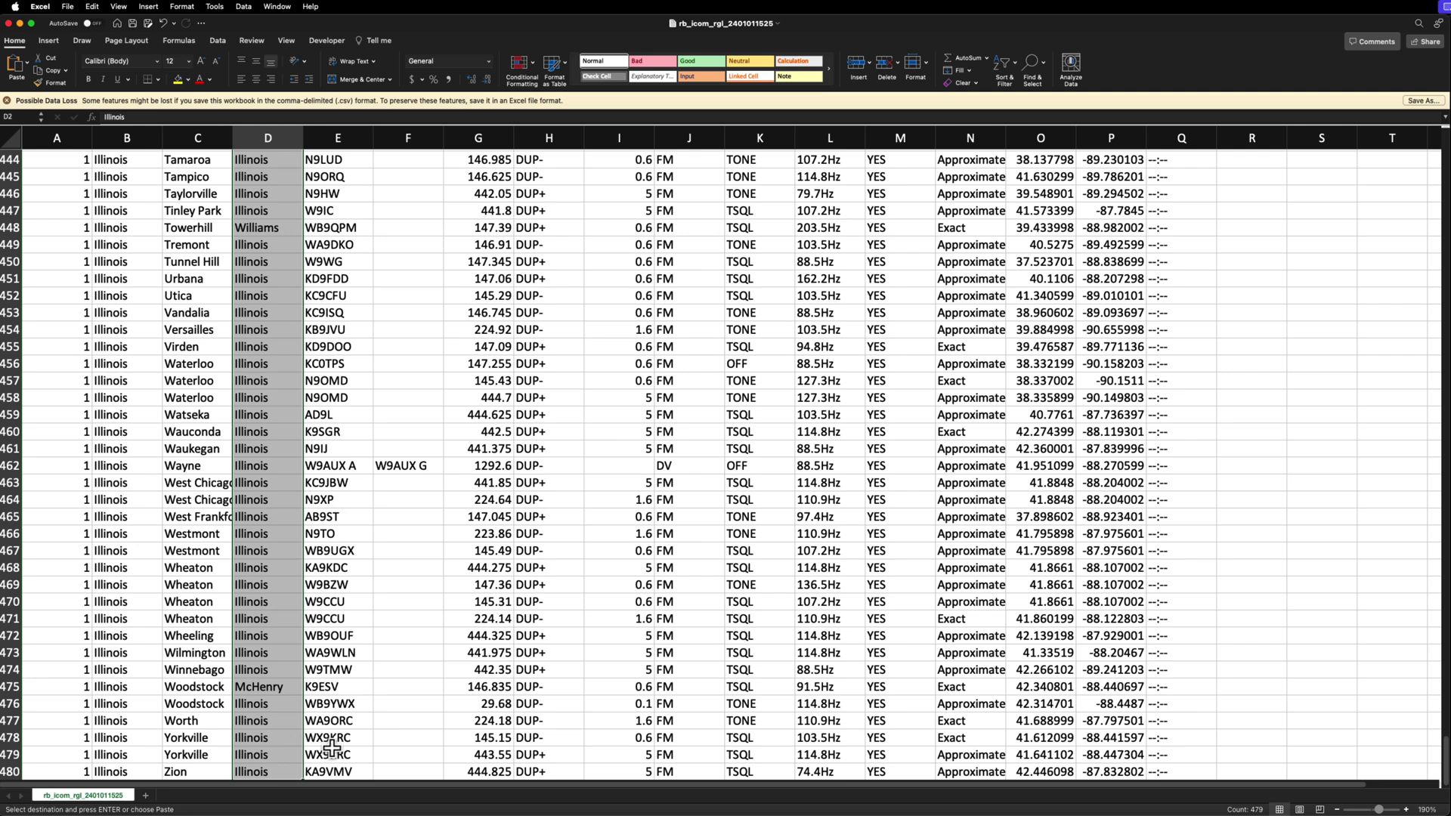
{"action": "key", "text": "Escape"}
{"action": "scroll", "coordinate": [274, 334], "scroll_direction": "up", "scroll_amount": 20}
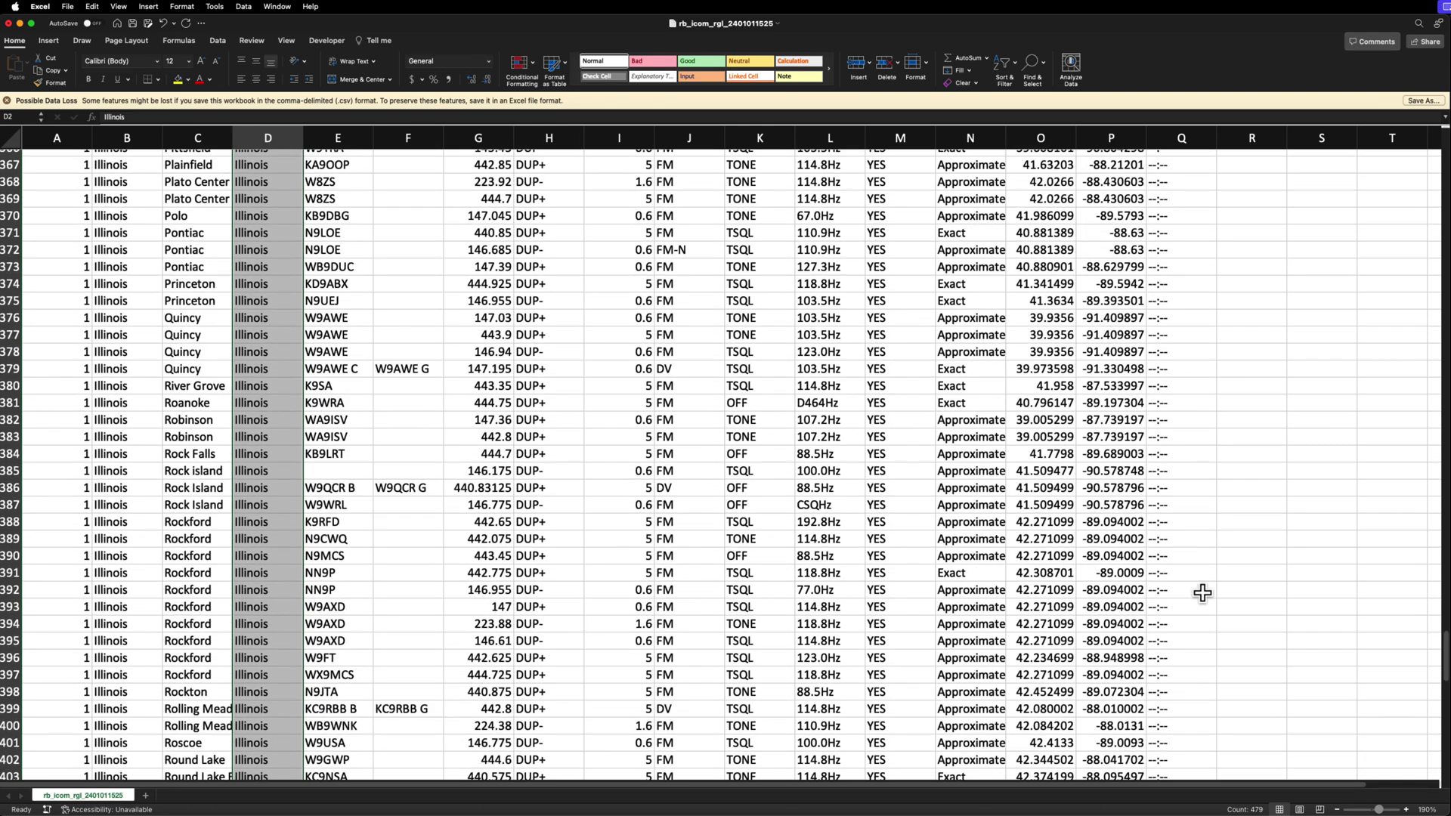
{"action": "left_click_drag", "start_coordinate": [1445, 665], "coordinate": [1445, 151]}
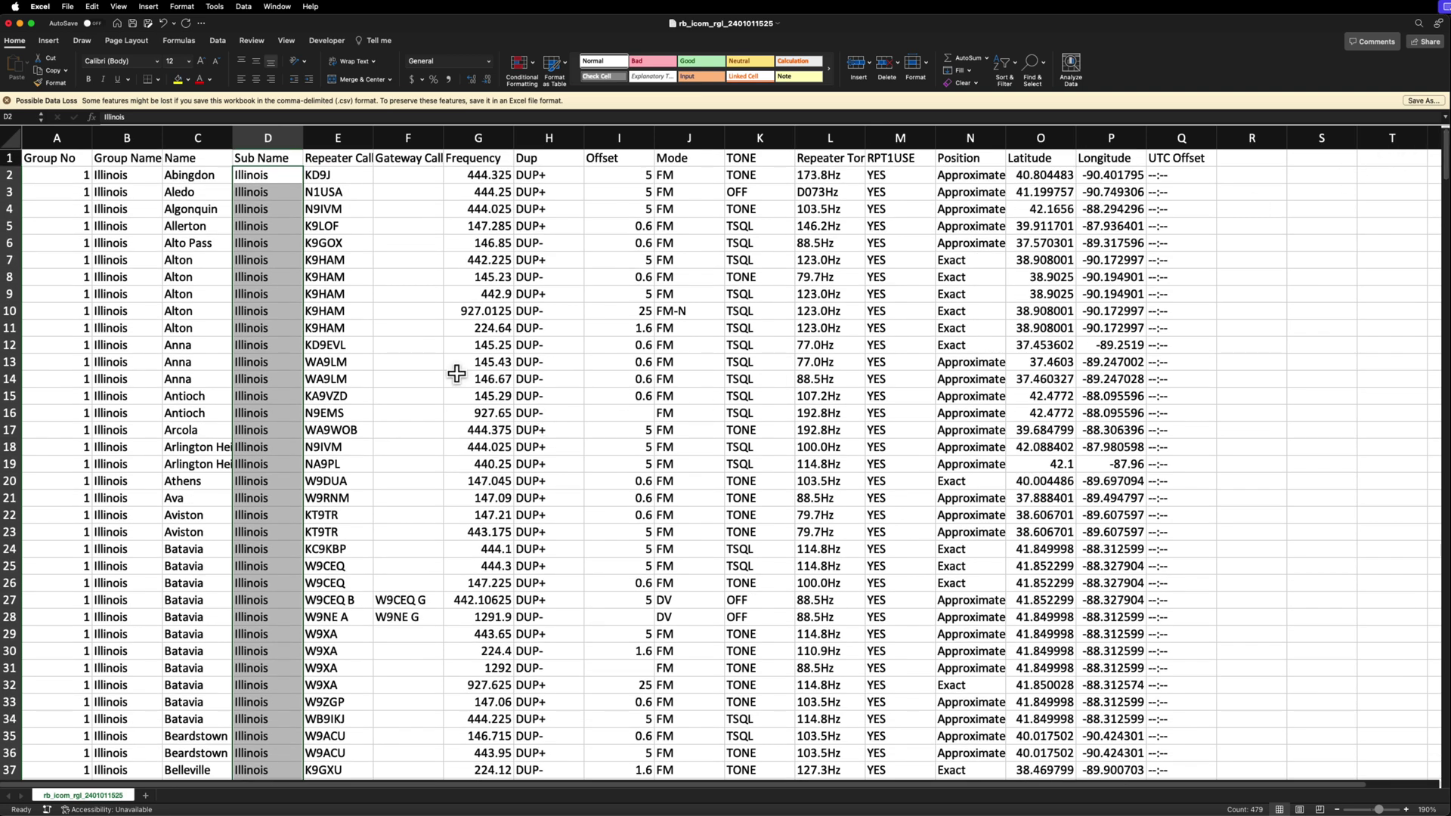
- Widen column C so full town names show, then select cell E27
{"action": "left_click", "coordinate": [245, 172]}
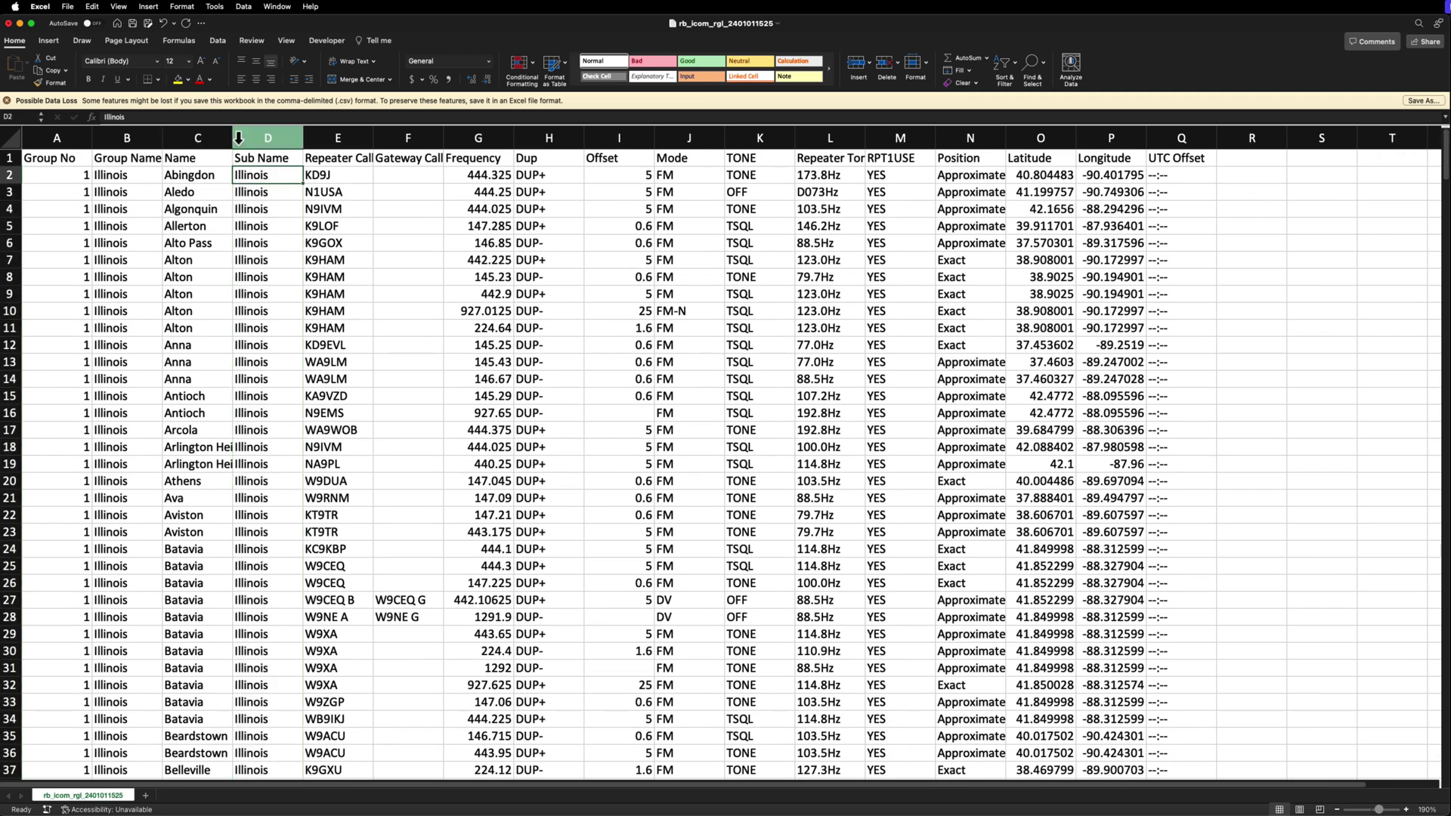
{"action": "left_click_drag", "start_coordinate": [234, 138], "coordinate": [256, 133]}
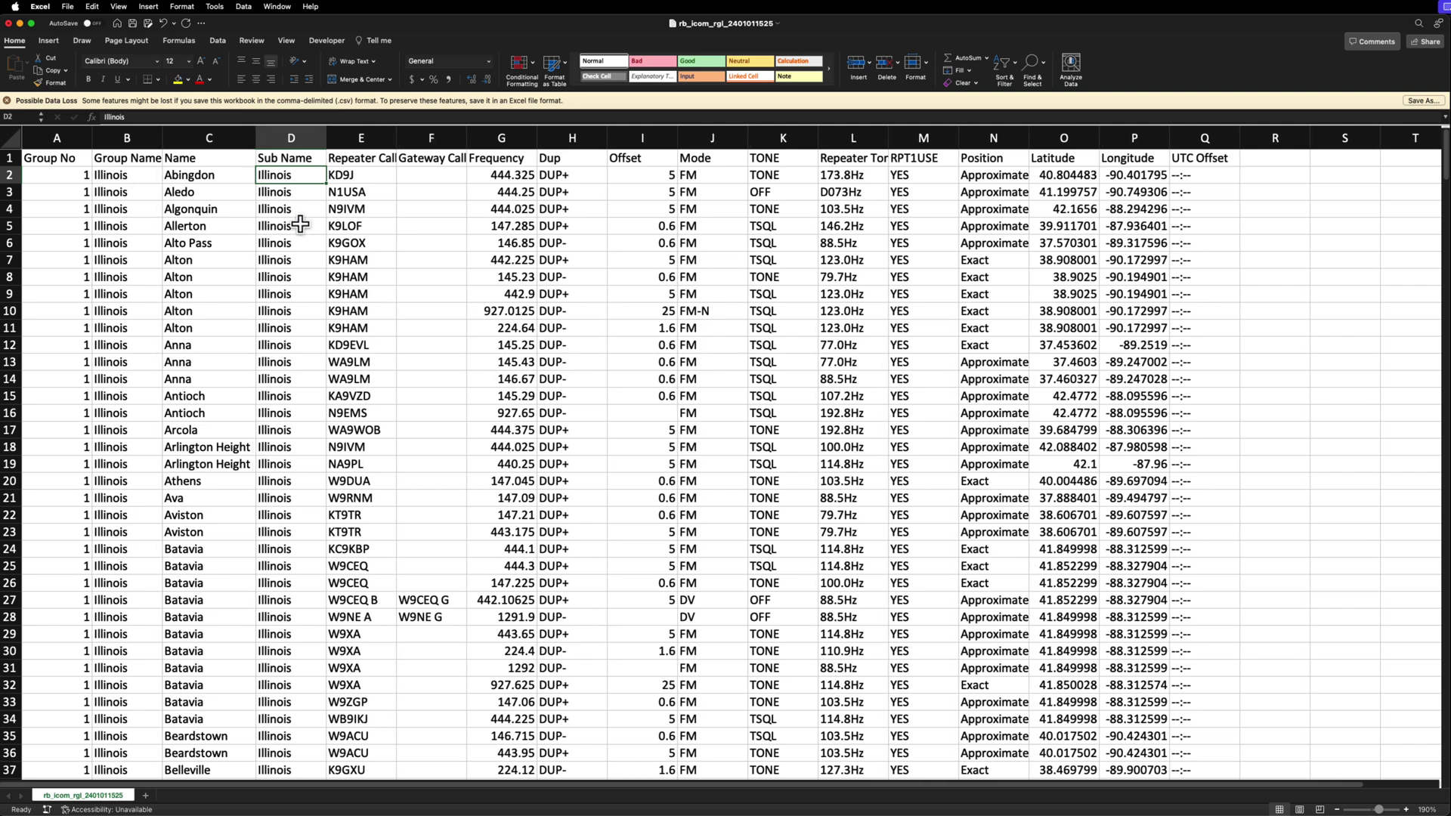
{"action": "left_click", "coordinate": [369, 601]}
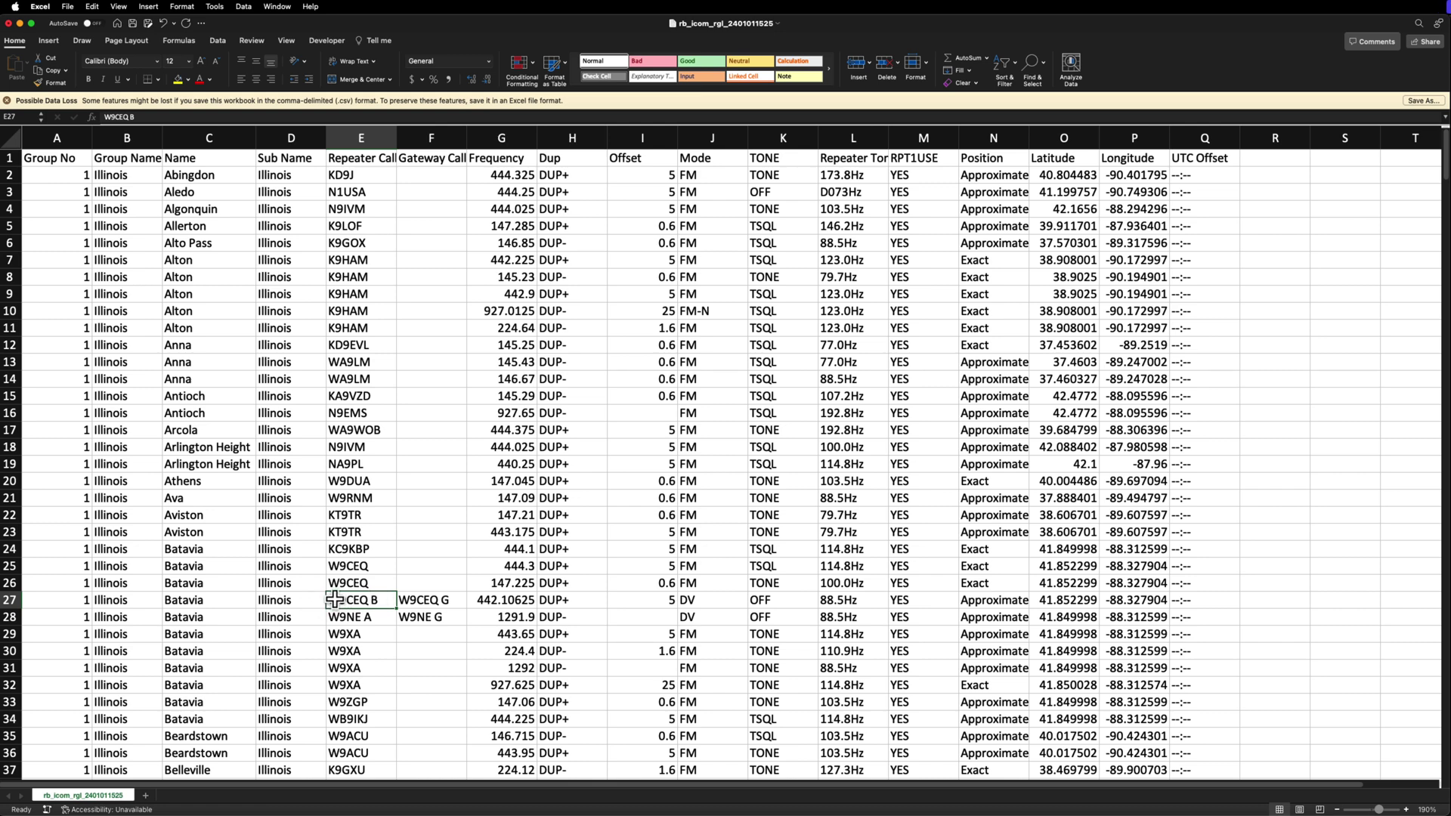
- Add spaces before the module letters in W9CEQ B (E27), W9CEQ G (F27) and W9NE A (E28)
{"action": "double_click", "coordinate": [359, 603]}
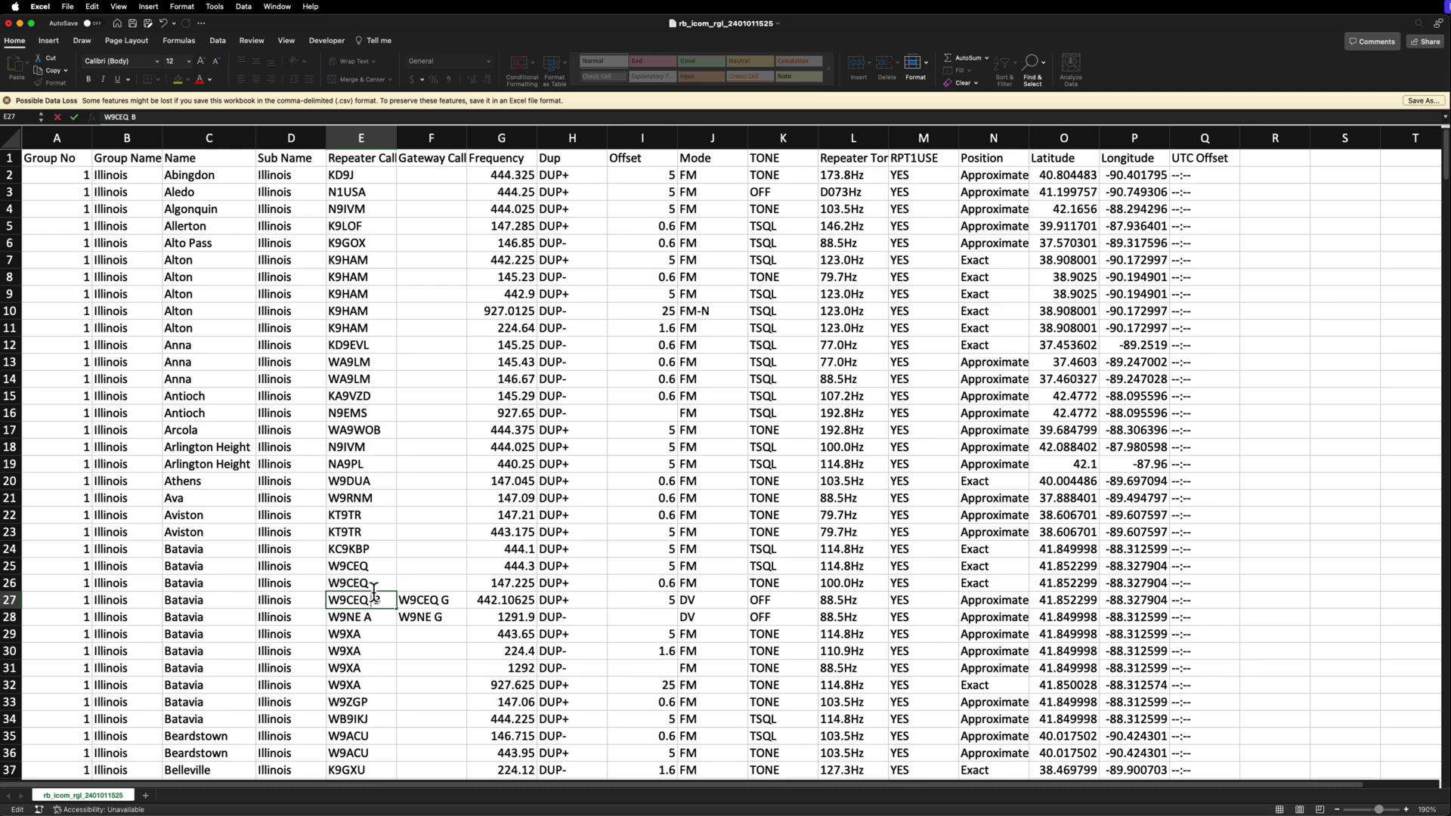
{"action": "left_click", "coordinate": [431, 600]}
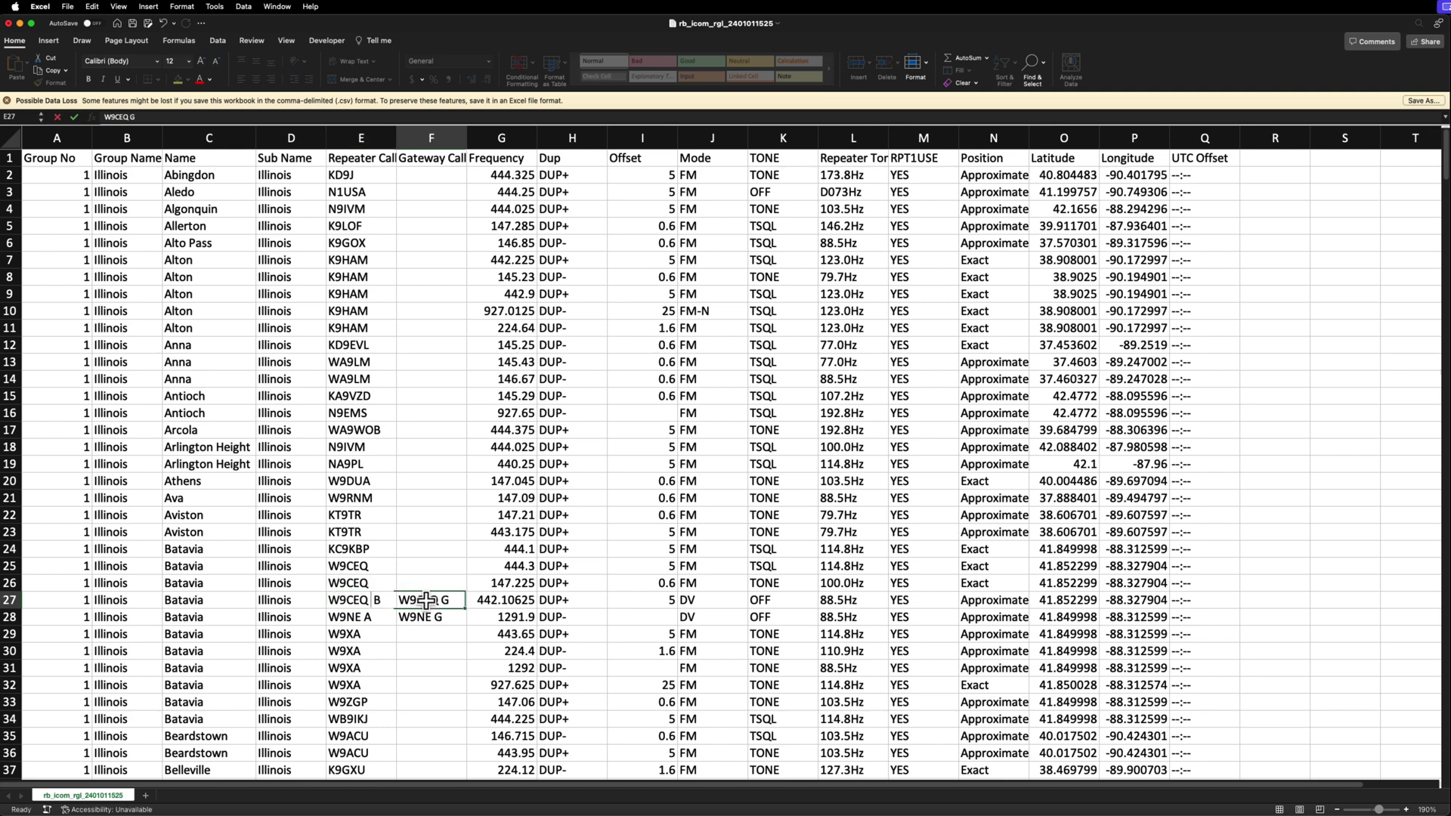
{"action": "double_click", "coordinate": [442, 601]}
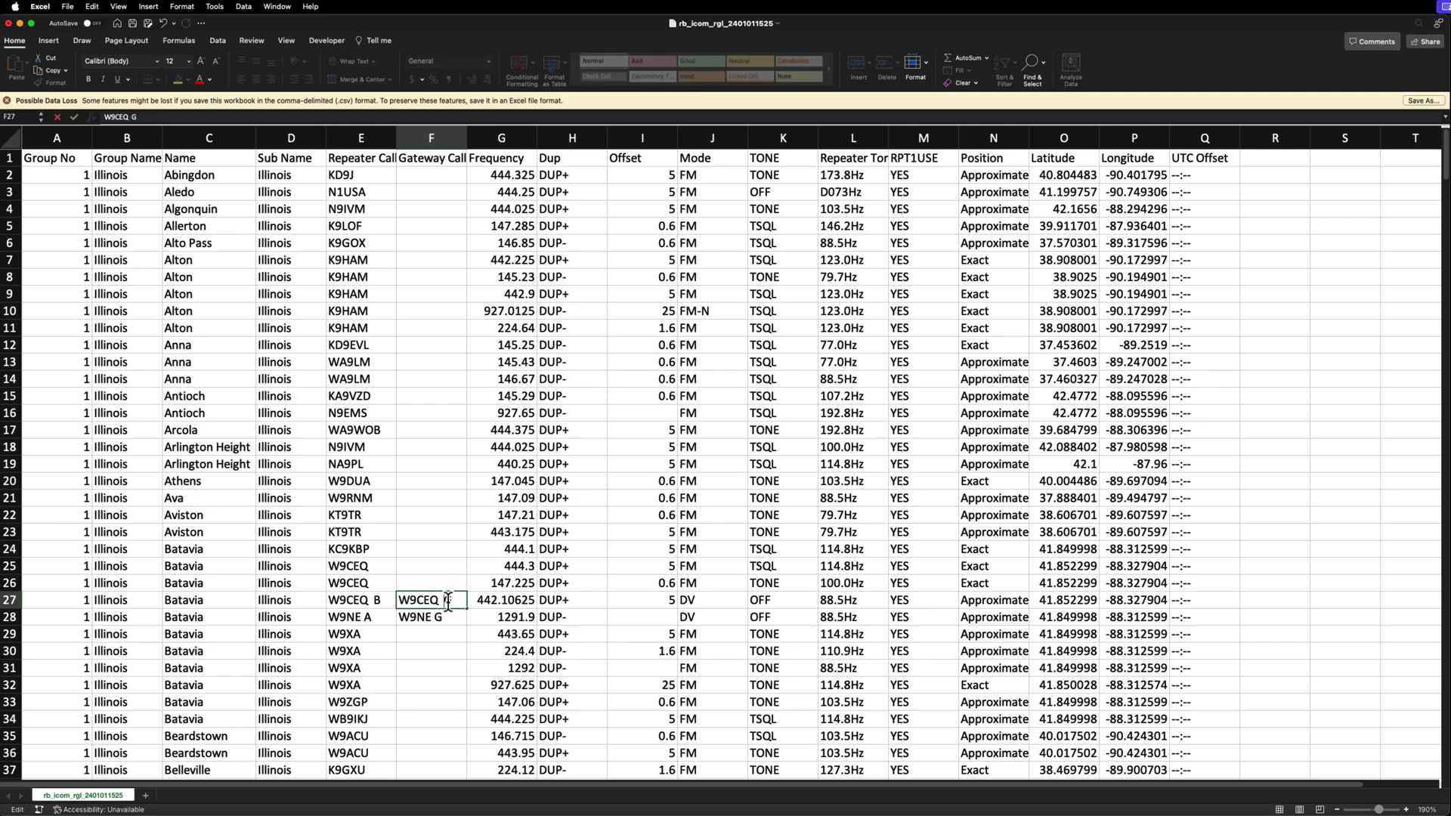
{"action": "key", "text": "Escape"}
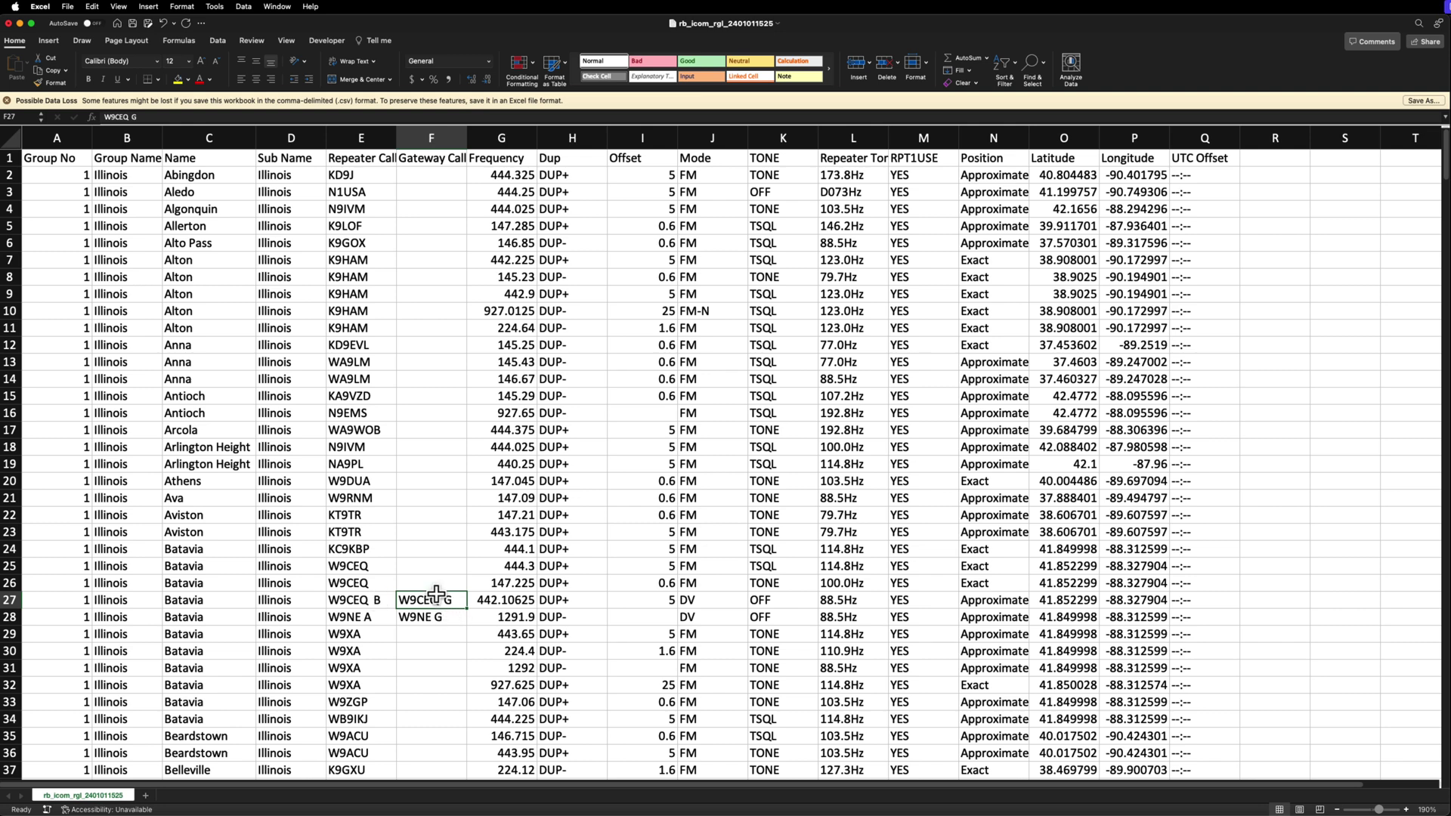
{"action": "left_click", "coordinate": [363, 600]}
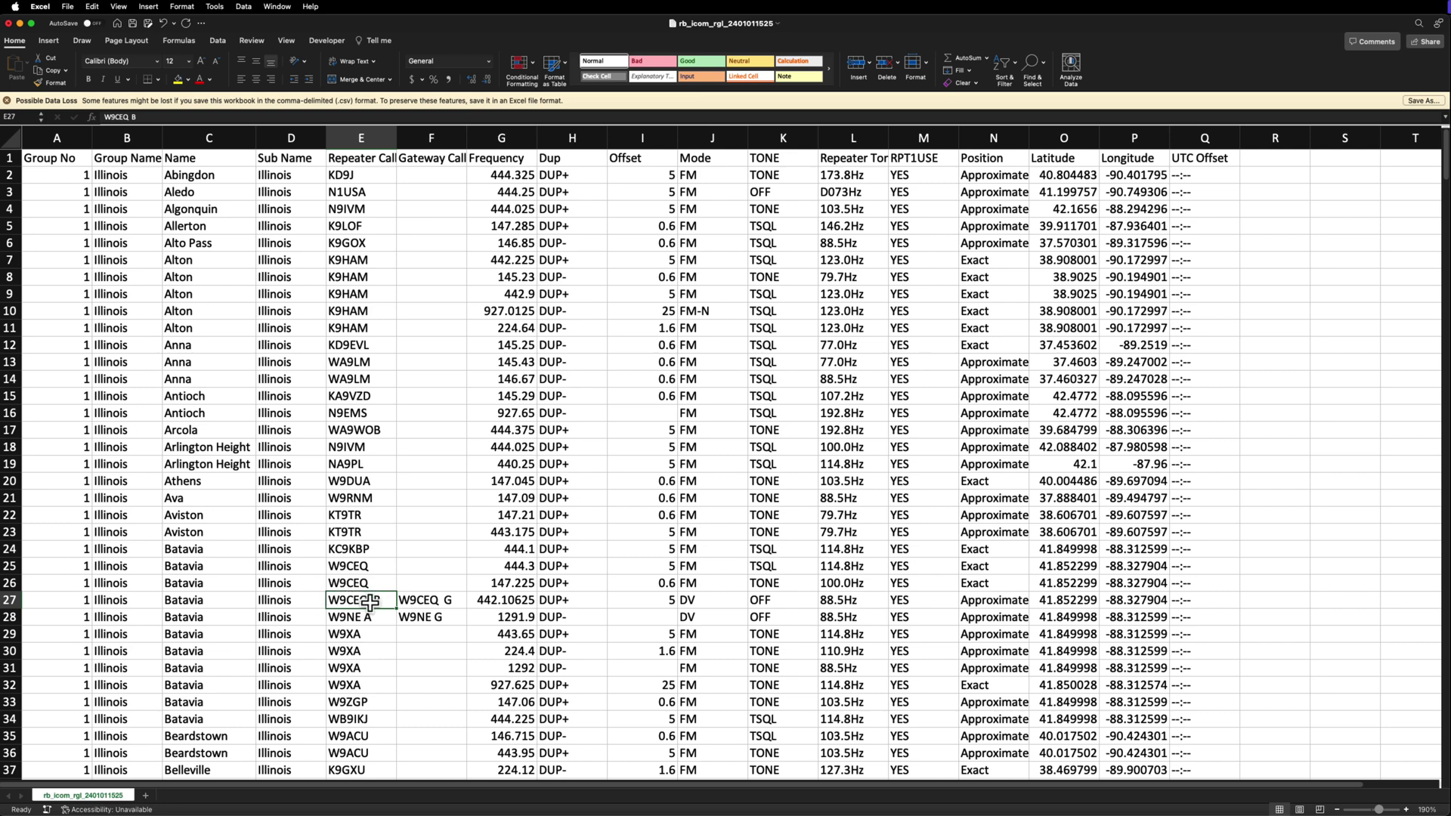
{"action": "left_click", "coordinate": [371, 618]}
{"action": "double_click", "coordinate": [370, 621]}
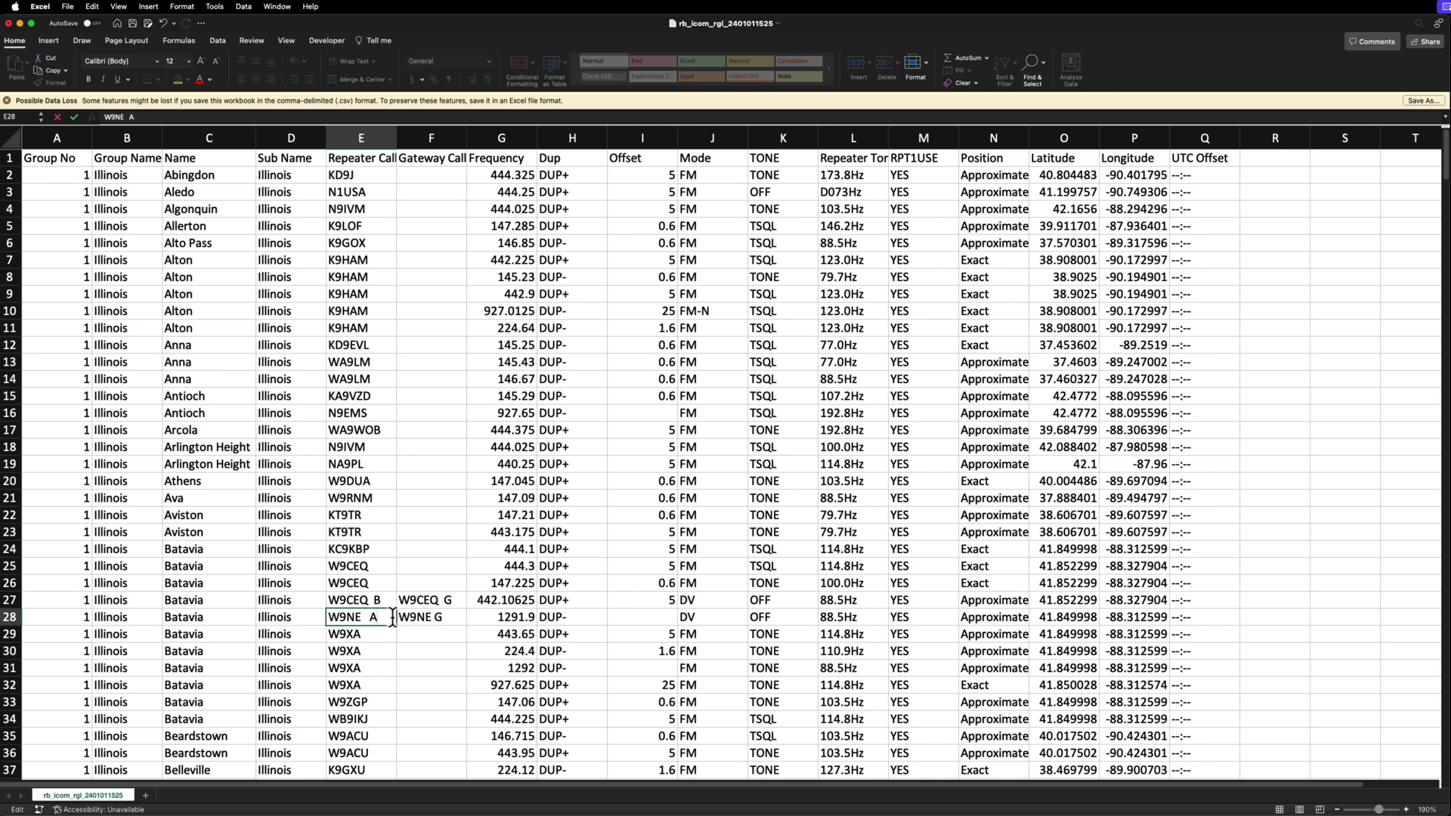
- Pad the W9NE gateway call in F28 with an extra space so it reads 'W9NE G'
{"action": "left_click", "coordinate": [436, 616]}
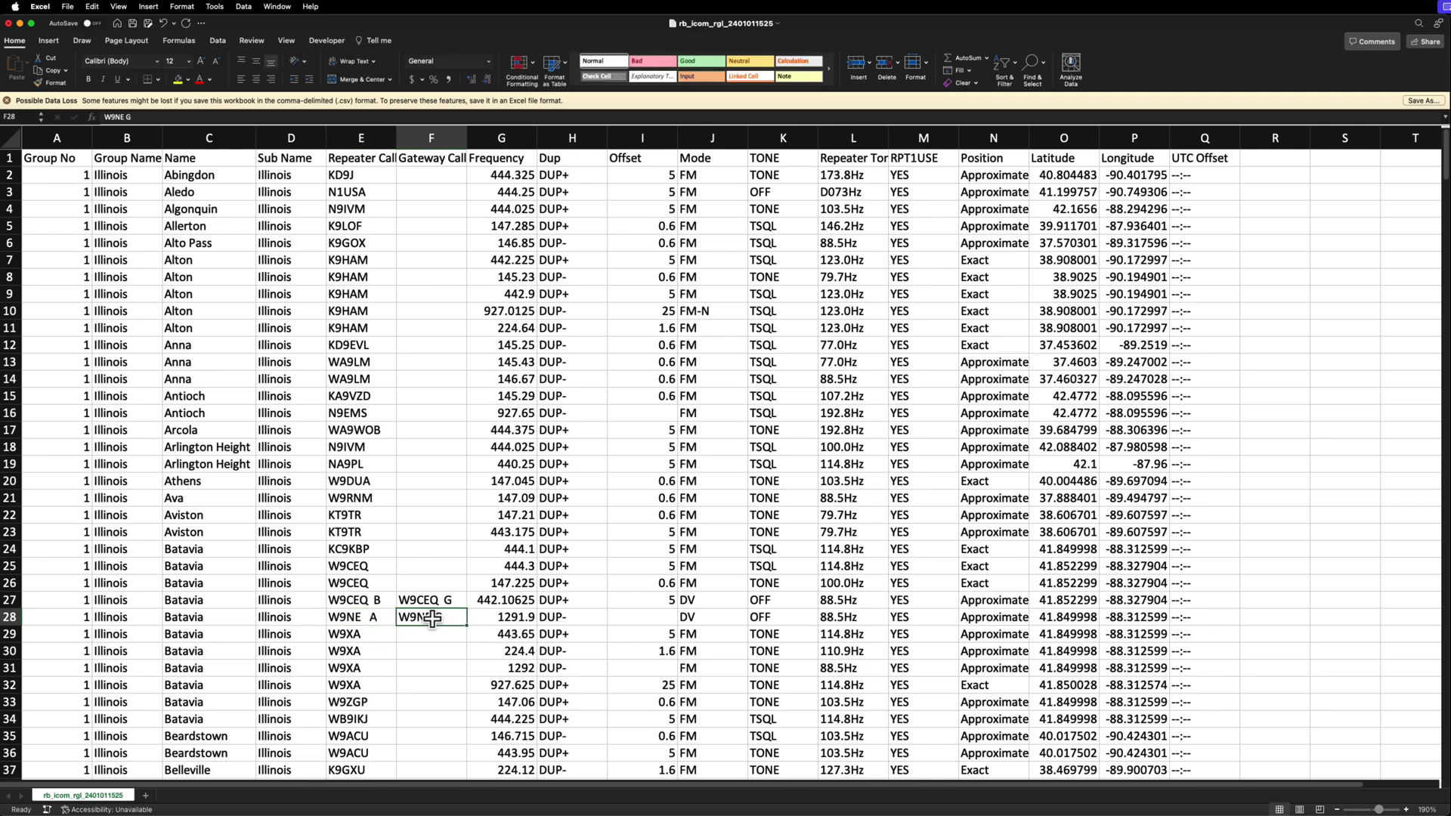
{"action": "double_click", "coordinate": [432, 617]}
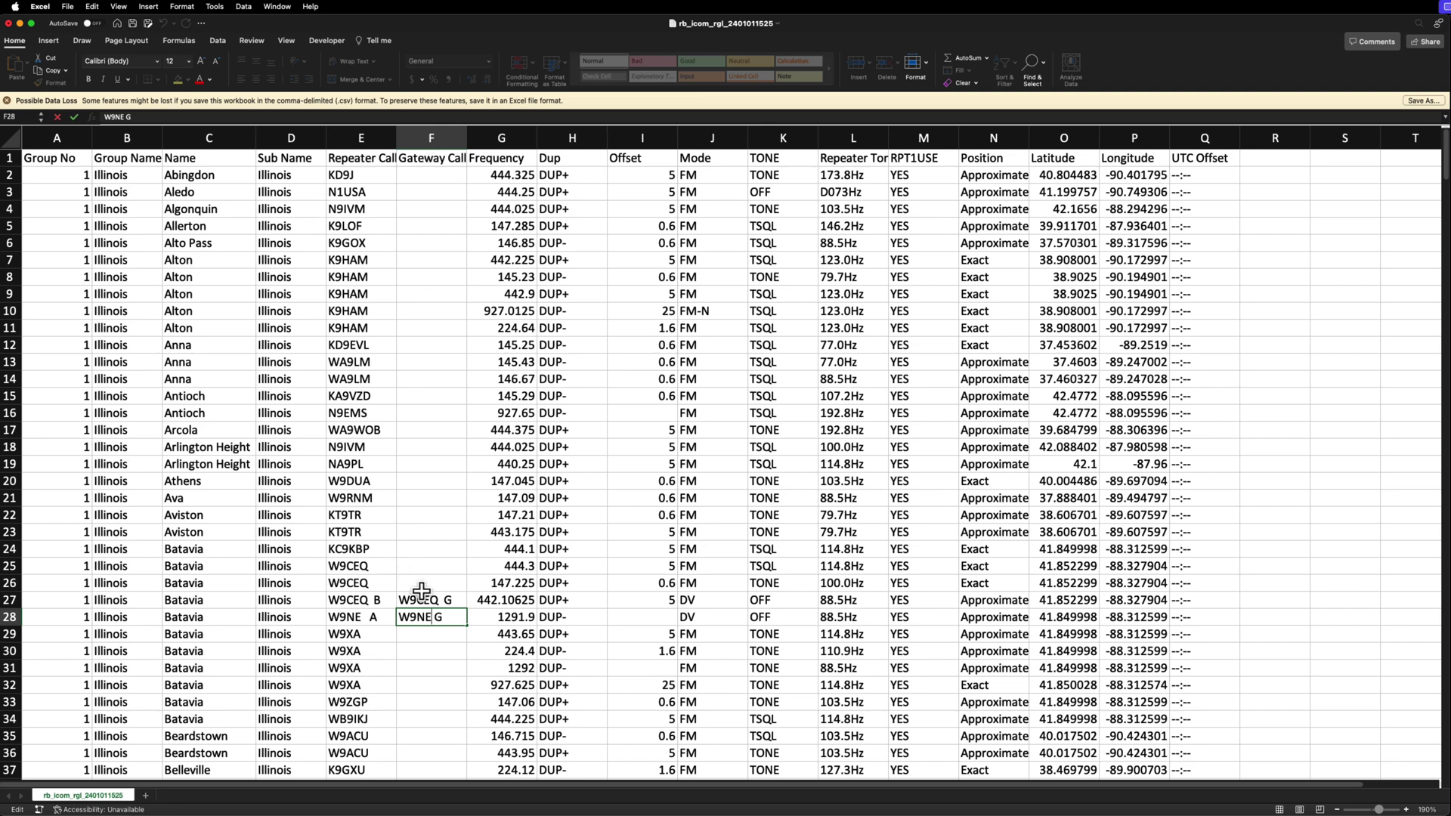
{"action": "type", "text": "."}
{"action": "key", "text": "BackSpace"}
{"action": "key", "text": "Right"}
{"action": "key", "text": "Right"}
{"action": "key", "text": "Right"}
{"action": "key", "text": "Return"}
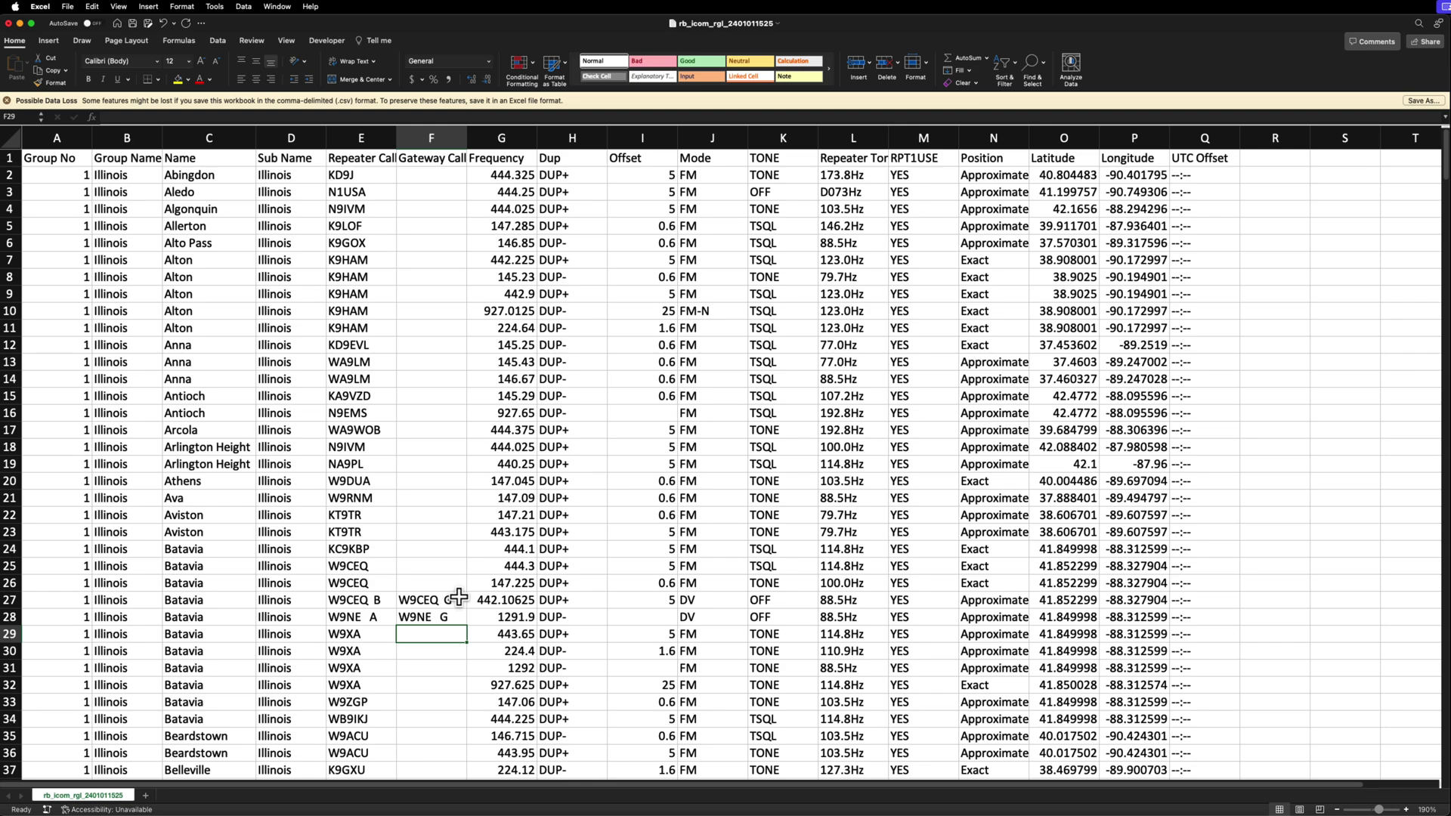
{"action": "scroll", "coordinate": [454, 598], "scroll_direction": "down", "scroll_amount": 15}
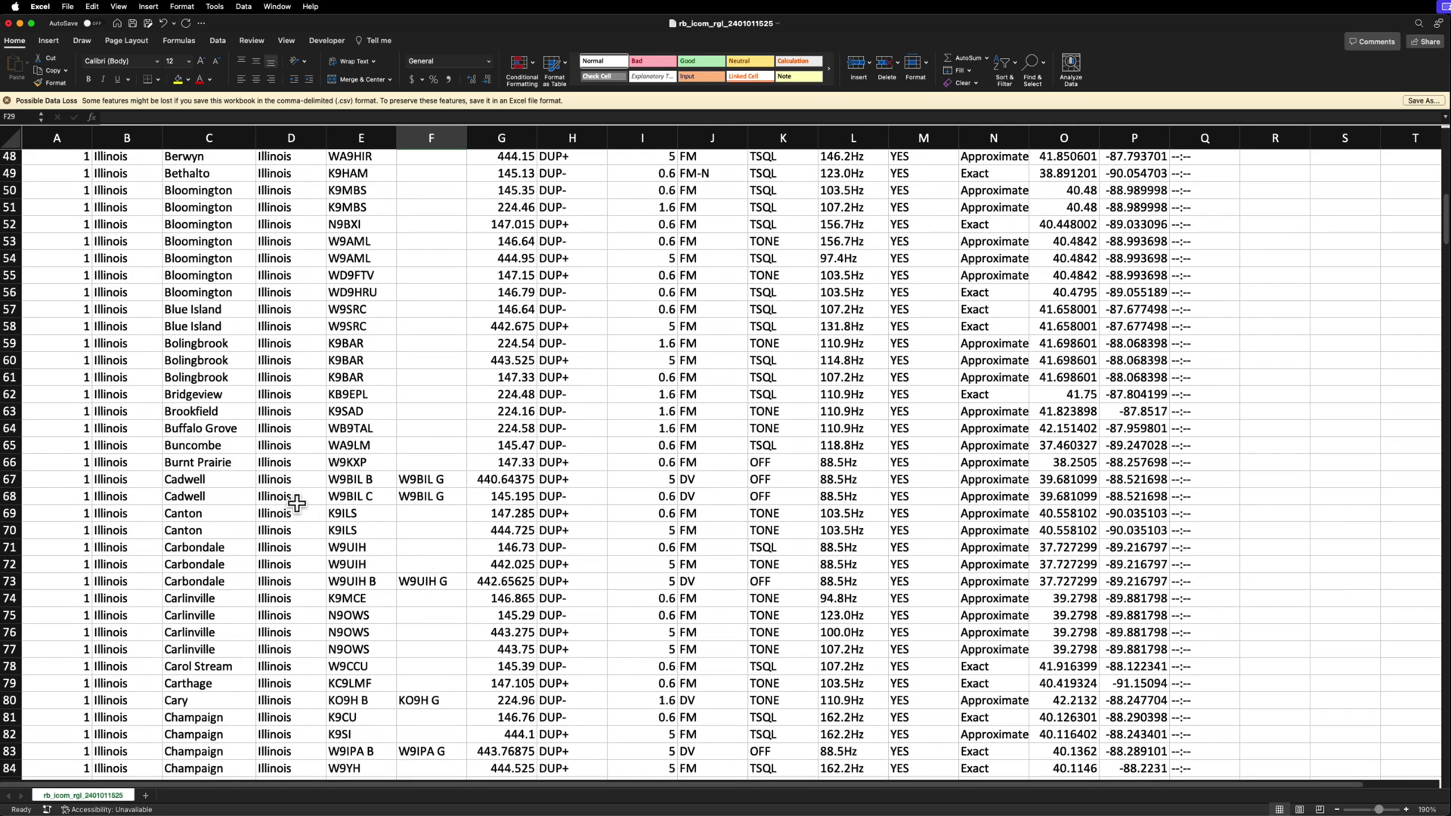
{"action": "scroll", "coordinate": [354, 469], "scroll_direction": "down", "scroll_amount": 8}
{"action": "scroll", "coordinate": [374, 627], "scroll_direction": "down", "scroll_amount": 5}
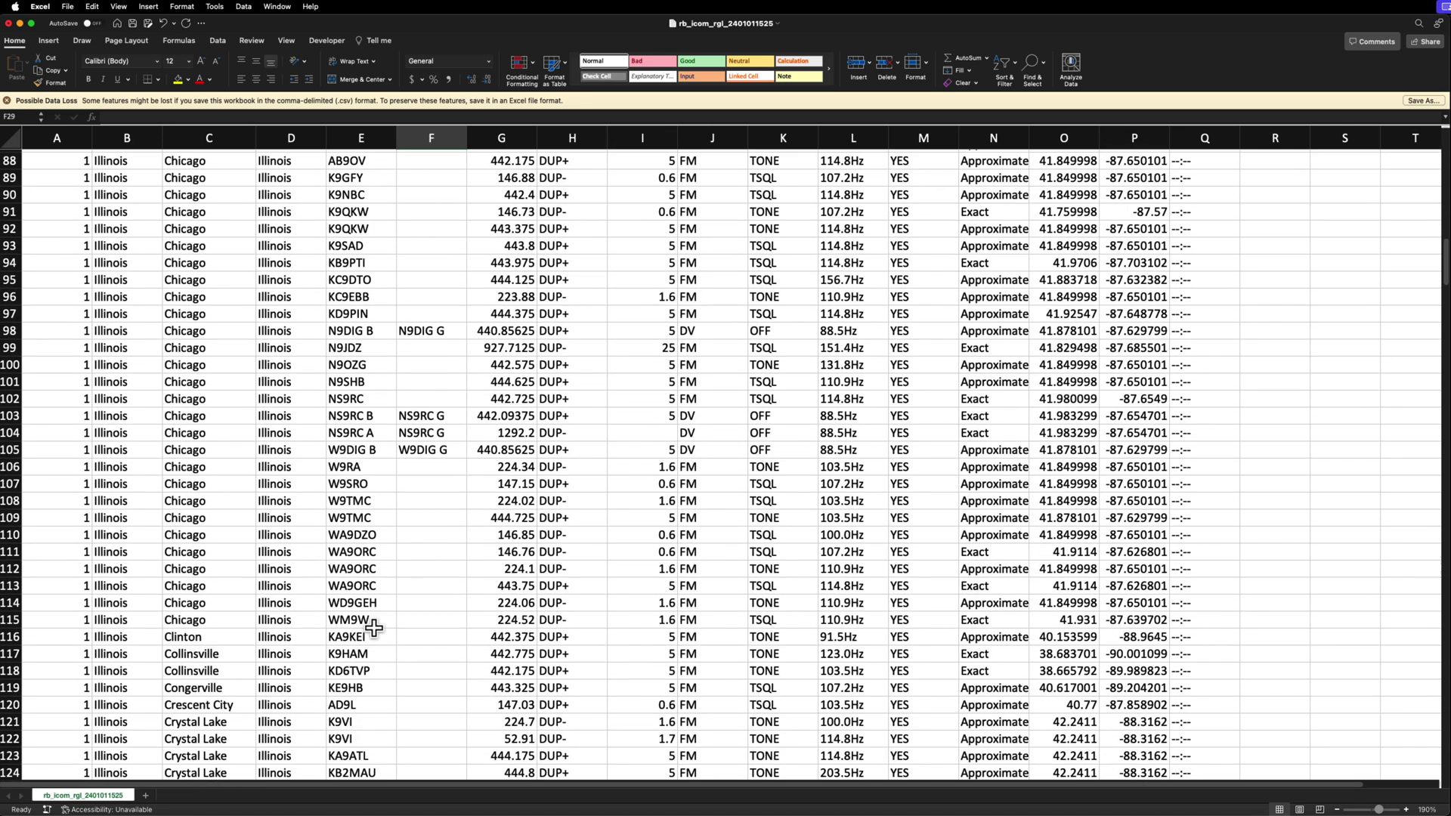
{"action": "left_click", "coordinate": [710, 333]}
{"action": "left_click", "coordinate": [375, 333]}
{"action": "left_click", "coordinate": [440, 334]}
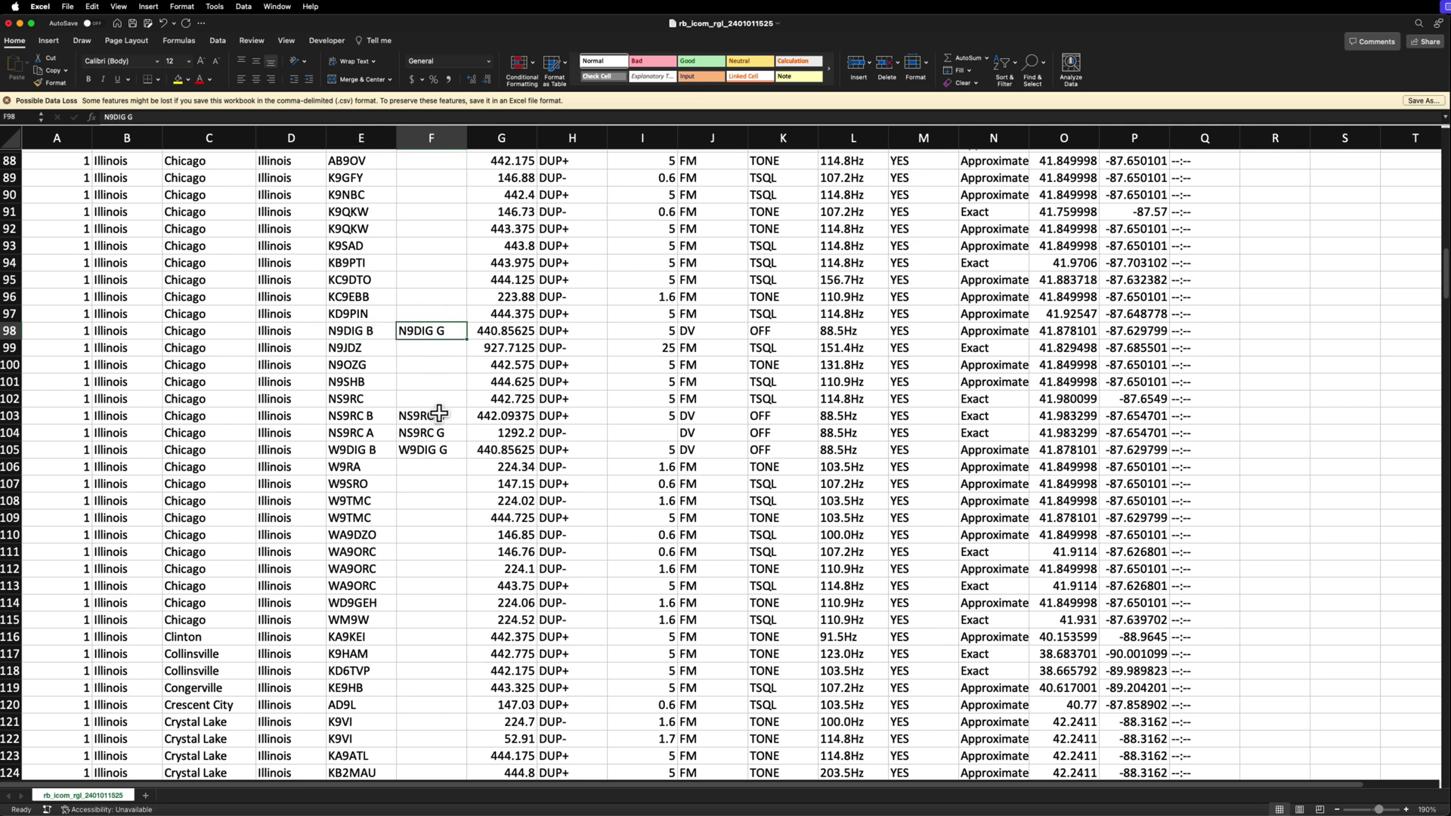
{"action": "scroll", "coordinate": [428, 424], "scroll_direction": "down", "scroll_amount": 3}
{"action": "scroll", "coordinate": [427, 424], "scroll_direction": "down", "scroll_amount": 4}
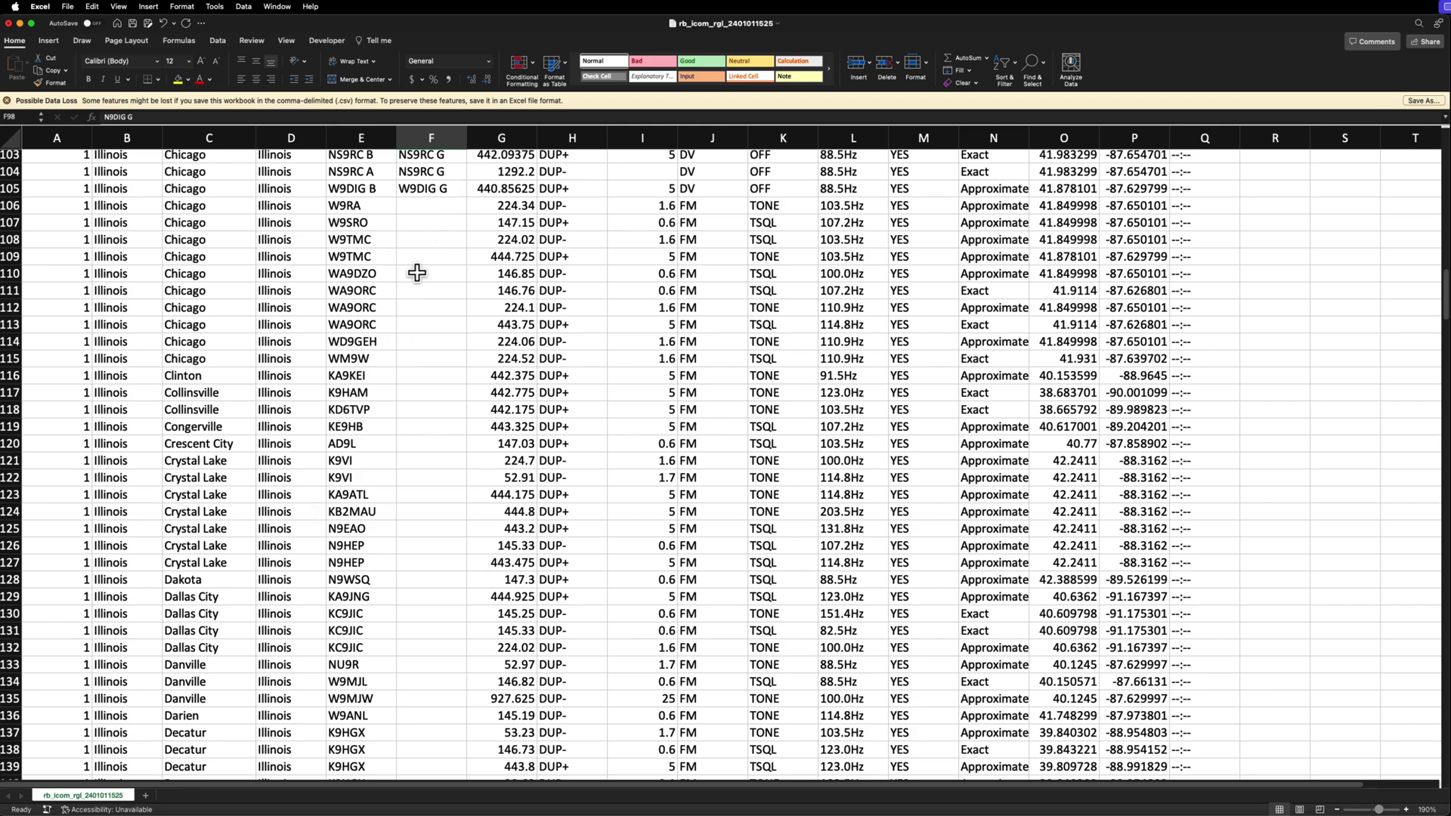
{"action": "scroll", "coordinate": [409, 273], "scroll_direction": "down", "scroll_amount": 19}
{"action": "scroll", "coordinate": [415, 271], "scroll_direction": "down", "scroll_amount": 20}
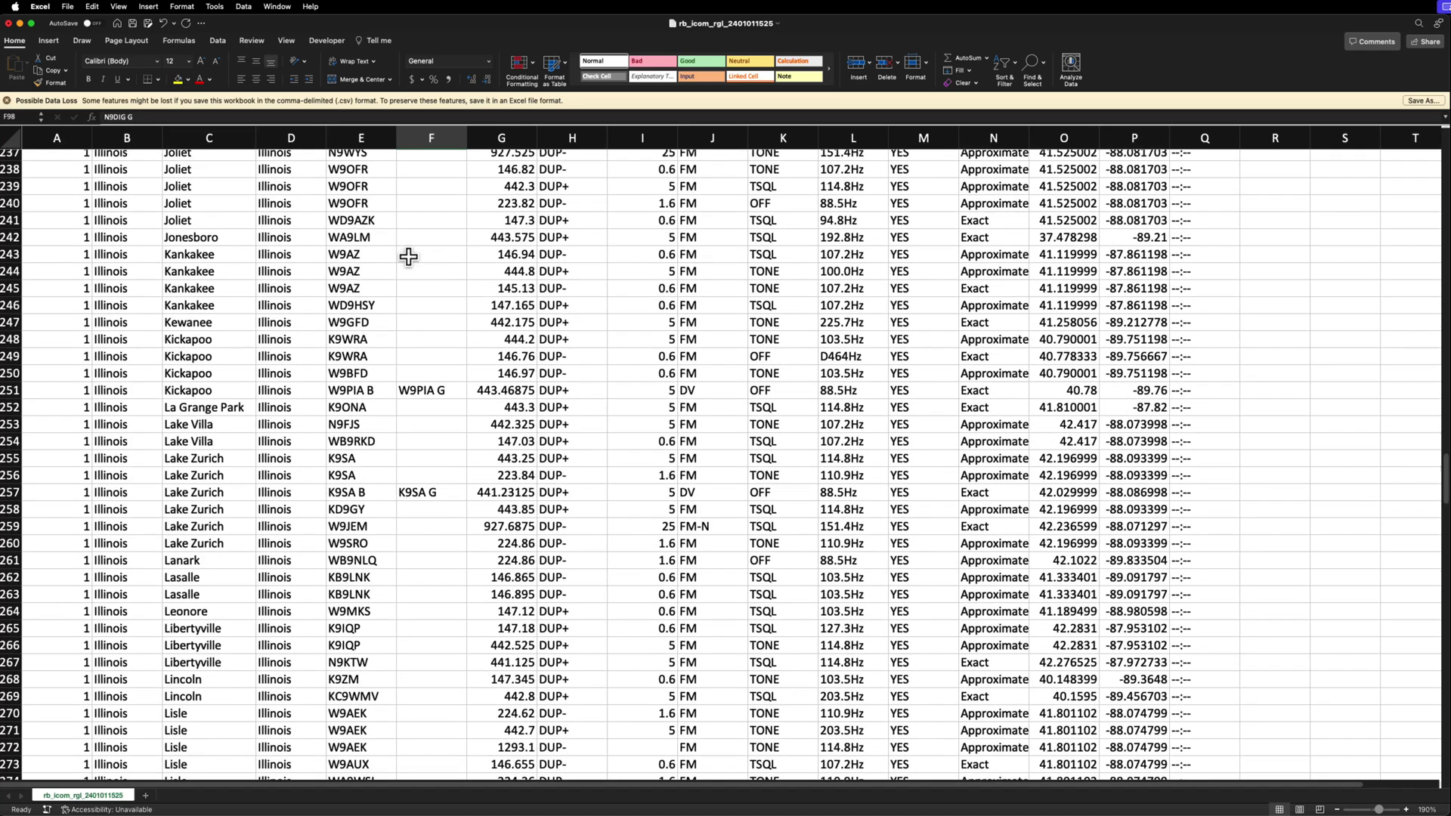
{"action": "left_click", "coordinate": [63, 7]}
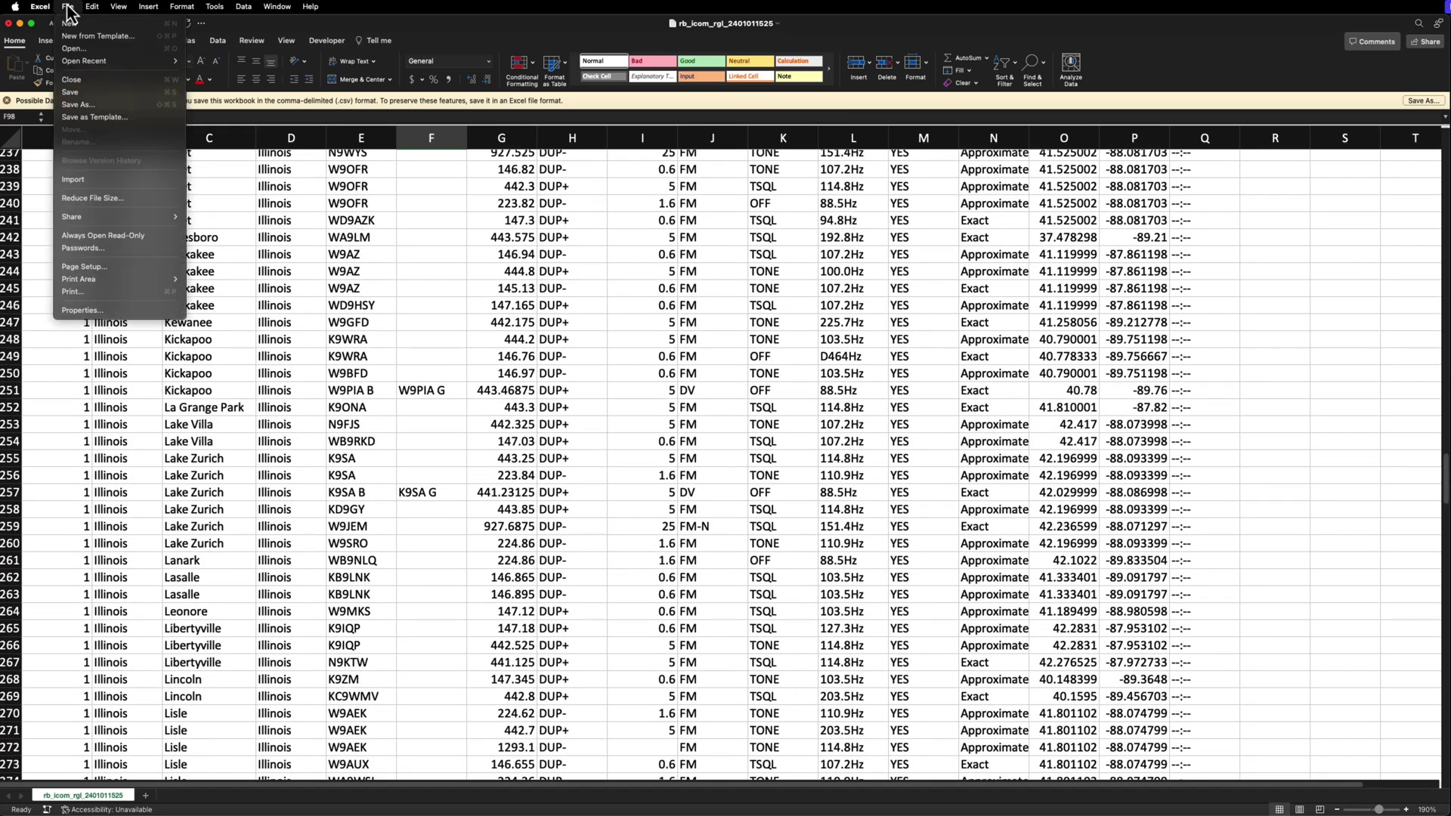
{"action": "left_click", "coordinate": [90, 104]}
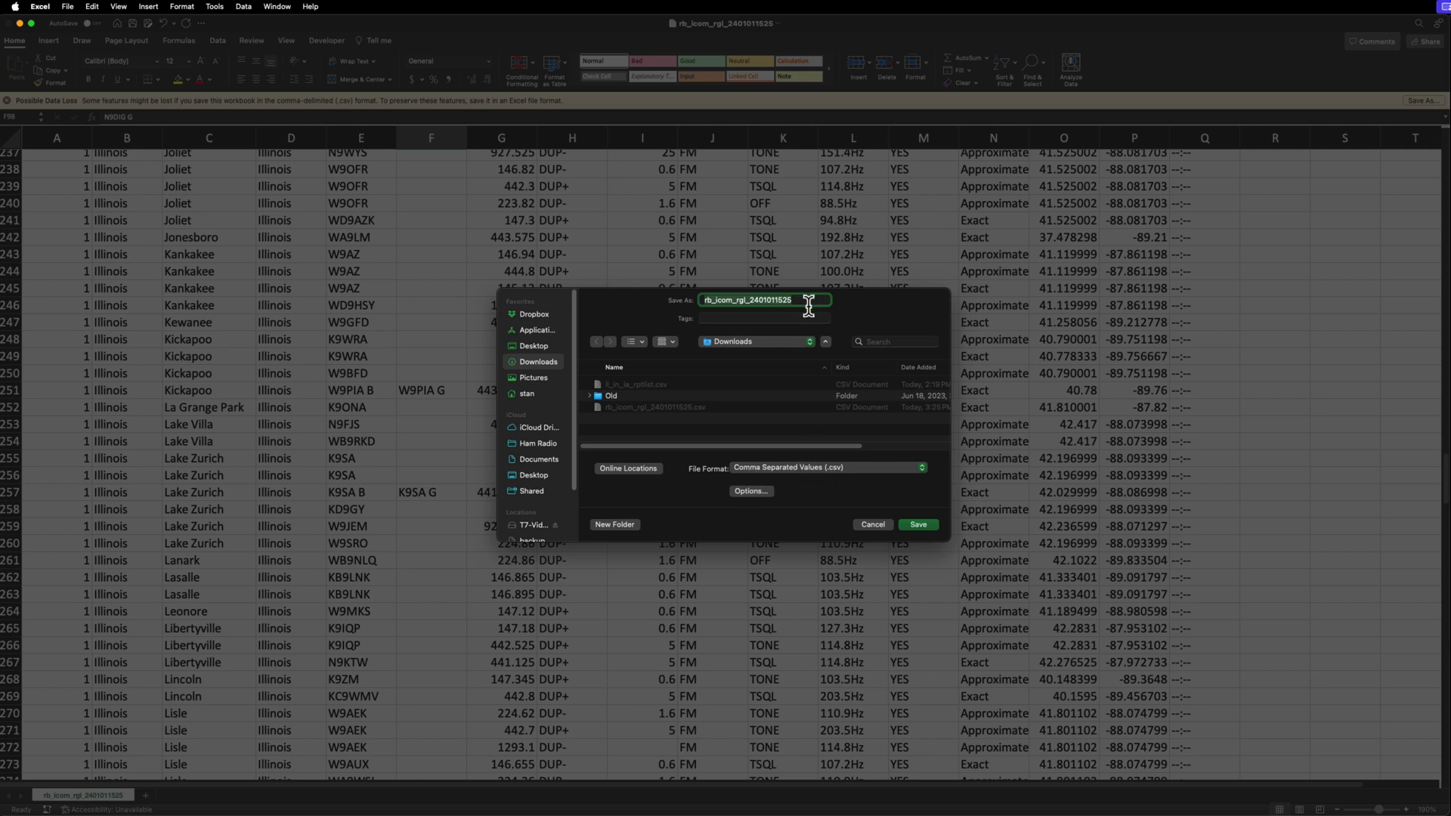
{"action": "left_click", "coordinate": [919, 524]}
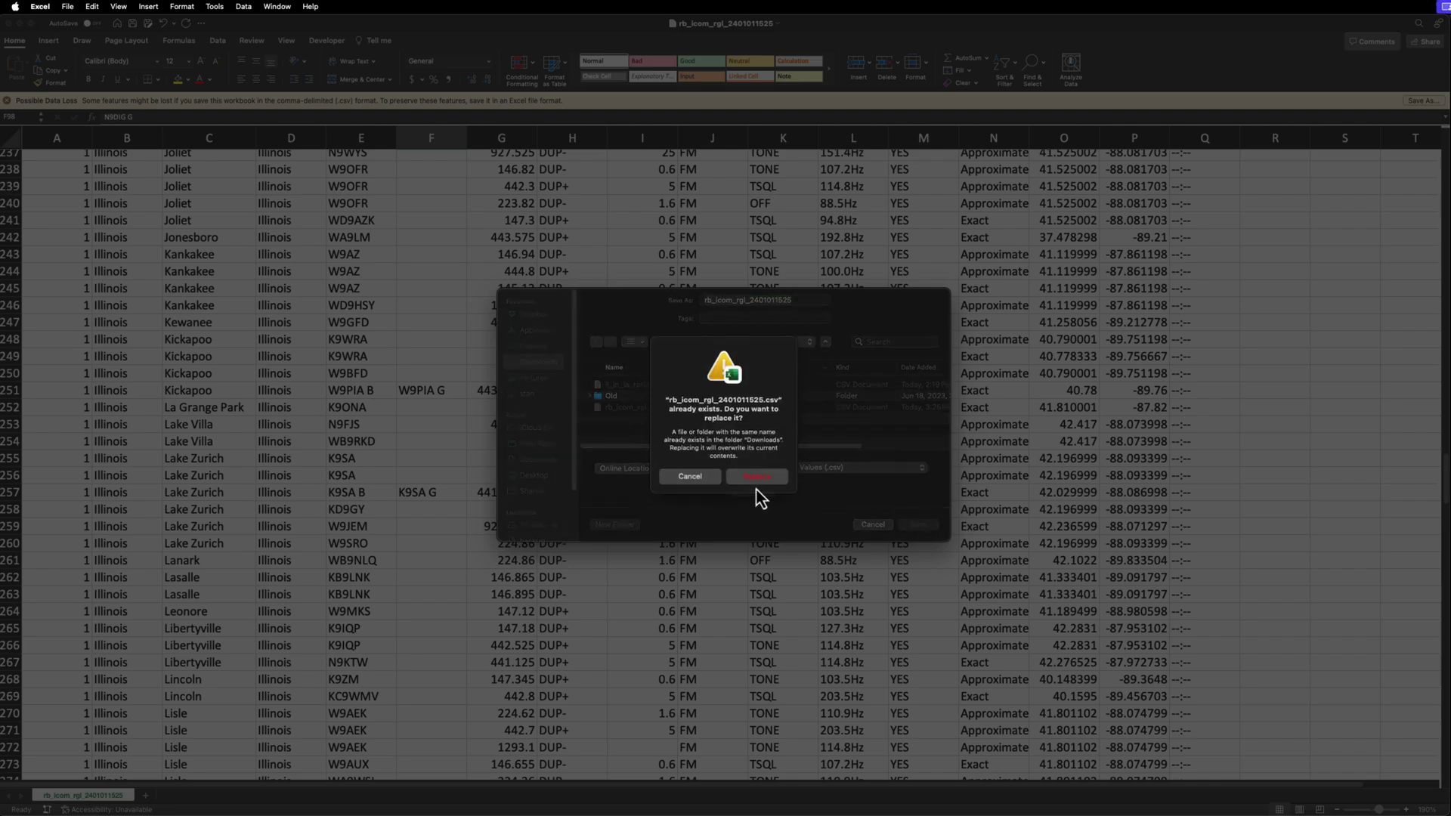
{"action": "left_click", "coordinate": [755, 484]}
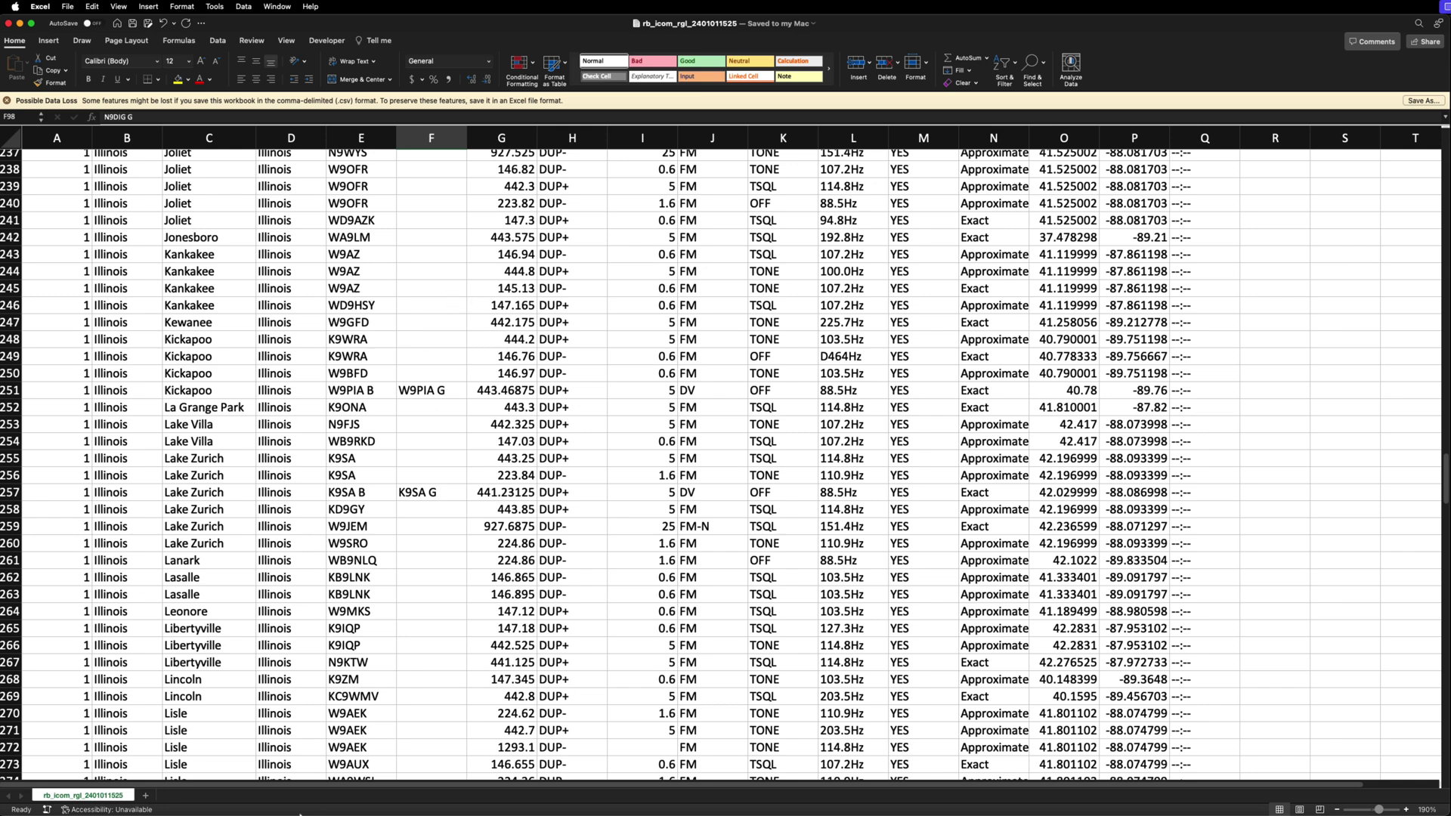
- Open RepeaterBook's all-band Indiana repeater list via the North American Repeaters directory
{"action": "key", "text": "super+Tab"}
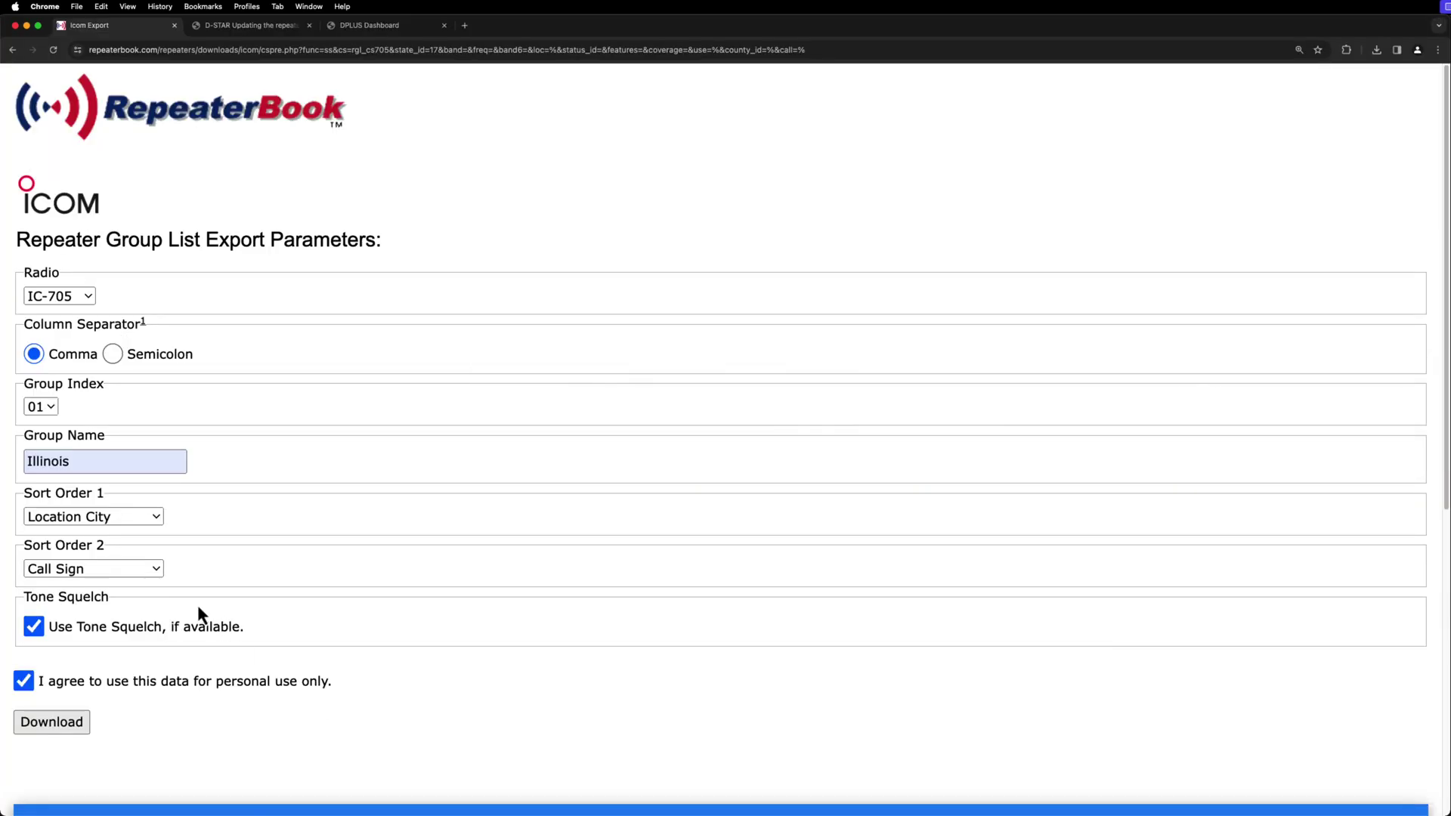
{"action": "left_click", "coordinate": [194, 120]}
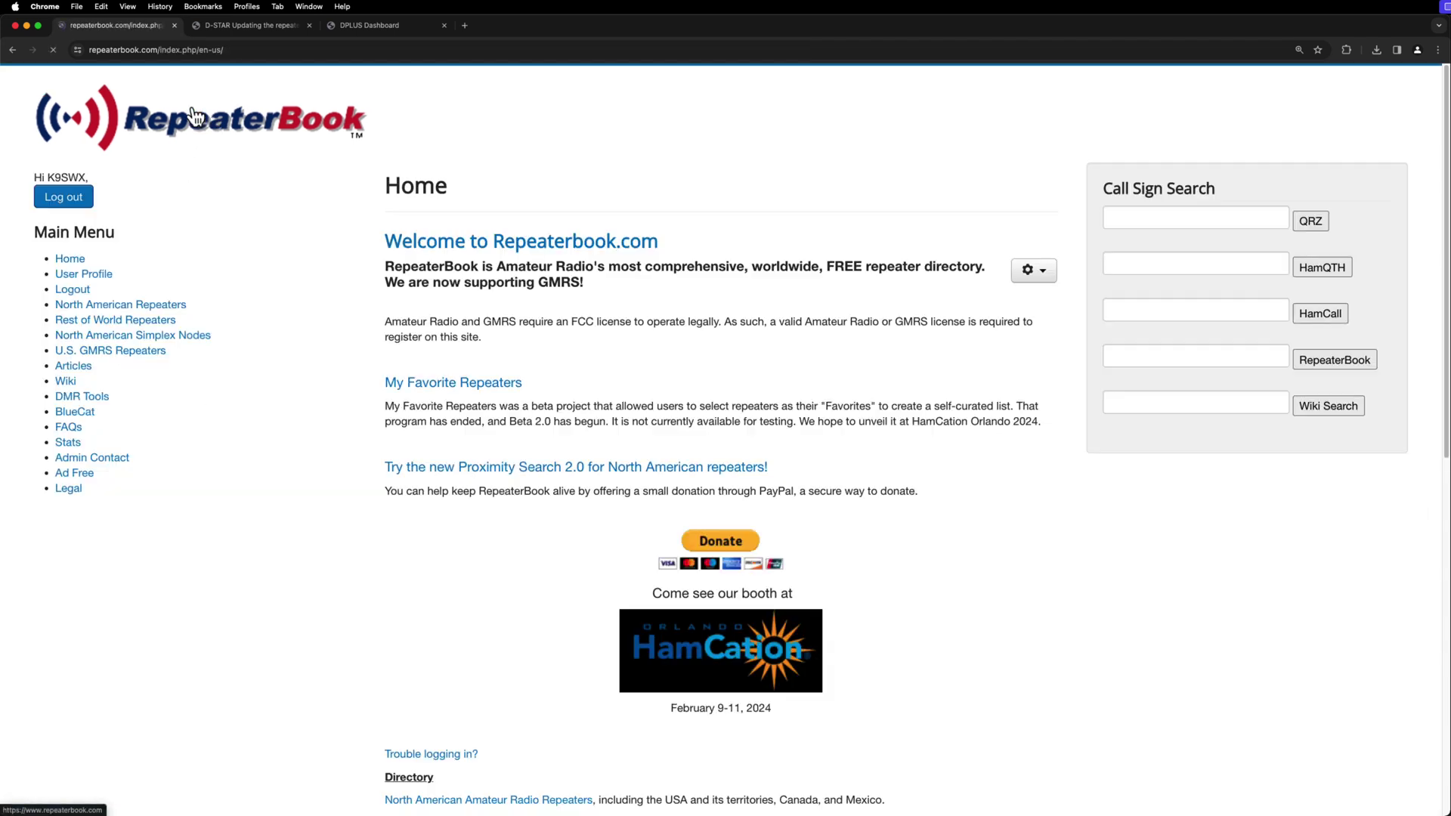
{"action": "left_click", "coordinate": [140, 305]}
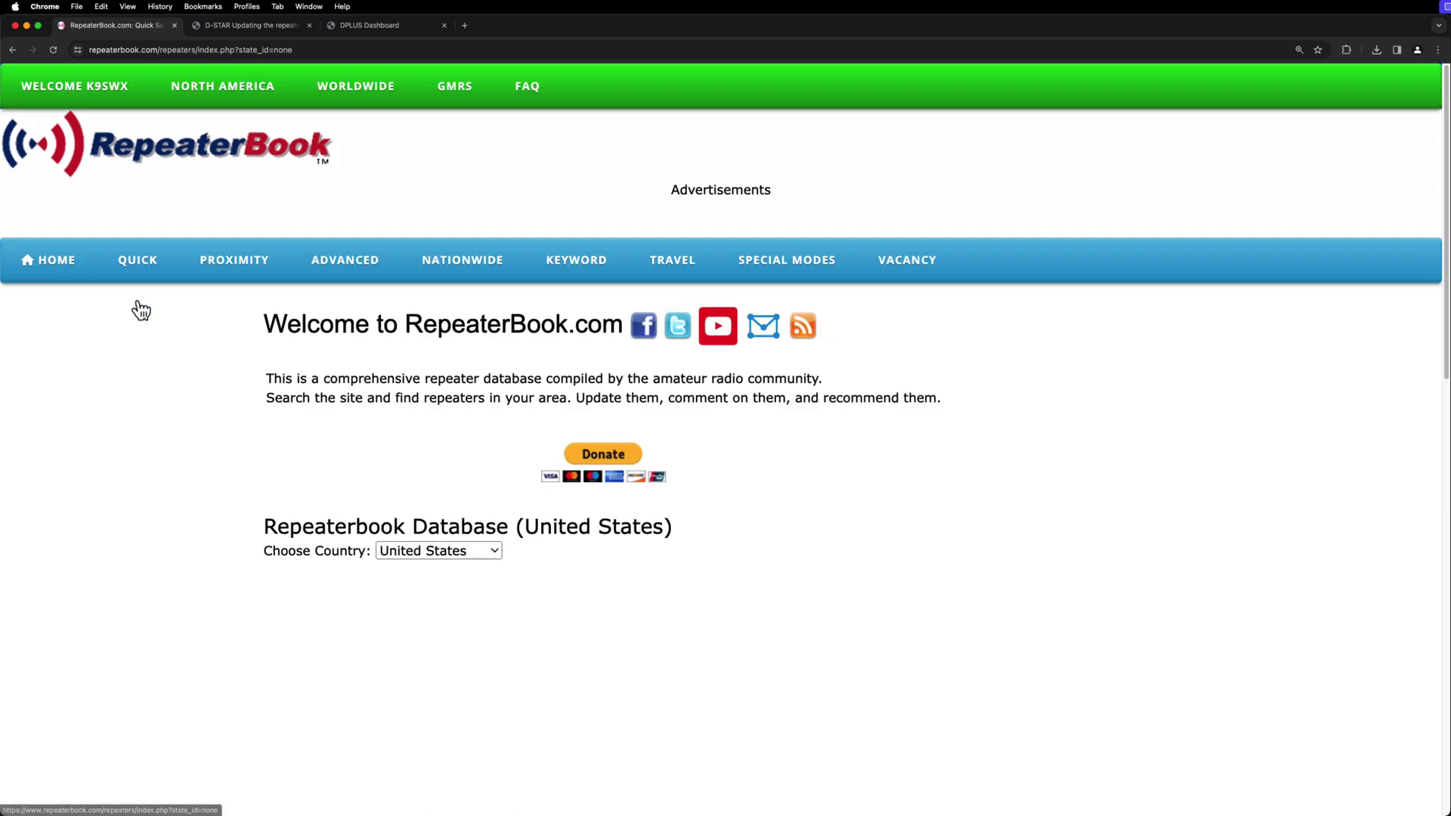
{"action": "scroll", "coordinate": [769, 446], "scroll_direction": "down", "scroll_amount": 2}
{"action": "scroll", "coordinate": [769, 446], "scroll_direction": "down", "scroll_amount": 5}
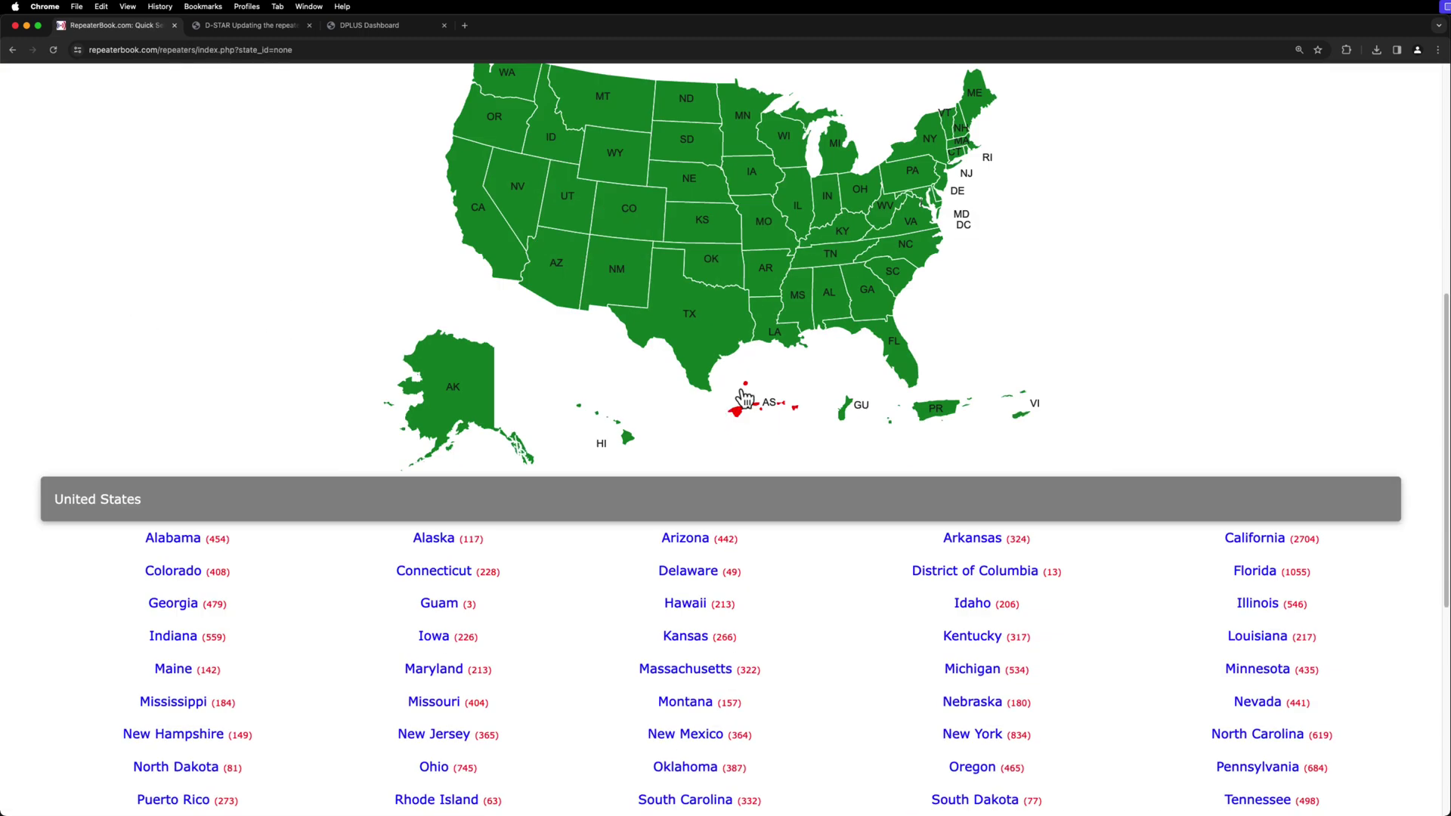
{"action": "scroll", "coordinate": [779, 445], "scroll_direction": "up", "scroll_amount": 3}
{"action": "left_click", "coordinate": [826, 448]}
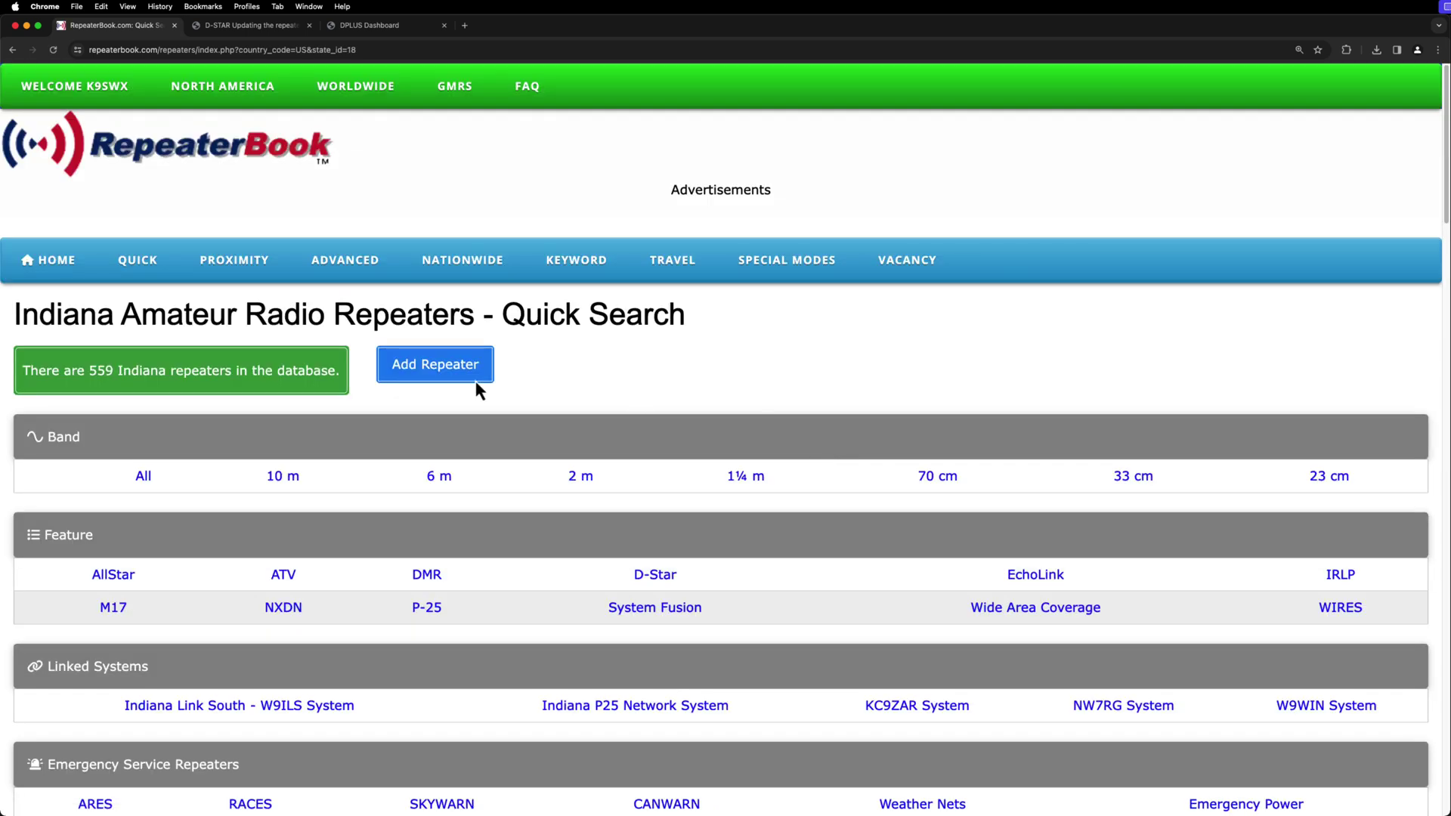
{"action": "left_click", "coordinate": [149, 478]}
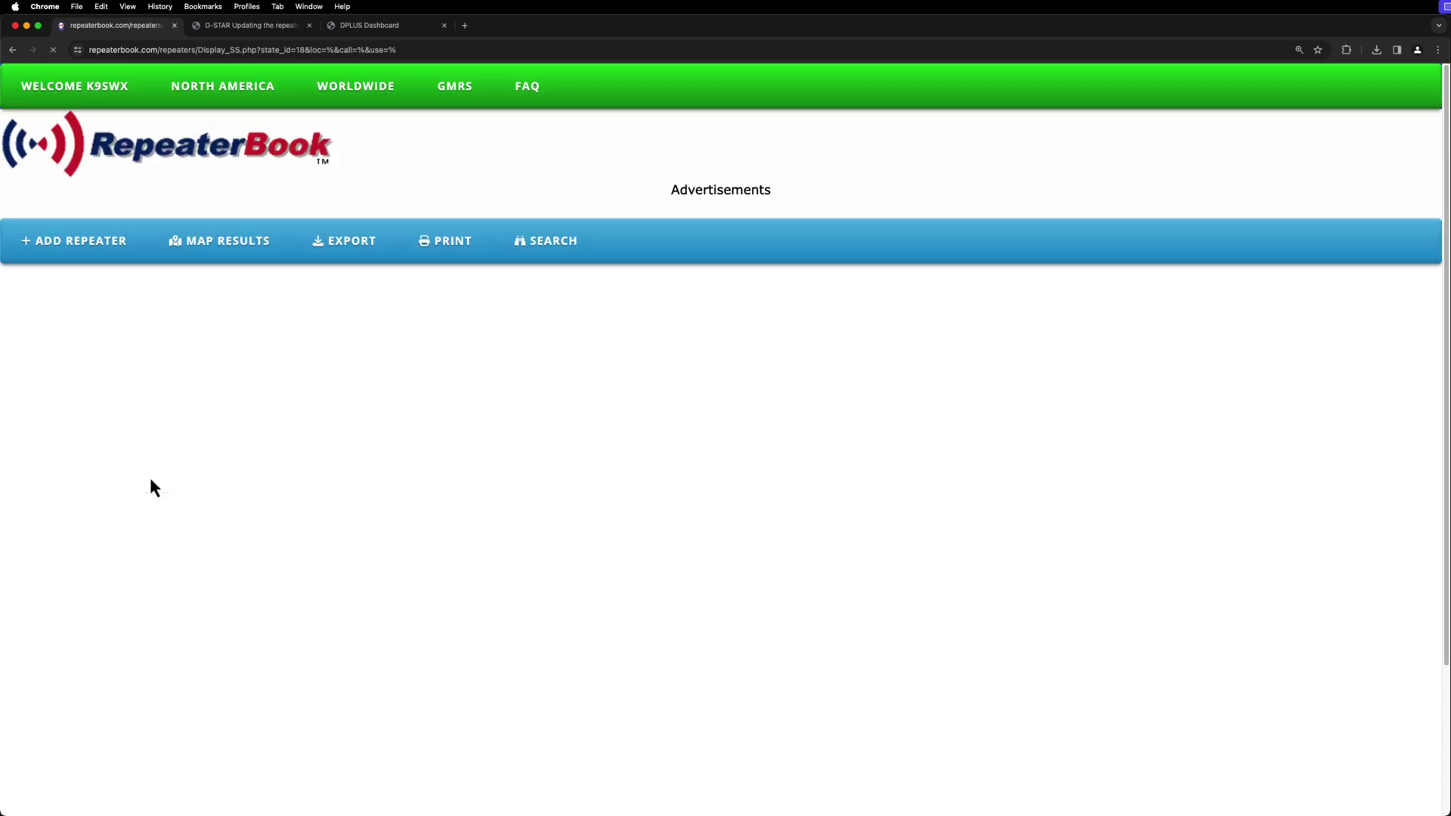
- Open the Icom CS-705 Repeater List export form for the Indiana repeaters
{"action": "mouse_move", "coordinate": [360, 250]}
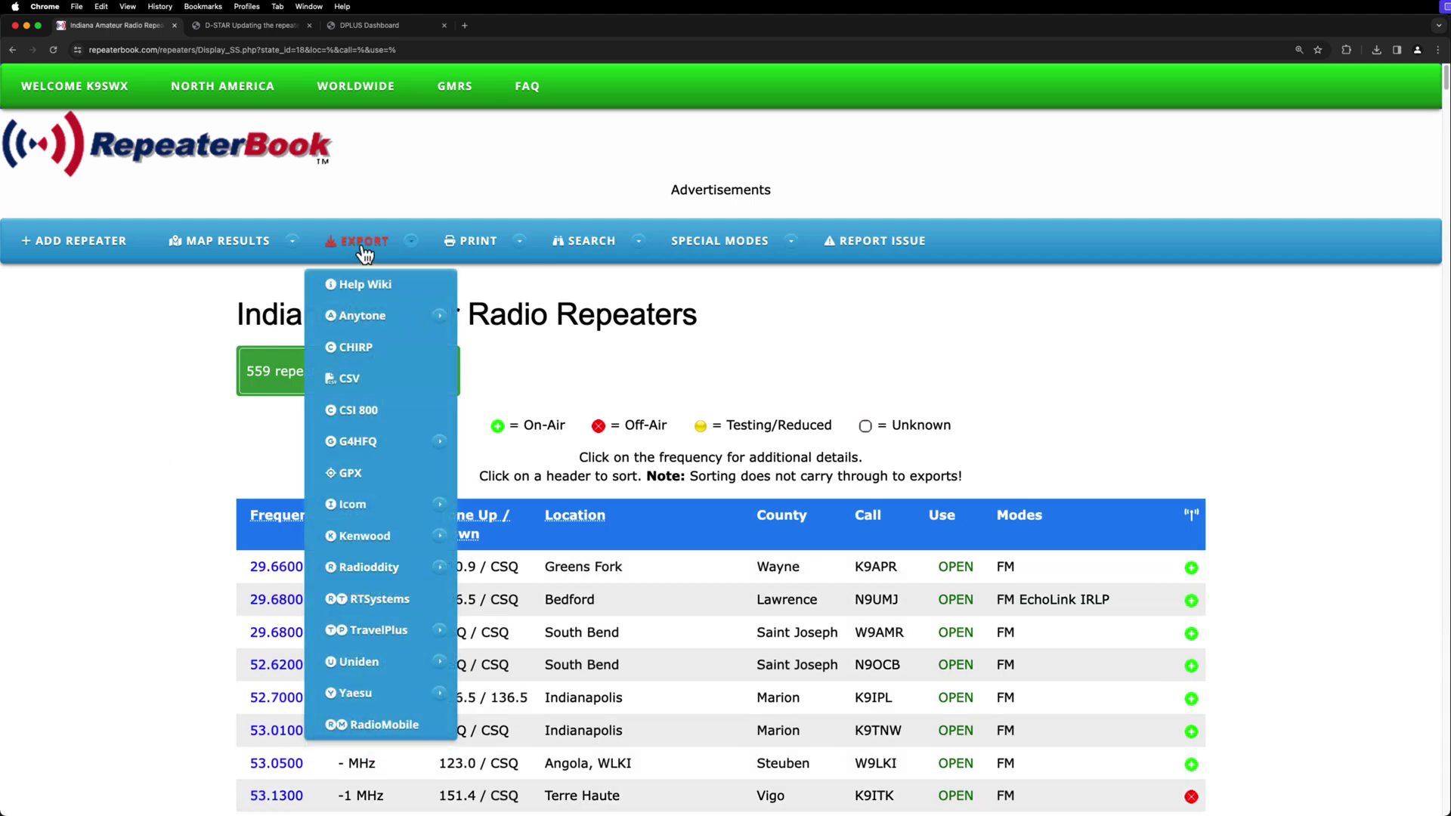
{"action": "mouse_move", "coordinate": [353, 504]}
{"action": "mouse_move", "coordinate": [534, 568]}
{"action": "left_click", "coordinate": [697, 600]}
- Set group 02 named Indiana, sort by Location City then Call Sign, enable tone squelch, accept terms
{"action": "left_click", "coordinate": [51, 413]}
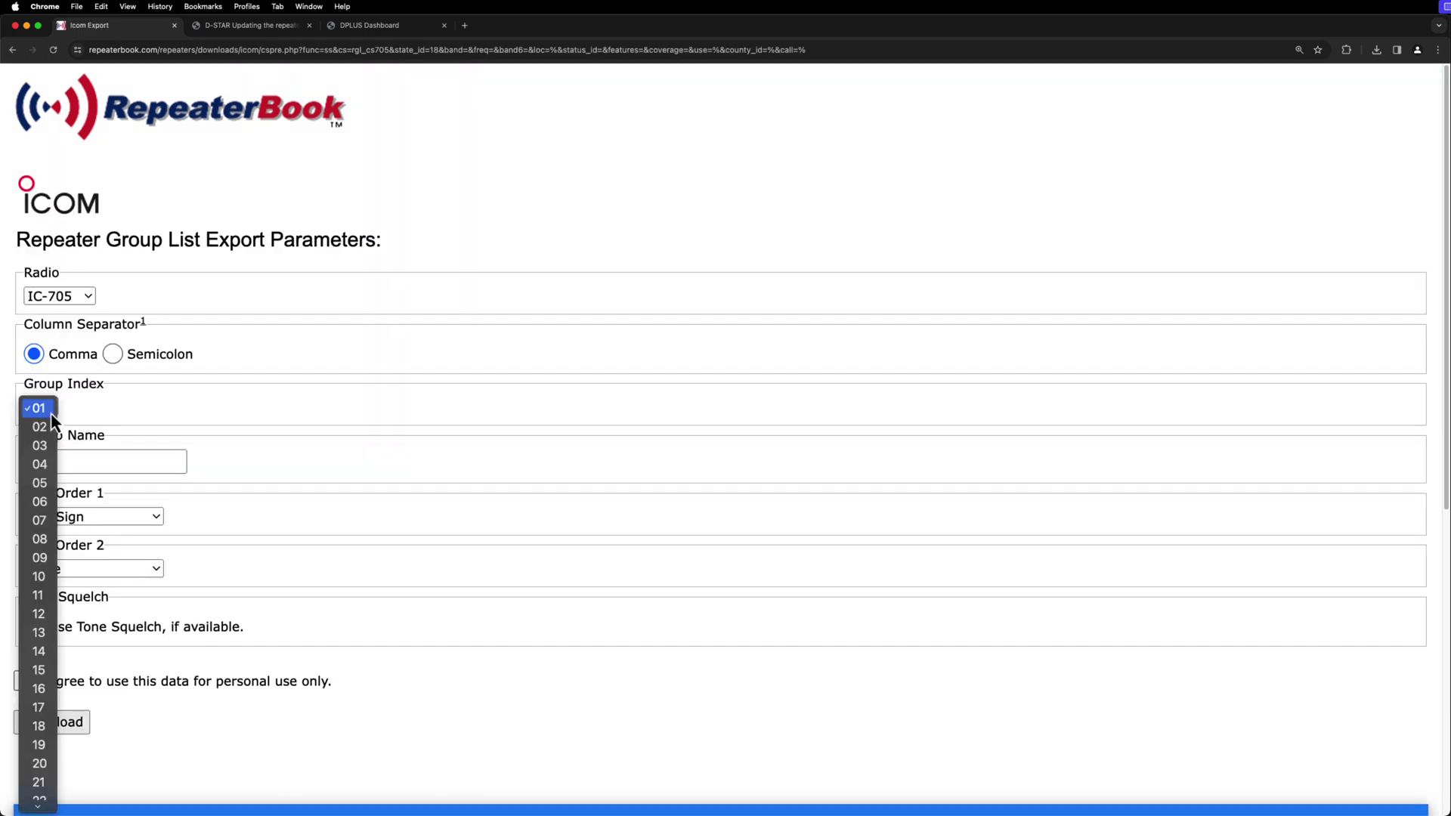
{"action": "left_click", "coordinate": [38, 424]}
{"action": "left_click", "coordinate": [89, 463]}
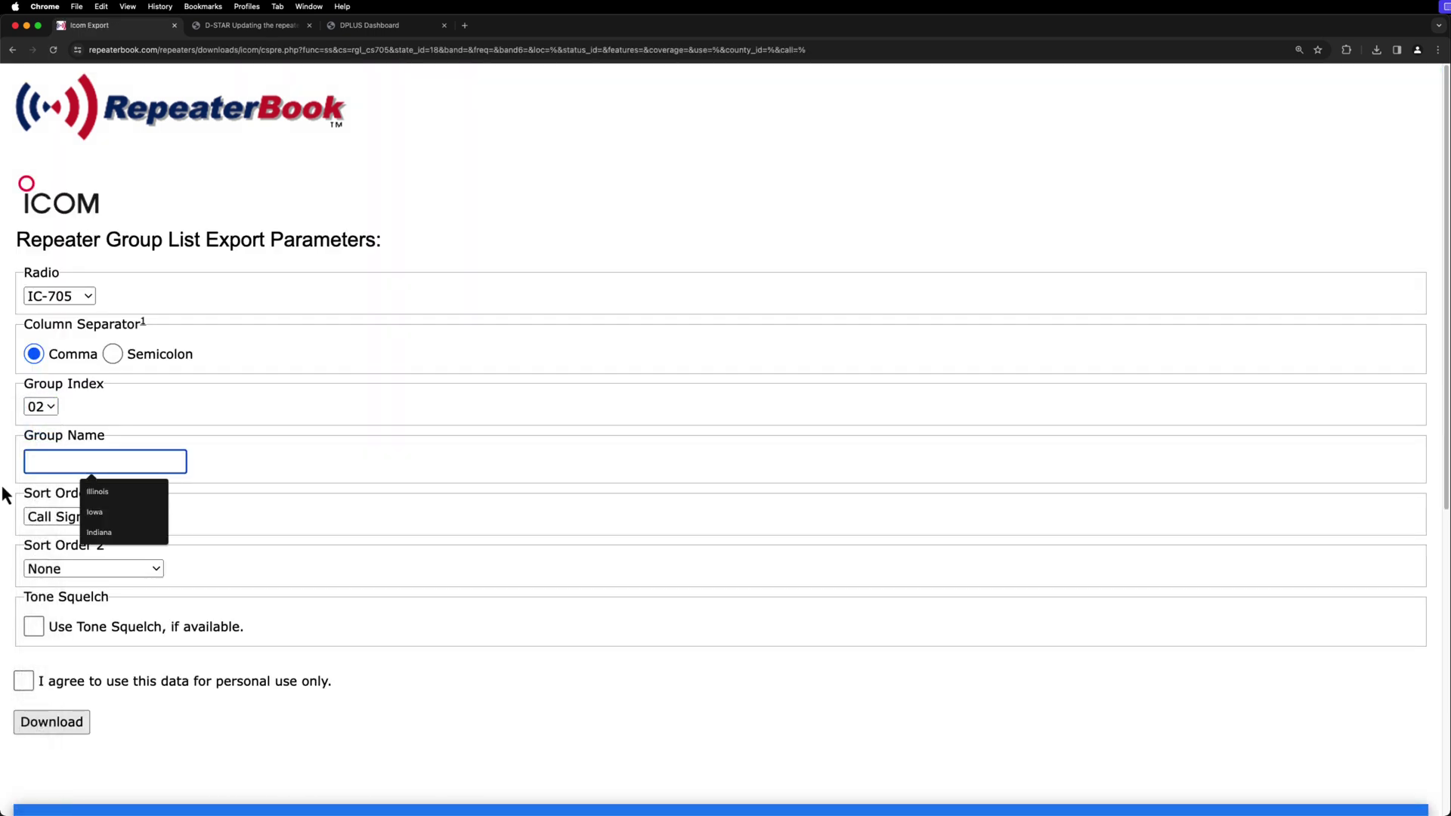
{"action": "left_click", "coordinate": [127, 535]}
{"action": "left_click", "coordinate": [115, 519]}
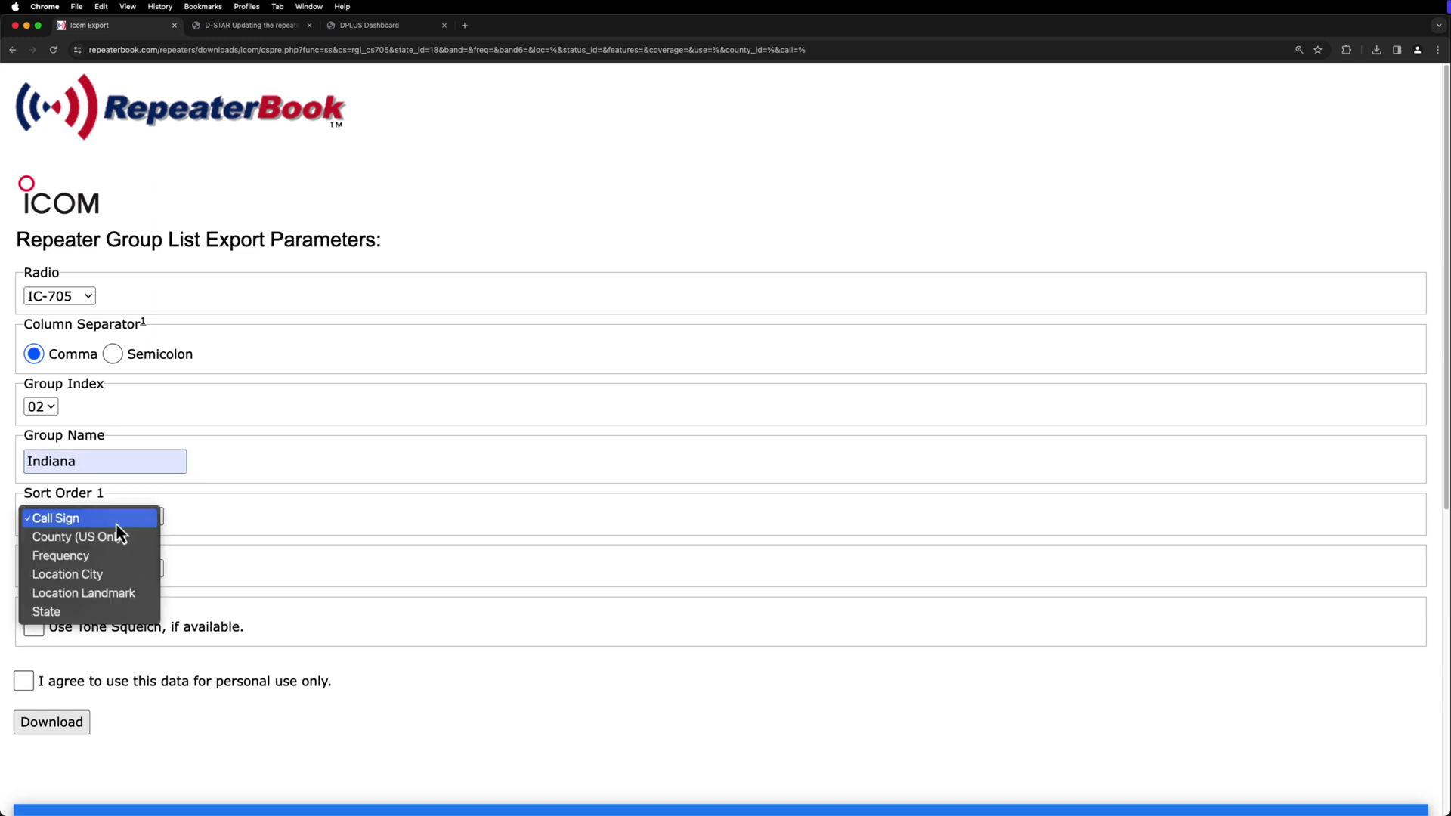
{"action": "left_click", "coordinate": [100, 572]}
{"action": "left_click", "coordinate": [96, 567]}
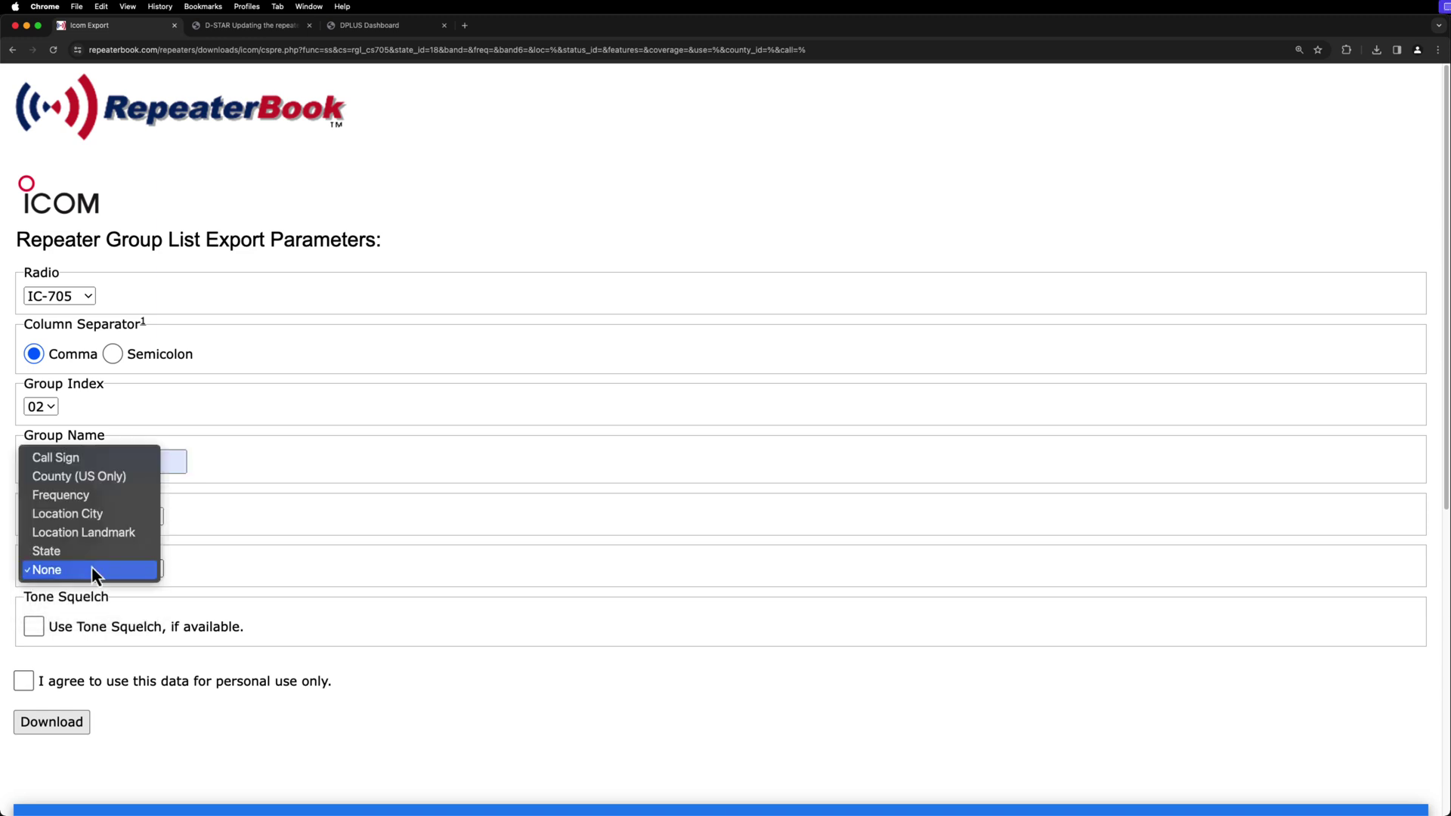
{"action": "left_click", "coordinate": [103, 456]}
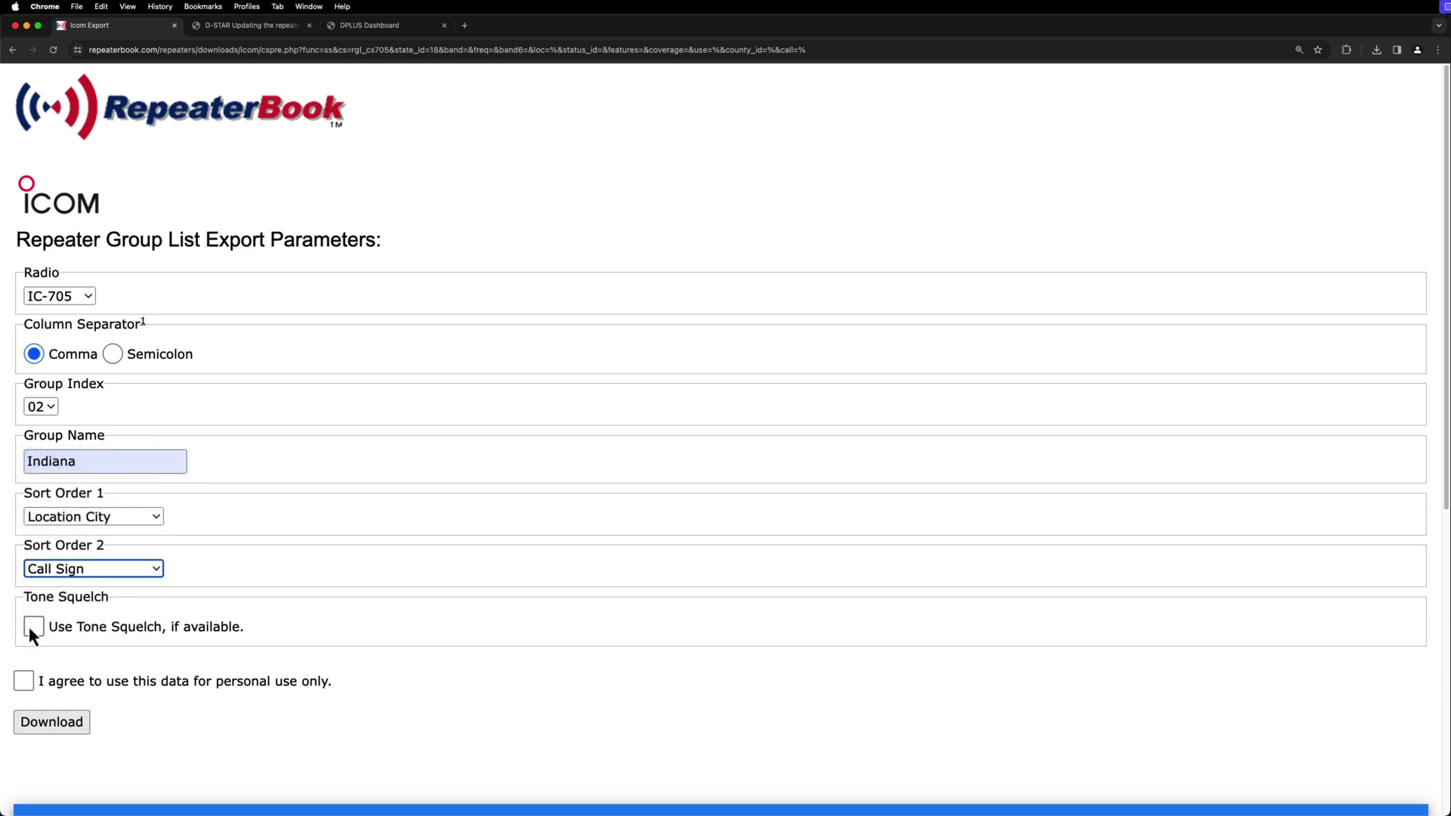
{"action": "left_click", "coordinate": [31, 626]}
{"action": "left_click", "coordinate": [21, 682]}
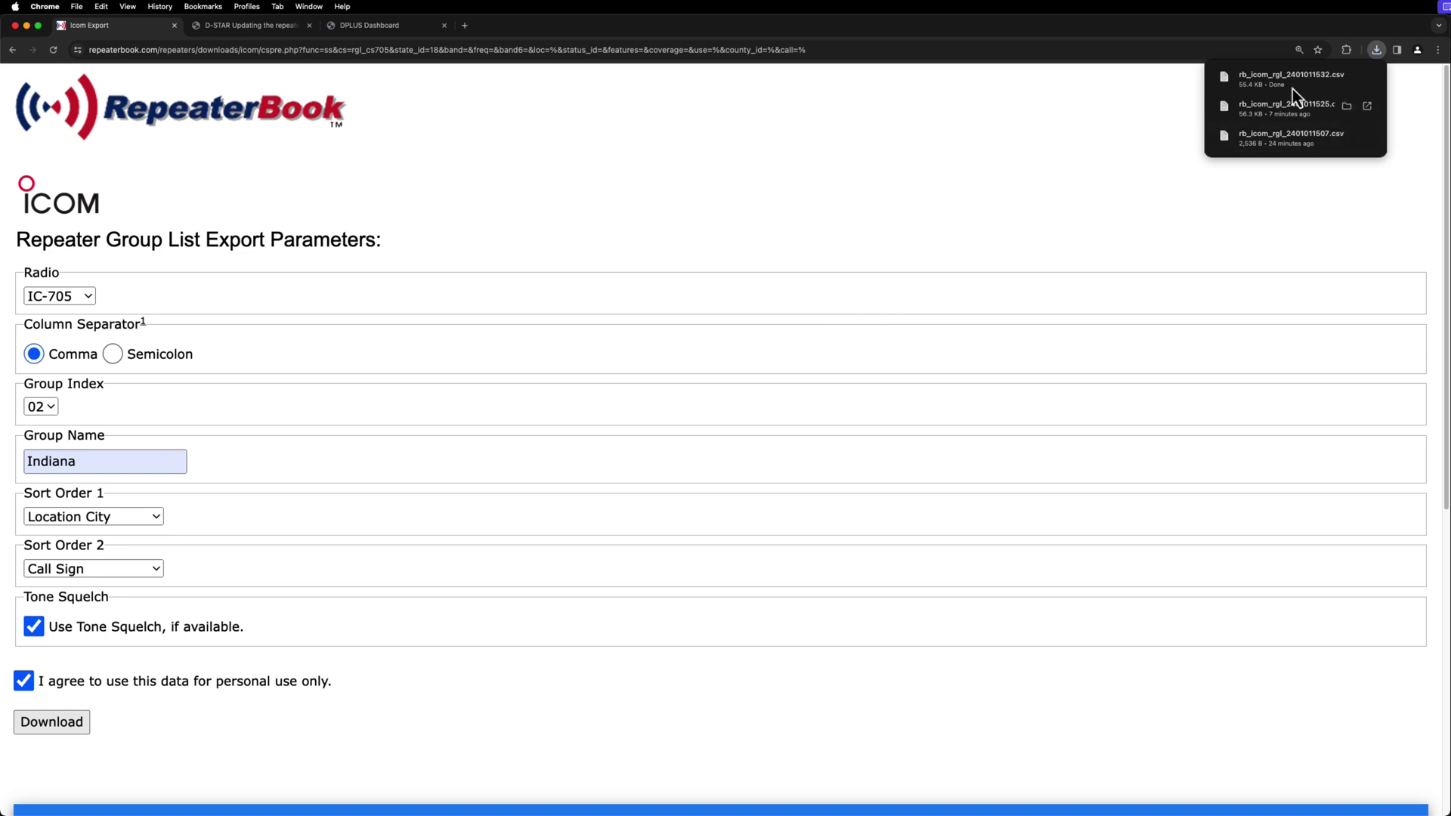
- Open the downloaded rb_icom_rgl_2401011532.csv from Finder in Microsoft Excel
{"action": "left_click", "coordinate": [1348, 79]}
{"action": "right_click", "coordinate": [1010, 312]}
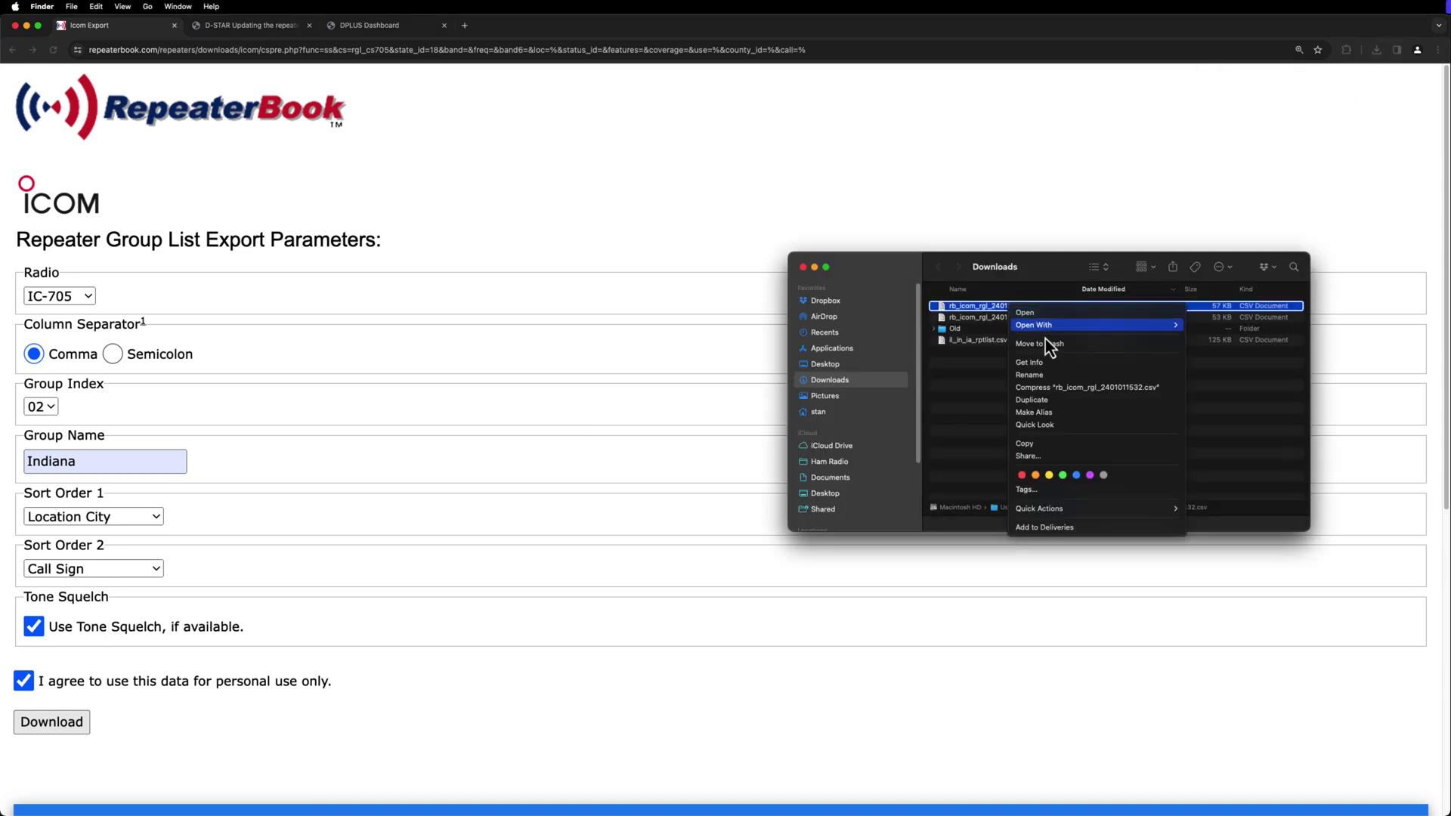
{"action": "mouse_move", "coordinate": [1076, 333]}
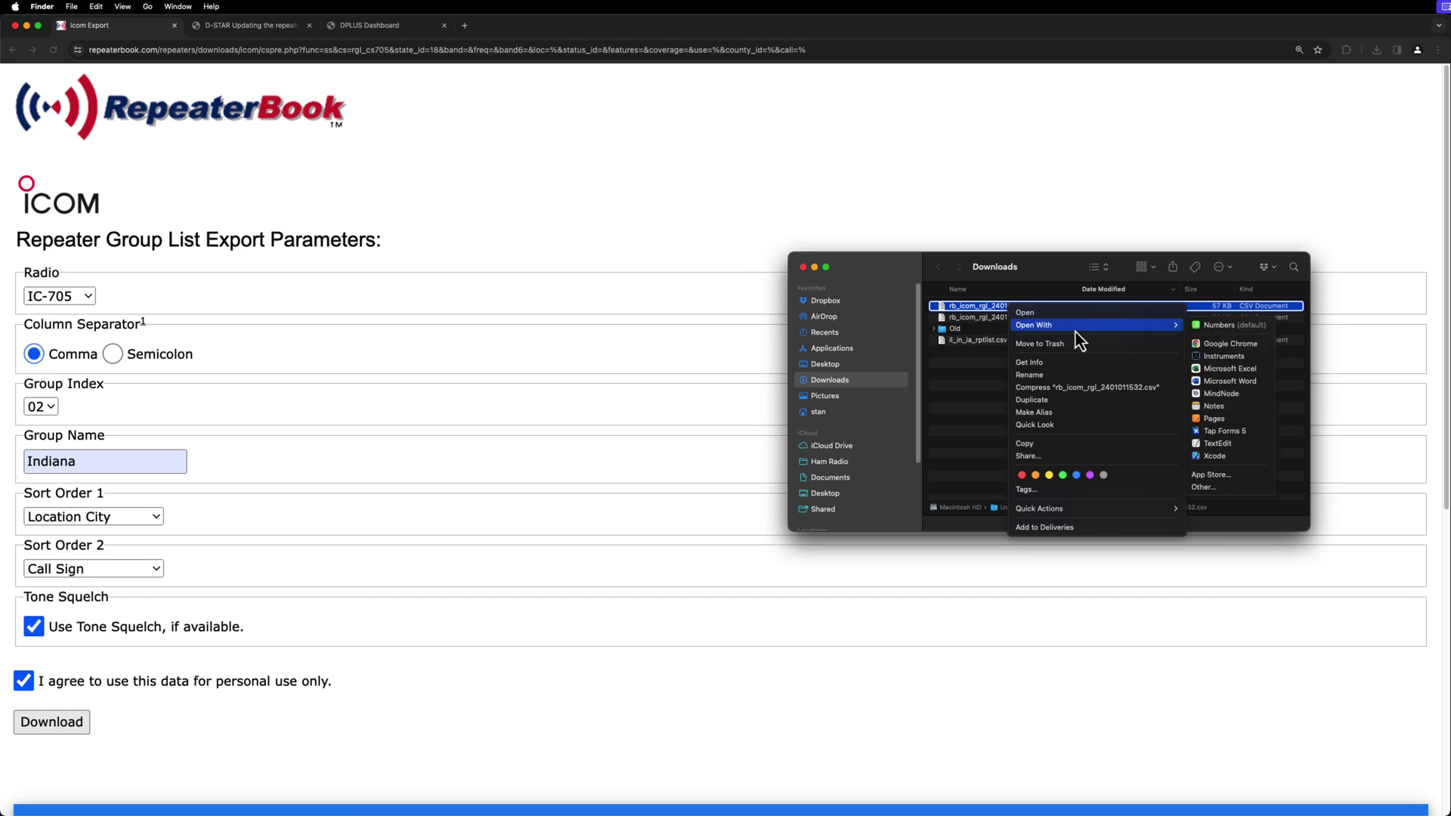
{"action": "left_click", "coordinate": [1222, 369]}
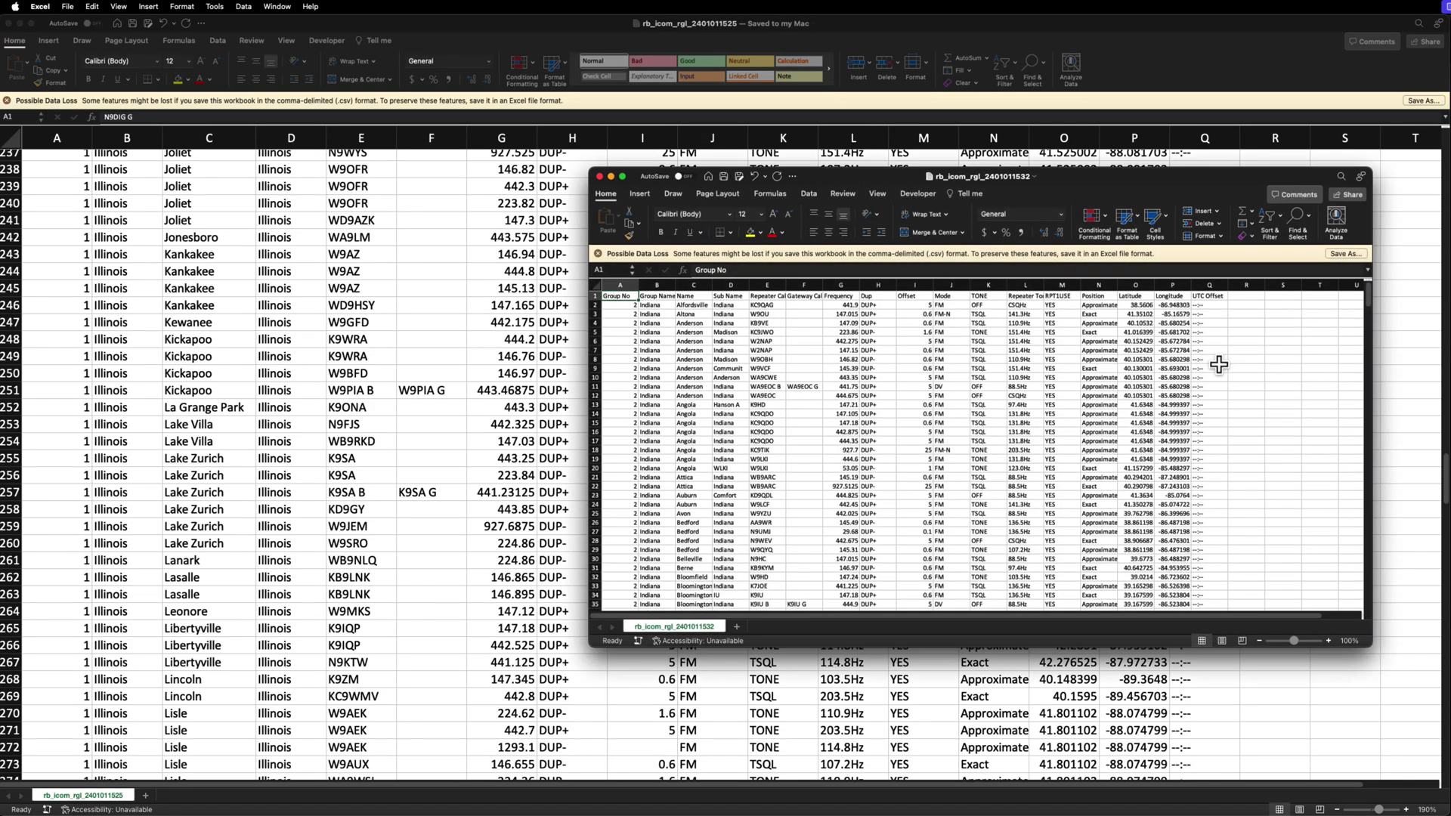
{"action": "left_click_drag", "start_coordinate": [1064, 189], "coordinate": [812, 156]}
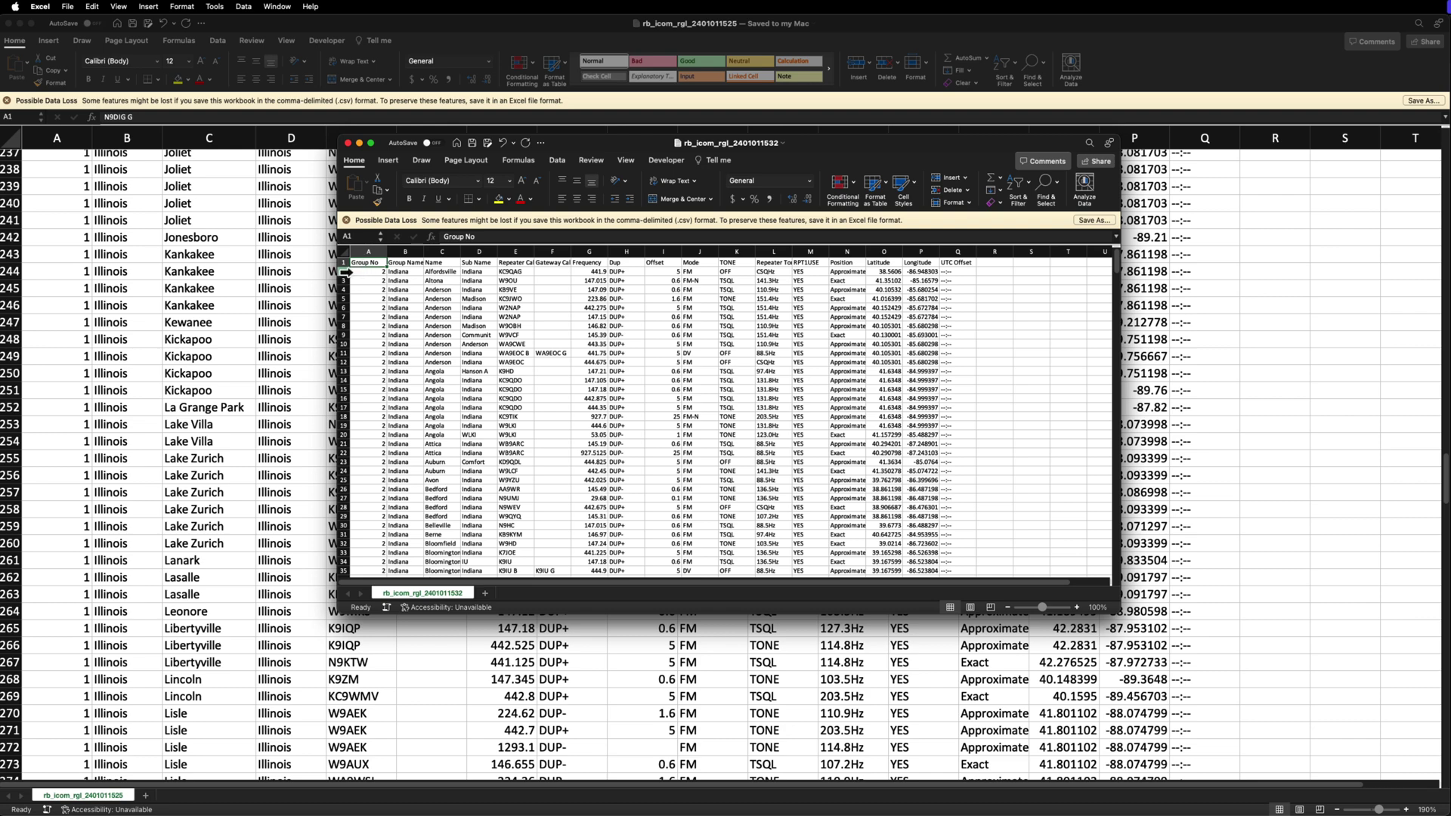
- Copy the Indiana repeater rows and paste them into the Illinois workbook starting at A481
{"action": "left_click_drag", "start_coordinate": [343, 271], "coordinate": [375, 415]}
{"action": "key", "text": "super+c"}
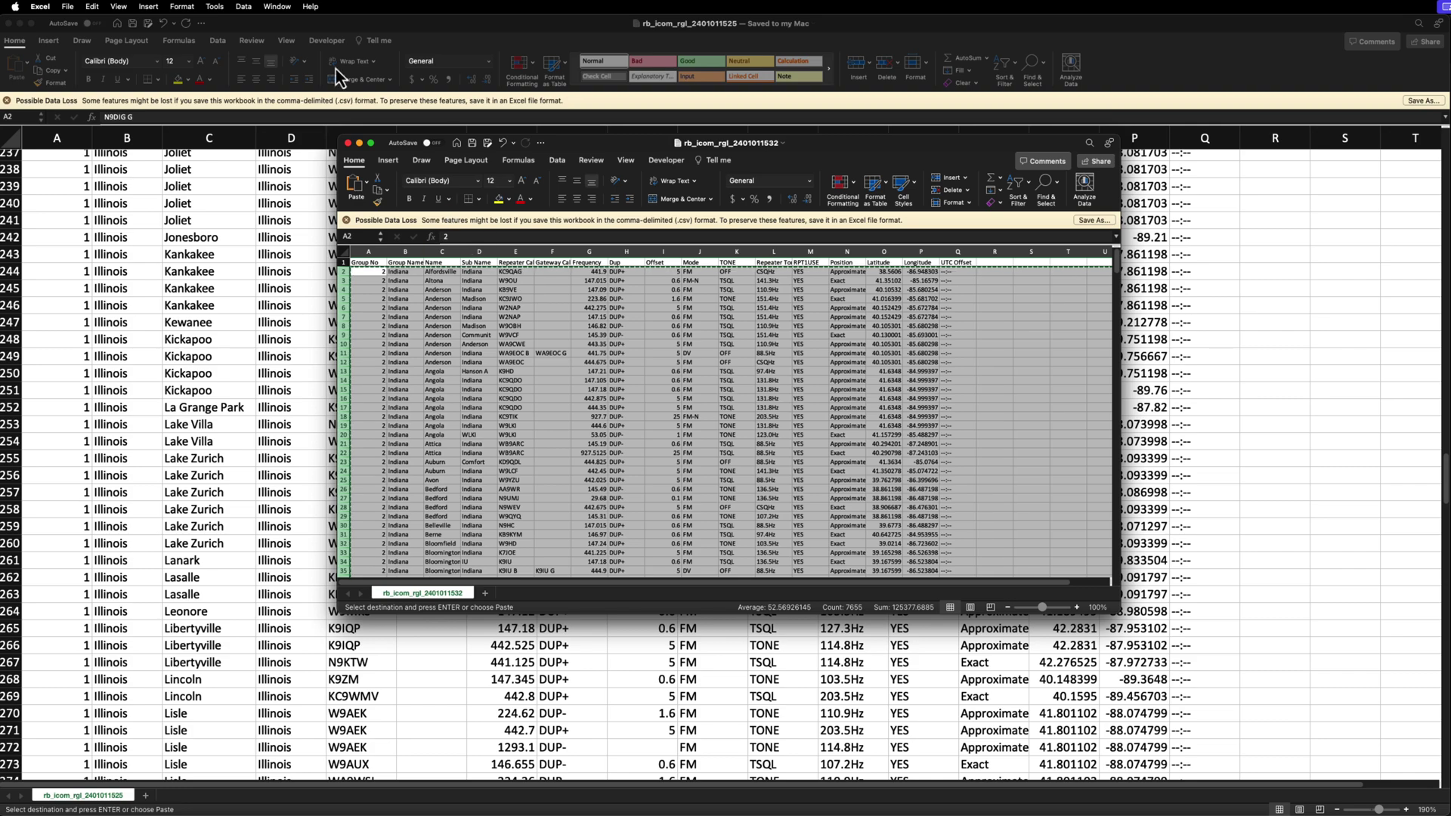
{"action": "left_click", "coordinate": [276, 6]}
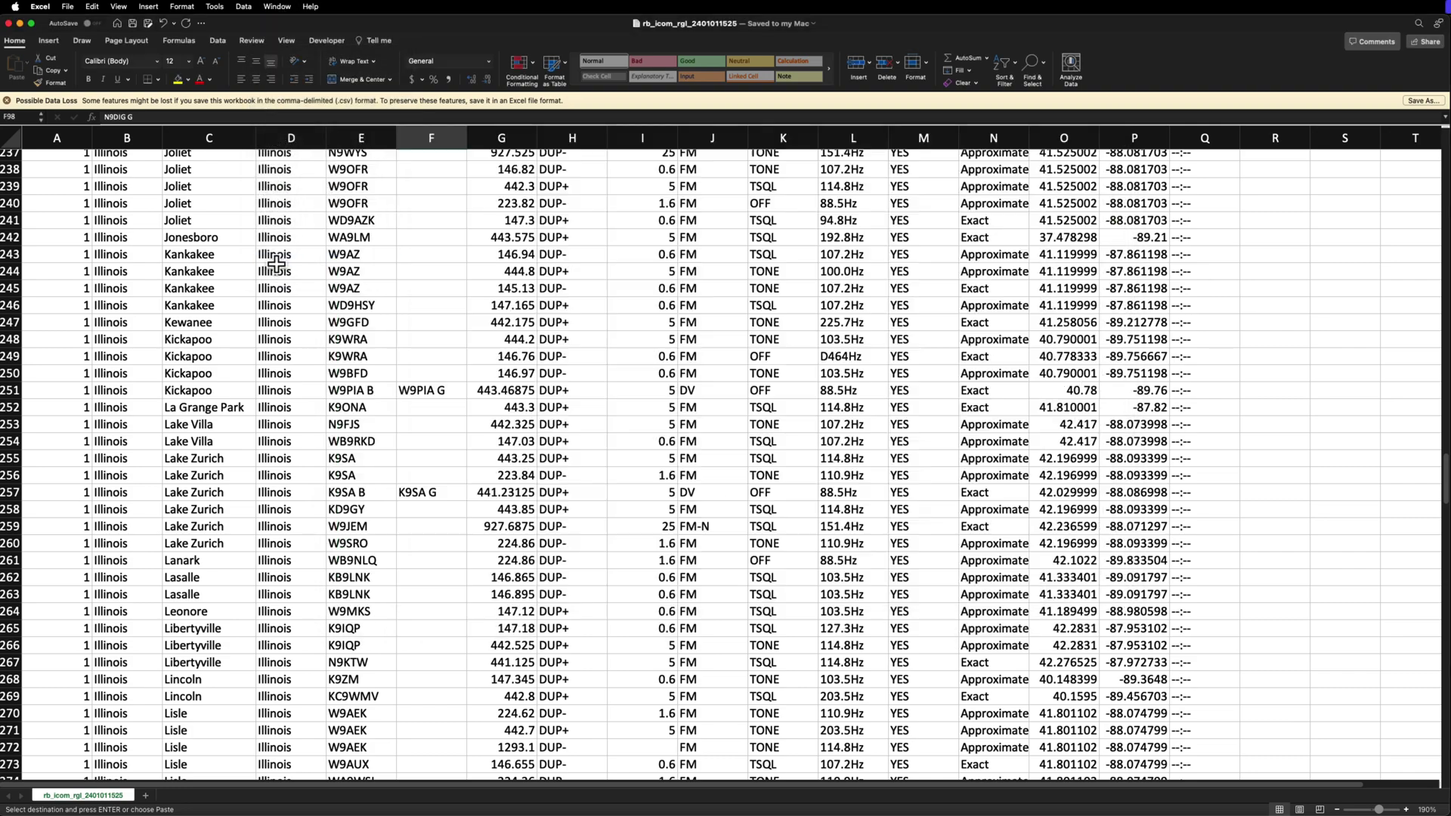
{"action": "scroll", "coordinate": [363, 453], "scroll_direction": "down", "scroll_amount": 10}
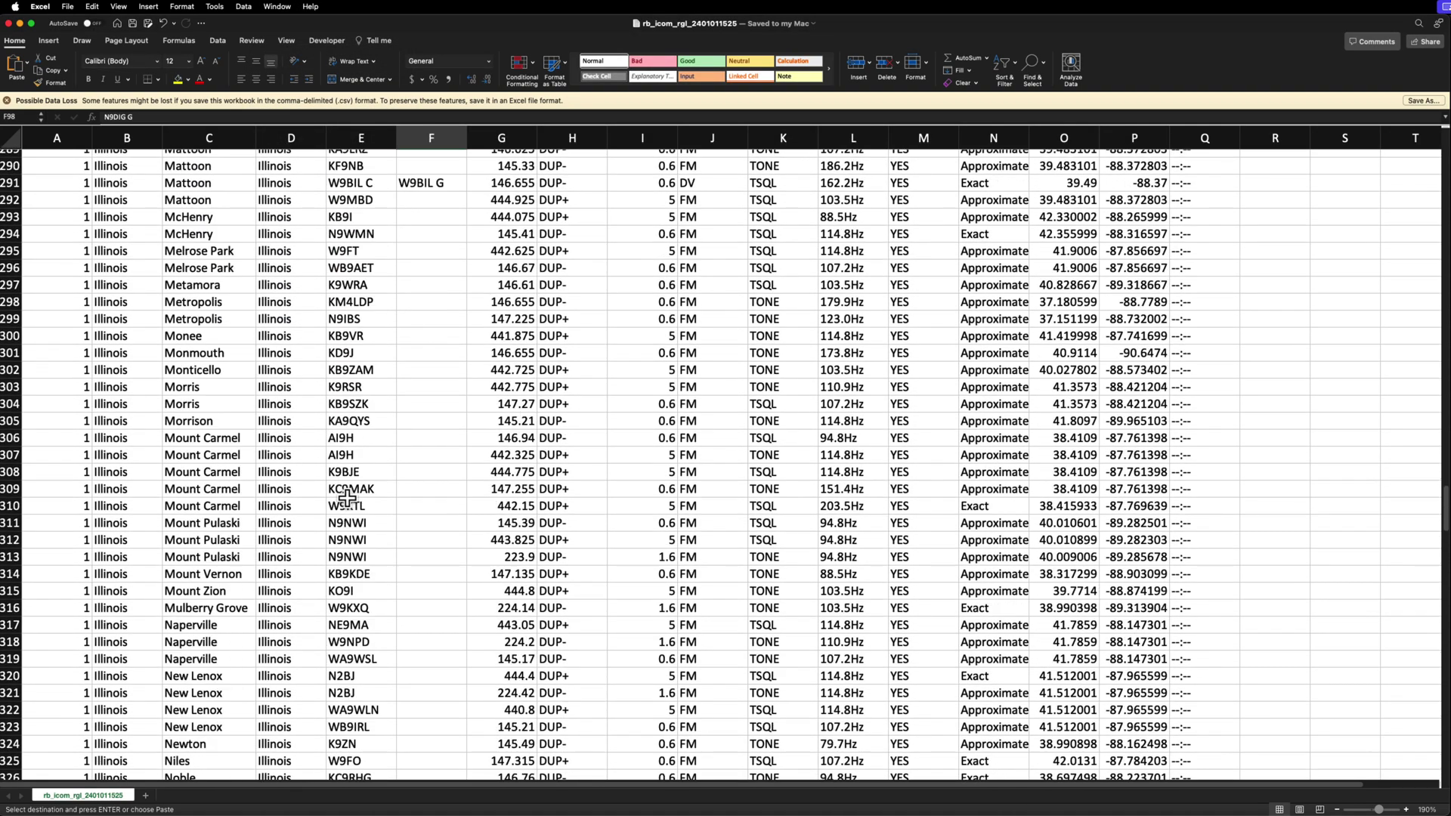
{"action": "scroll", "coordinate": [347, 498], "scroll_direction": "down", "scroll_amount": 20}
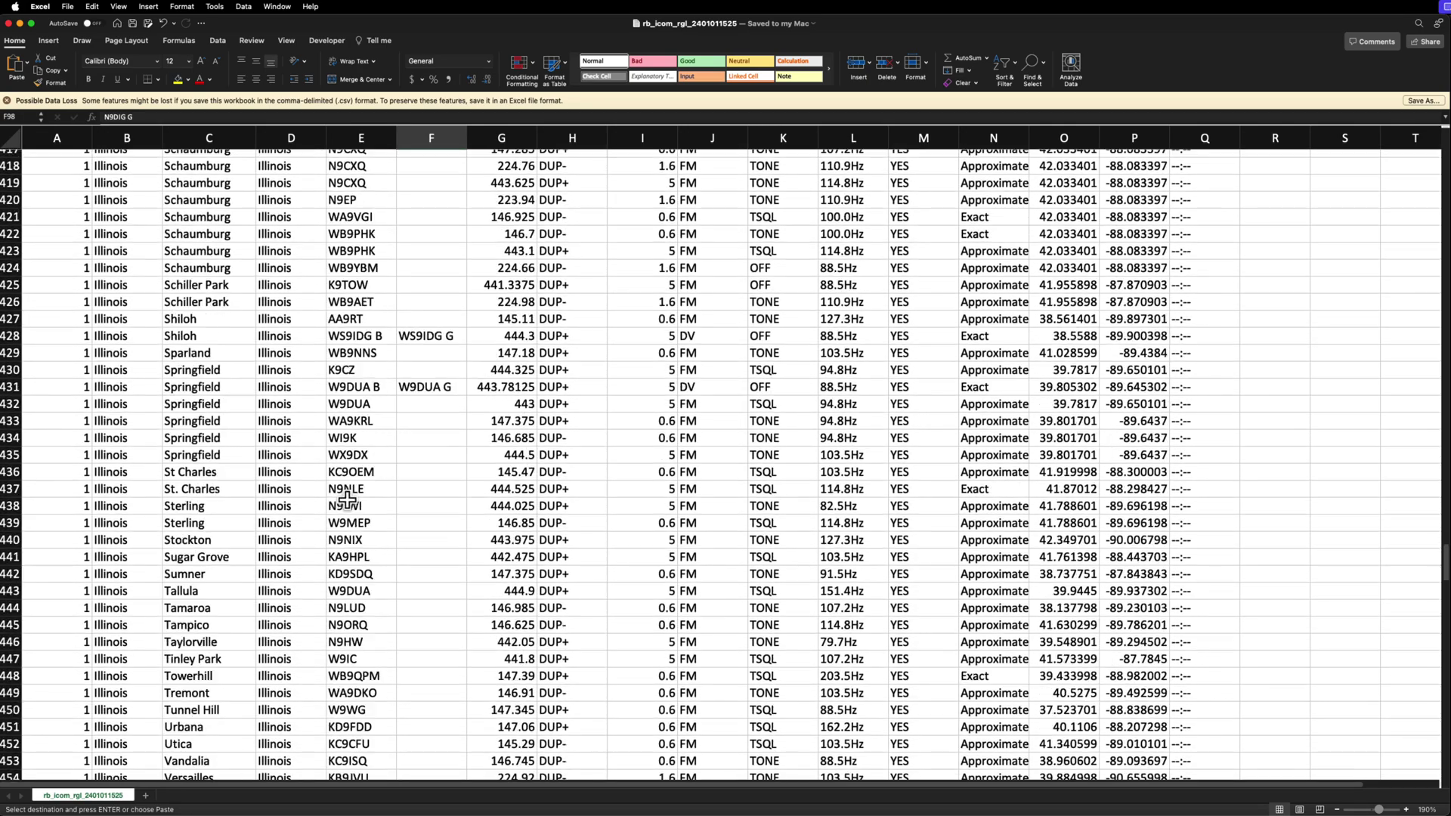
{"action": "scroll", "coordinate": [332, 484], "scroll_direction": "down", "scroll_amount": 10}
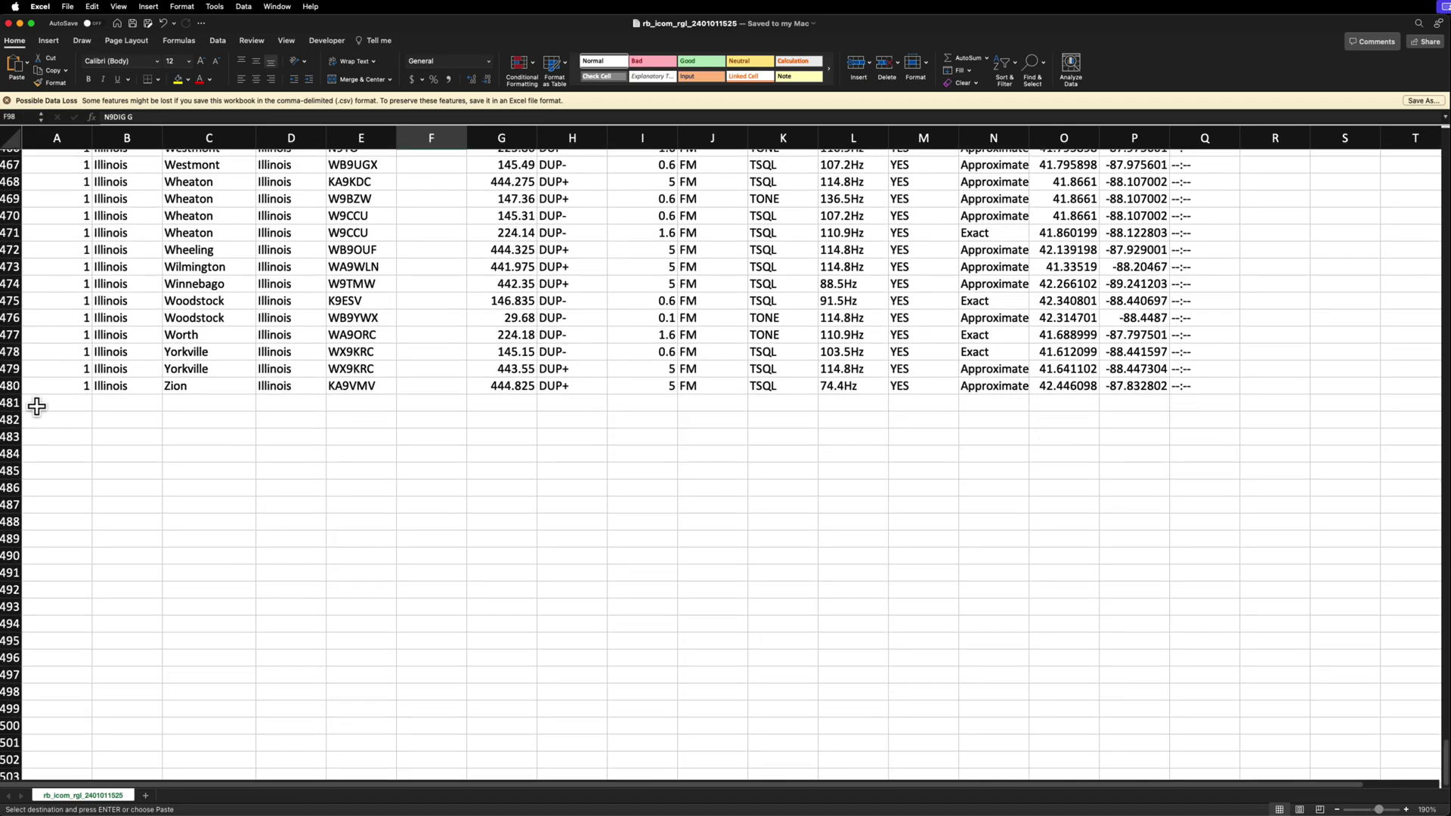
{"action": "left_click", "coordinate": [36, 406]}
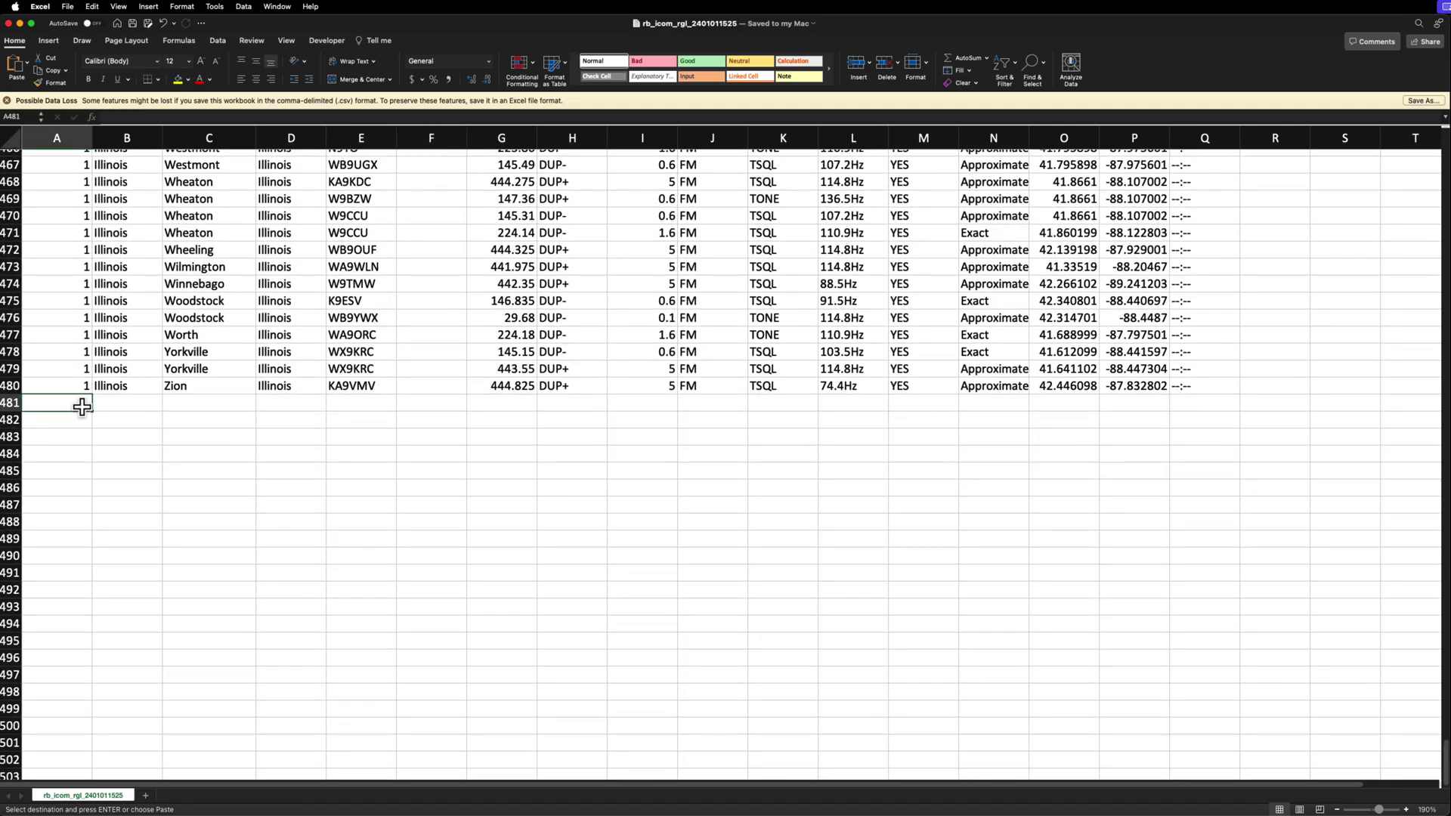
{"action": "key", "text": "super+v"}
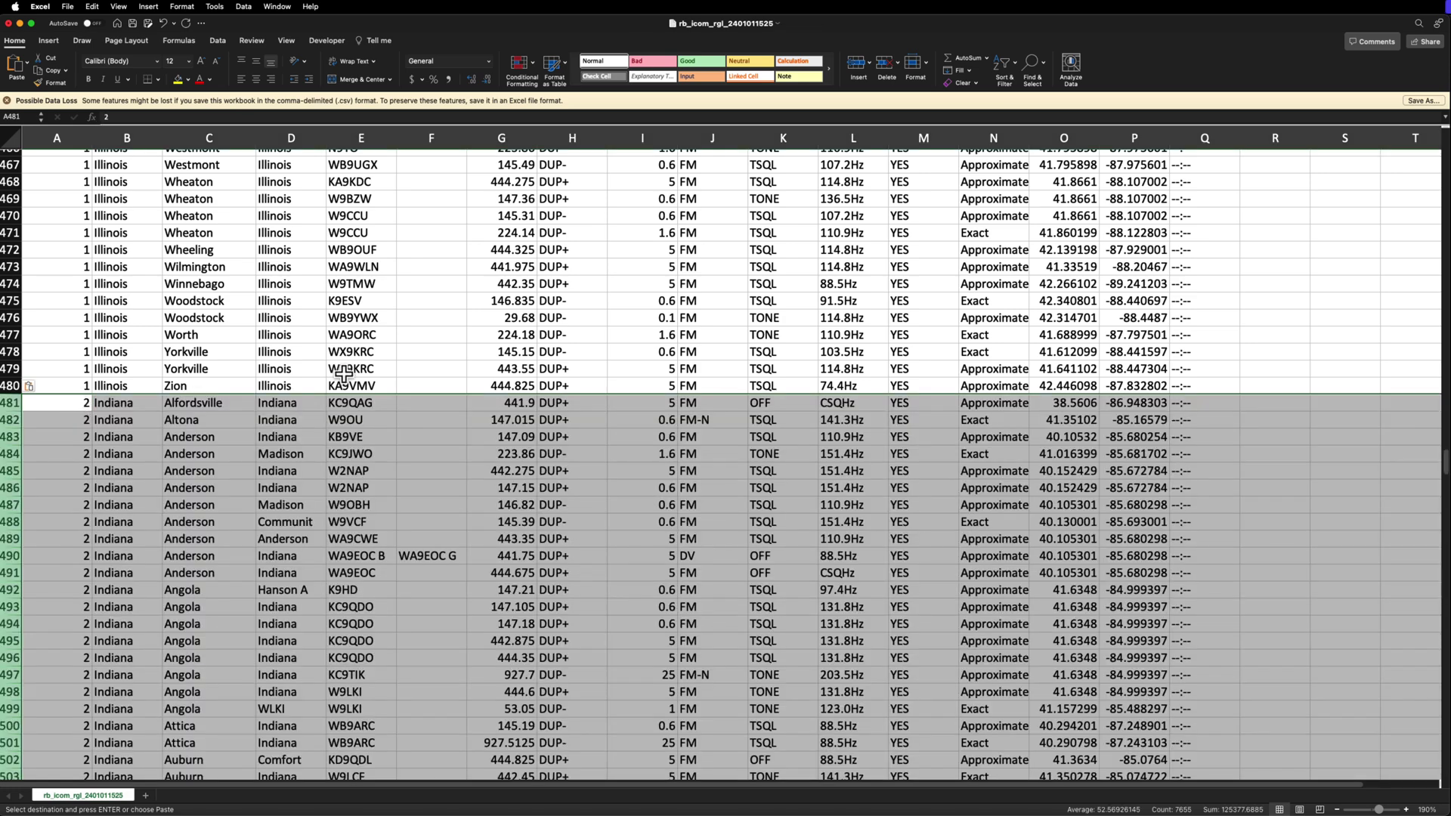
{"action": "left_click", "coordinate": [67, 386]}
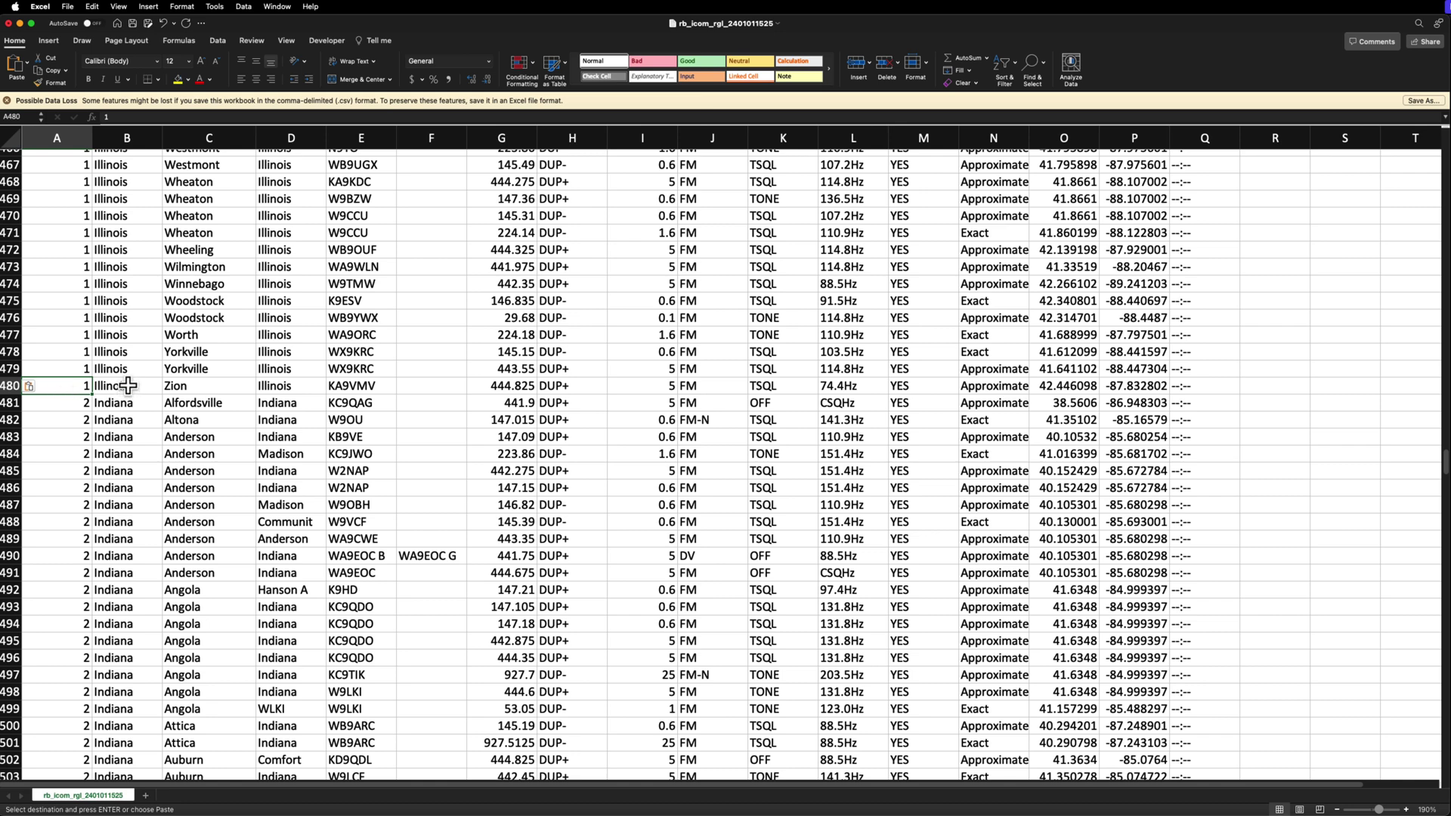
- Fill the Sub Name cells D481:D958 with Indiana
{"action": "left_click", "coordinate": [68, 402]}
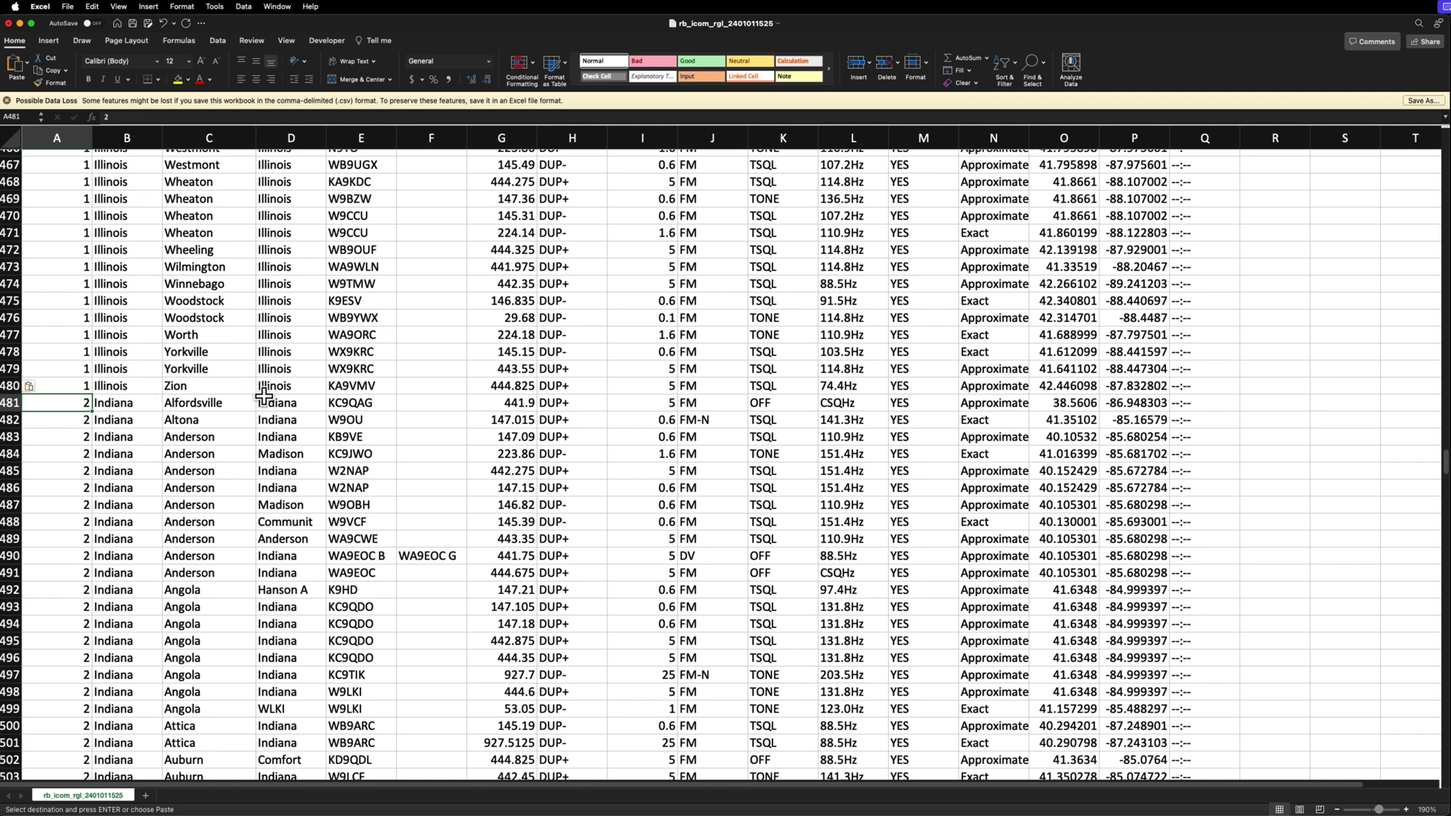
{"action": "left_click", "coordinate": [297, 407]}
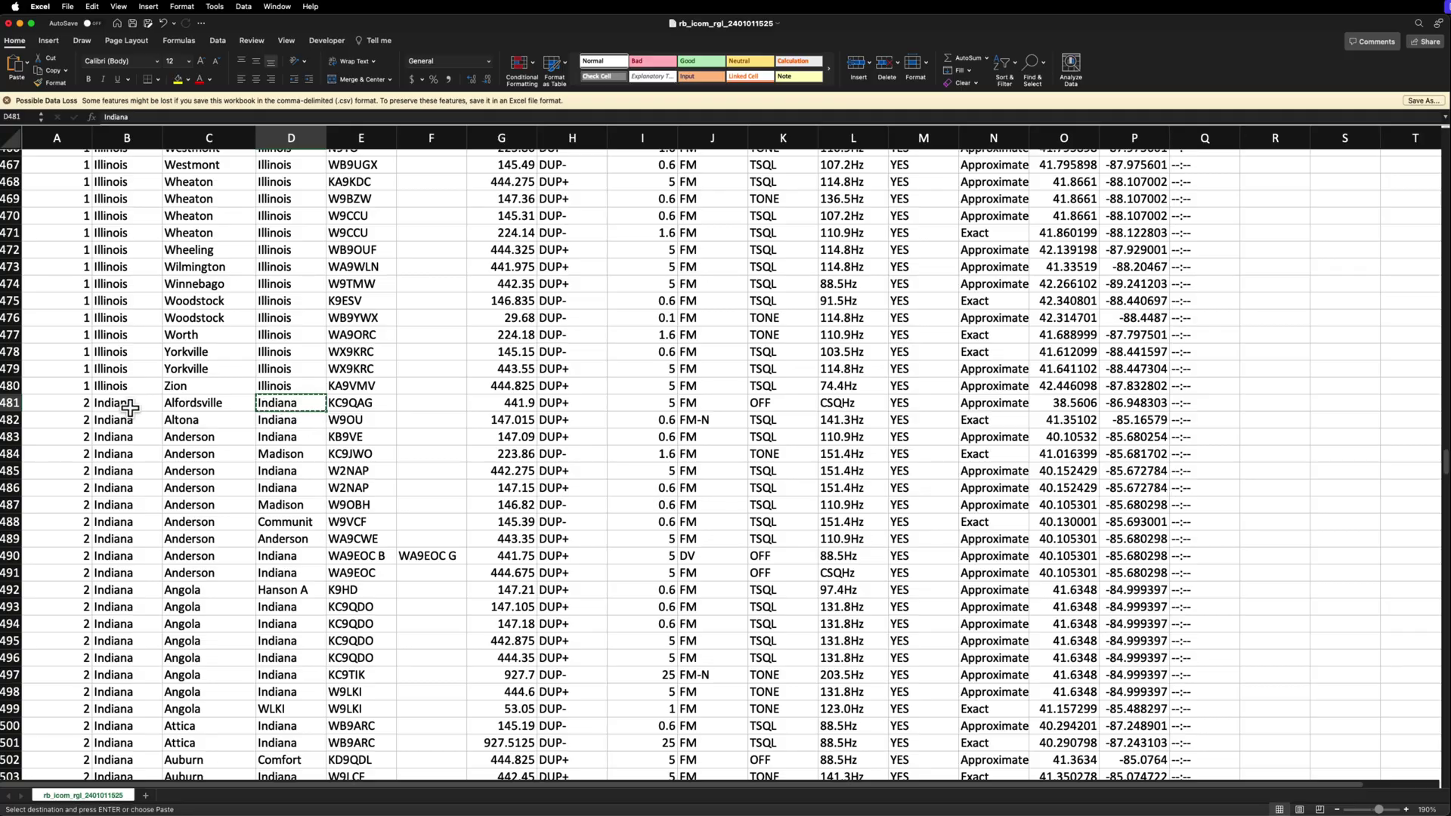
{"action": "key", "text": "shift+Down"}
{"action": "key", "text": "shift+Down"}
{"action": "key", "text": "shift+Down"}
{"action": "key", "text": "shift+Down"}
{"action": "key", "text": "shift+Down"}
{"action": "key", "text": "shift+Down"}
{"action": "key", "text": "shift+Down"}
{"action": "key", "text": "shift+Down"}
{"action": "key", "text": "shift+Down"}
{"action": "key", "text": "shift+Down"}
{"action": "key", "text": "shift+Down"}
{"action": "key", "text": "shift+Down"}
{"action": "key", "text": "shift+Down"}
{"action": "key", "text": "shift+Down"}
{"action": "key", "text": "shift+Down"}
{"action": "key", "text": "shift+Down"}
{"action": "key", "text": "shift+Down"}
{"action": "key", "text": "shift+Down"}
{"action": "key", "text": "shift+Down"}
{"action": "key", "text": "shift+Down"}
{"action": "key", "text": "shift+Page_Down"}
{"action": "key", "text": "shift+Page_Down"}
{"action": "key", "text": "shift+Page_Down"}
{"action": "key", "text": "shift+Page_Down"}
{"action": "key", "text": "shift+Page_Down"}
{"action": "key", "text": "shift+Page_Down"}
{"action": "key", "text": "shift+Page_Down"}
{"action": "key", "text": "shift+Page_Down"}
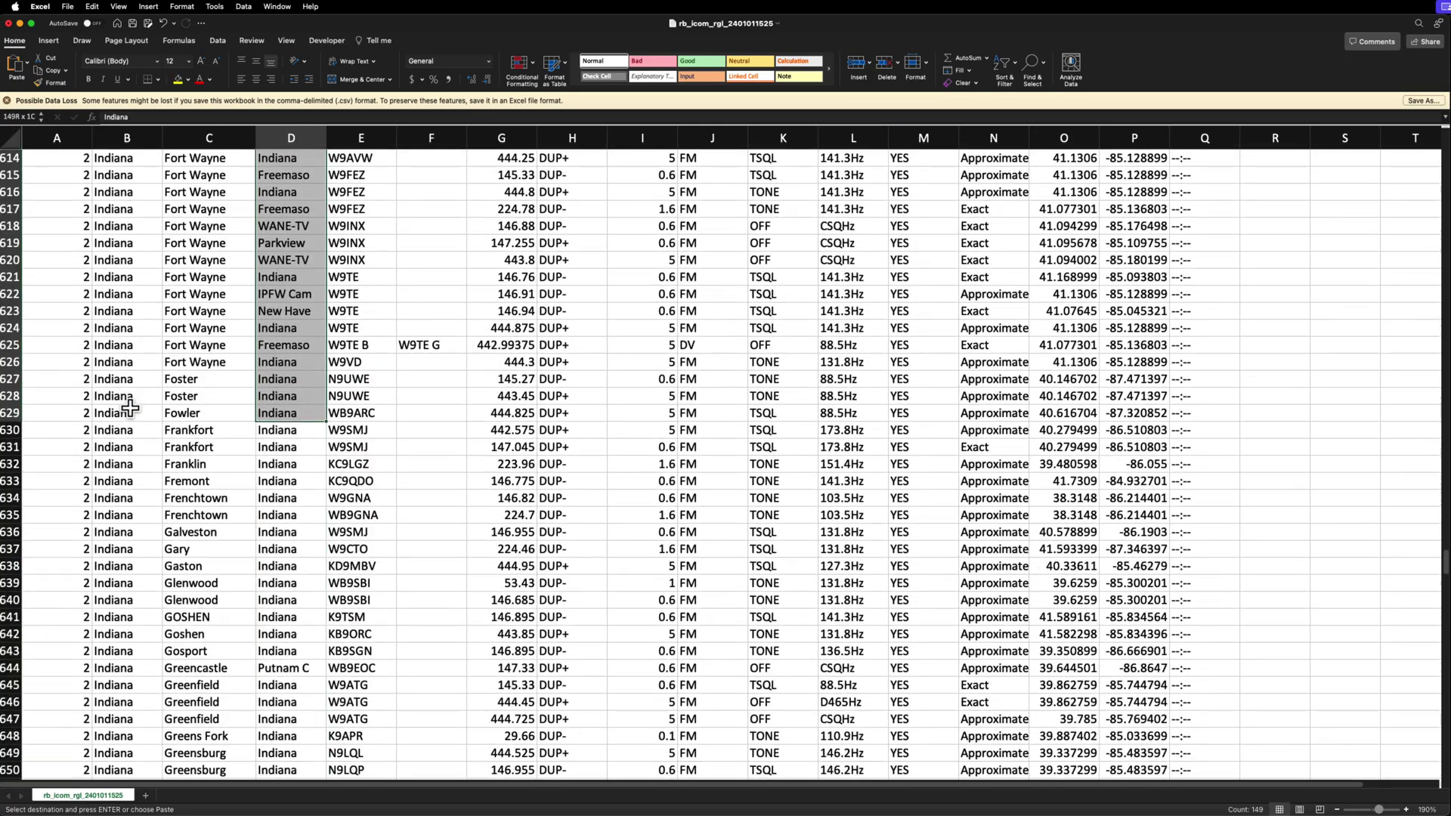
{"action": "key", "text": "shift+Page_Down"}
{"action": "key", "text": "shift+Page_Down"}
{"action": "key", "text": "shift+Page_Down"}
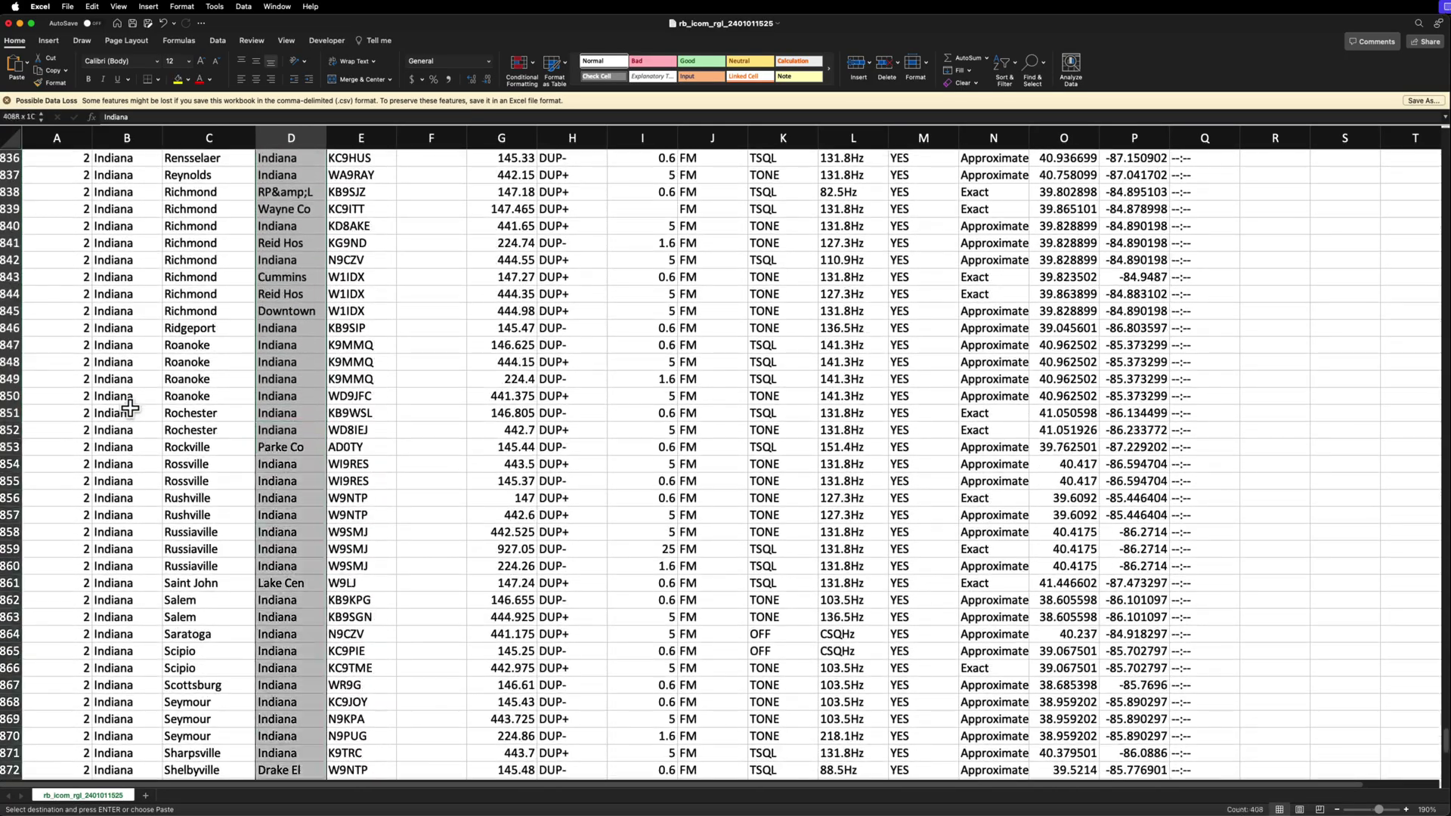
{"action": "key", "text": "shift+Page_Down"}
{"action": "key", "text": "shift+Up"}
{"action": "key", "text": "shift+Up"}
{"action": "key", "text": "shift+Up"}
{"action": "key", "text": "shift+Up"}
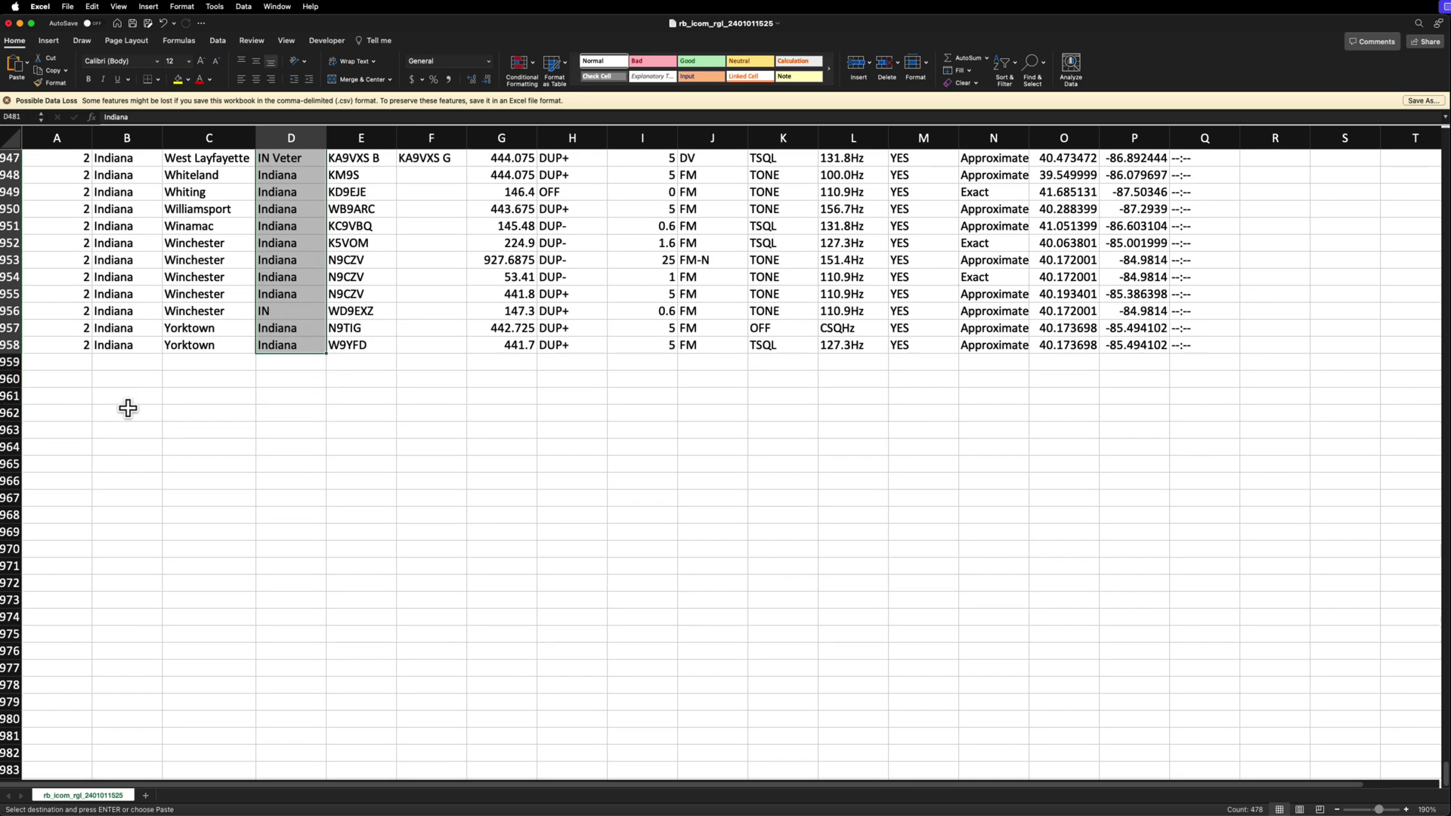
{"action": "type", "text": "Indiana"}
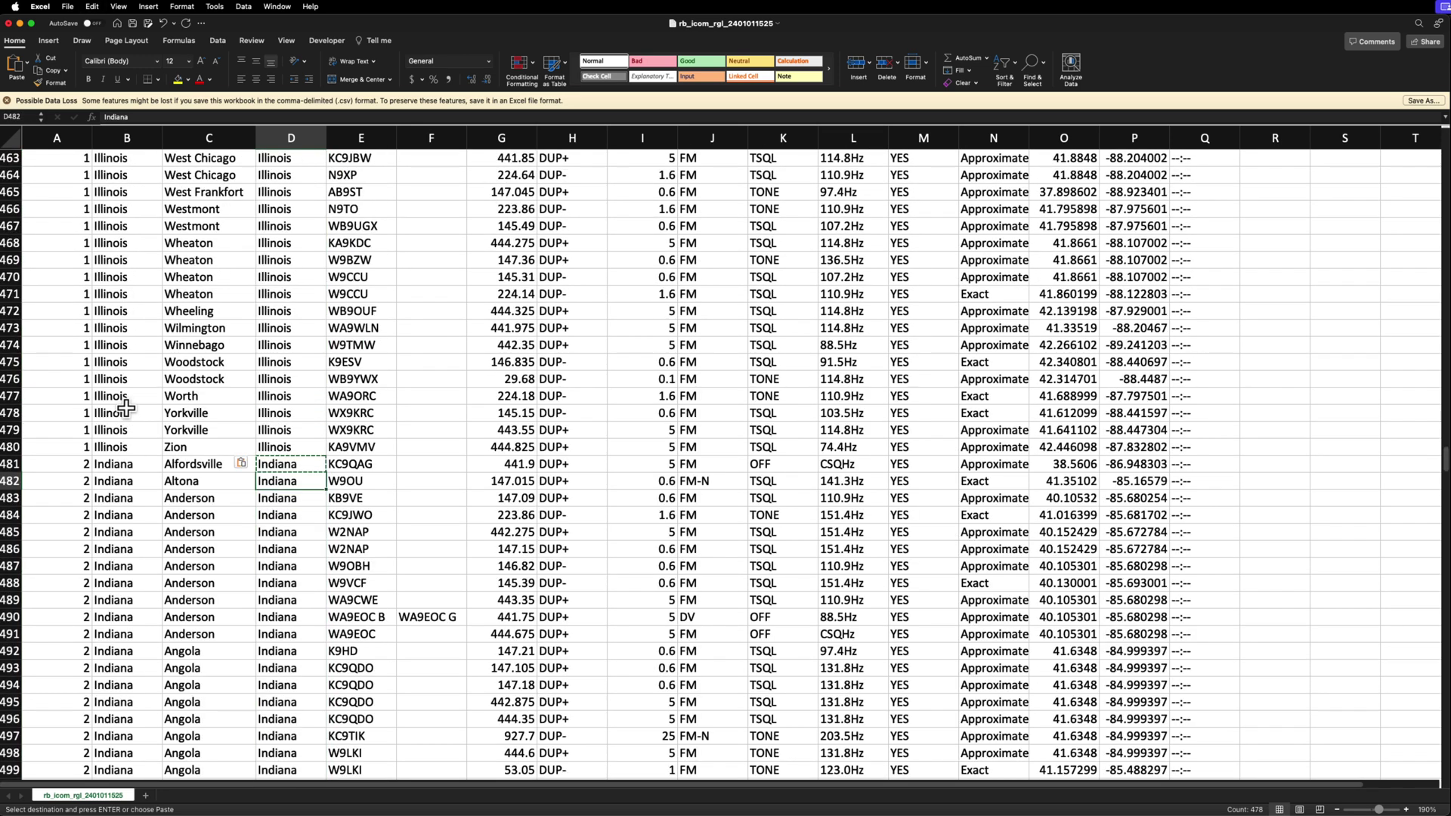
{"action": "key", "text": "Down"}
{"action": "key", "text": "Up"}
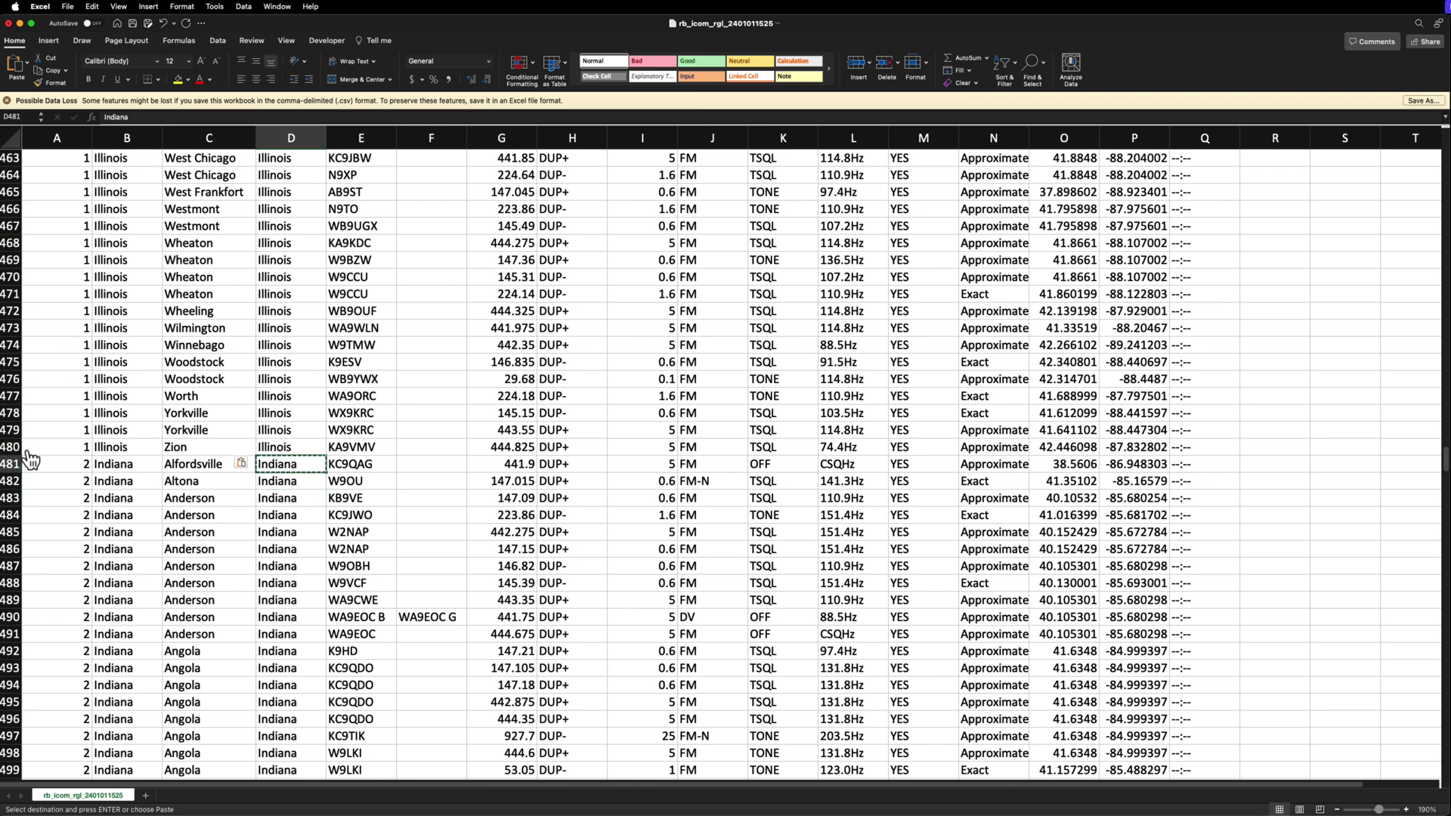
{"action": "key", "text": "super+Tab"}
{"action": "key", "text": "super+Tab"}
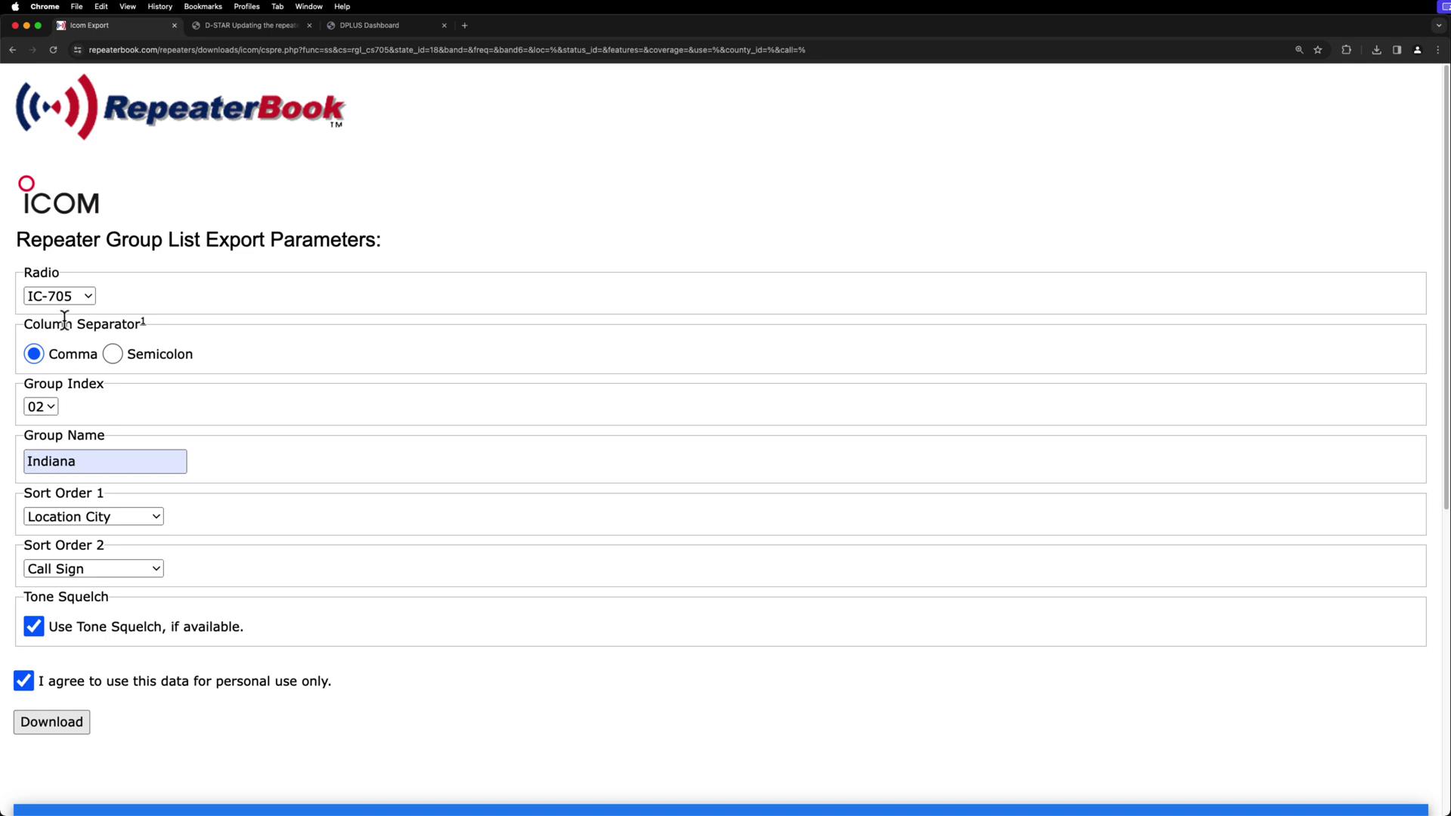
- Open RepeaterBook's all-band list of Iowa's 226 repeaters from the state map
{"action": "left_click", "coordinate": [219, 112]}
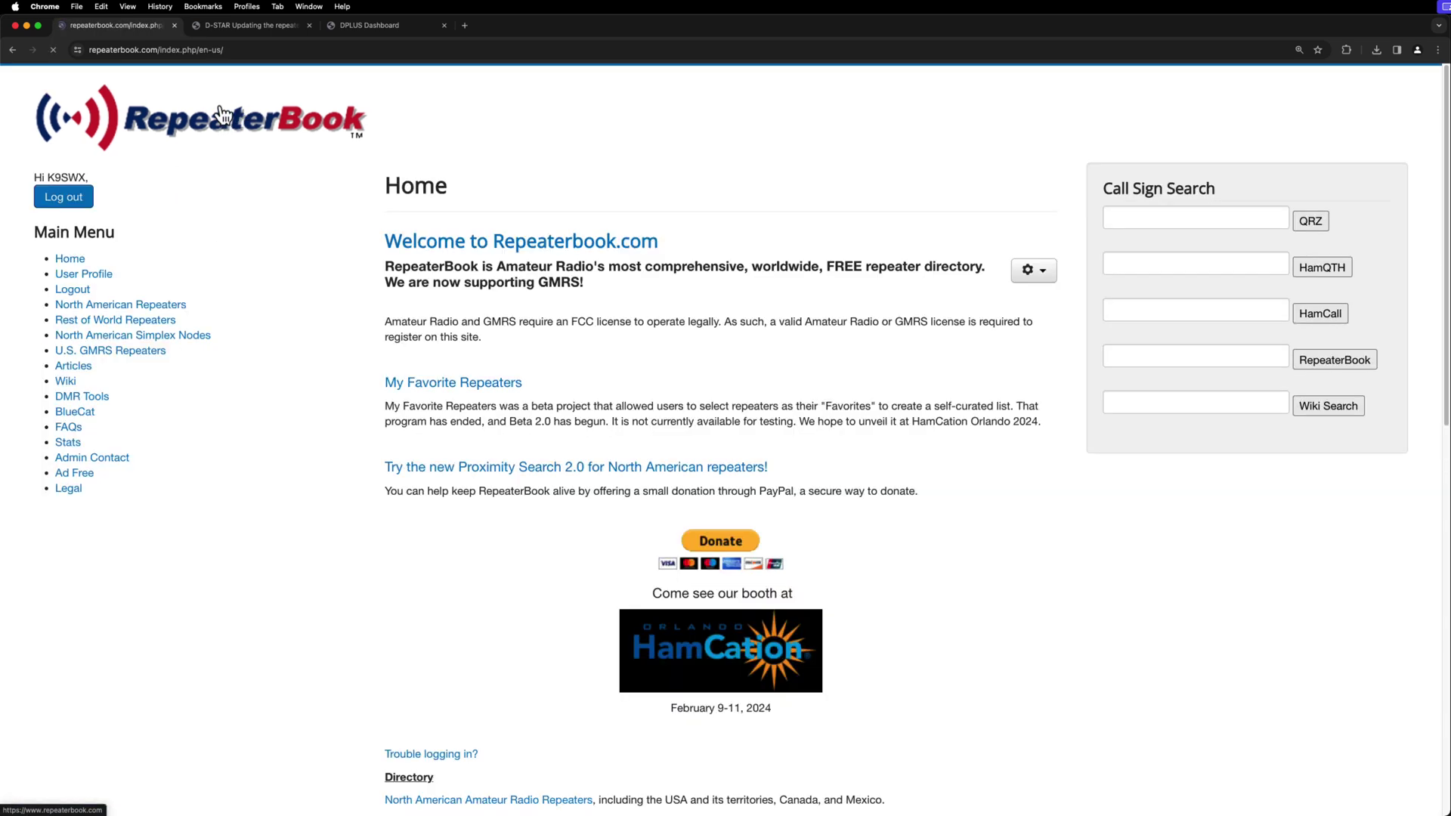
{"action": "left_click", "coordinate": [125, 305]}
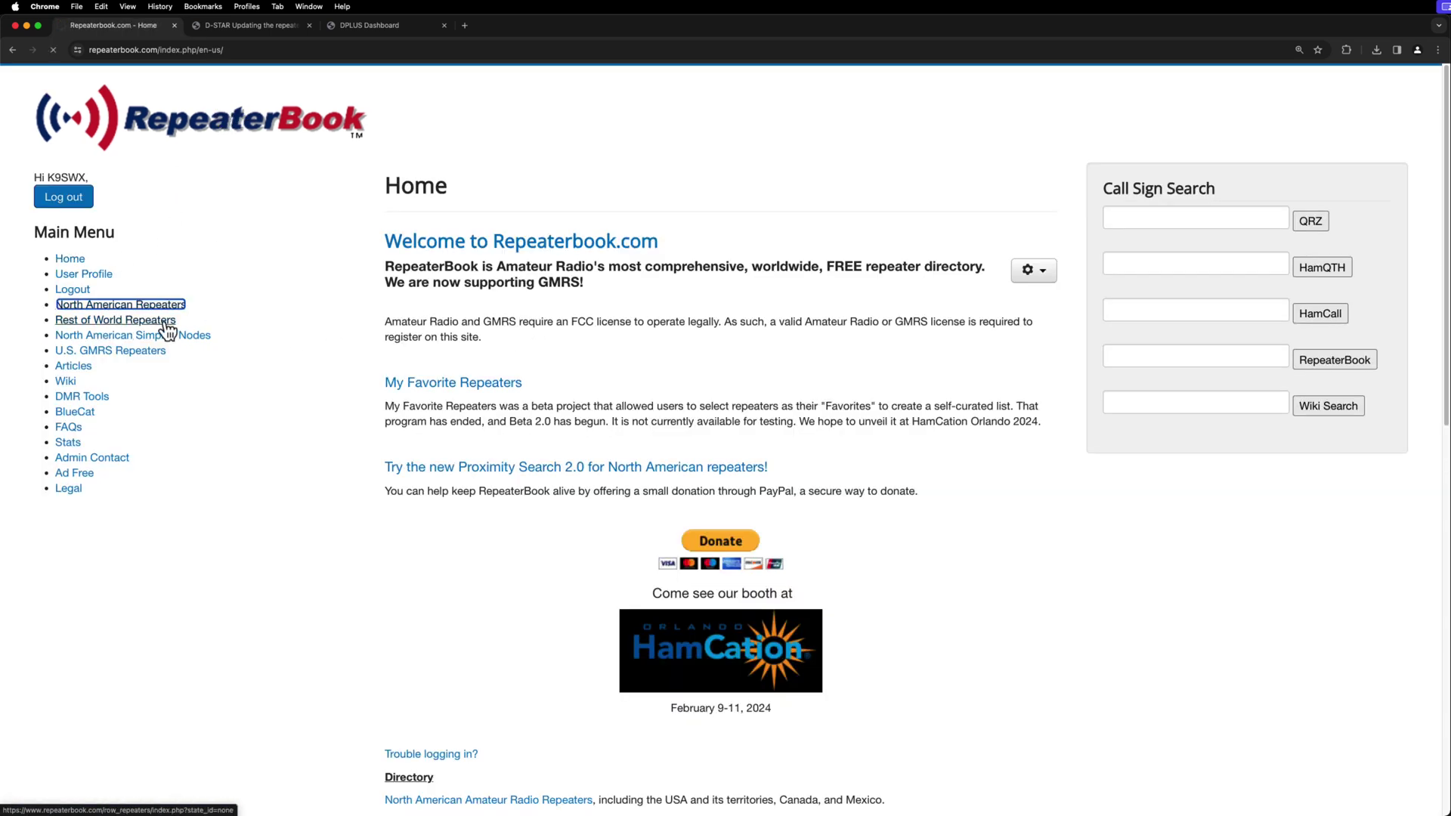
{"action": "scroll", "coordinate": [508, 454], "scroll_direction": "down", "scroll_amount": 3}
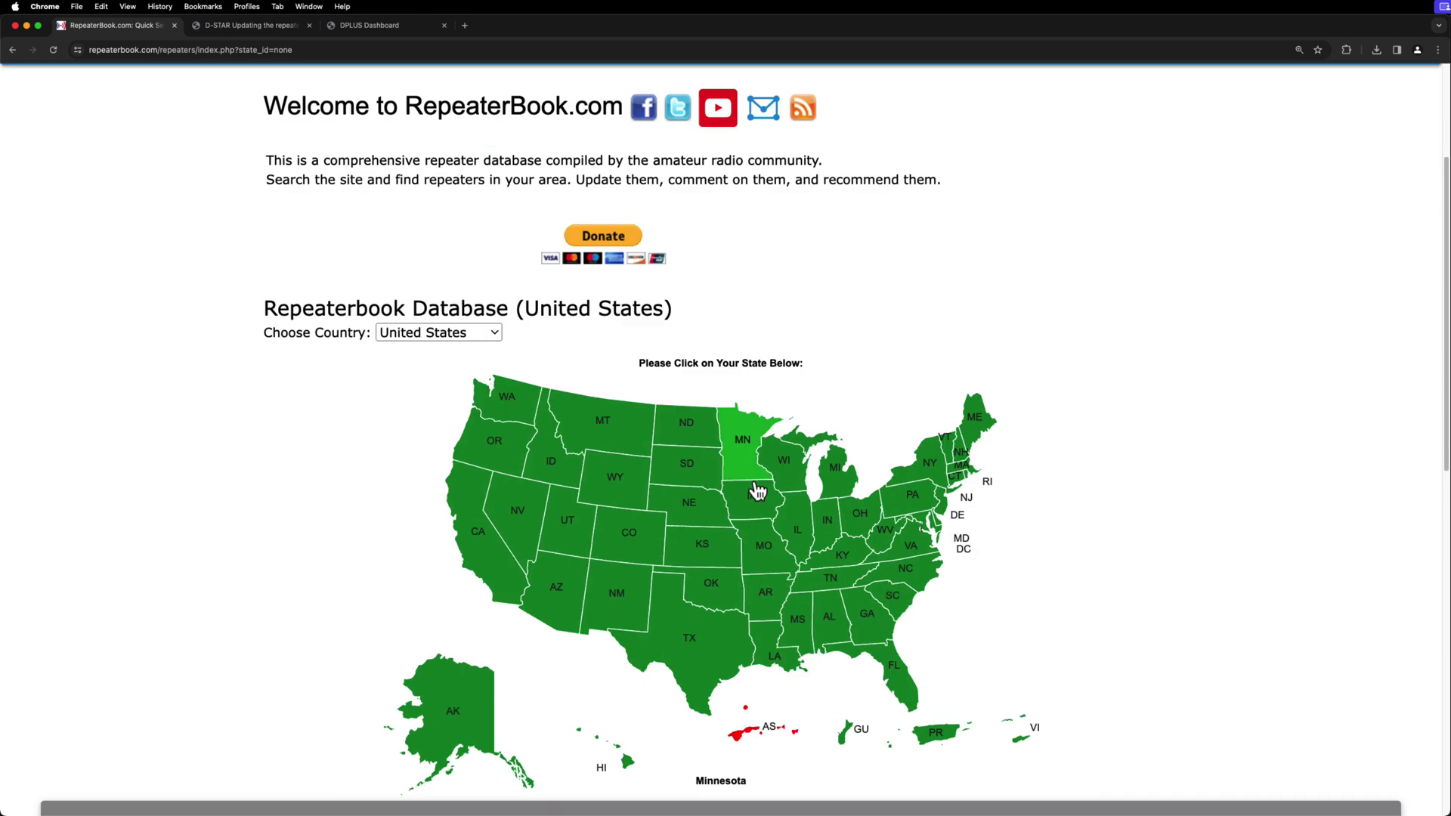
{"action": "left_click", "coordinate": [758, 502]}
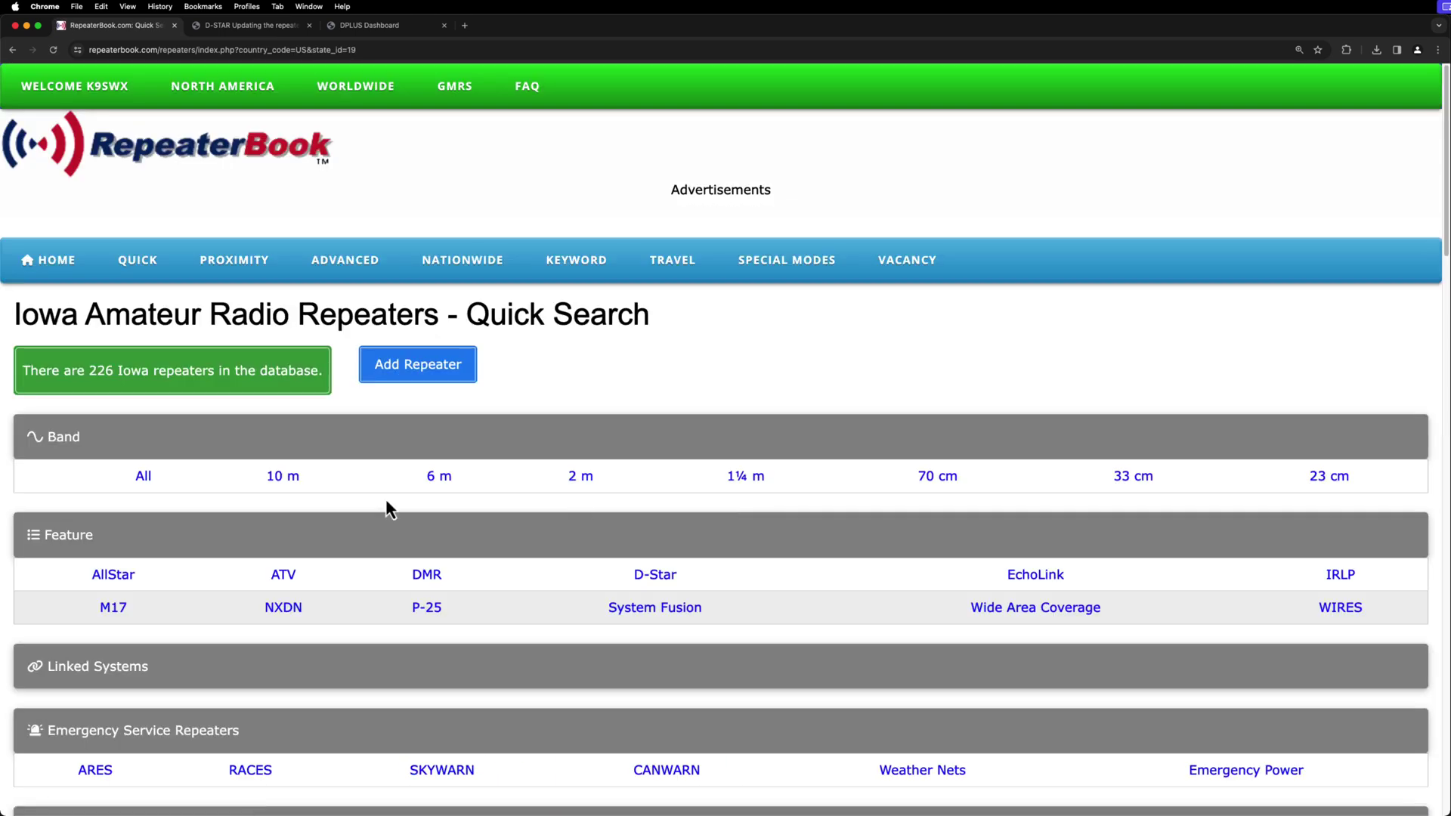
{"action": "left_click", "coordinate": [143, 478]}
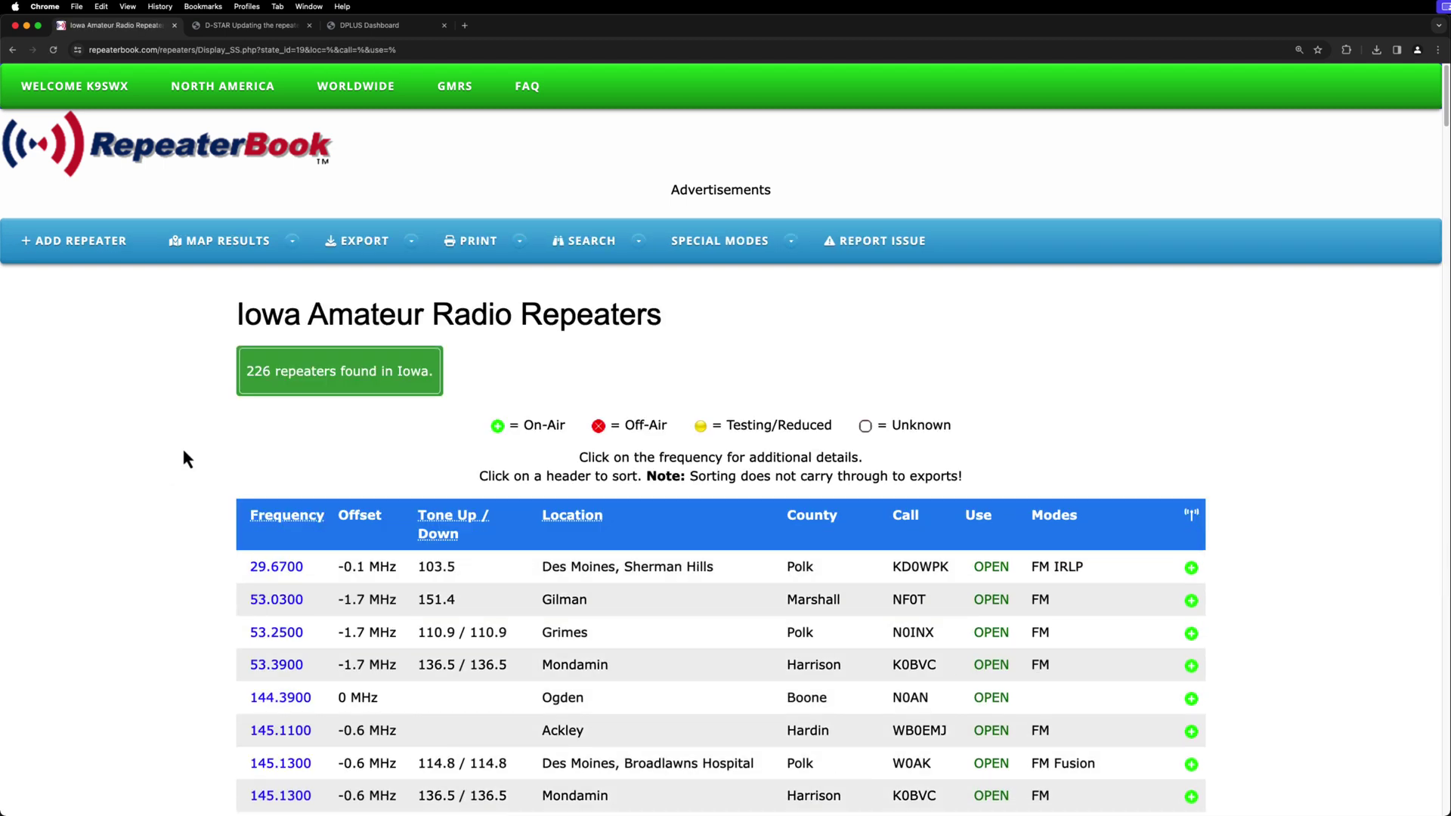
- Open the Icom CS-705 Repeater List export form for Iowa
{"action": "mouse_move", "coordinate": [357, 242]}
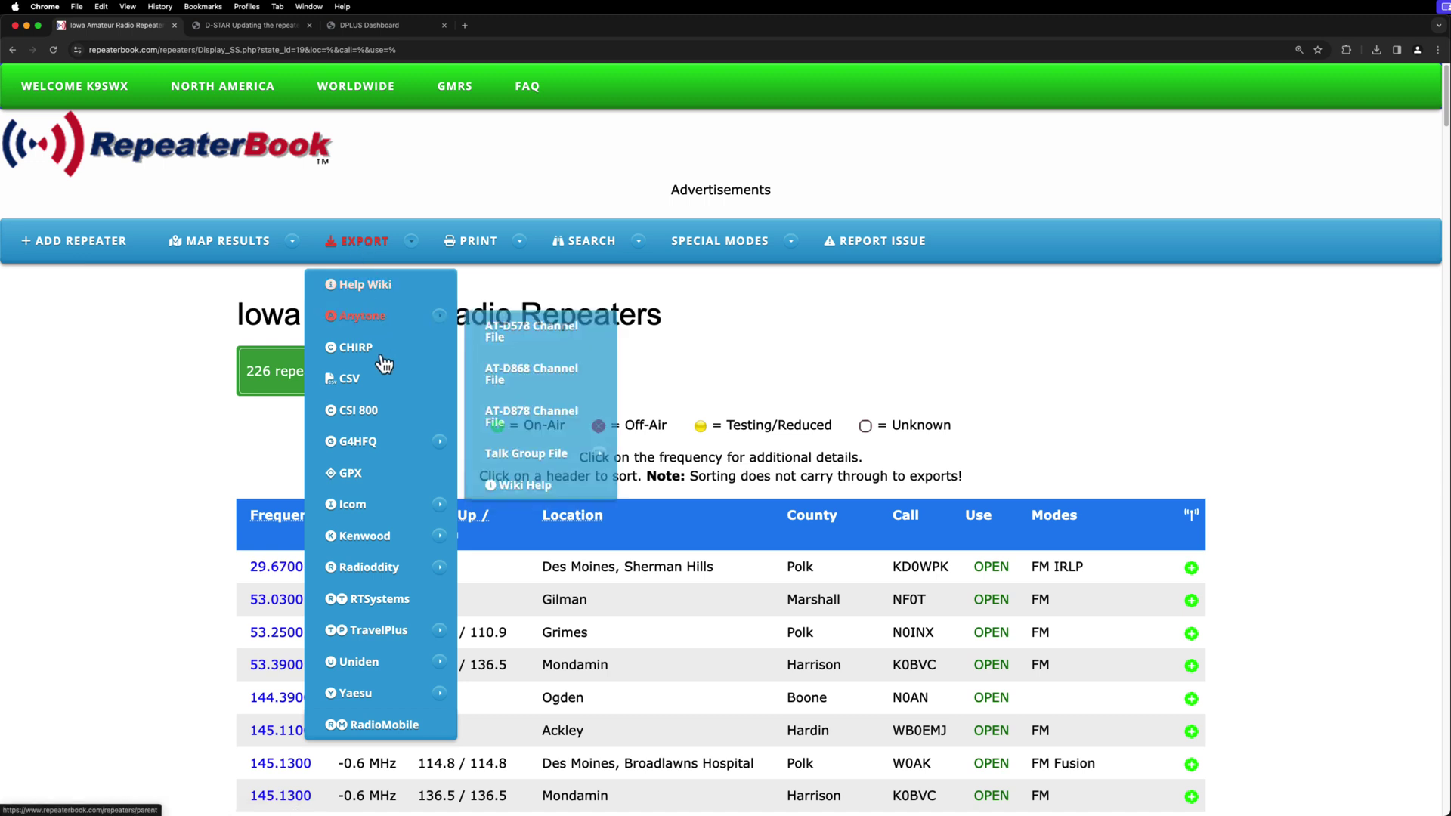
{"action": "mouse_move", "coordinate": [370, 507]}
{"action": "mouse_move", "coordinate": [498, 519]}
{"action": "mouse_move", "coordinate": [503, 567]}
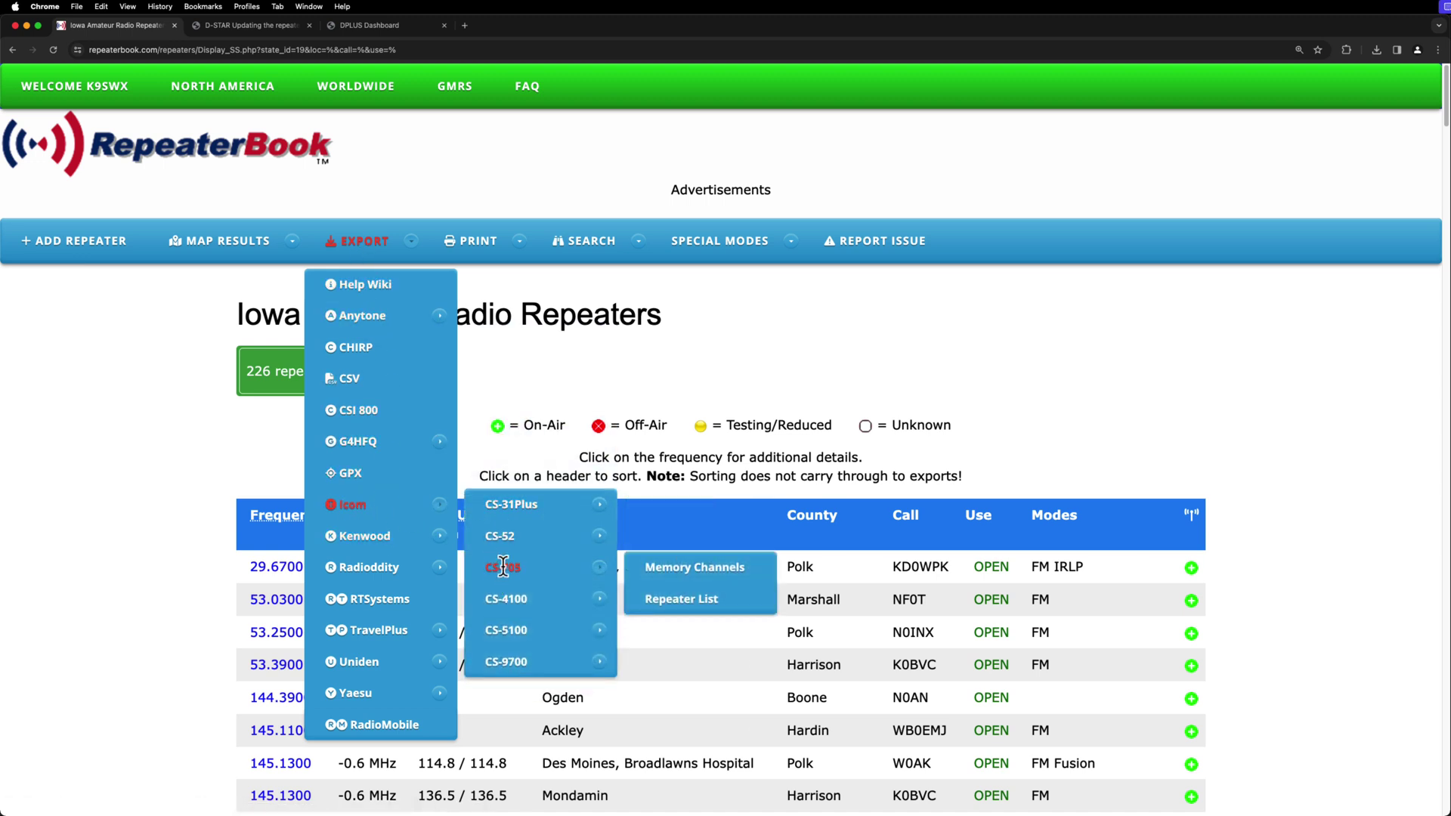
{"action": "left_click", "coordinate": [696, 601]}
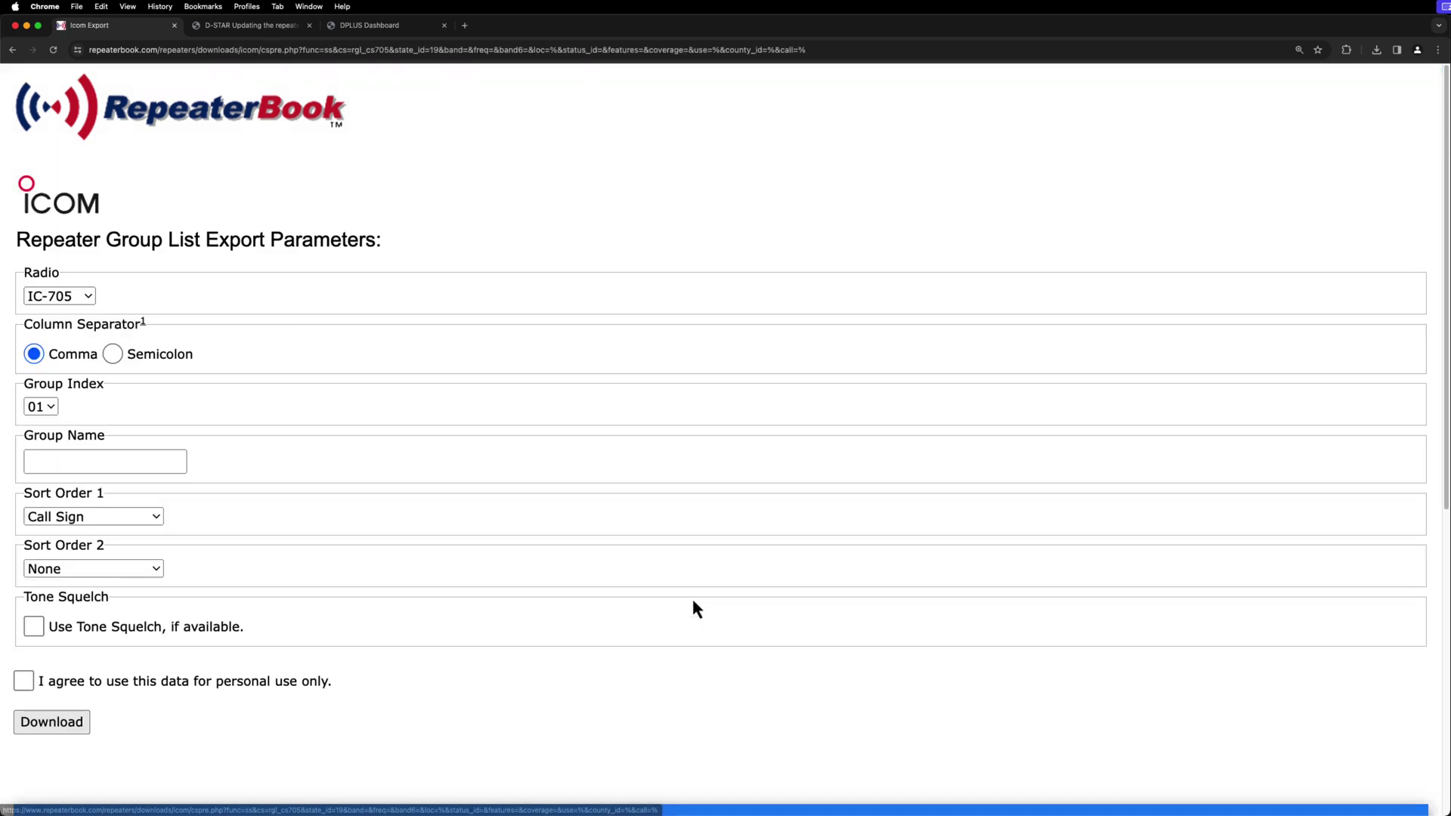
- Set group 03 named Iowa, sort by Location City then Call Sign, and enable tone squelch
{"action": "left_click", "coordinate": [42, 406]}
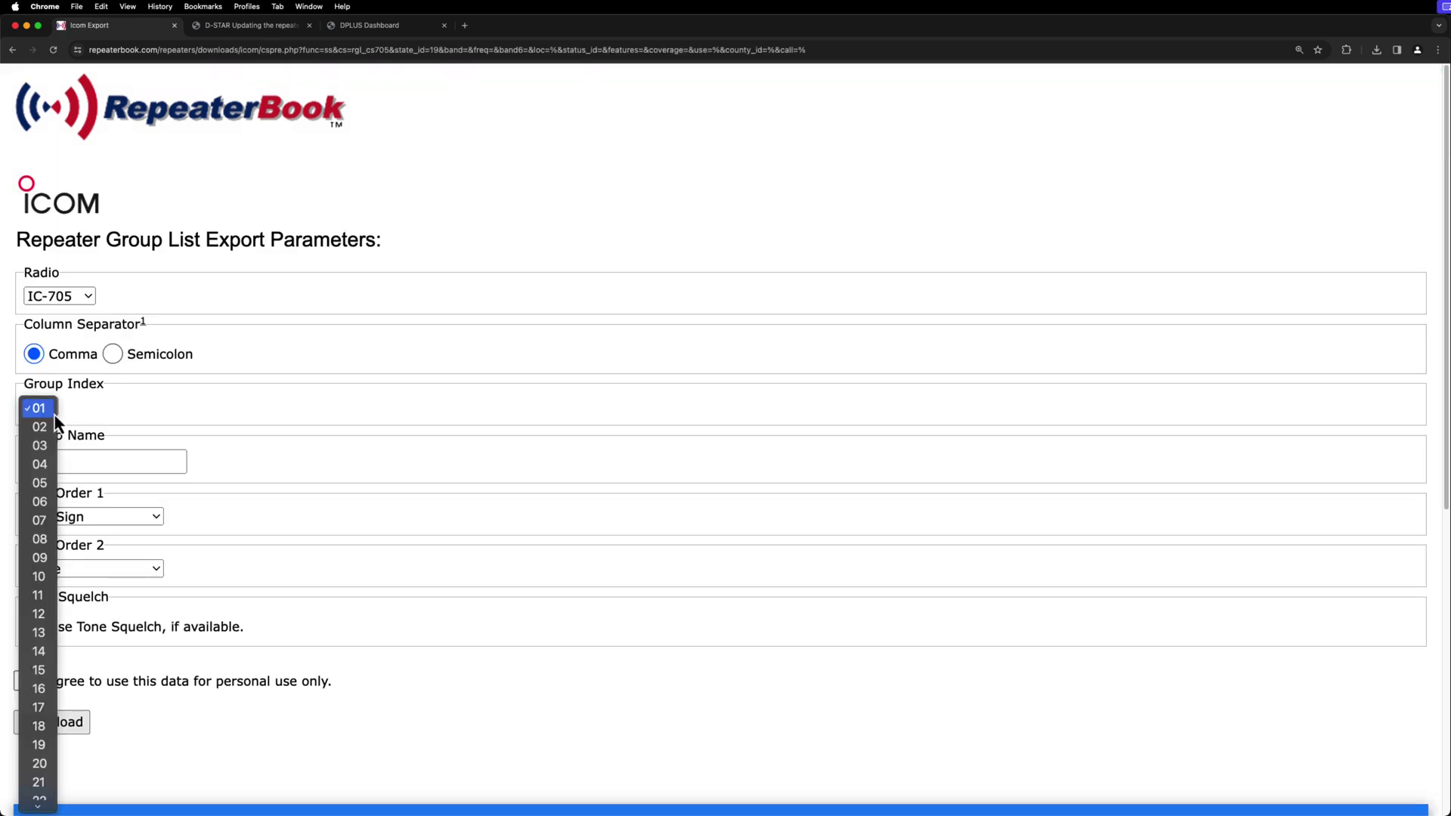
{"action": "left_click", "coordinate": [38, 454]}
{"action": "left_click", "coordinate": [91, 458]}
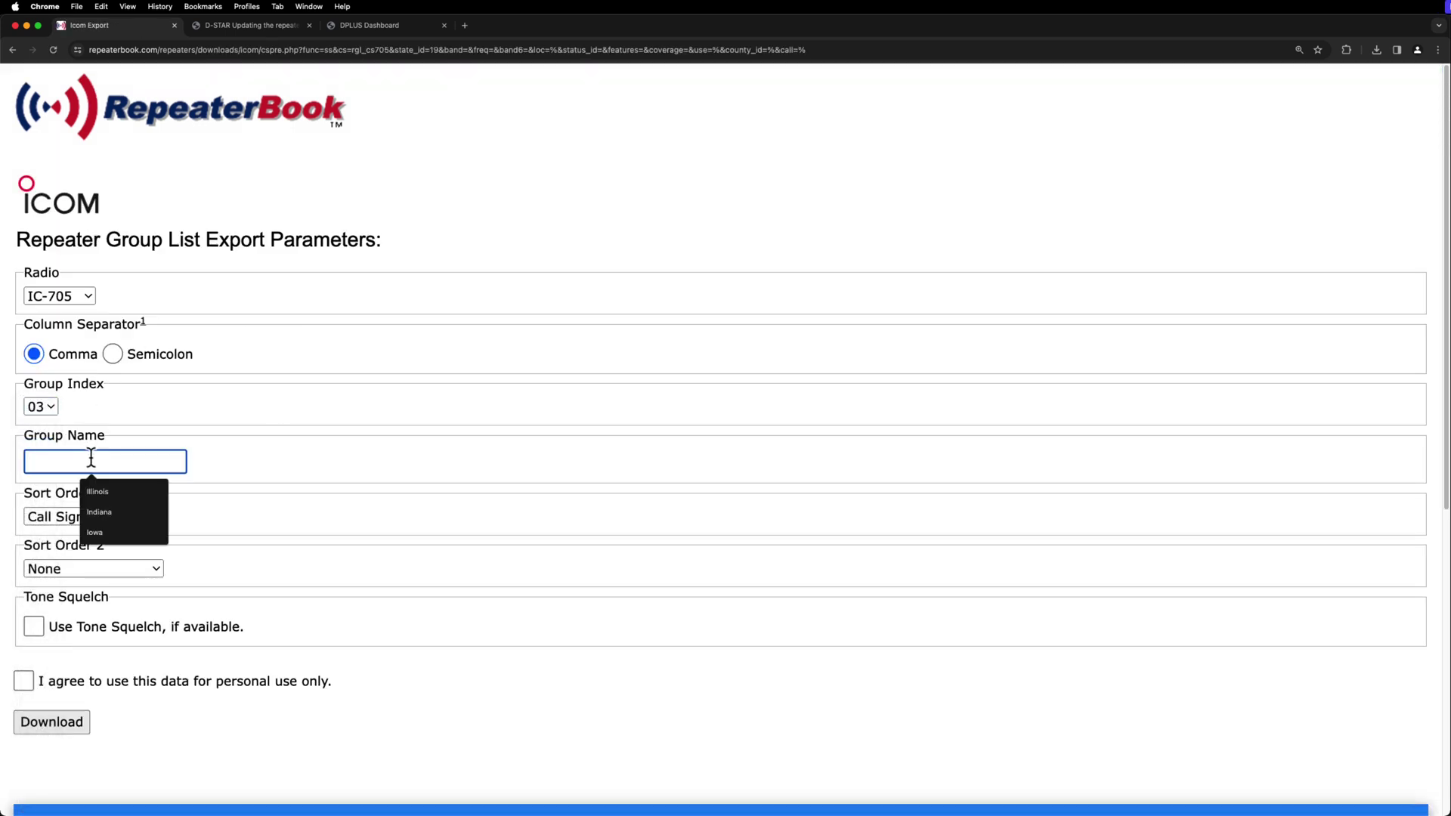
{"action": "left_click", "coordinate": [109, 533]}
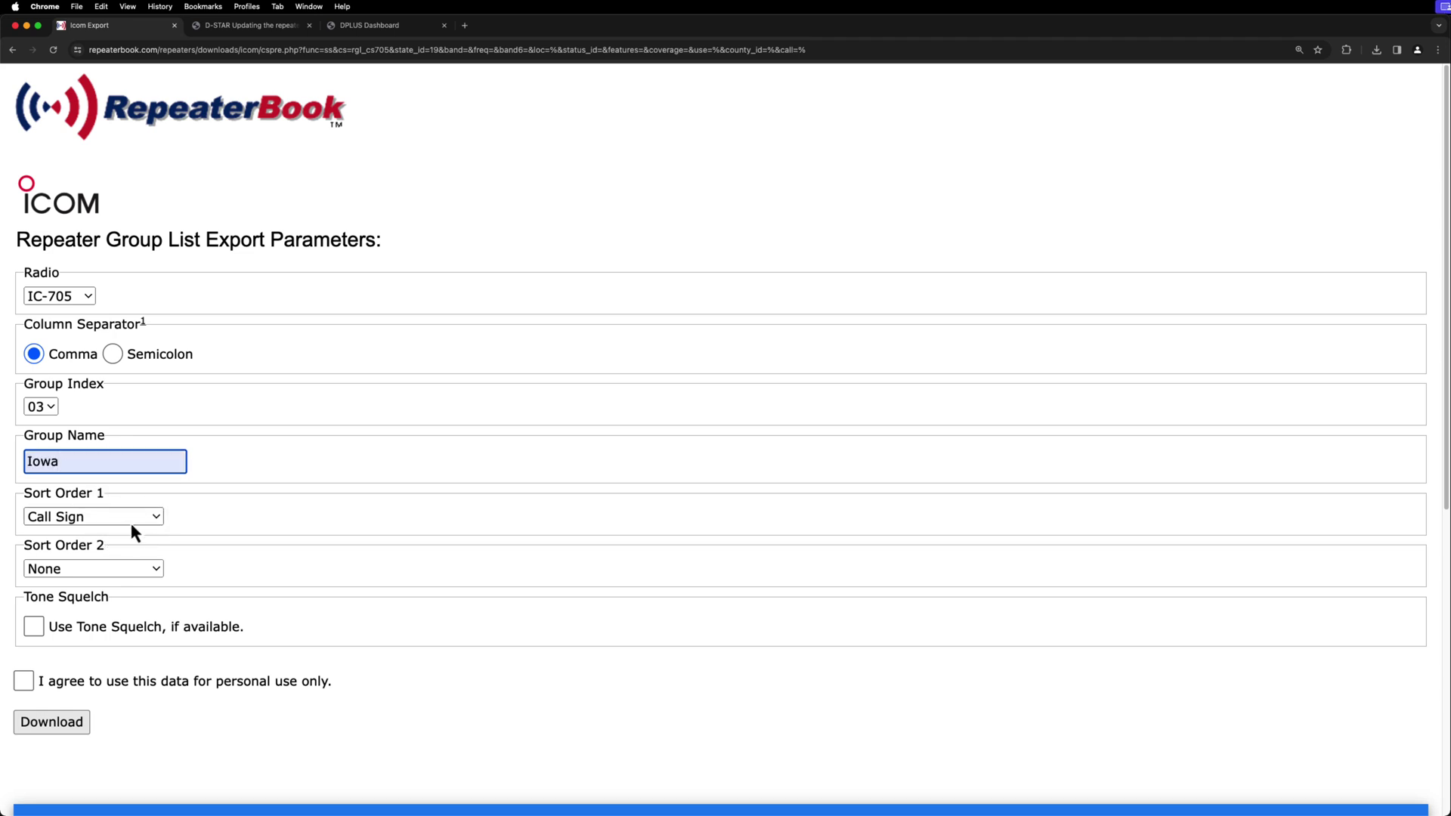
{"action": "left_click", "coordinate": [126, 521]}
{"action": "left_click", "coordinate": [97, 572]}
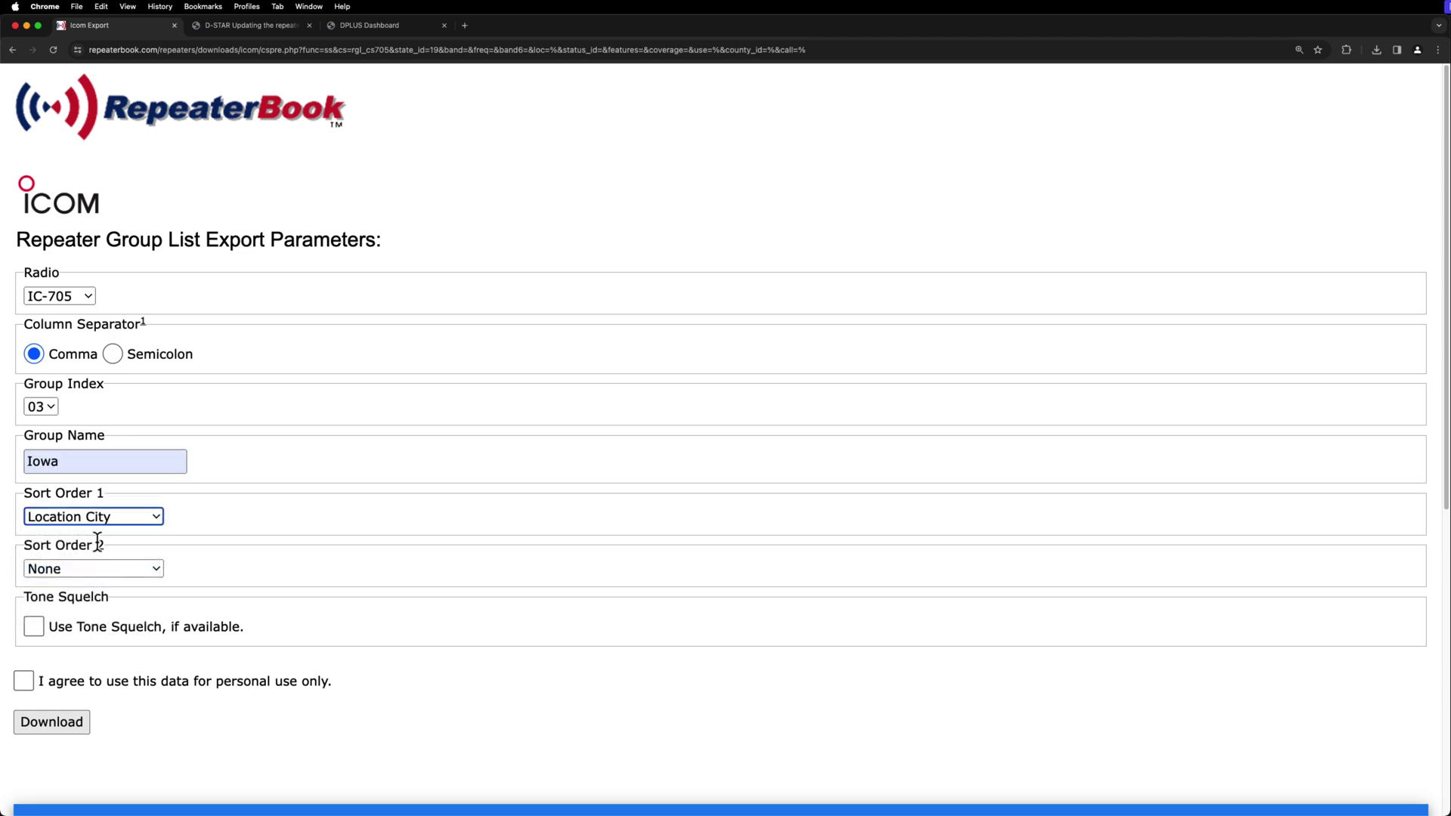
{"action": "left_click", "coordinate": [96, 568]}
{"action": "left_click", "coordinate": [93, 460]}
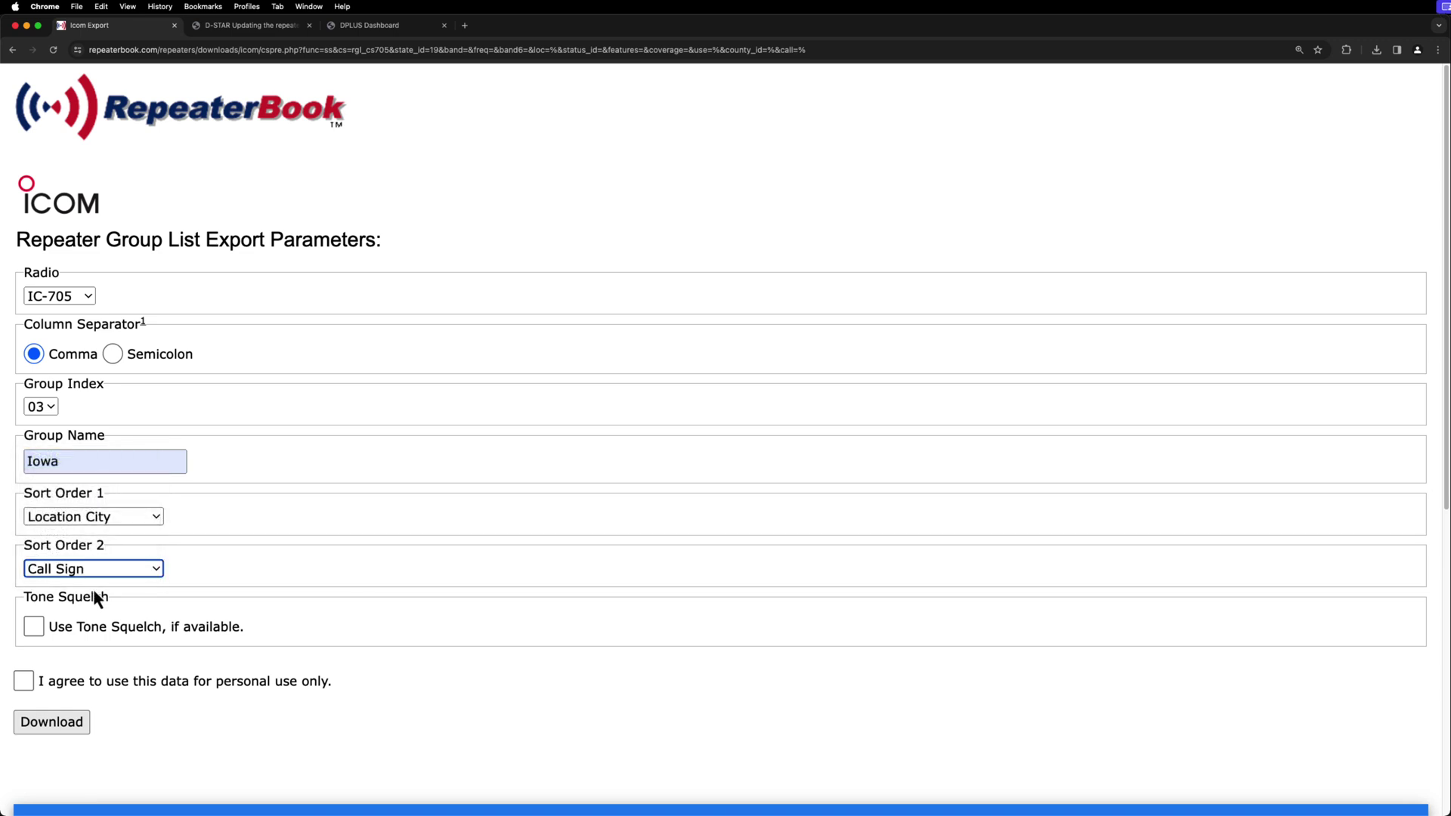
{"action": "left_click", "coordinate": [30, 630]}
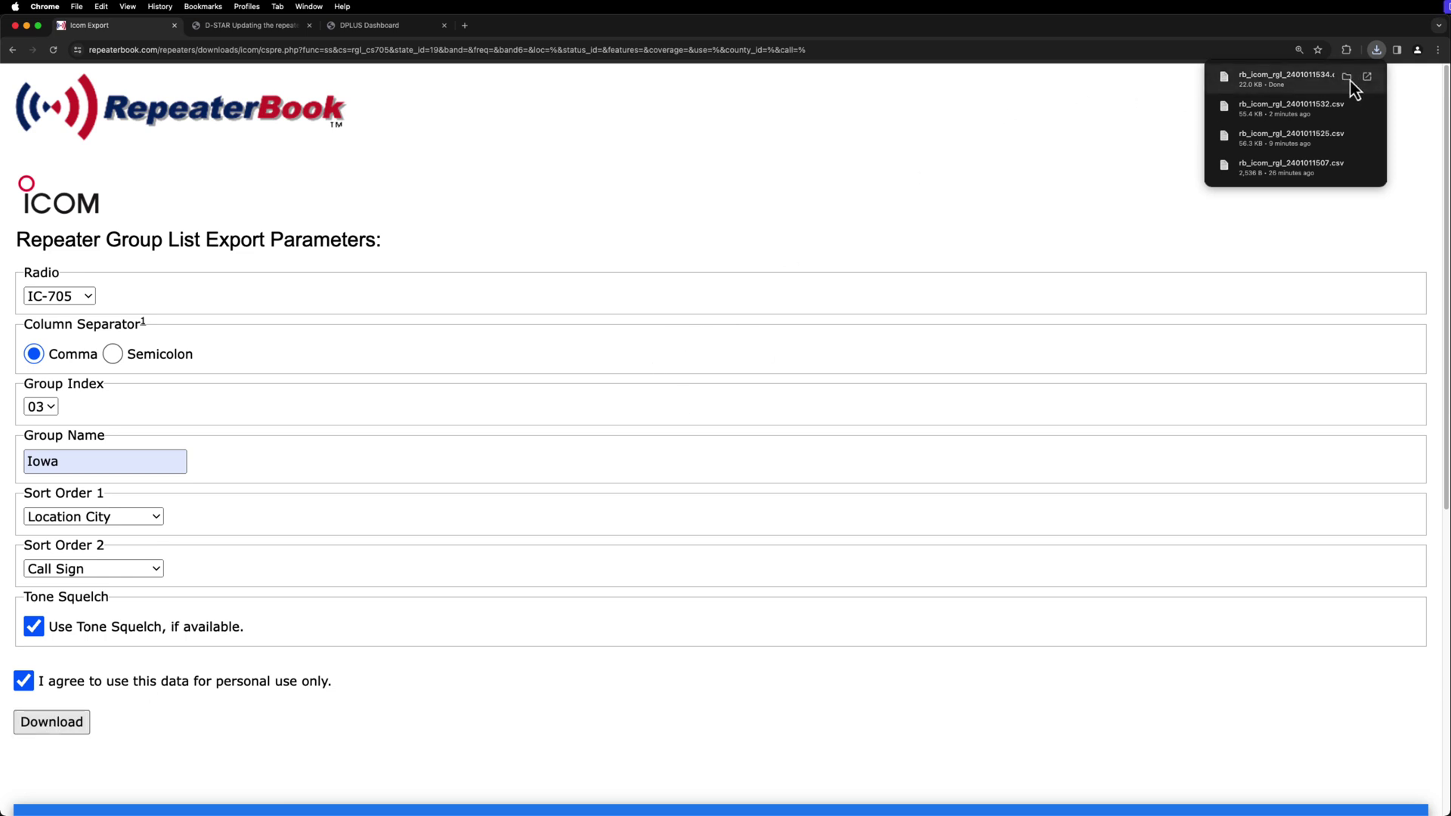
- Open the downloaded rb_icom_rgl_2401011534.csv from Finder in Microsoft Excel
{"action": "left_click", "coordinate": [1347, 77]}
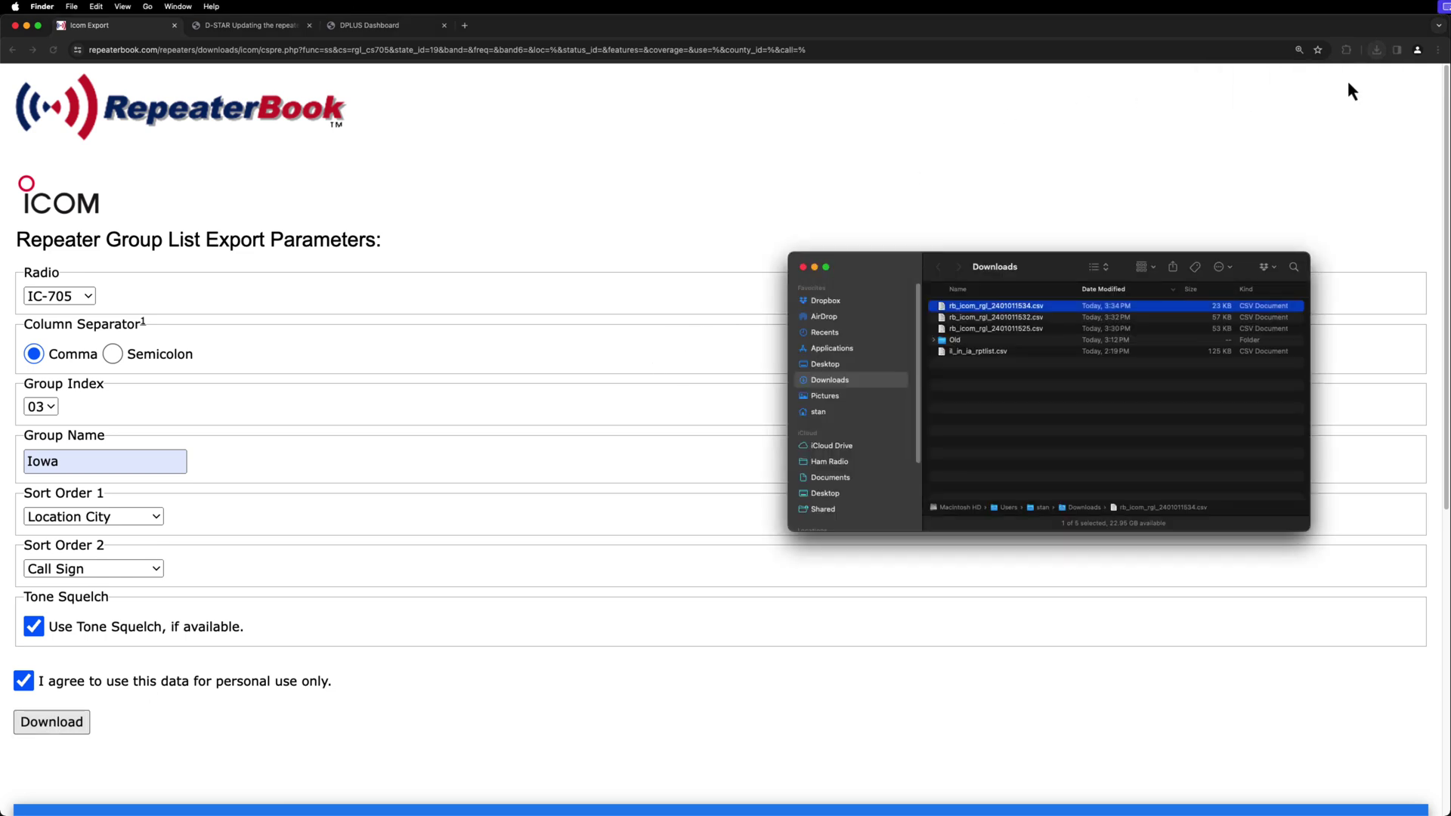
{"action": "right_click", "coordinate": [999, 310]}
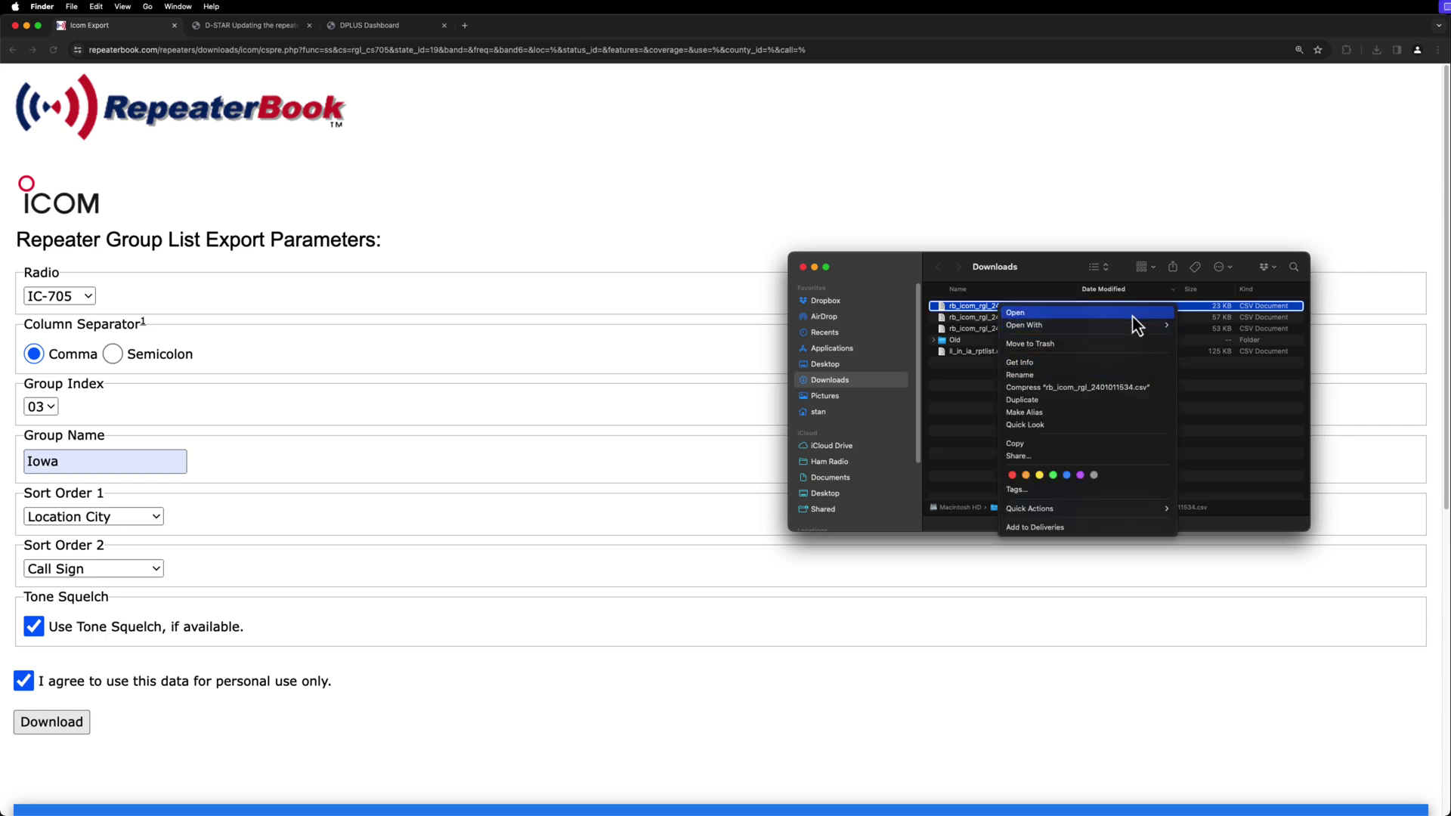
{"action": "mouse_move", "coordinate": [1134, 325]}
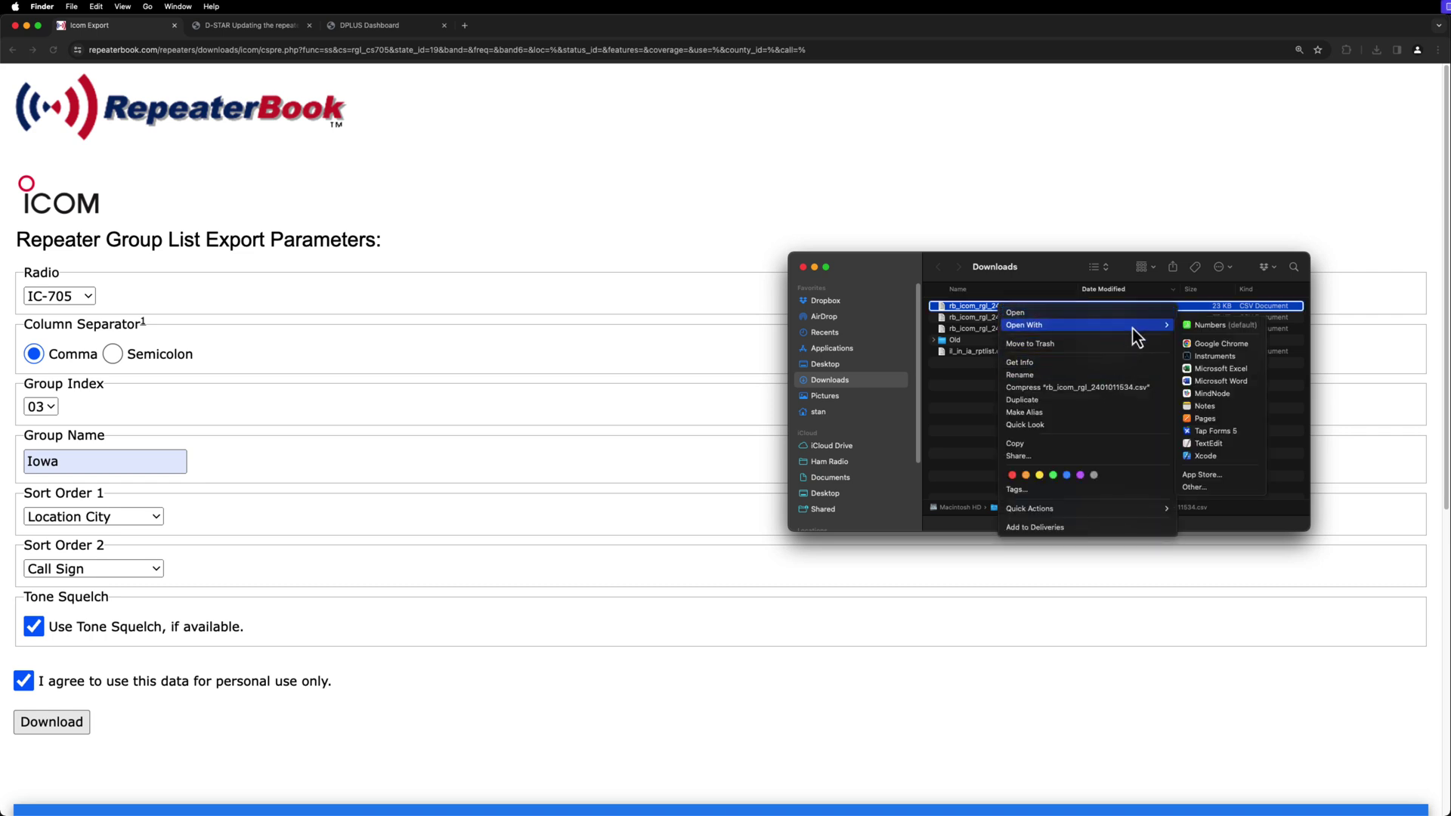
{"action": "left_click", "coordinate": [1226, 368]}
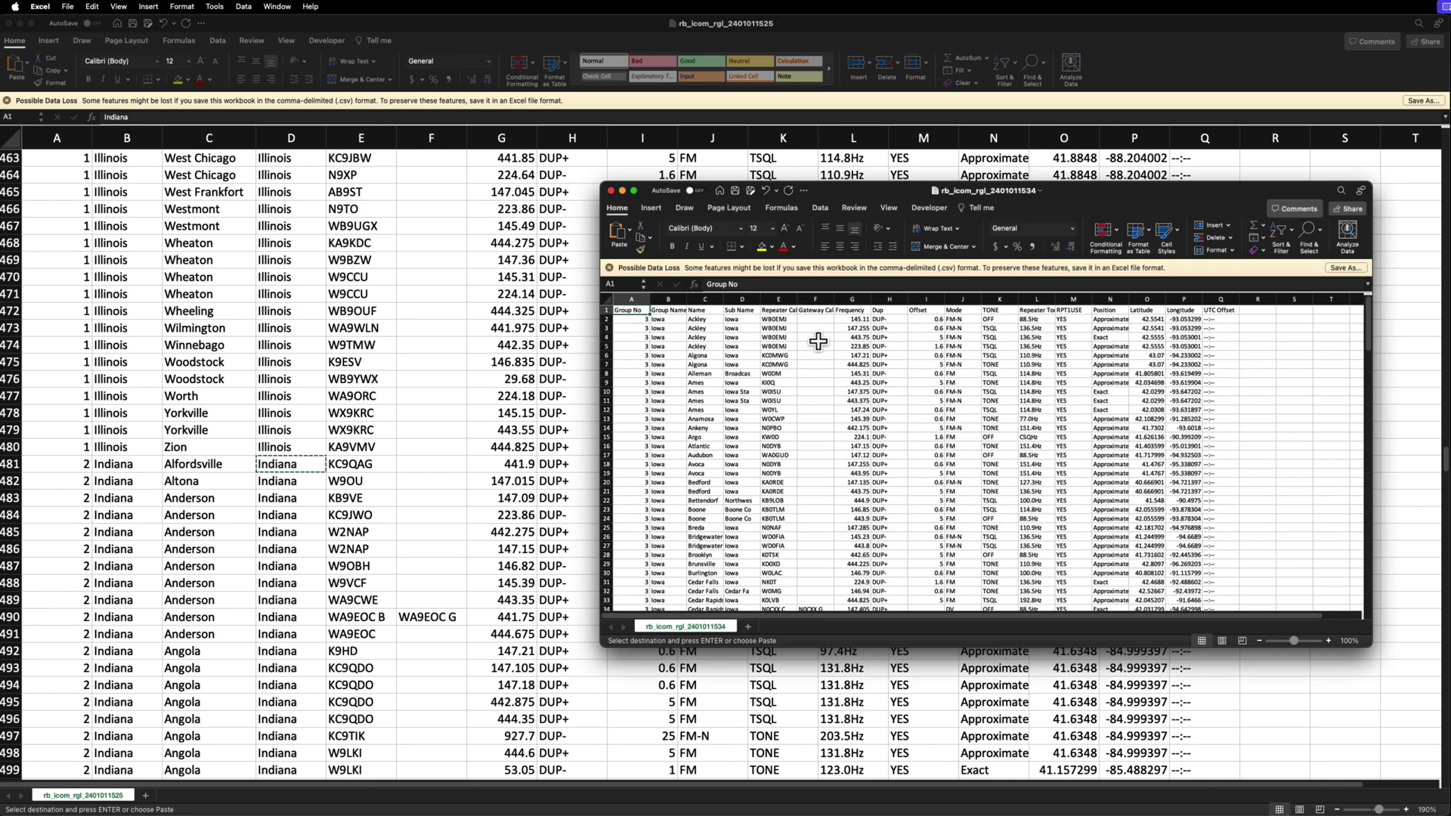
- Copy Iowa rows 2–198 and paste them into the combined sheet starting at A959
{"action": "left_click_drag", "start_coordinate": [606, 319], "coordinate": [687, 509]}
{"action": "key", "text": "super+c"}
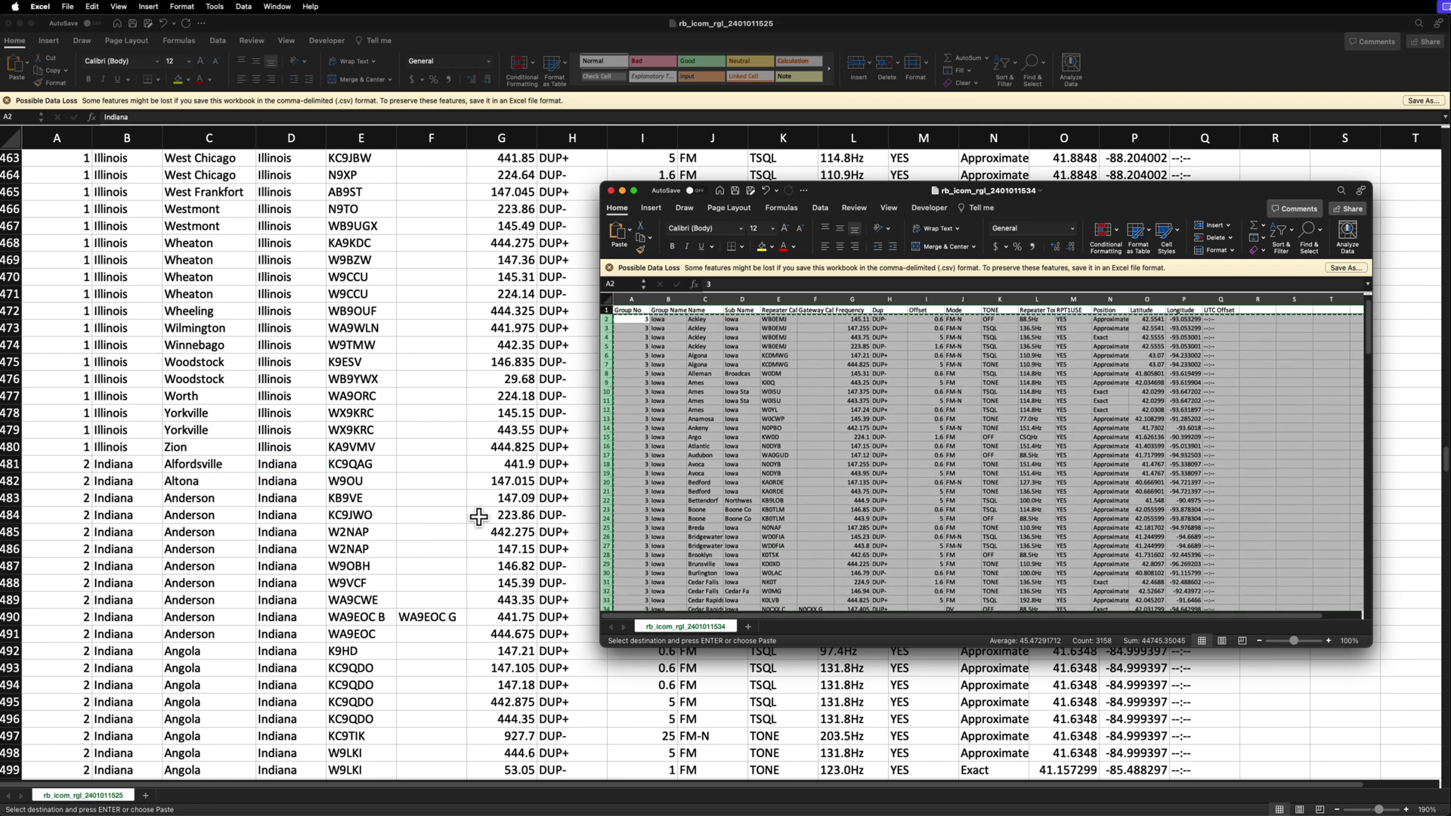
{"action": "left_click", "coordinate": [486, 28]}
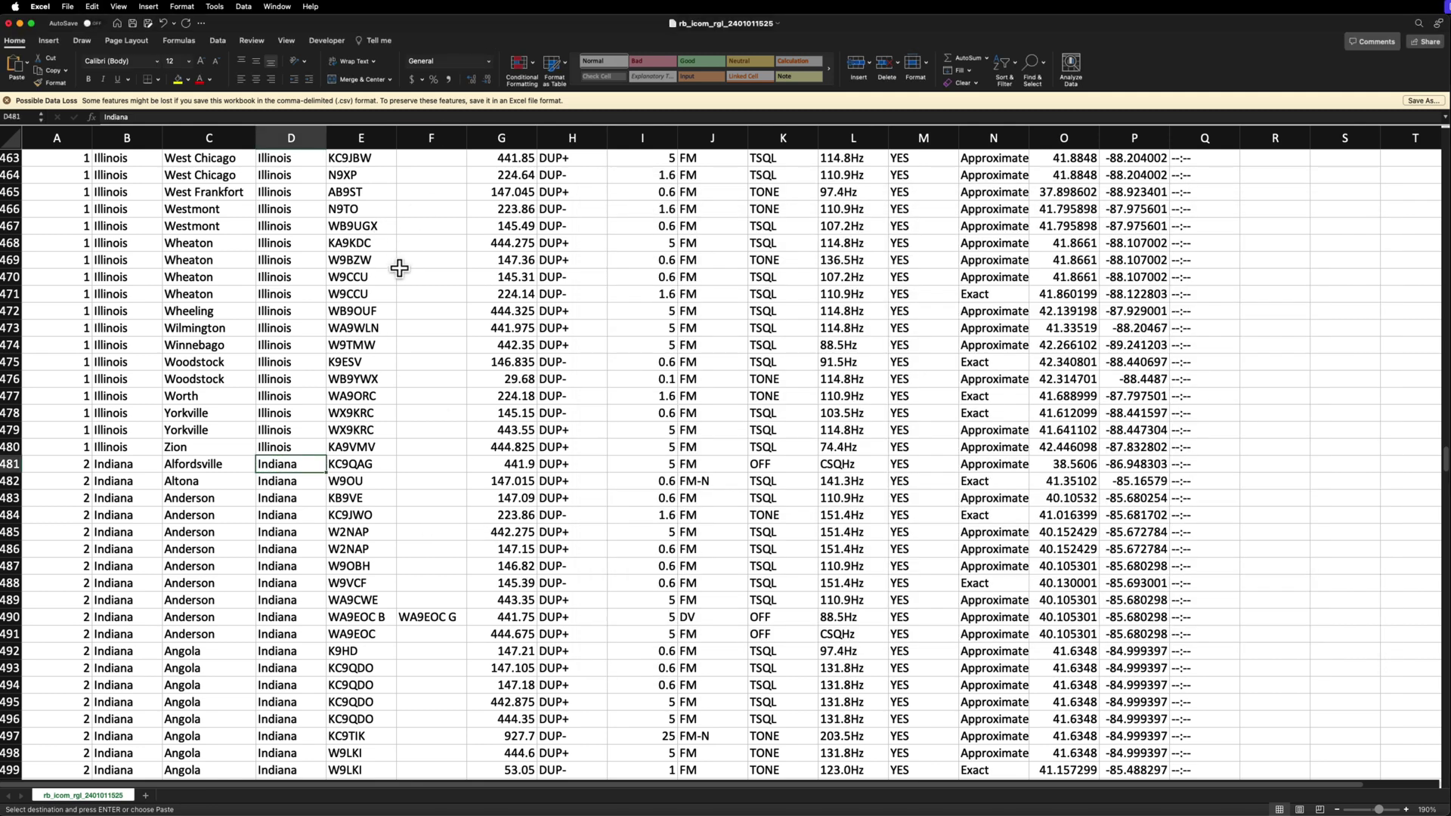
{"action": "scroll", "coordinate": [399, 267], "scroll_direction": "down", "scroll_amount": 20}
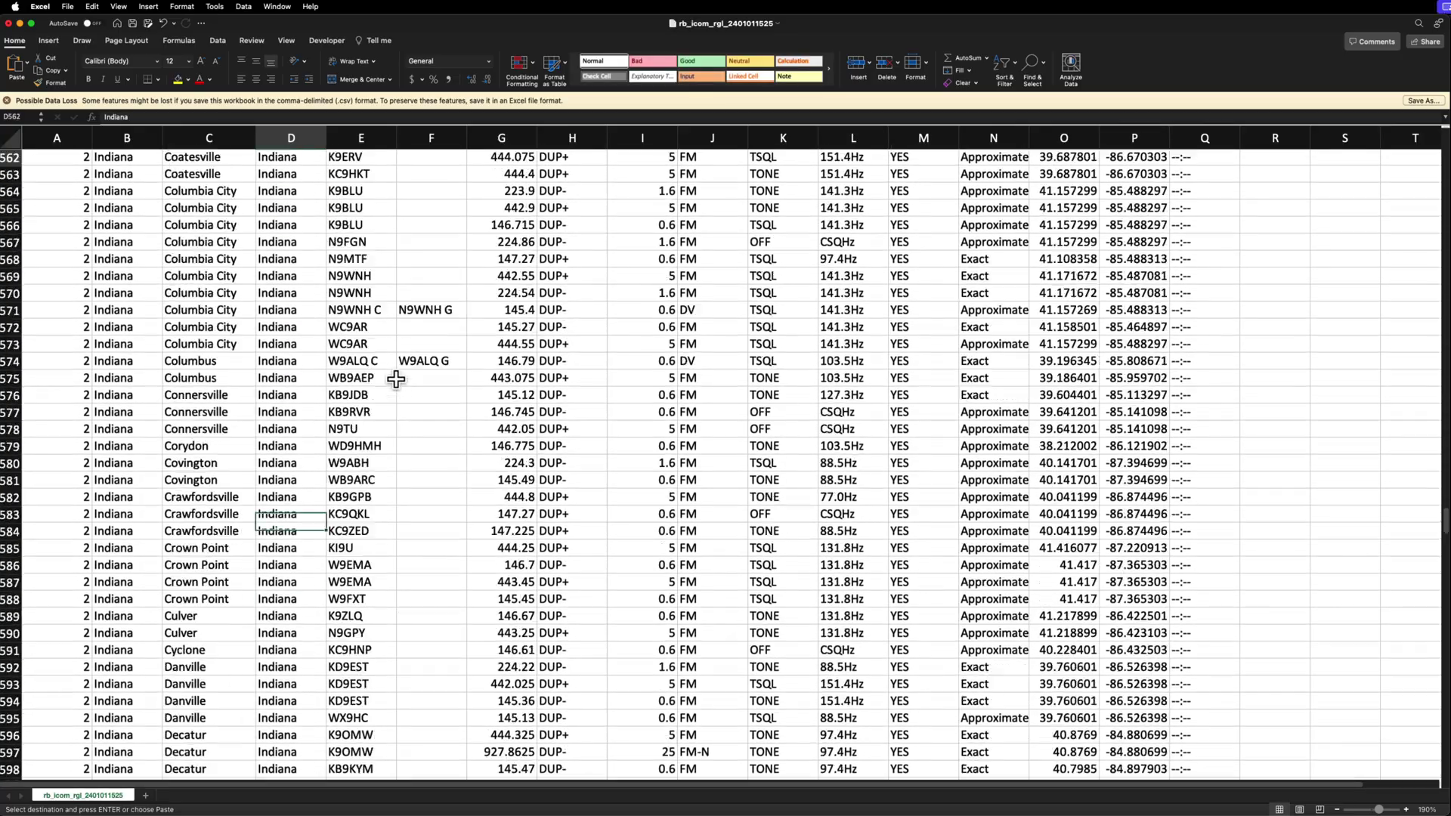
{"action": "scroll", "coordinate": [396, 379], "scroll_direction": "down", "scroll_amount": 20}
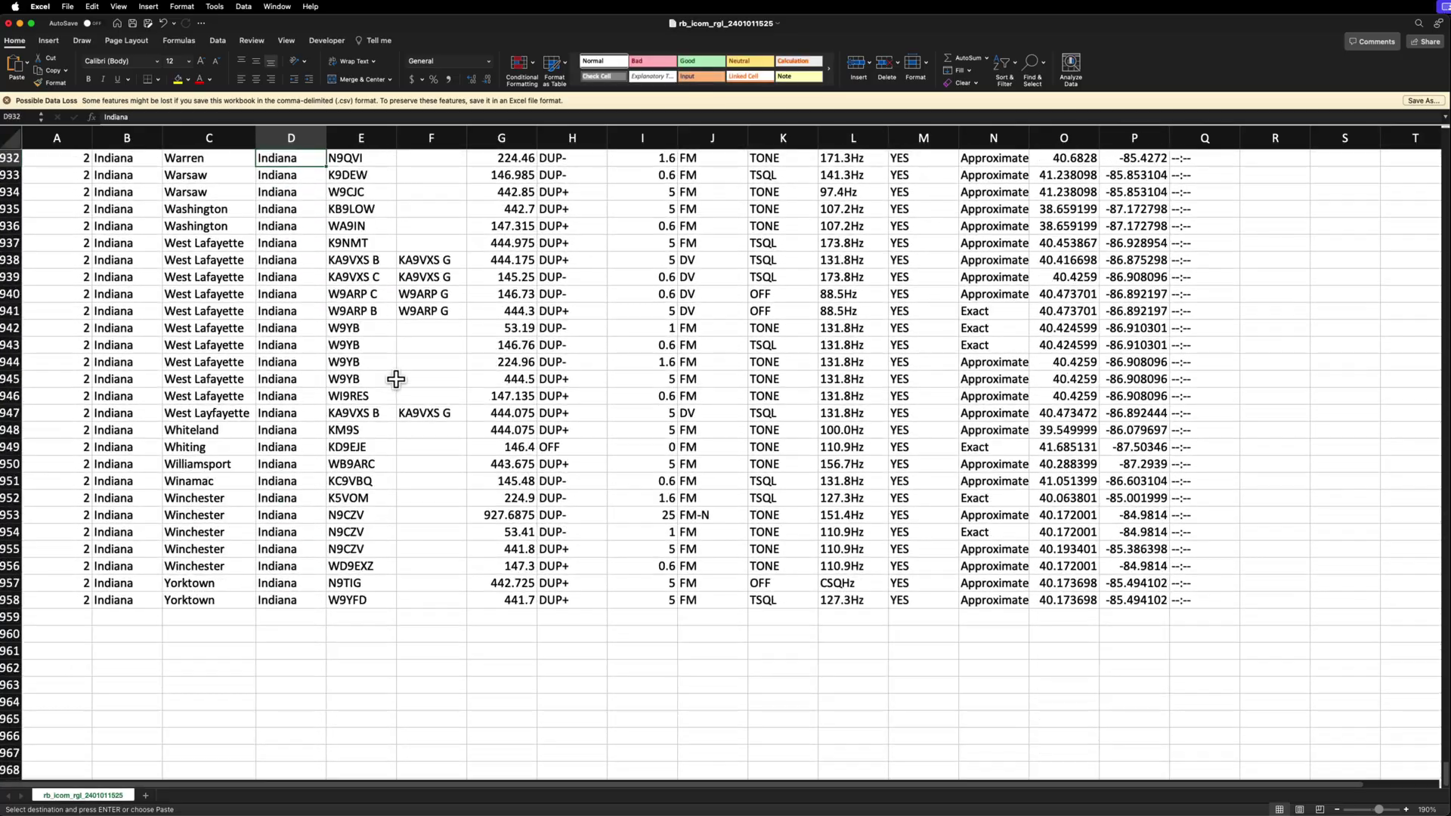
{"action": "left_click", "coordinate": [63, 617]}
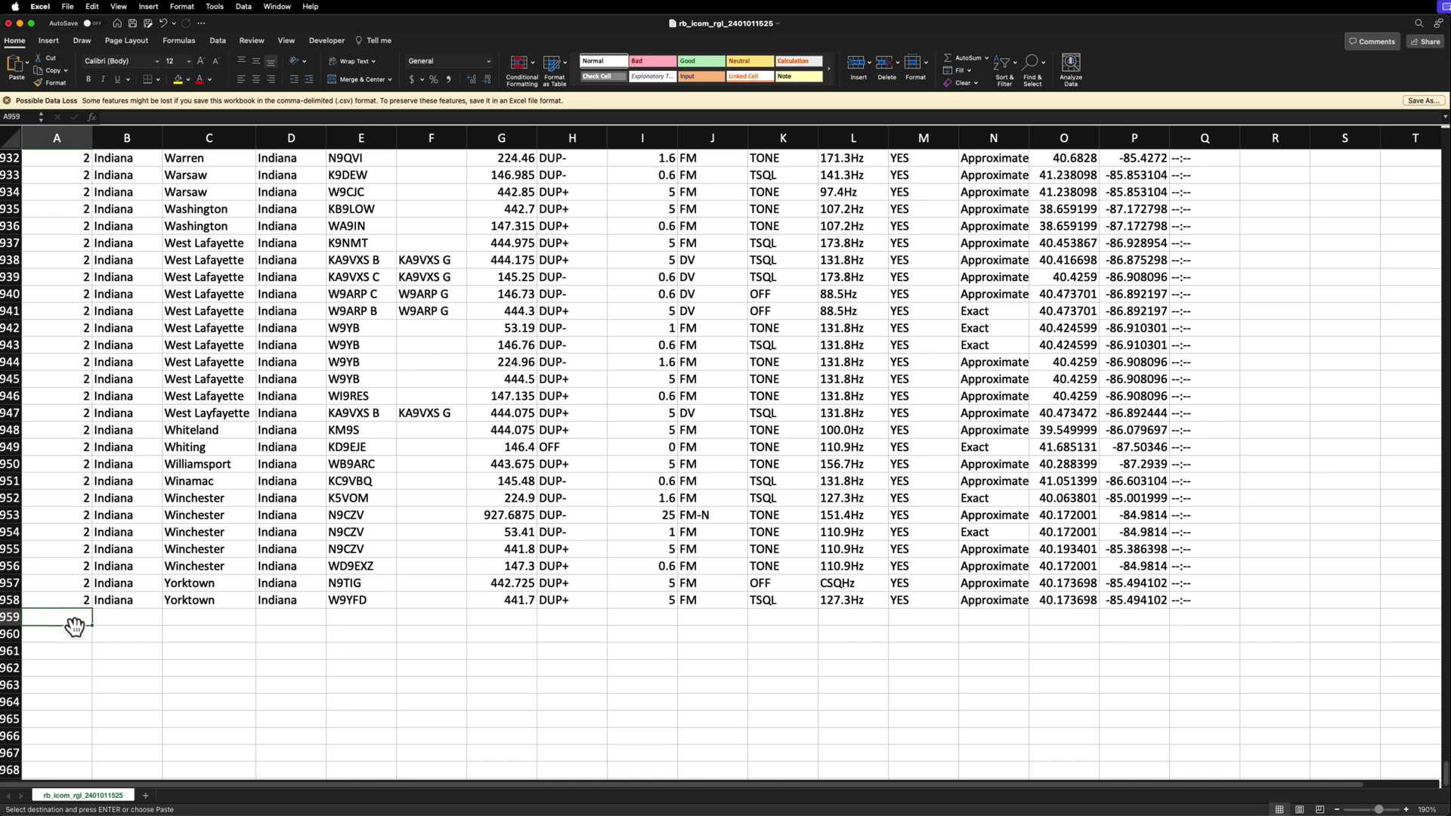
{"action": "key", "text": "super+v"}
{"action": "scroll", "coordinate": [302, 567], "scroll_direction": "down", "scroll_amount": 2}
{"action": "left_click", "coordinate": [292, 472]}
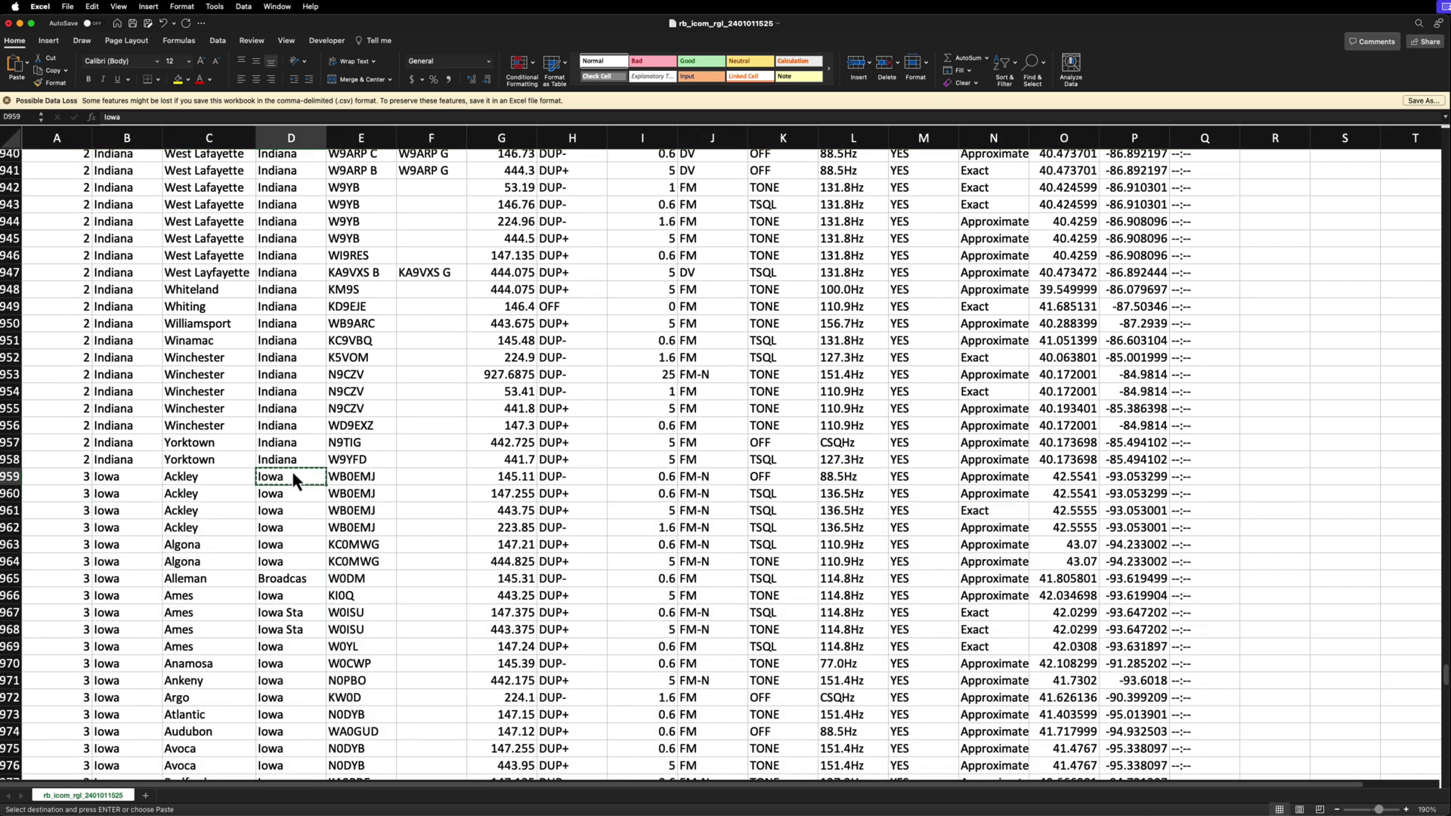
- Fill Sub Name cells D959 through D1155 with Iowa
{"action": "key", "text": "super+shift+Down"}
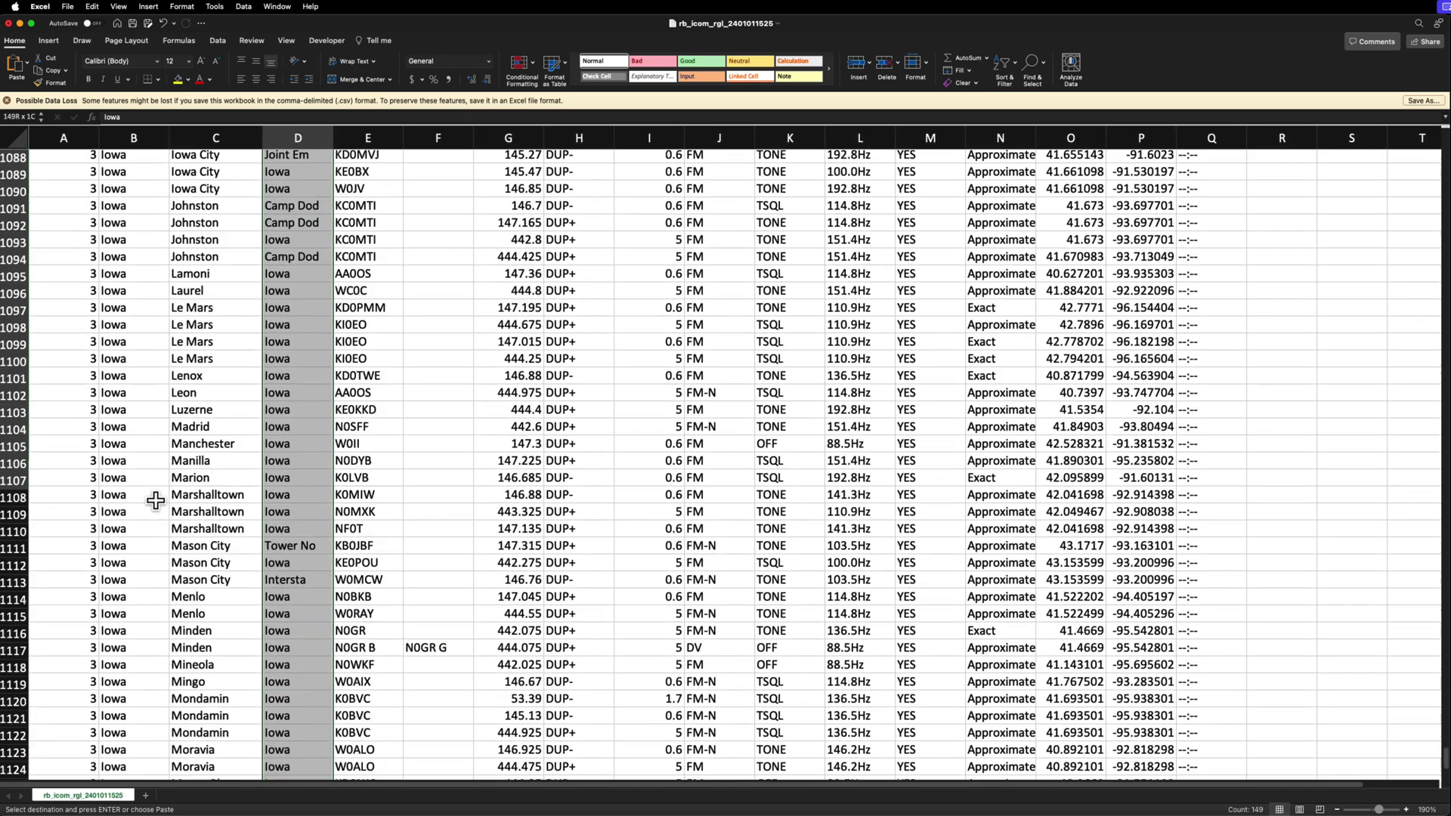
{"action": "key", "text": "shift+Up"}
{"action": "key", "text": "shift+Up"}
{"action": "key", "text": "shift+Up"}
{"action": "key", "text": "shift+Up"}
{"action": "key", "text": "shift+Up"}
{"action": "key", "text": "shift+Up"}
{"action": "key", "text": "shift+Up"}
{"action": "key", "text": "shift+Up"}
{"action": "key", "text": "shift+Up"}
{"action": "key", "text": "shift+Up"}
{"action": "key", "text": "shift+Up"}
{"action": "key", "text": "shift+Up"}
{"action": "key", "text": "shift+Up"}
{"action": "key", "text": "shift+Up"}
{"action": "key", "text": "shift+Up"}
{"action": "key", "text": "shift+Up"}
{"action": "key", "text": "shift+Up"}
{"action": "key", "text": "shift+Up"}
{"action": "key", "text": "shift+Up"}
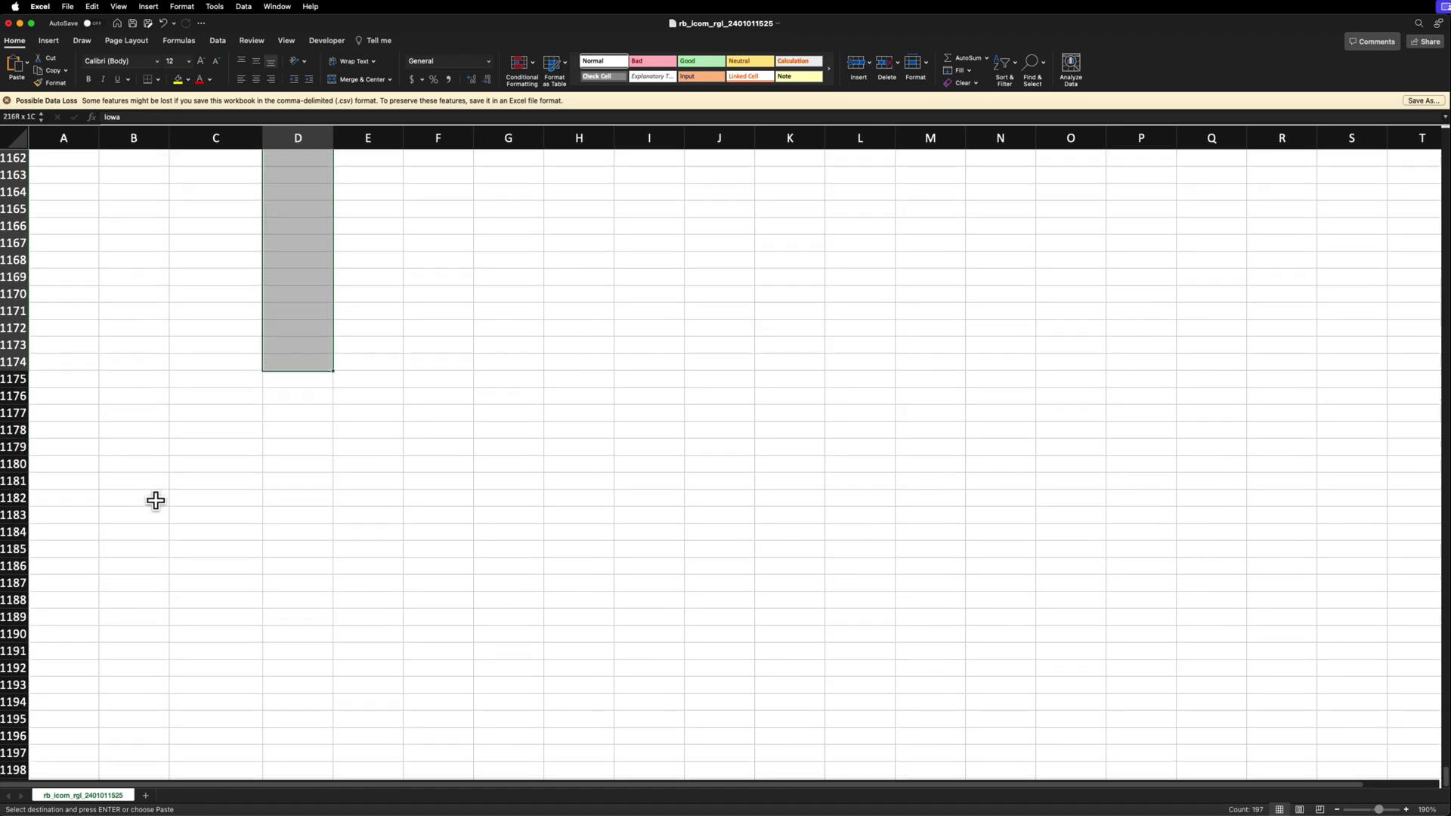
{"action": "key", "text": "shift+Up"}
{"action": "key", "text": "shift+Up"}
{"action": "key", "text": "shift+Up"}
{"action": "key", "text": "shift+Up"}
{"action": "key", "text": "shift+Up"}
{"action": "key", "text": "shift+Up"}
{"action": "key", "text": "shift+Up"}
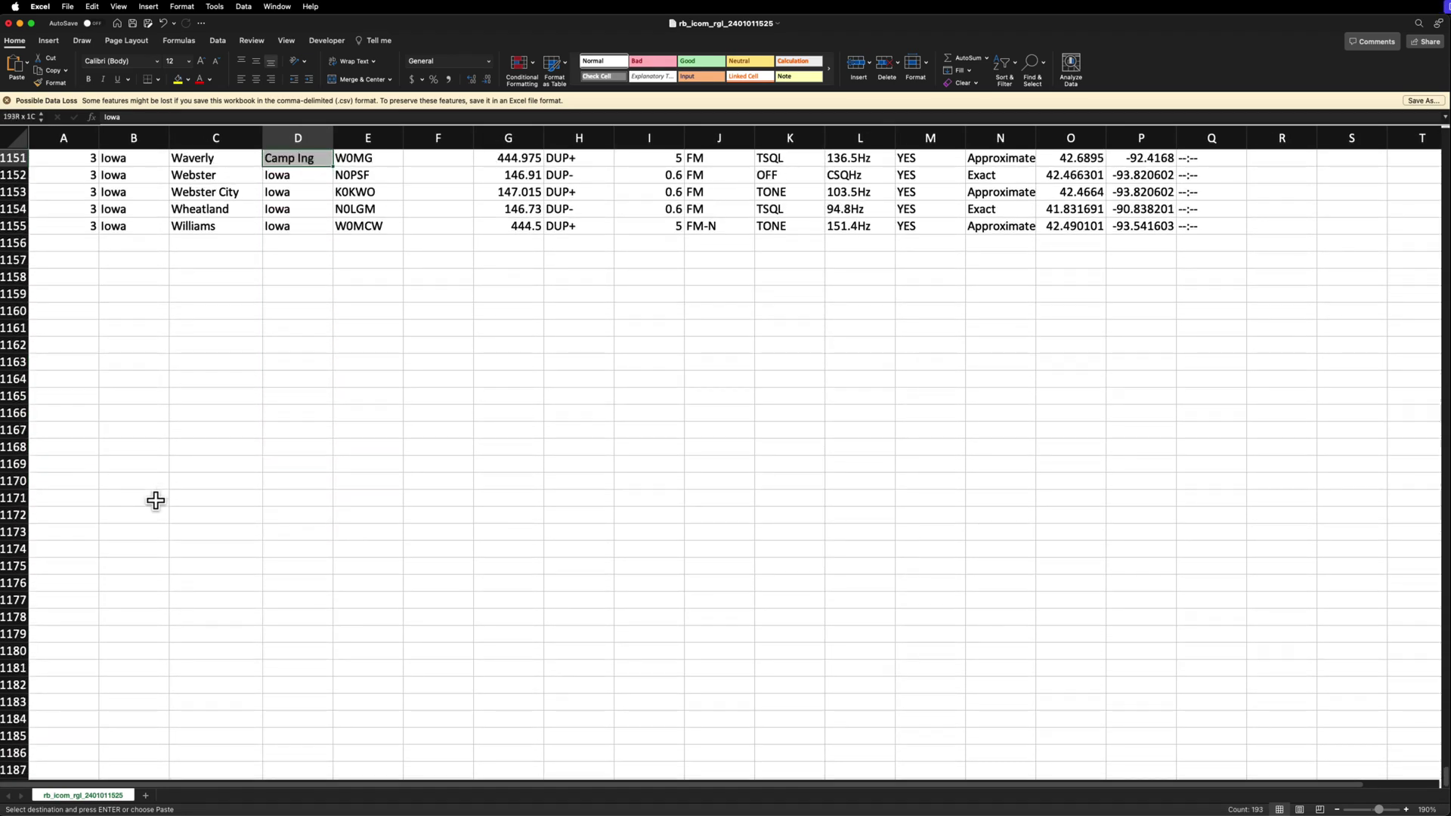
{"action": "key", "text": "super+v"}
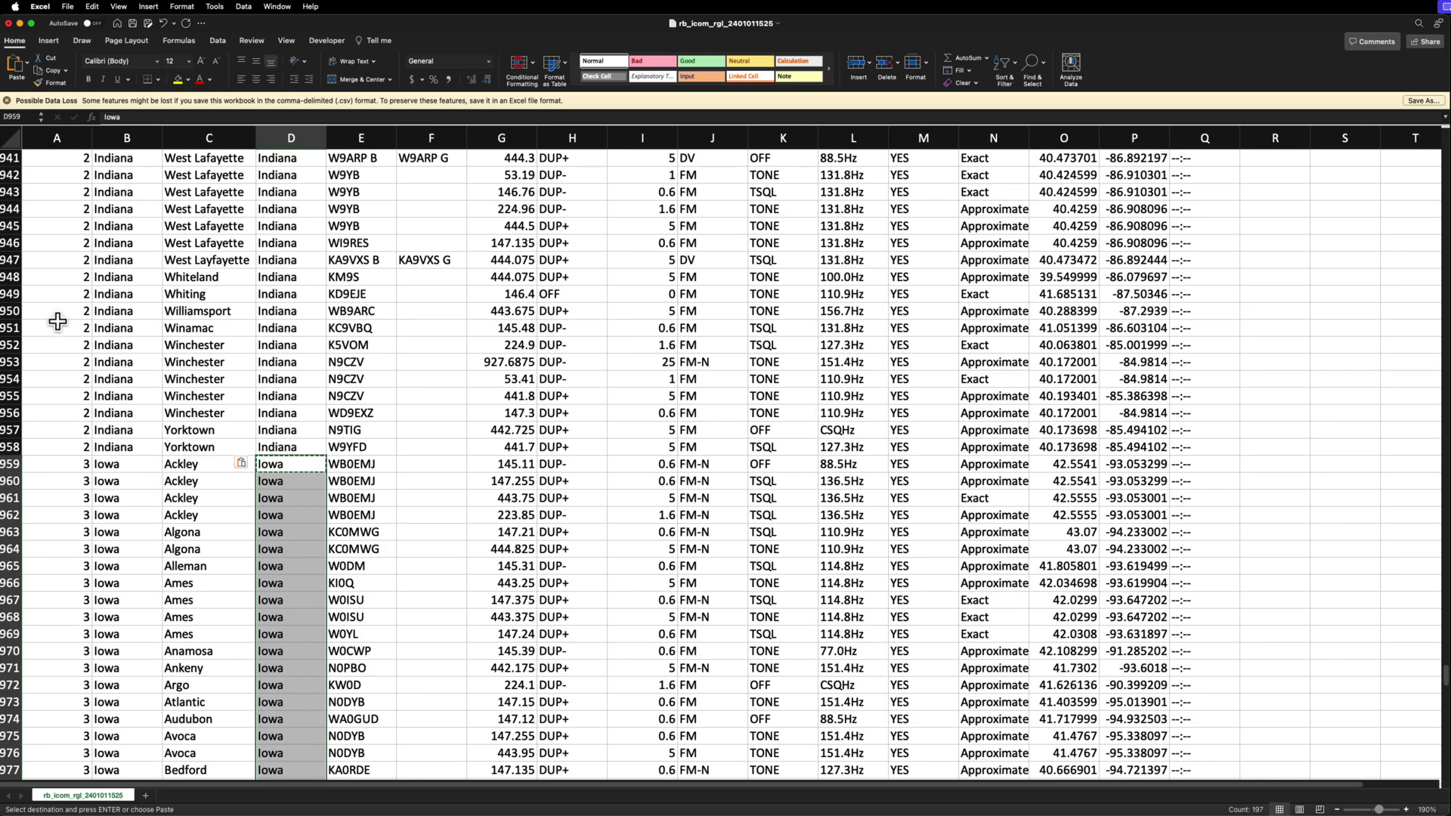
{"action": "left_click", "coordinate": [185, 192]}
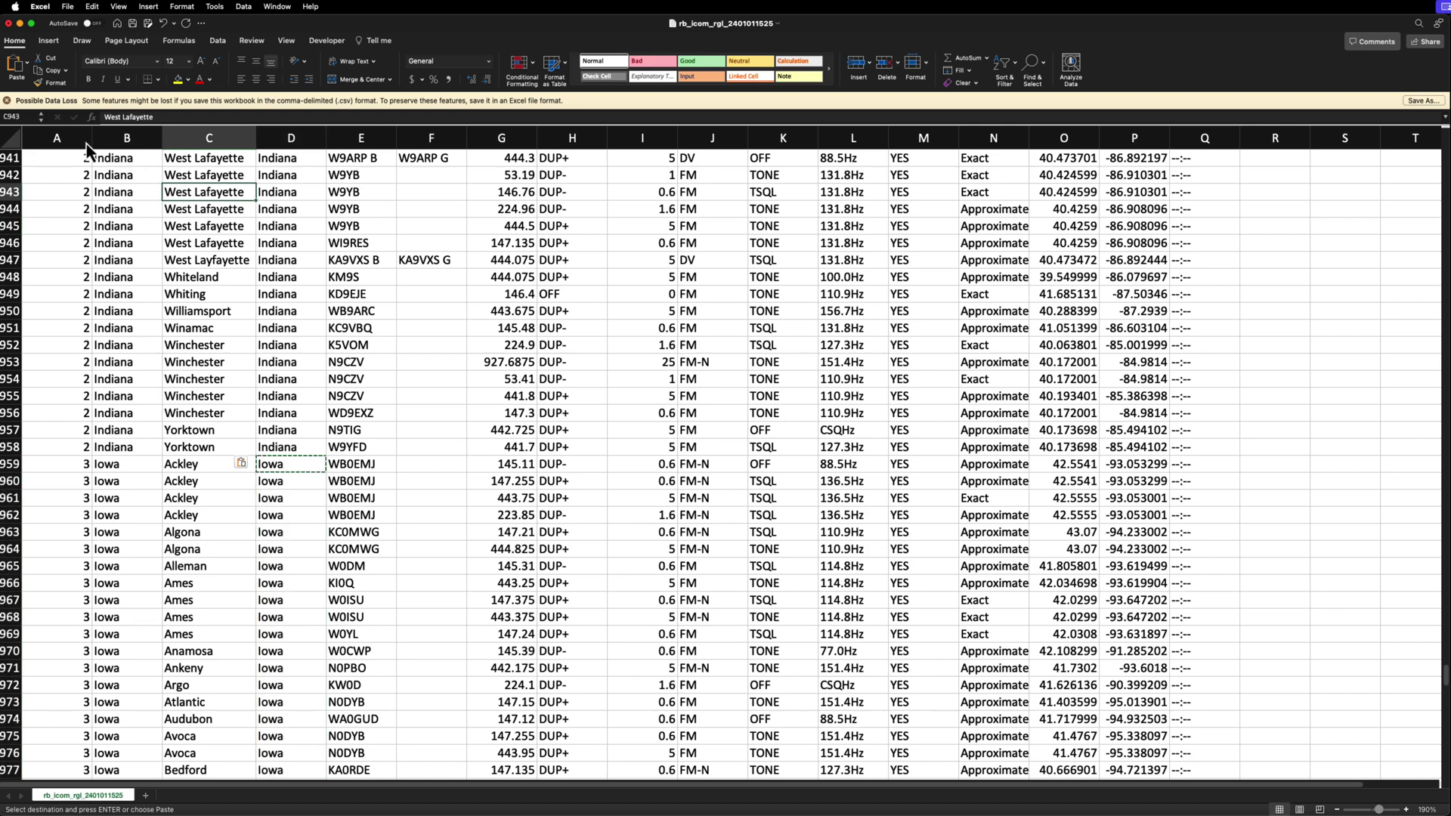
{"action": "left_click", "coordinate": [67, 7]}
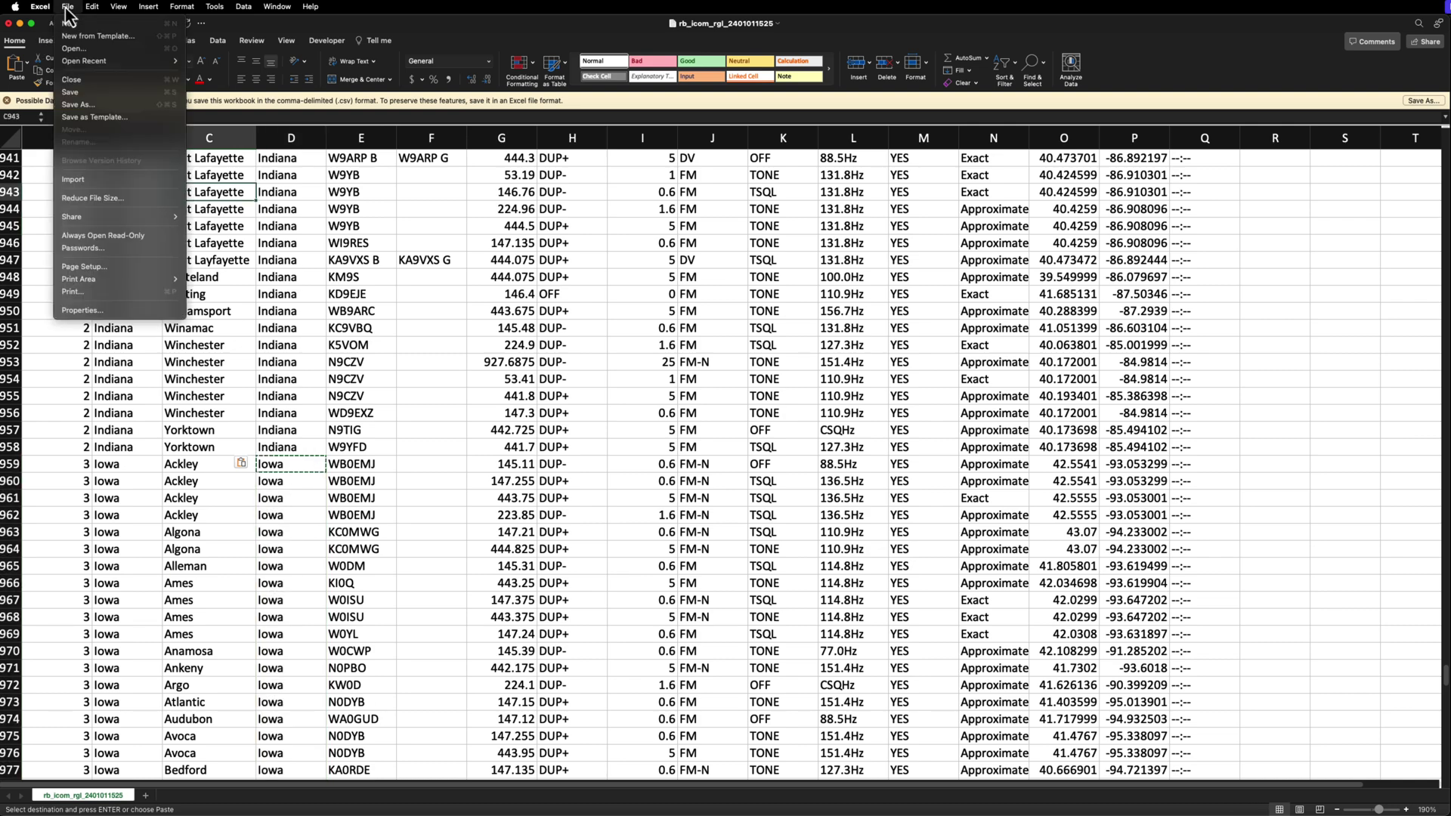
- Save the sheet as CSV over the existing il_in_ia_rptlist.csv in Downloads
{"action": "left_click", "coordinate": [99, 107]}
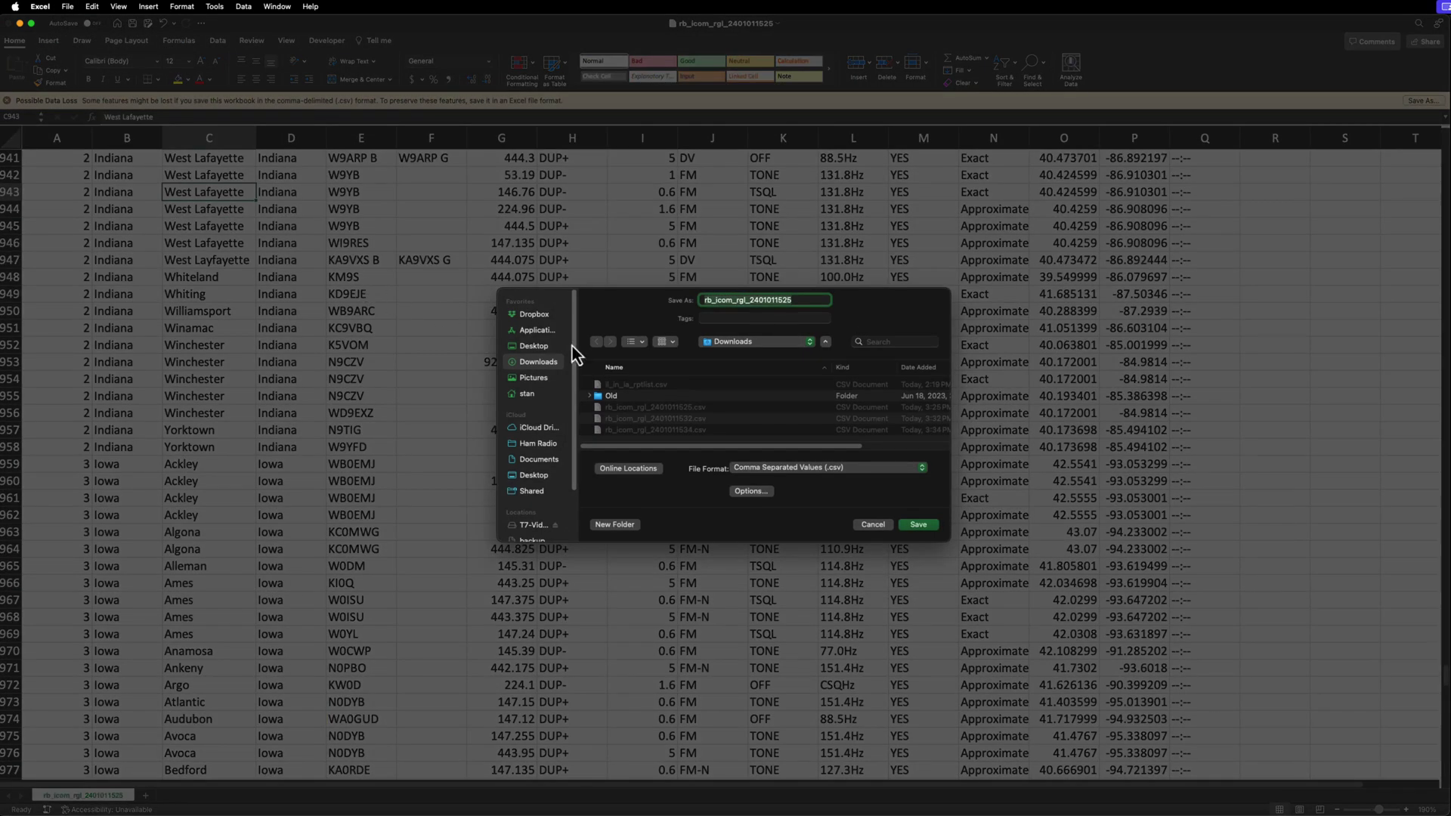
{"action": "left_click", "coordinate": [623, 387]}
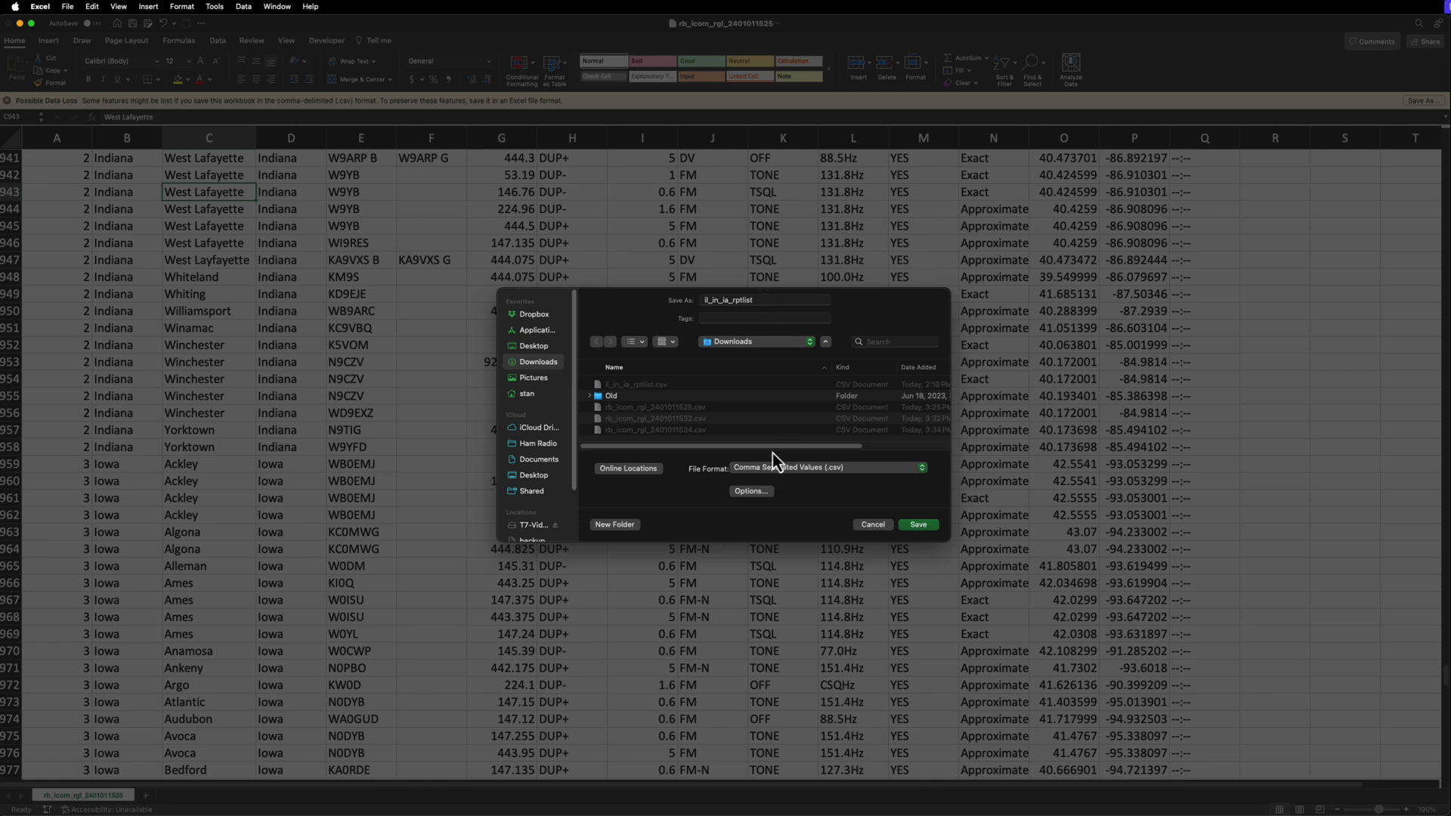
{"action": "left_click", "coordinate": [923, 527]}
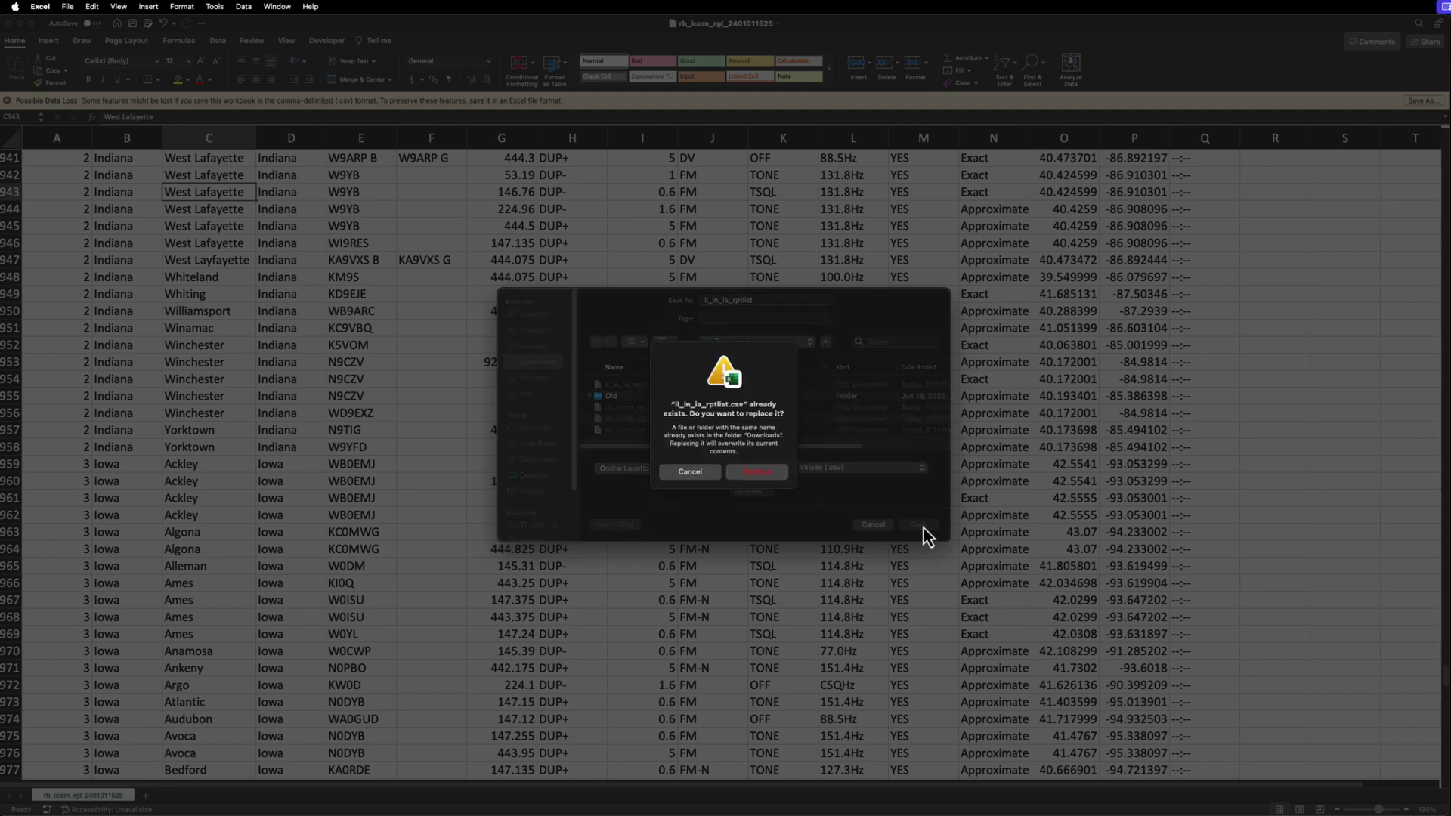
{"action": "left_click", "coordinate": [765, 476]}
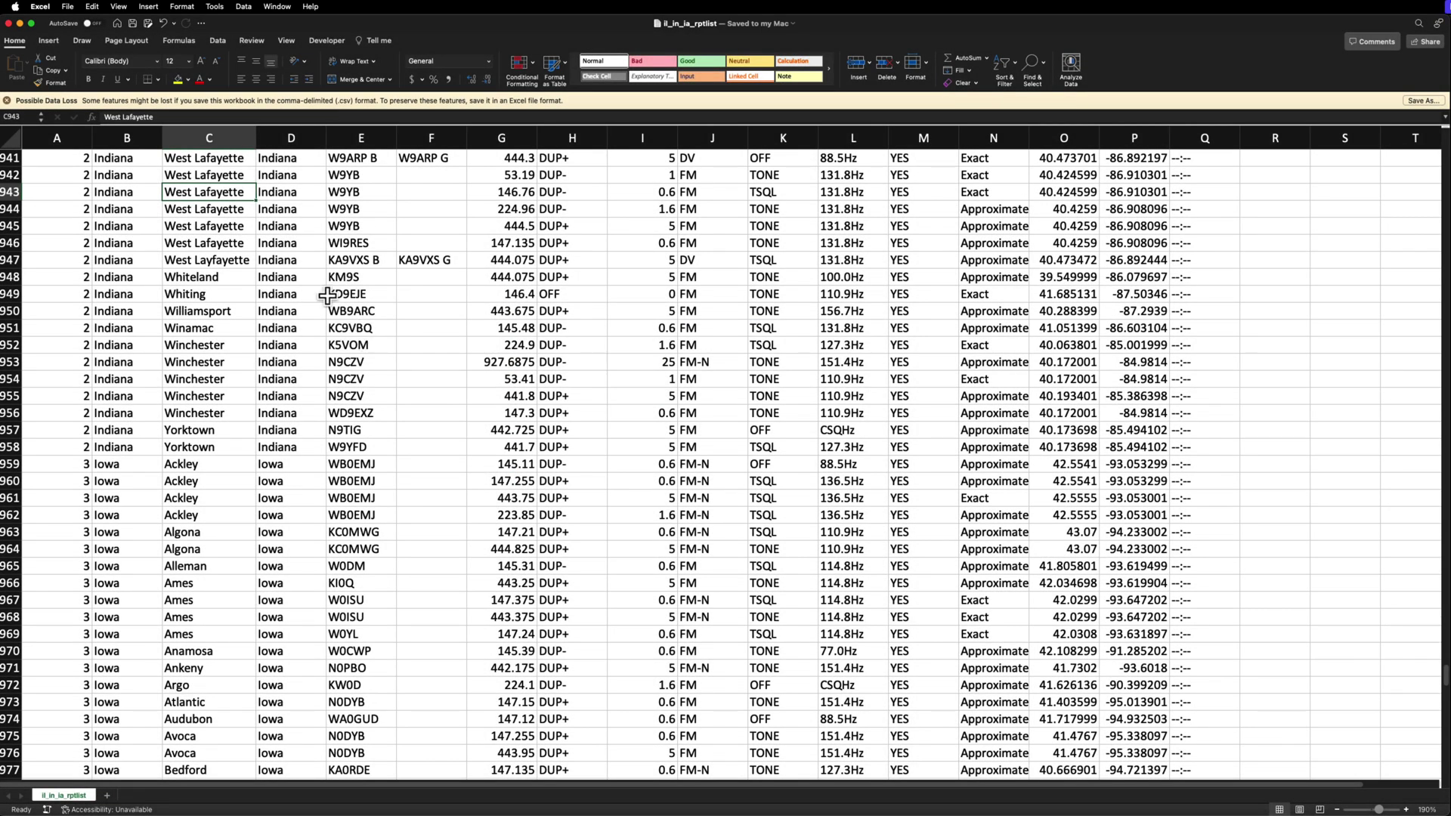
{"action": "scroll", "coordinate": [427, 270], "scroll_direction": "up", "scroll_amount": 10}
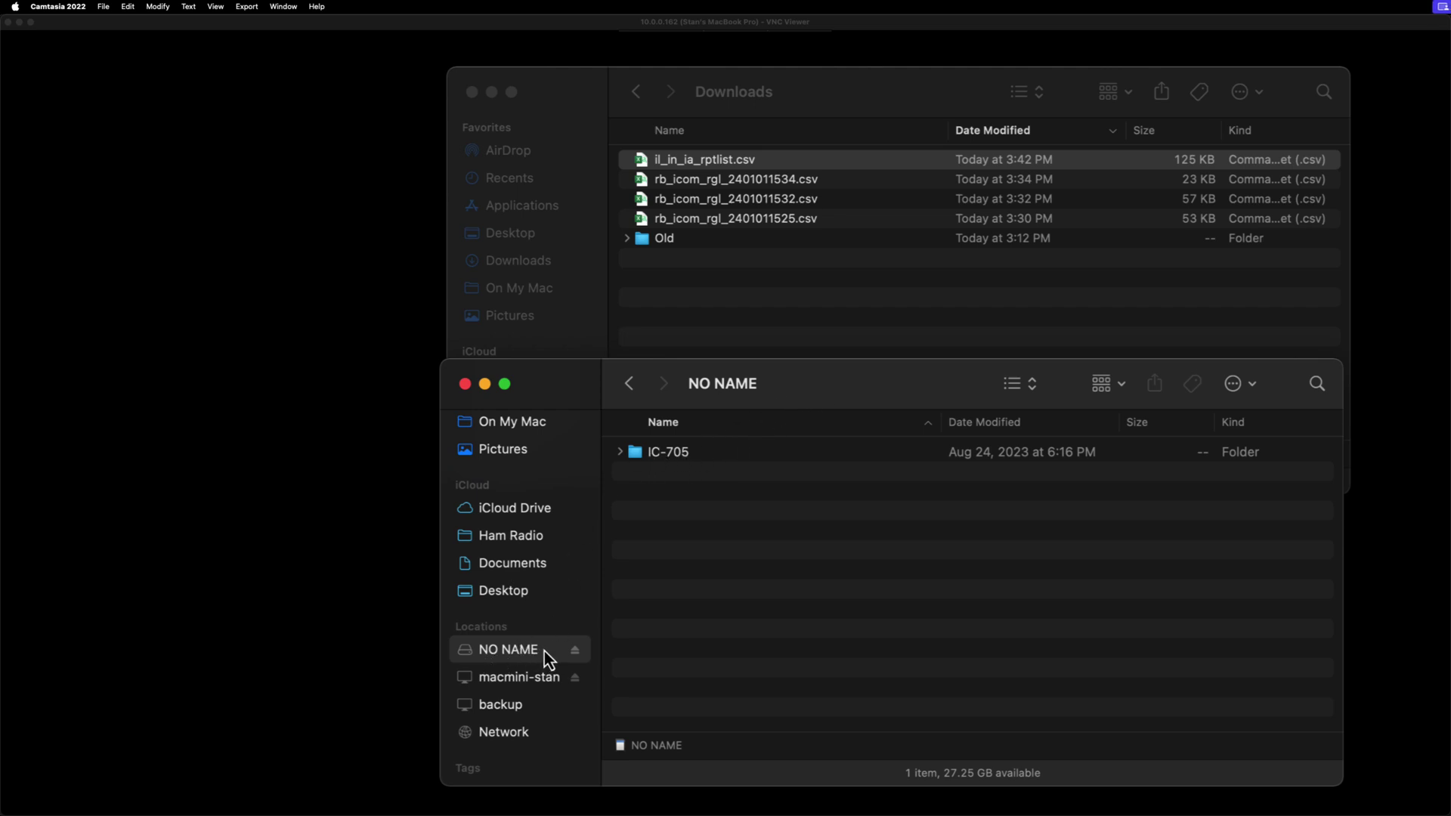
- Navigate to the NO NAME card's IC-705 › Csv › RptList folder
{"action": "left_click", "coordinate": [657, 458]}
{"action": "left_click", "coordinate": [659, 457]}
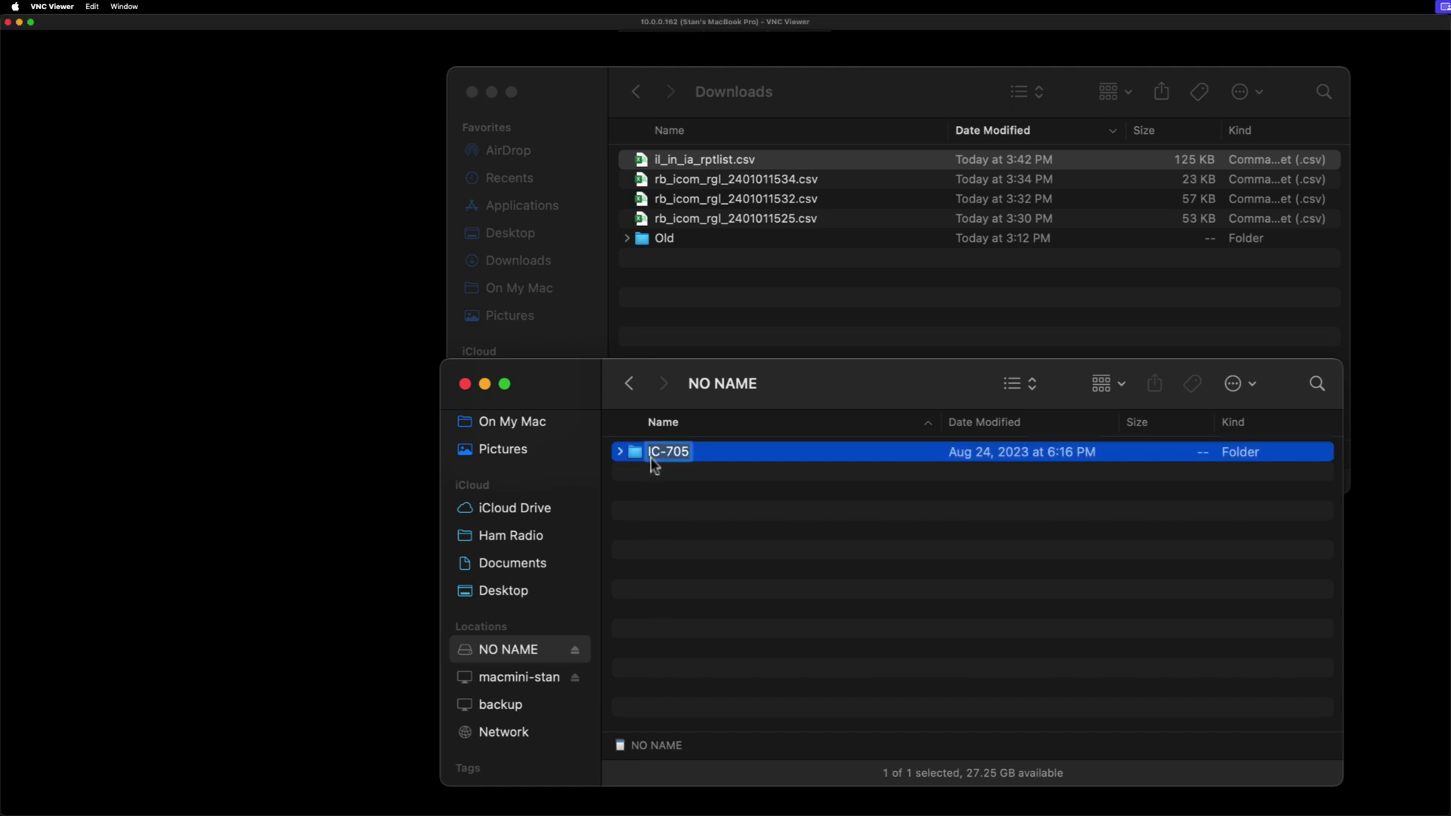
{"action": "double_click", "coordinate": [641, 454]}
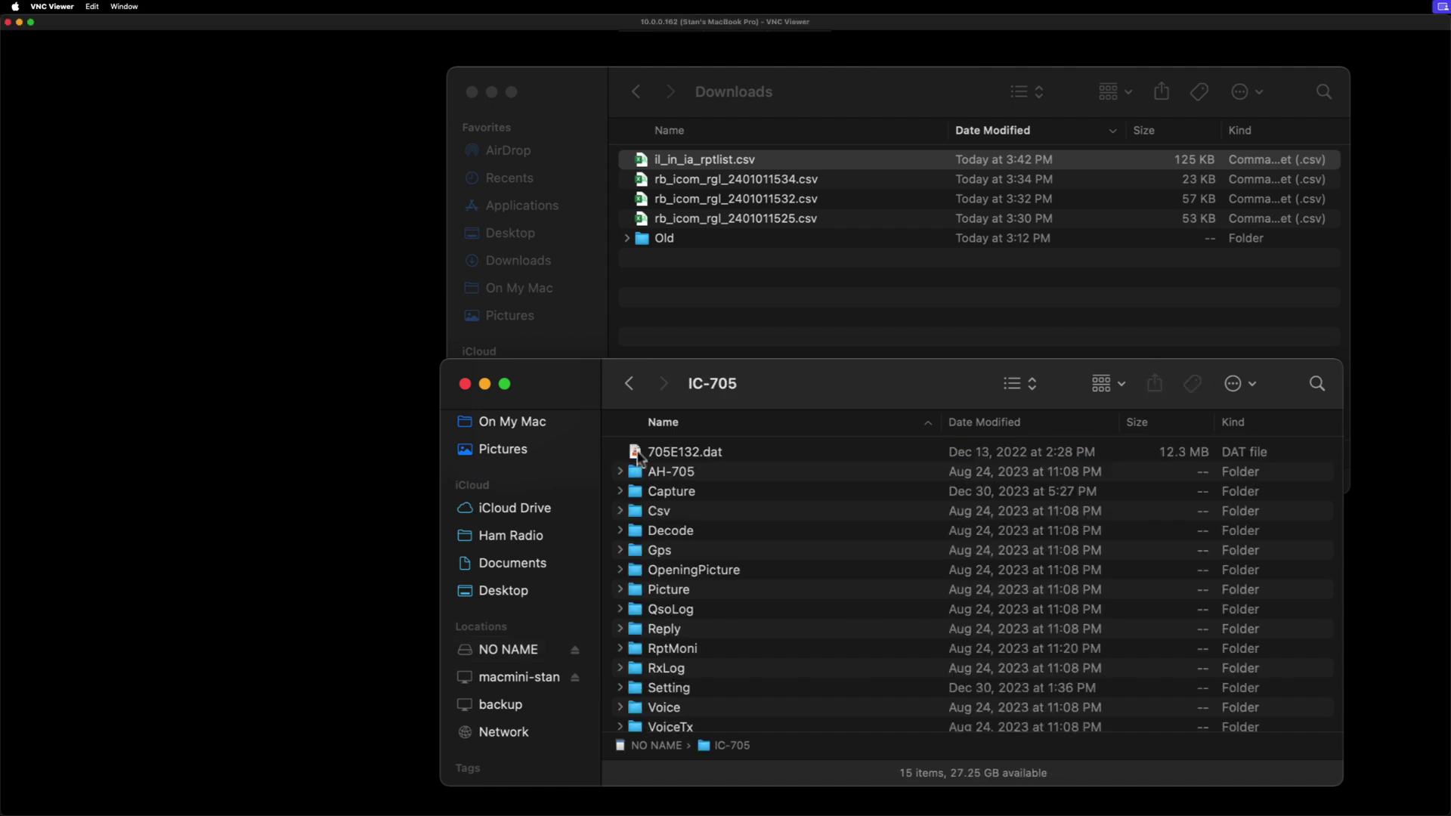
{"action": "double_click", "coordinate": [640, 514]}
{"action": "left_click", "coordinate": [637, 492]}
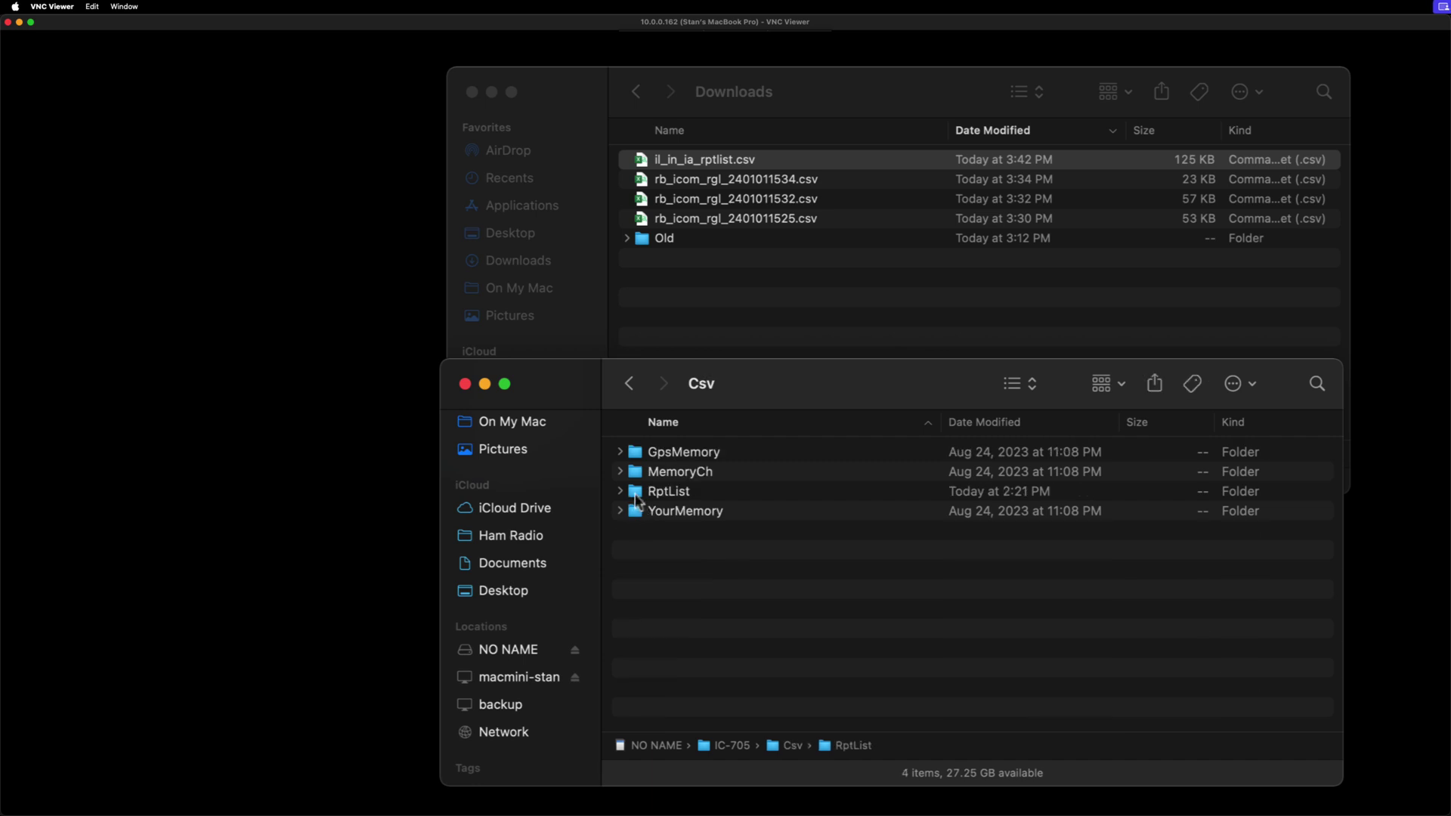
{"action": "double_click", "coordinate": [636, 495]}
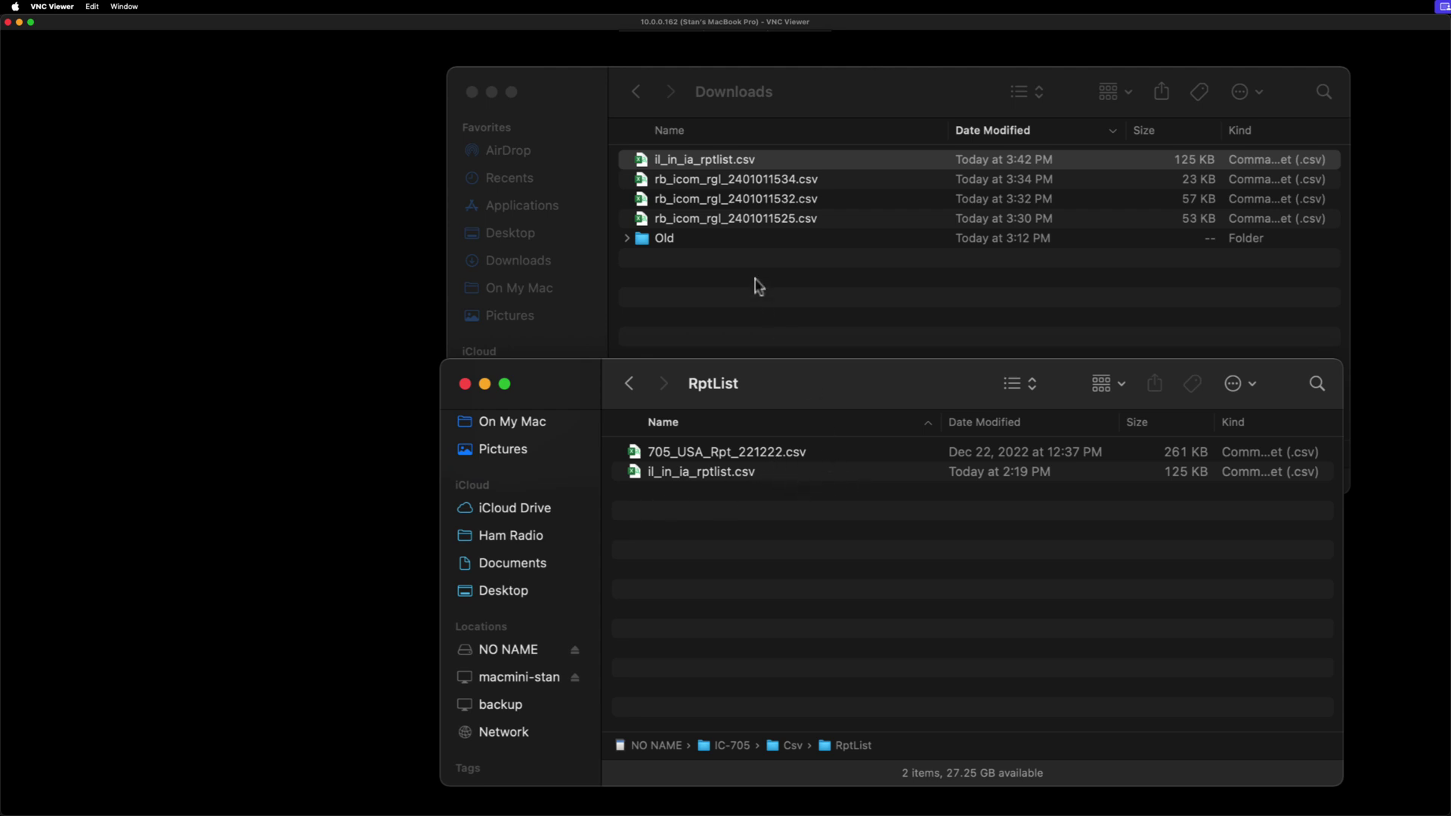
- Copy il_in_ia_rptlist.csv from Downloads into RptList, replacing the old copy, then eject the card
{"action": "left_click", "coordinate": [855, 121]}
{"action": "left_click_drag", "start_coordinate": [823, 160], "coordinate": [847, 652]}
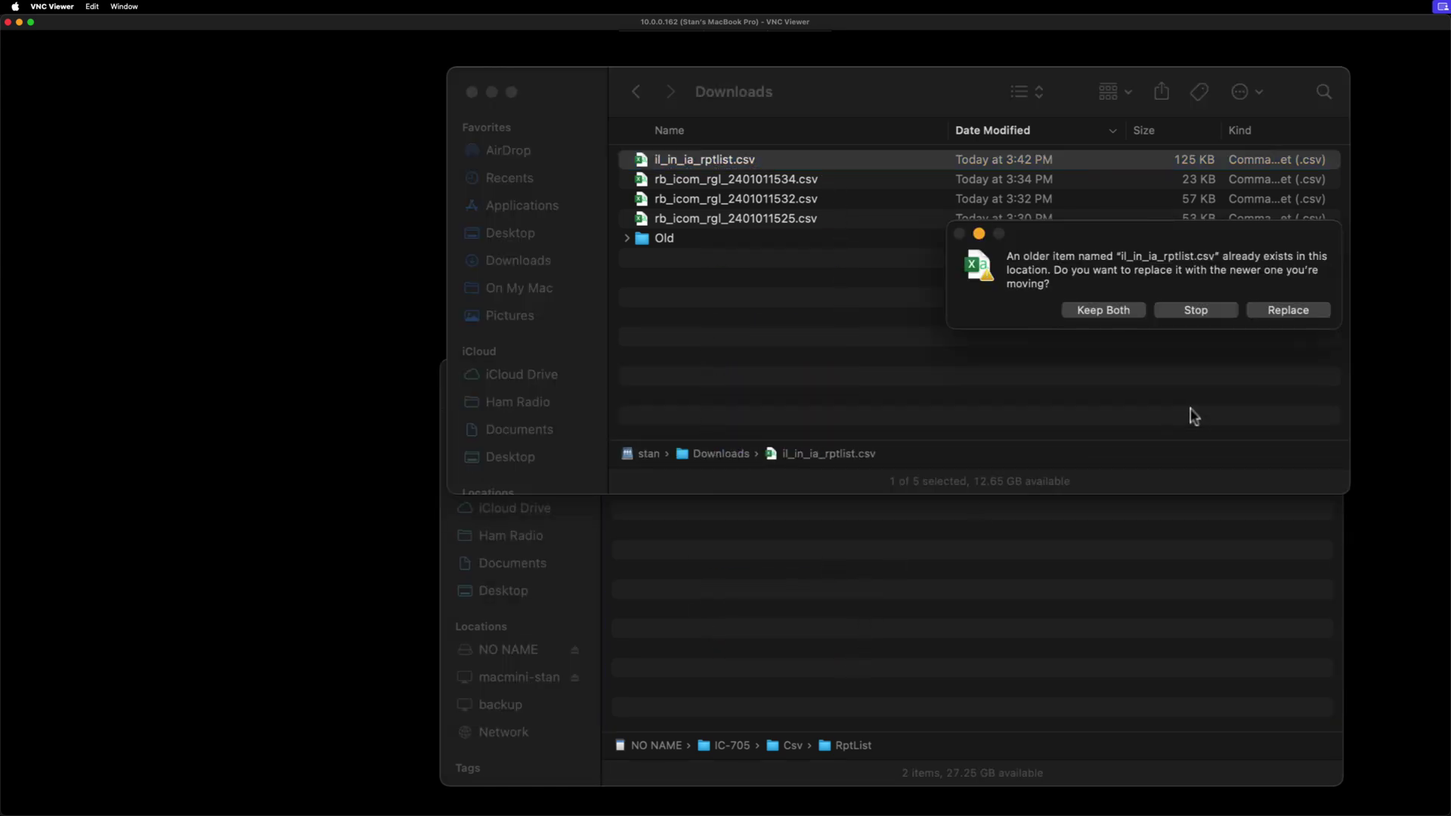
{"action": "left_click", "coordinate": [1287, 321]}
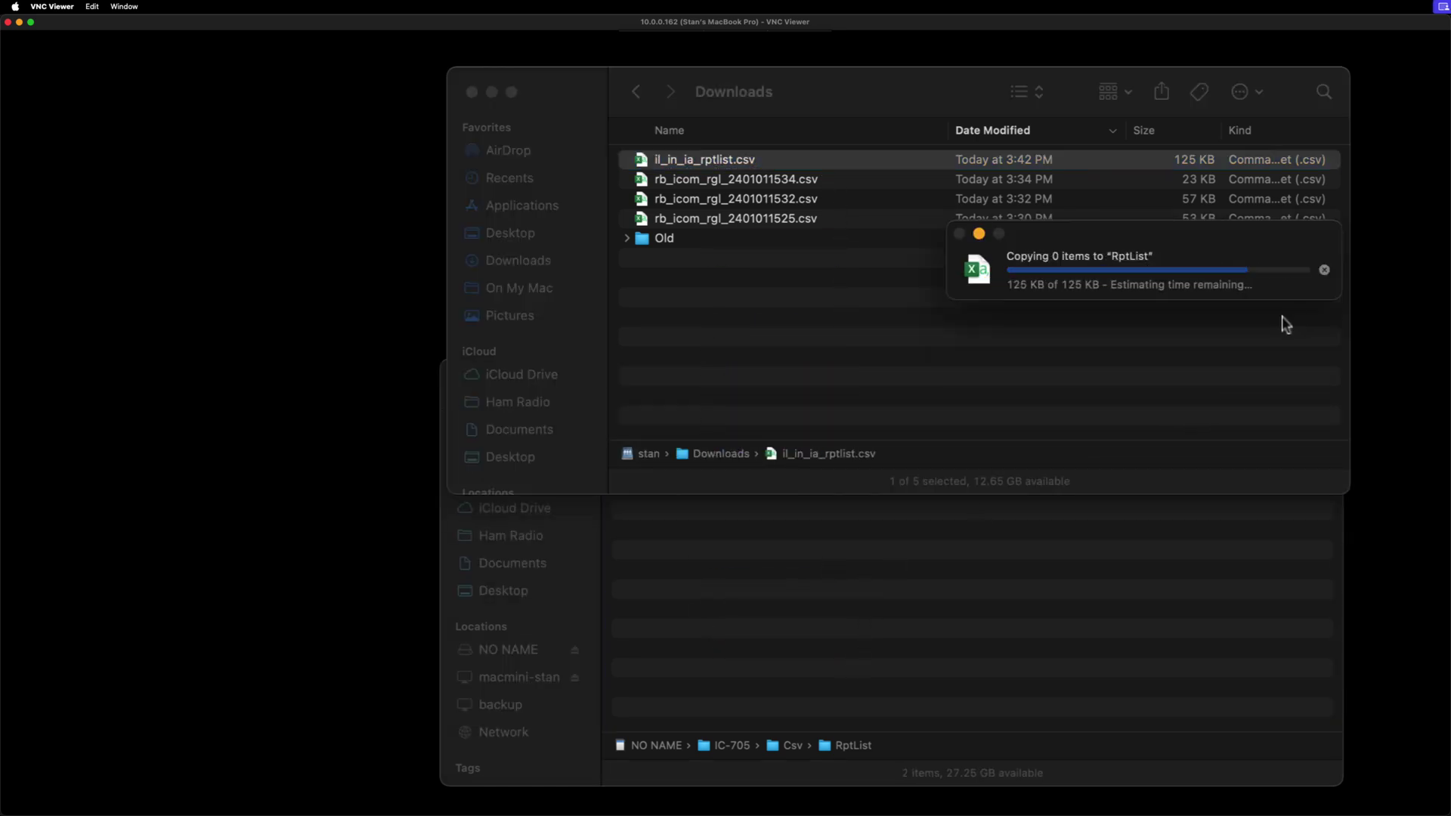
{"action": "left_click", "coordinate": [991, 535]}
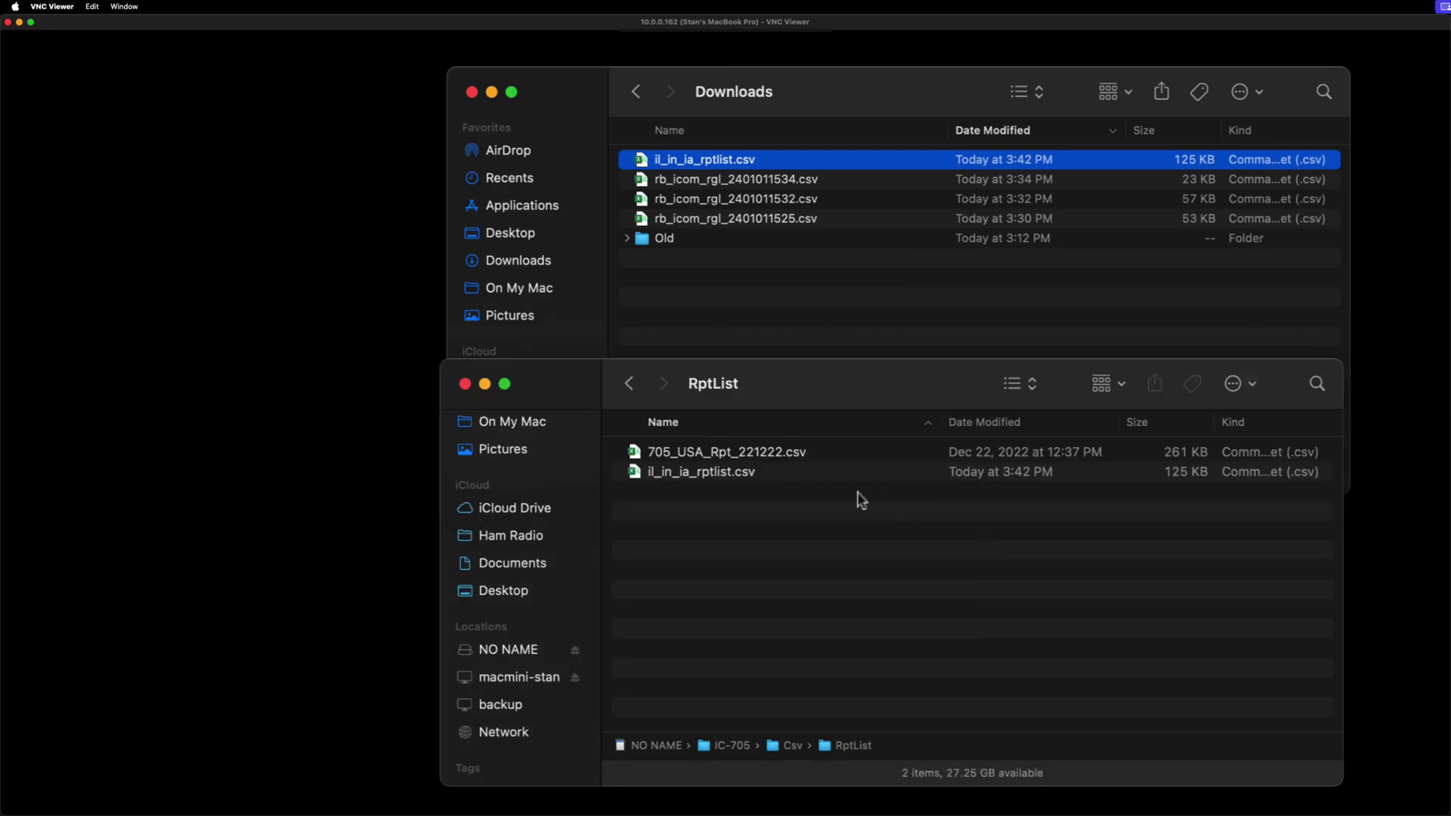
{"action": "left_click", "coordinate": [575, 651]}
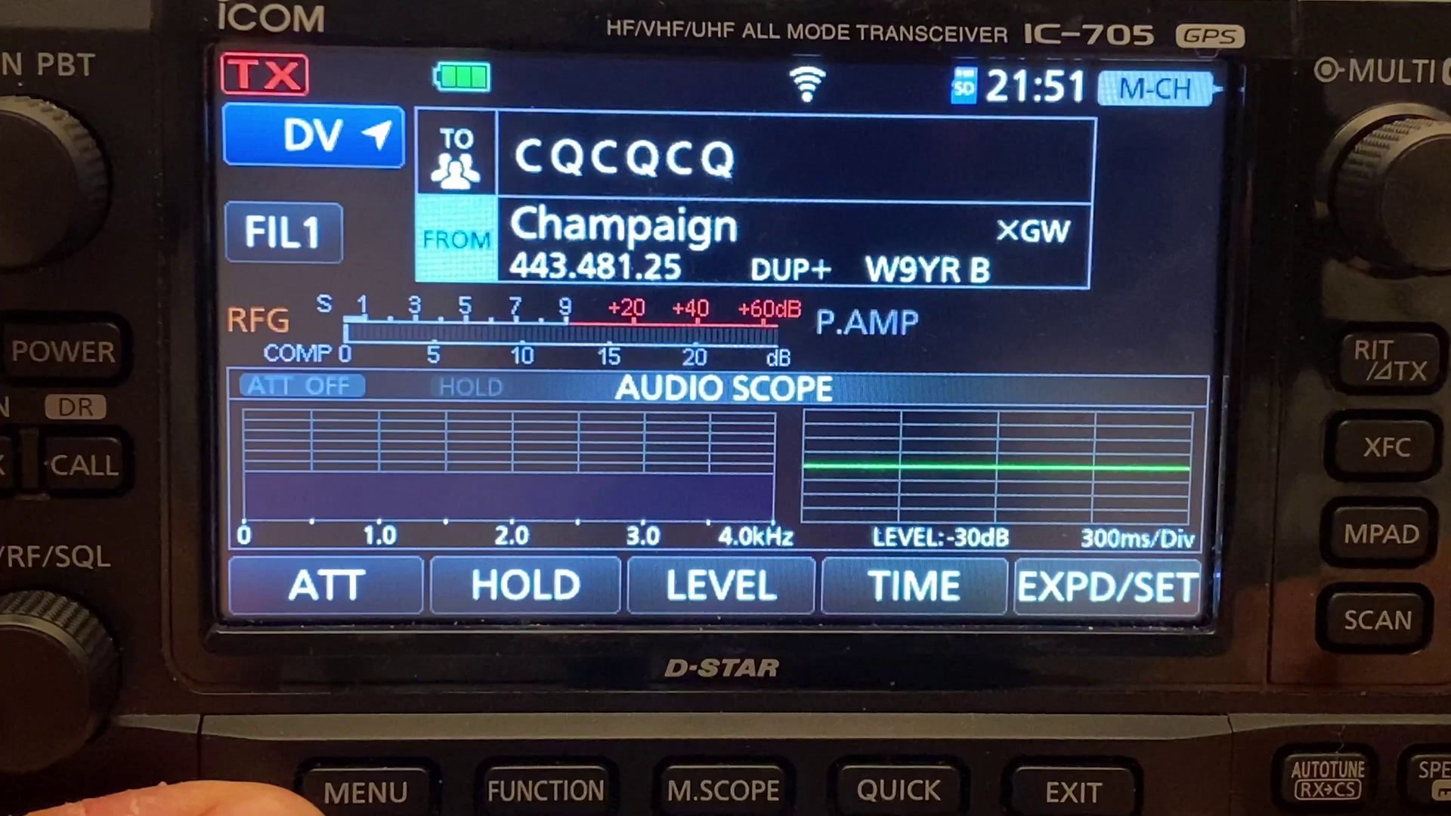
- Reach the Repeater List import under SET › SD Card › Import/Export › Import
{"action": "left_click", "coordinate": [375, 802]}
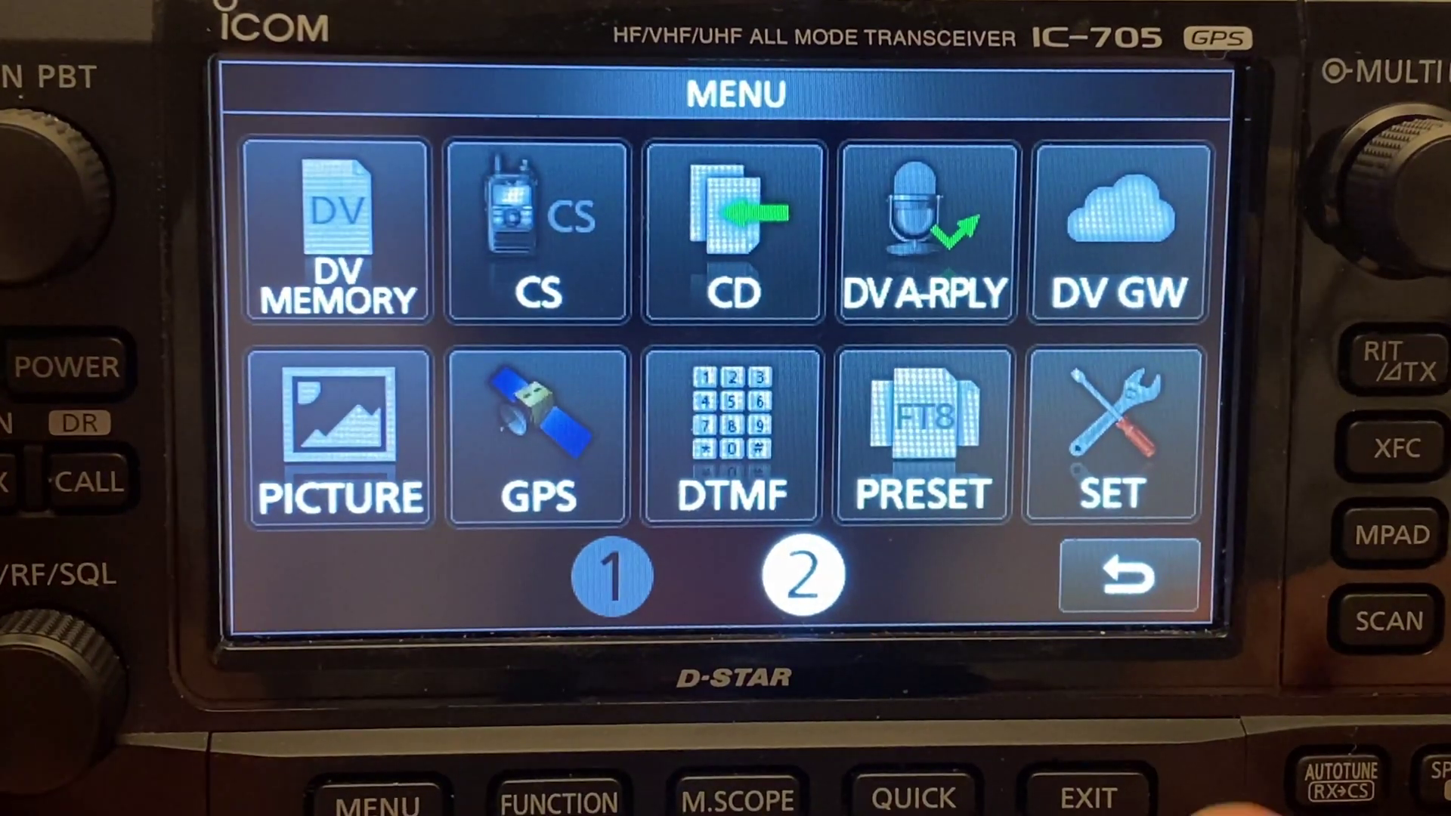
{"action": "left_click", "coordinate": [1111, 454]}
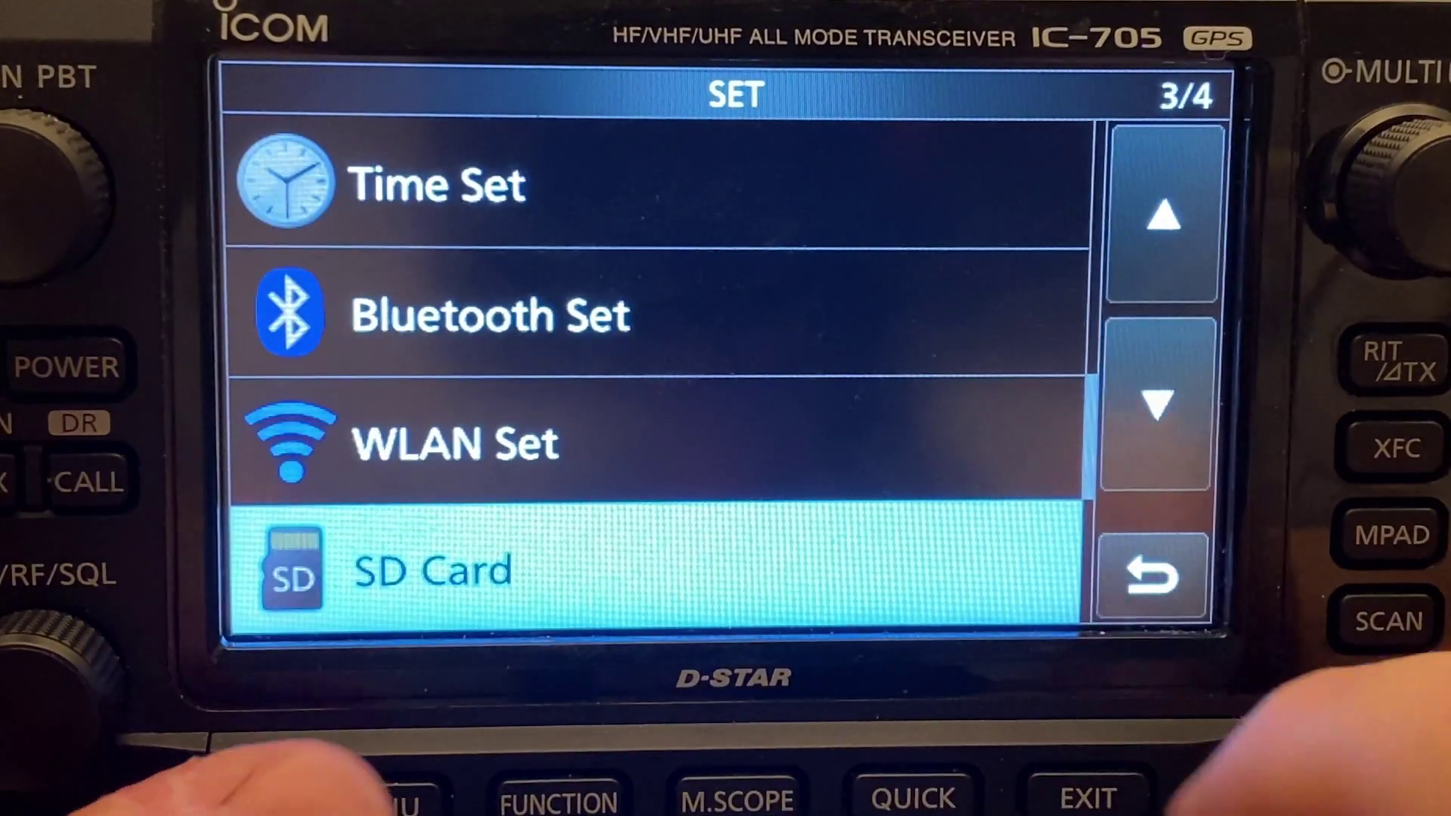
{"action": "left_click", "coordinate": [822, 582]}
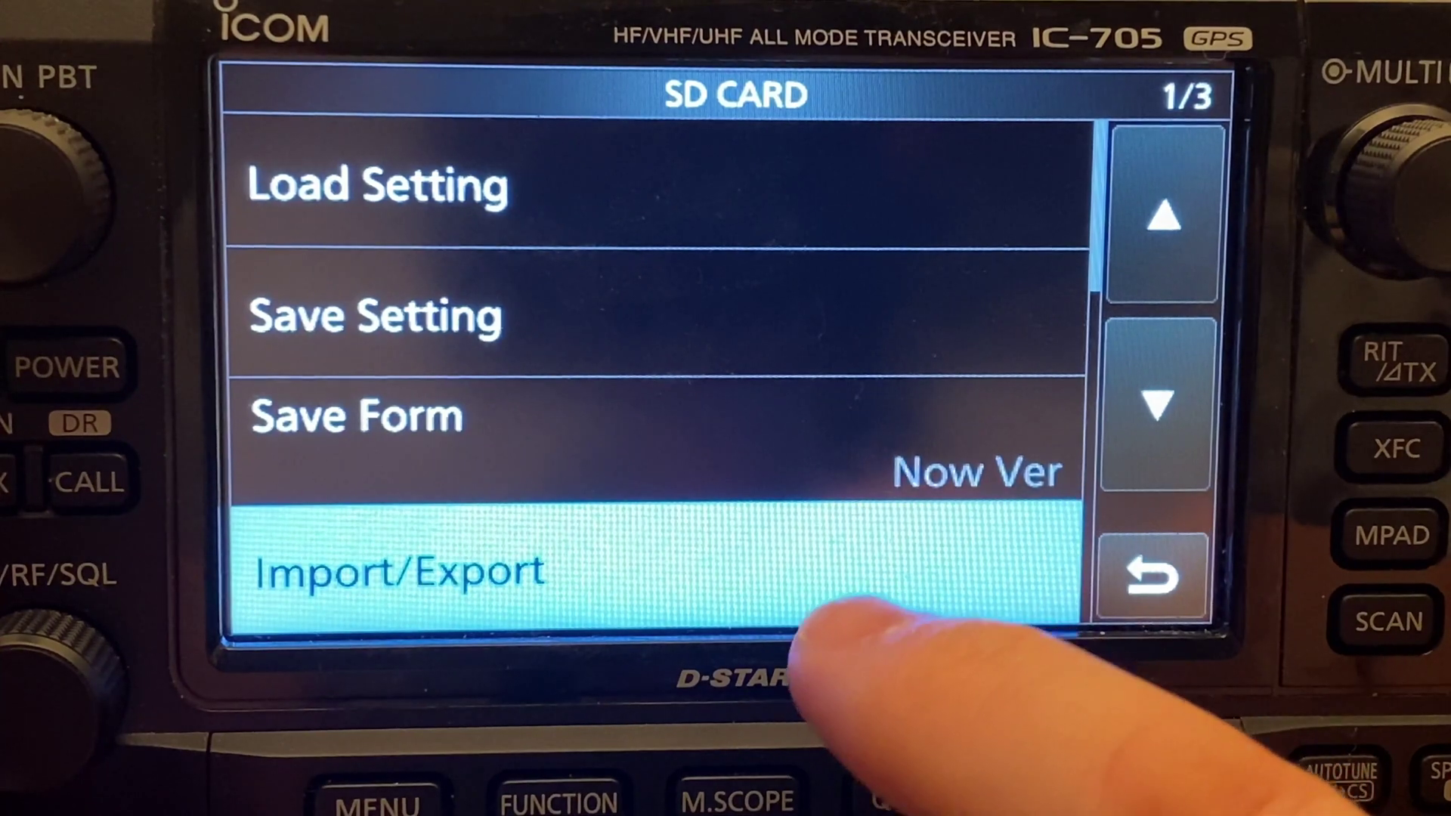
{"action": "left_click", "coordinate": [828, 560]}
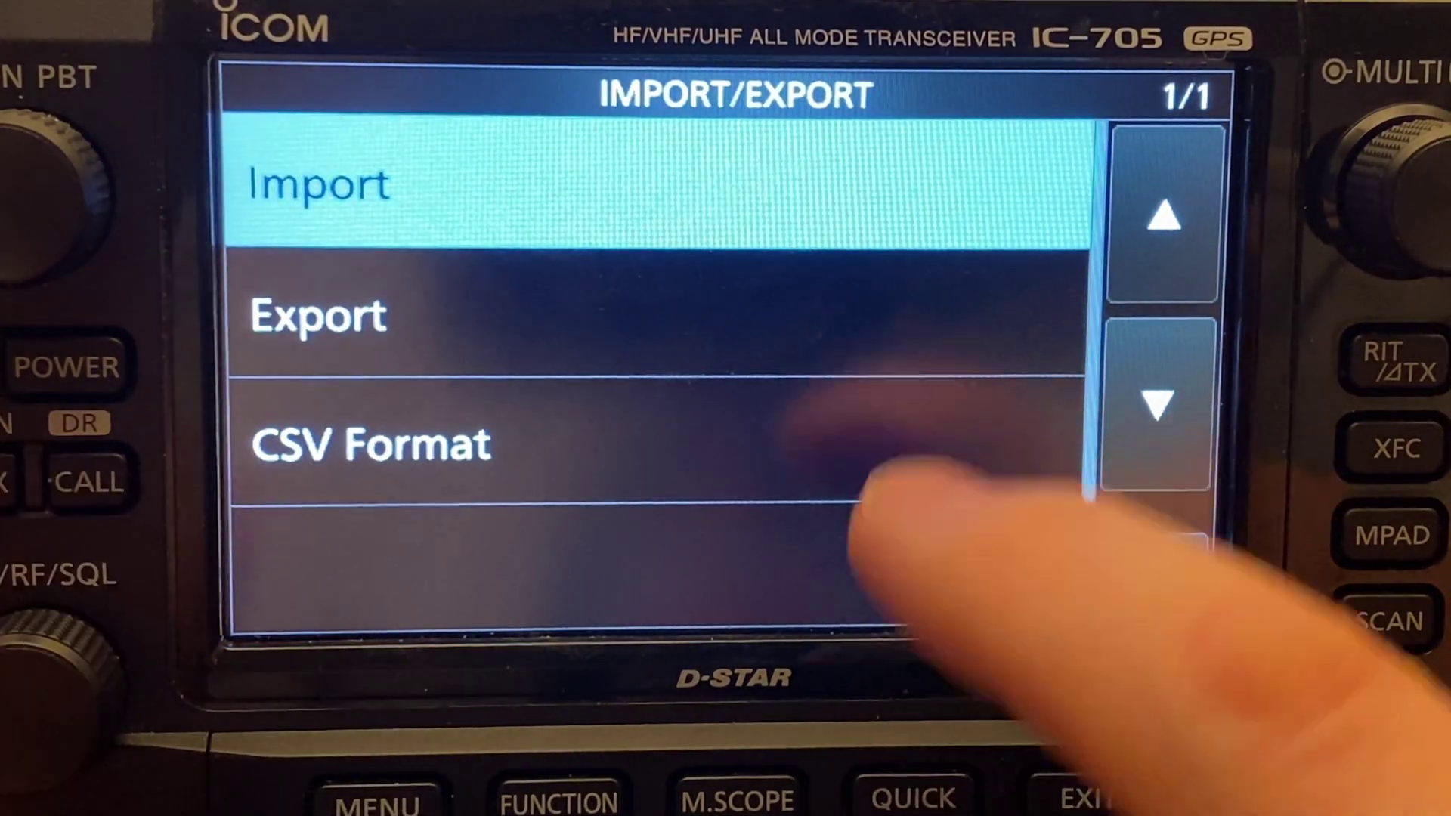
{"action": "left_click", "coordinate": [873, 196]}
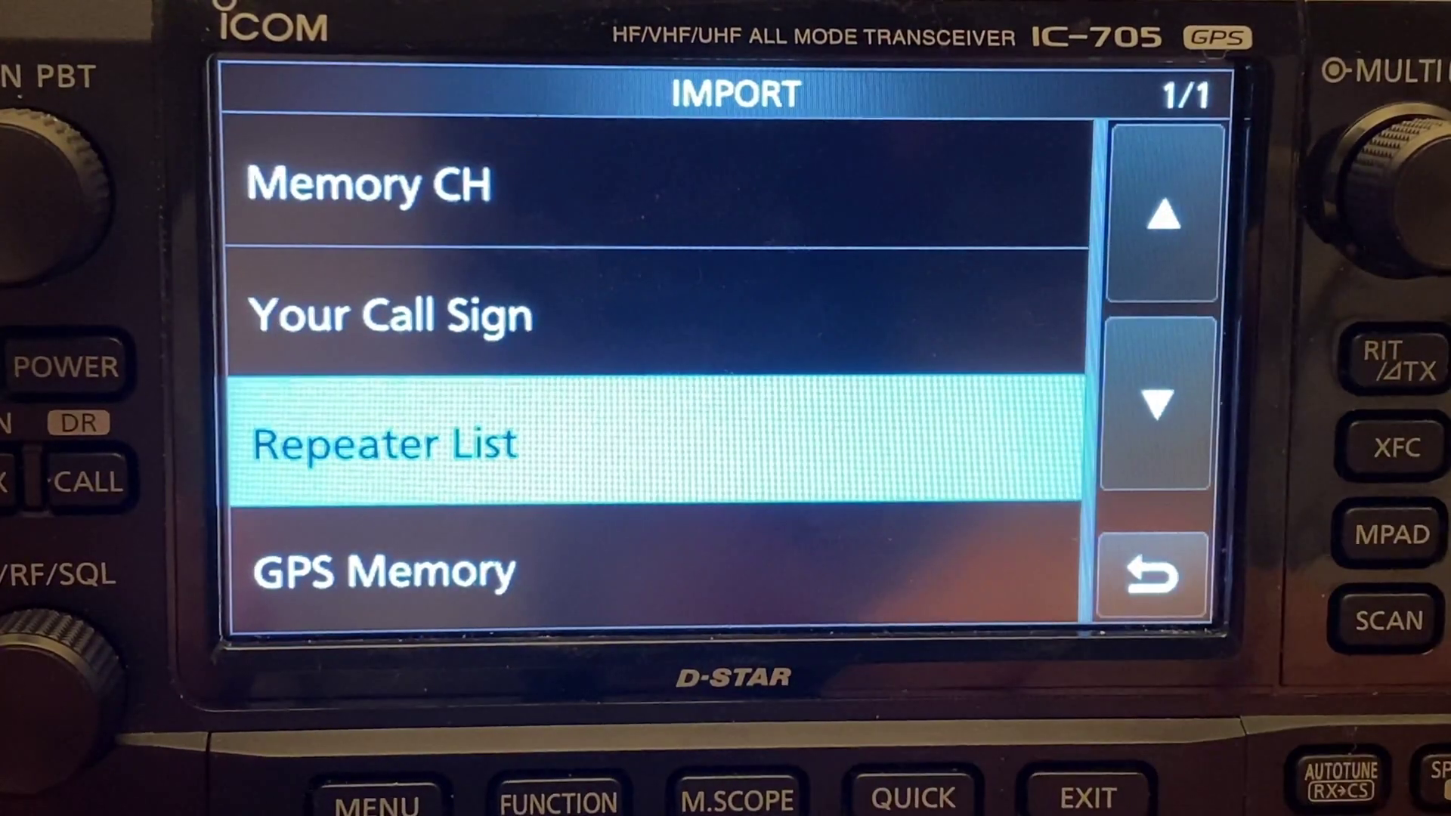
{"action": "left_click", "coordinate": [858, 453]}
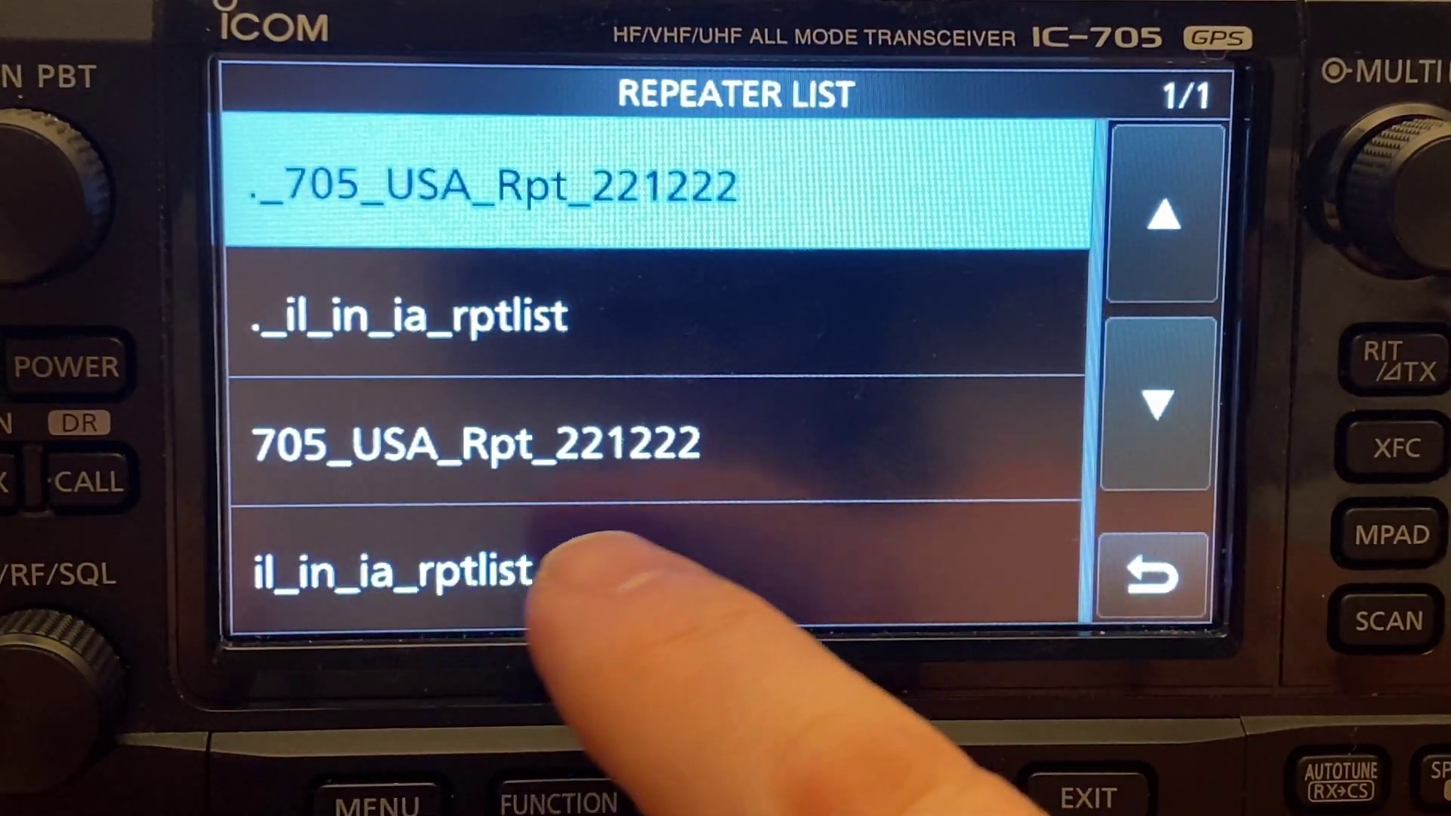
- Import il_in_ia_rptlist keeping SKIP settings, then power-cycle the radio
{"action": "left_click", "coordinate": [628, 571]}
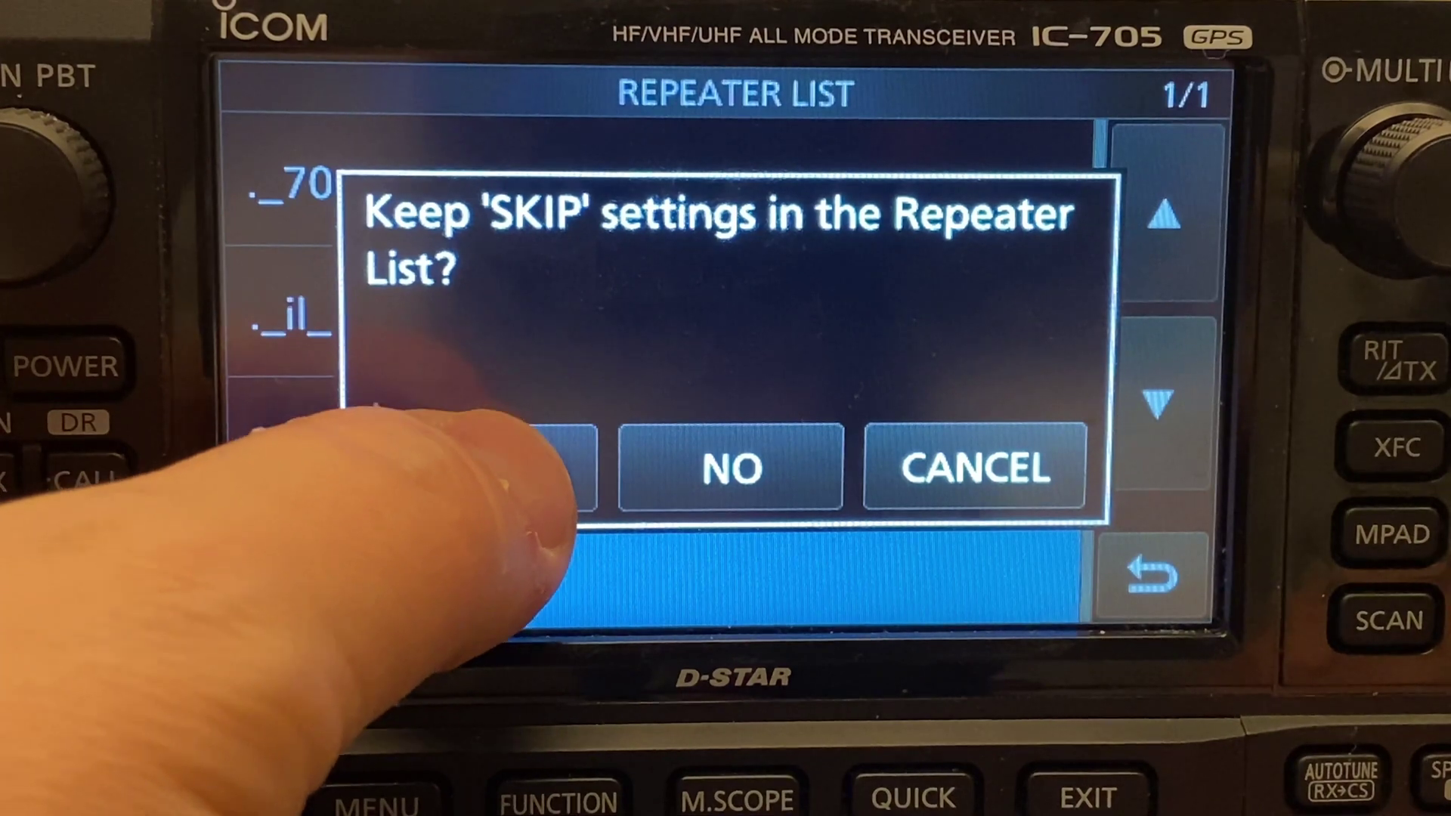
{"action": "left_click", "coordinate": [483, 469]}
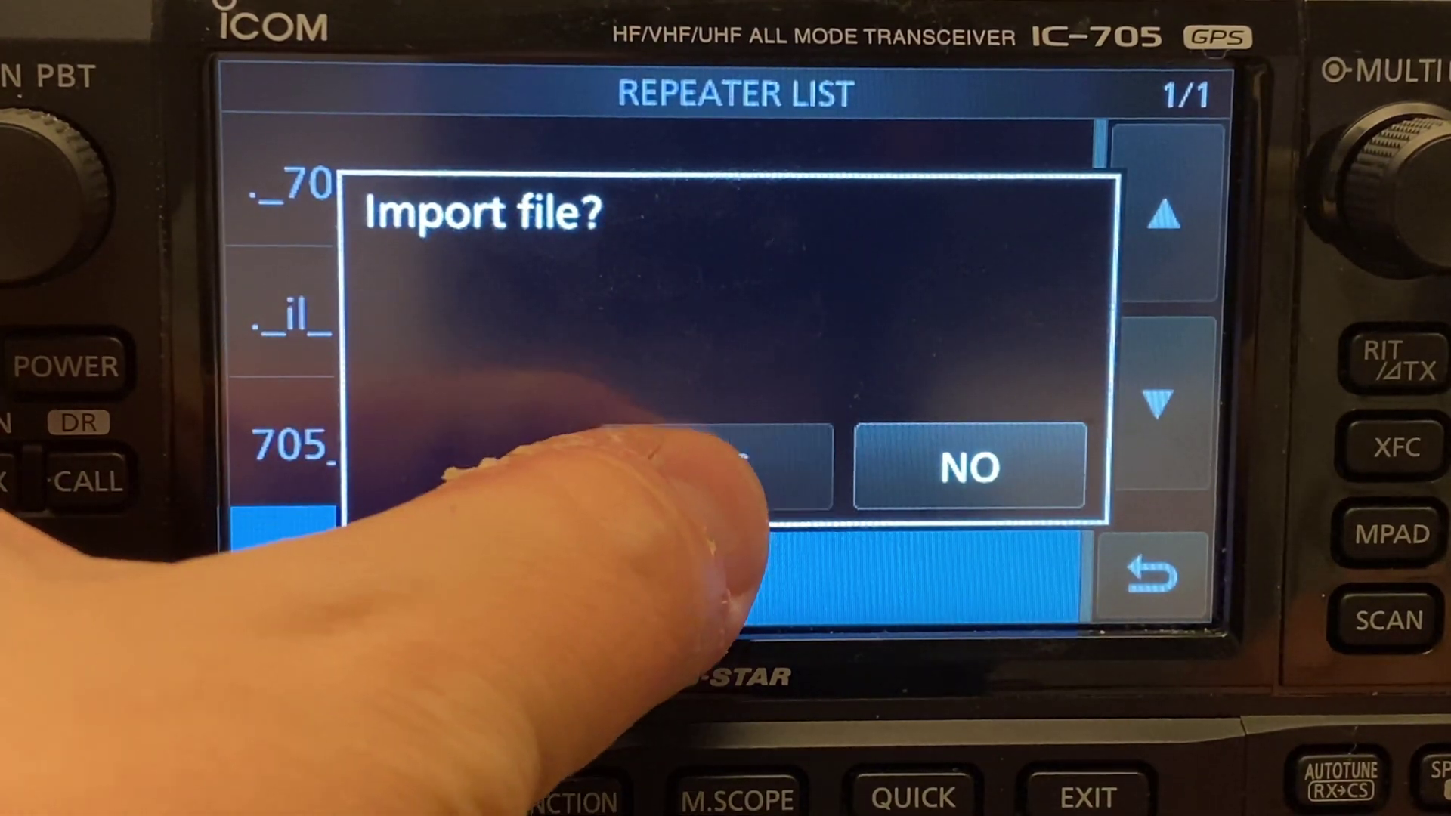
{"action": "left_click", "coordinate": [715, 468]}
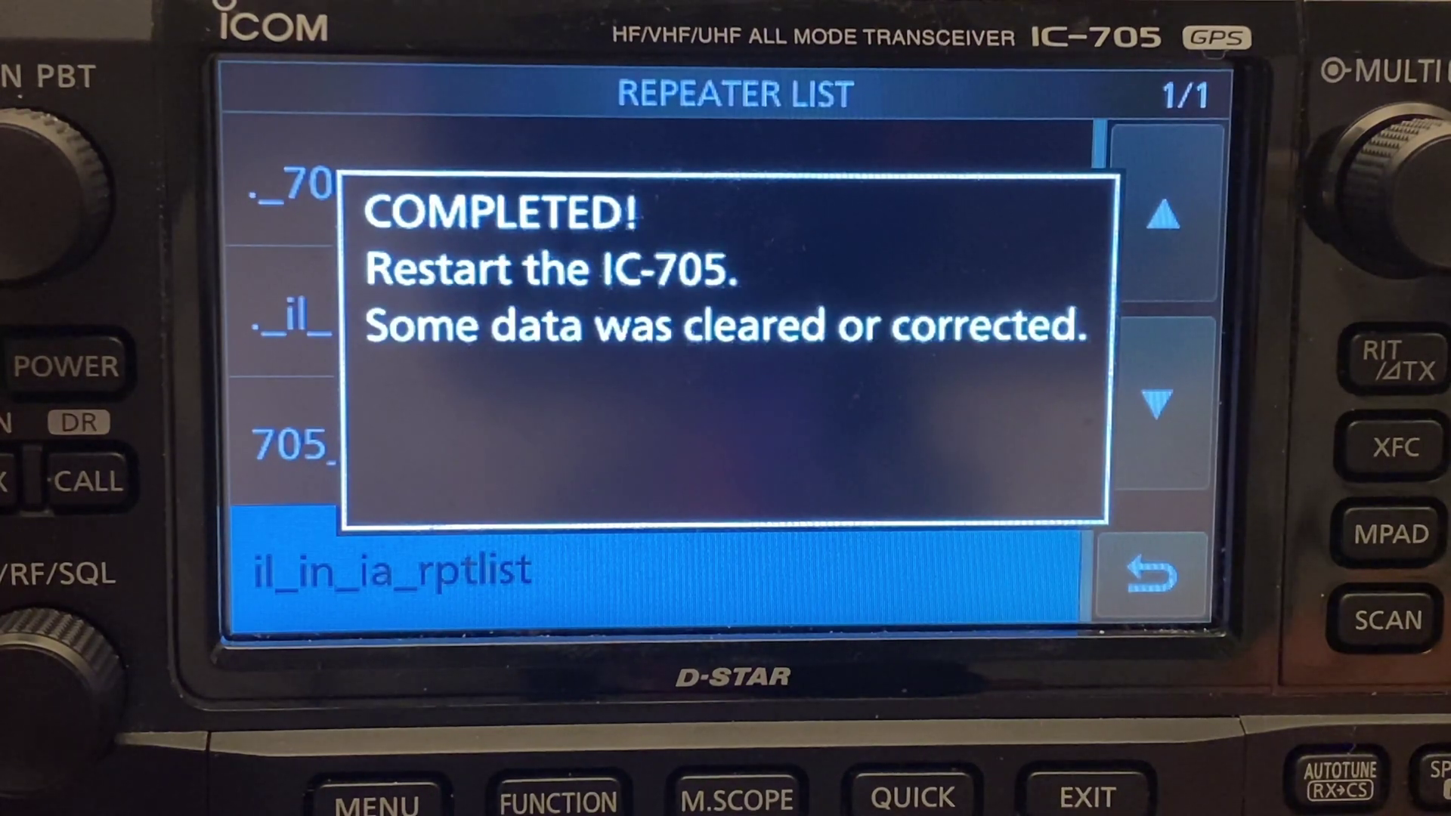
{"action": "left_click", "coordinate": [66, 367]}
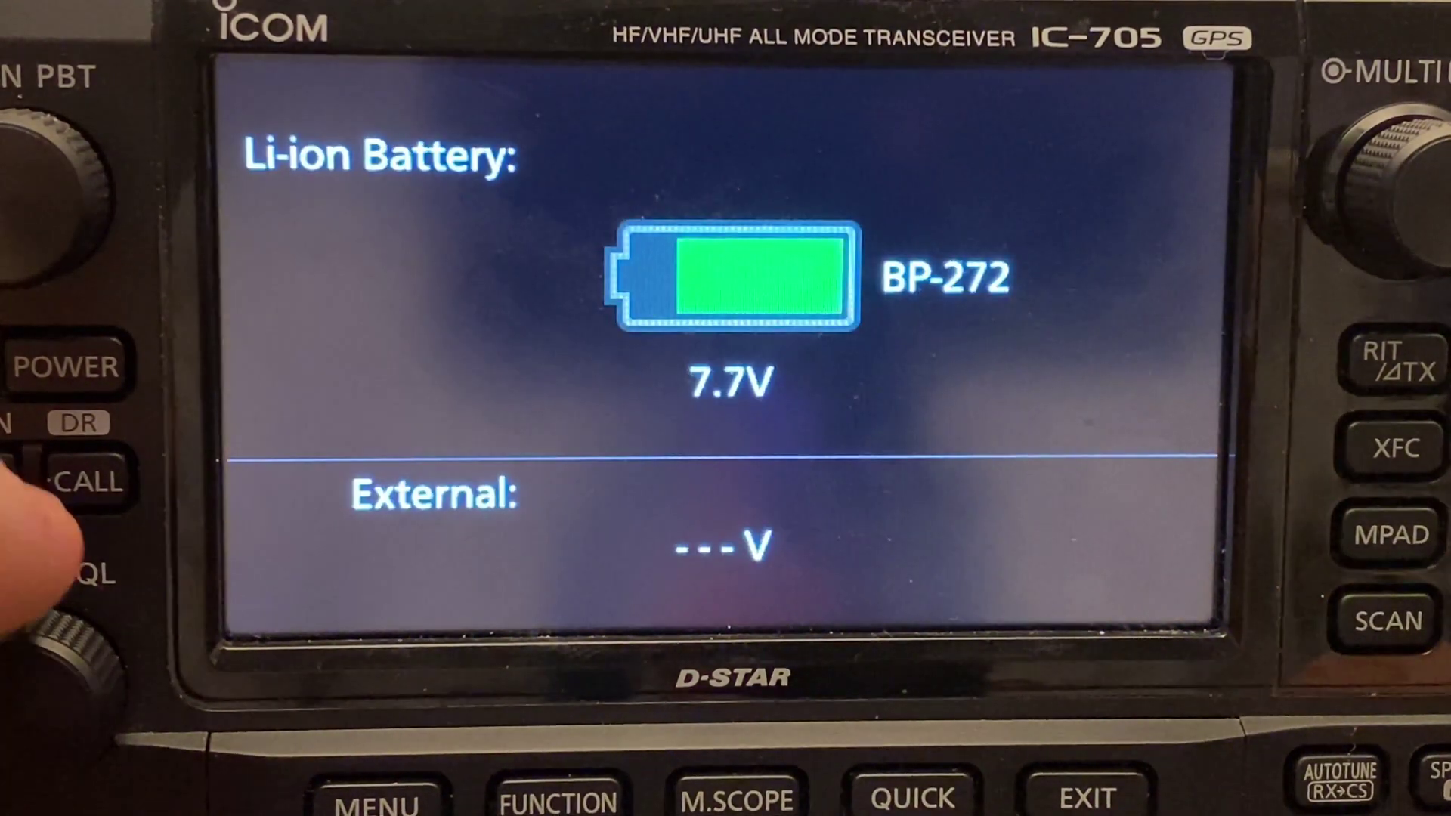
{"action": "scroll", "coordinate": [57, 657], "scroll_direction": "down", "scroll_amount": 2}
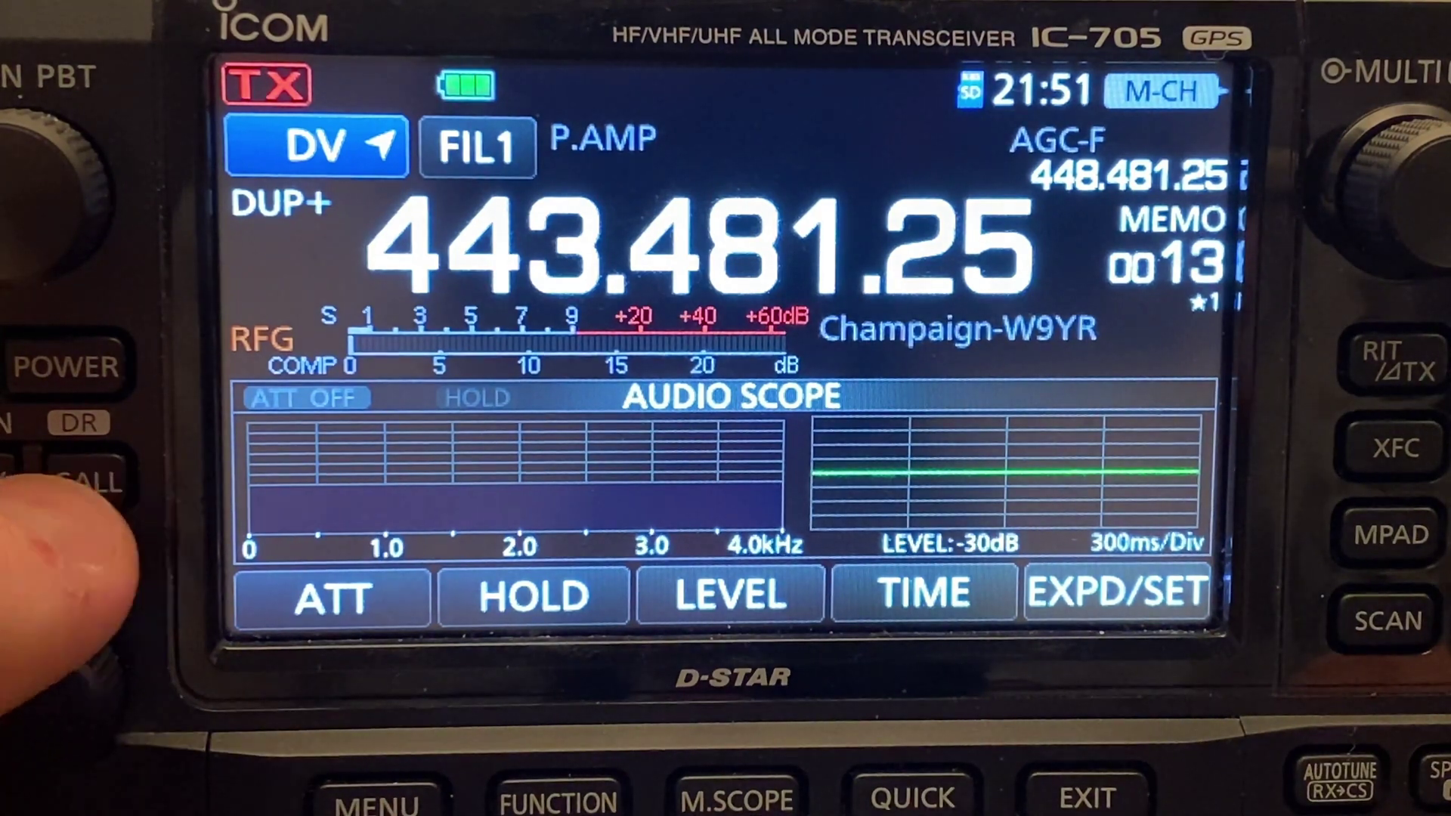
- Switch to DR mode and choose Champaign W9YR B from Near Repeater (ALL) as FROM
{"action": "left_click", "coordinate": [79, 453]}
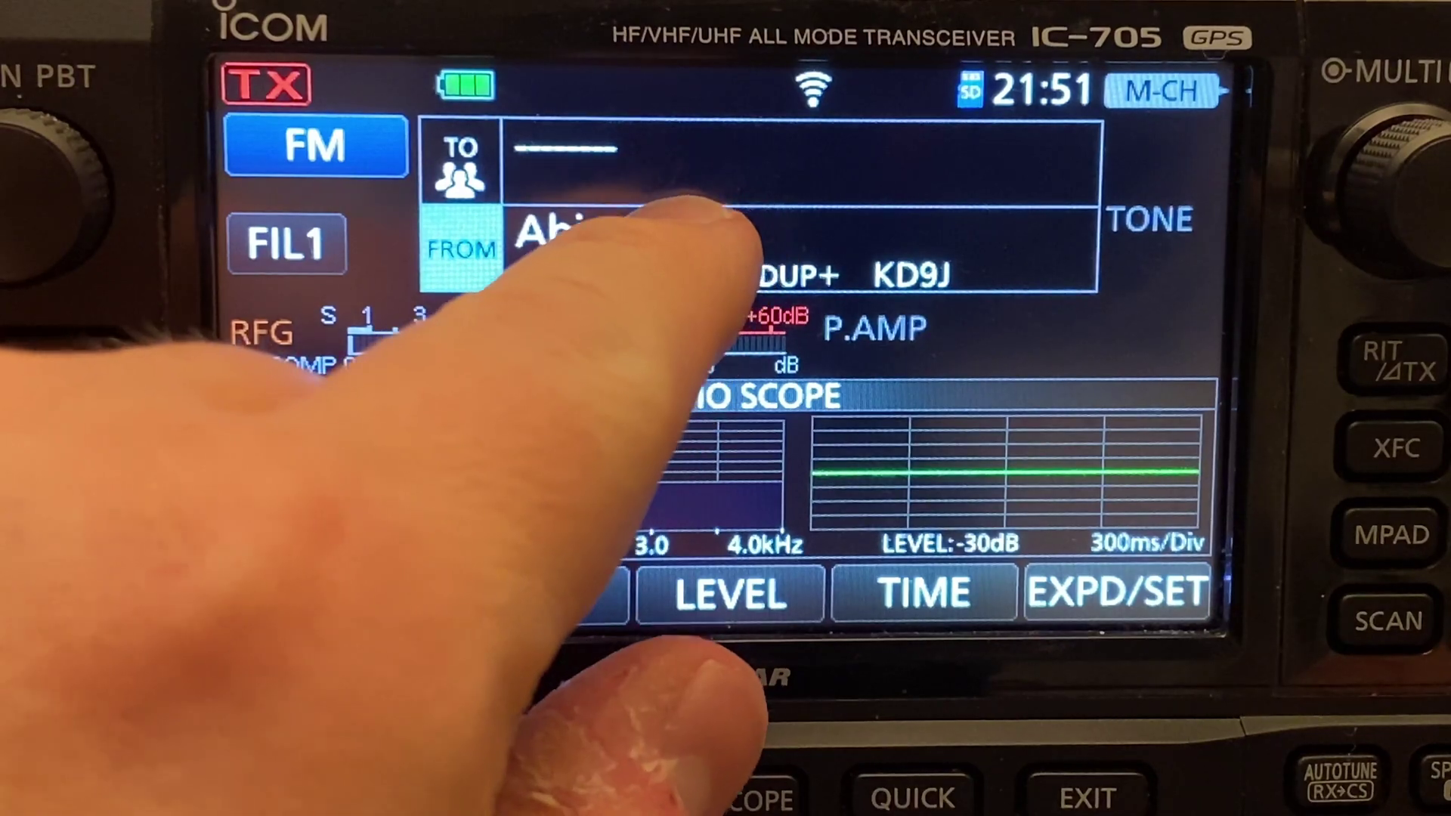
{"action": "left_click", "coordinate": [665, 249]}
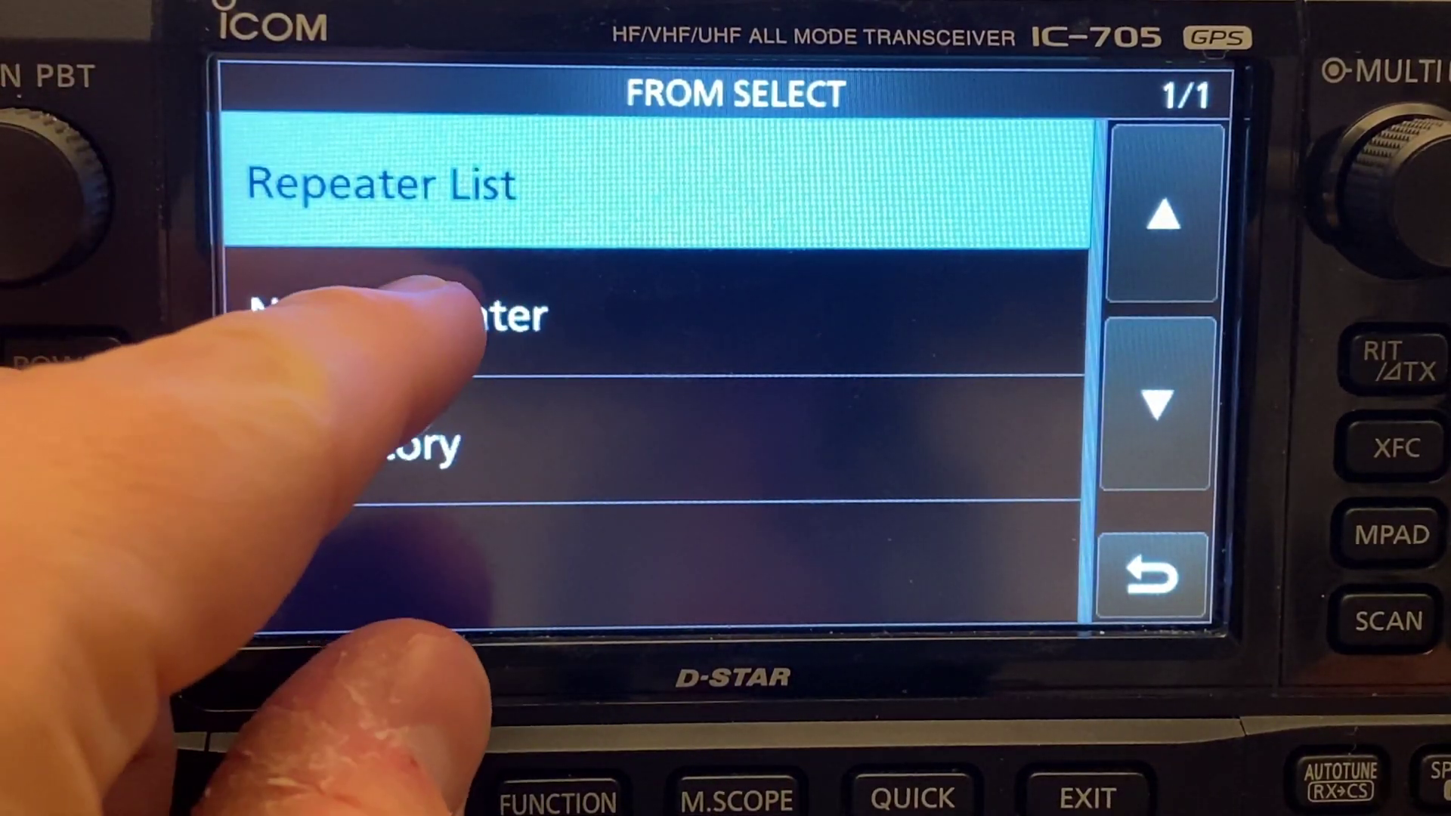
{"action": "left_click", "coordinate": [468, 310]}
{"action": "left_click", "coordinate": [427, 185]}
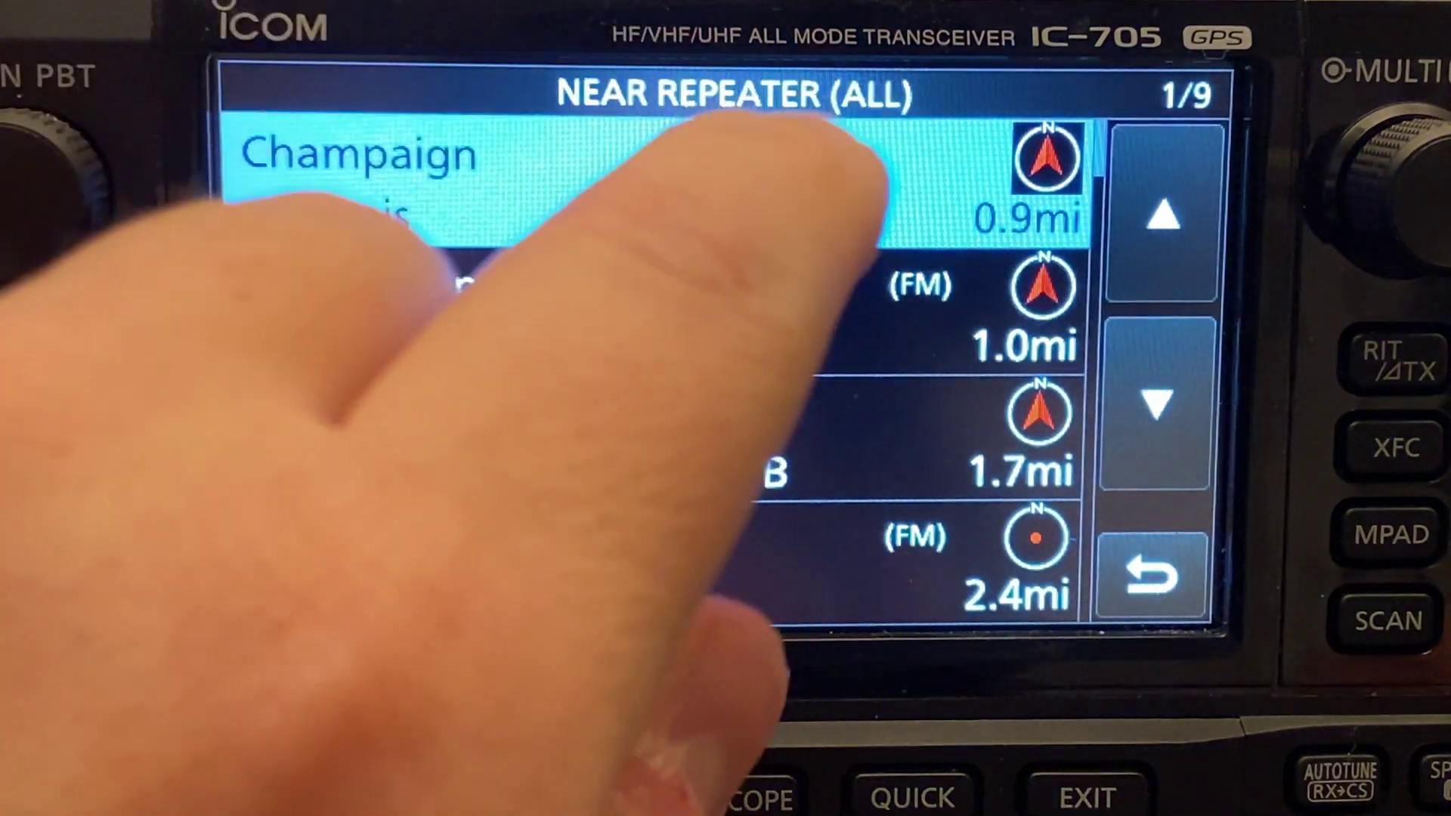
{"action": "left_click", "coordinate": [748, 166]}
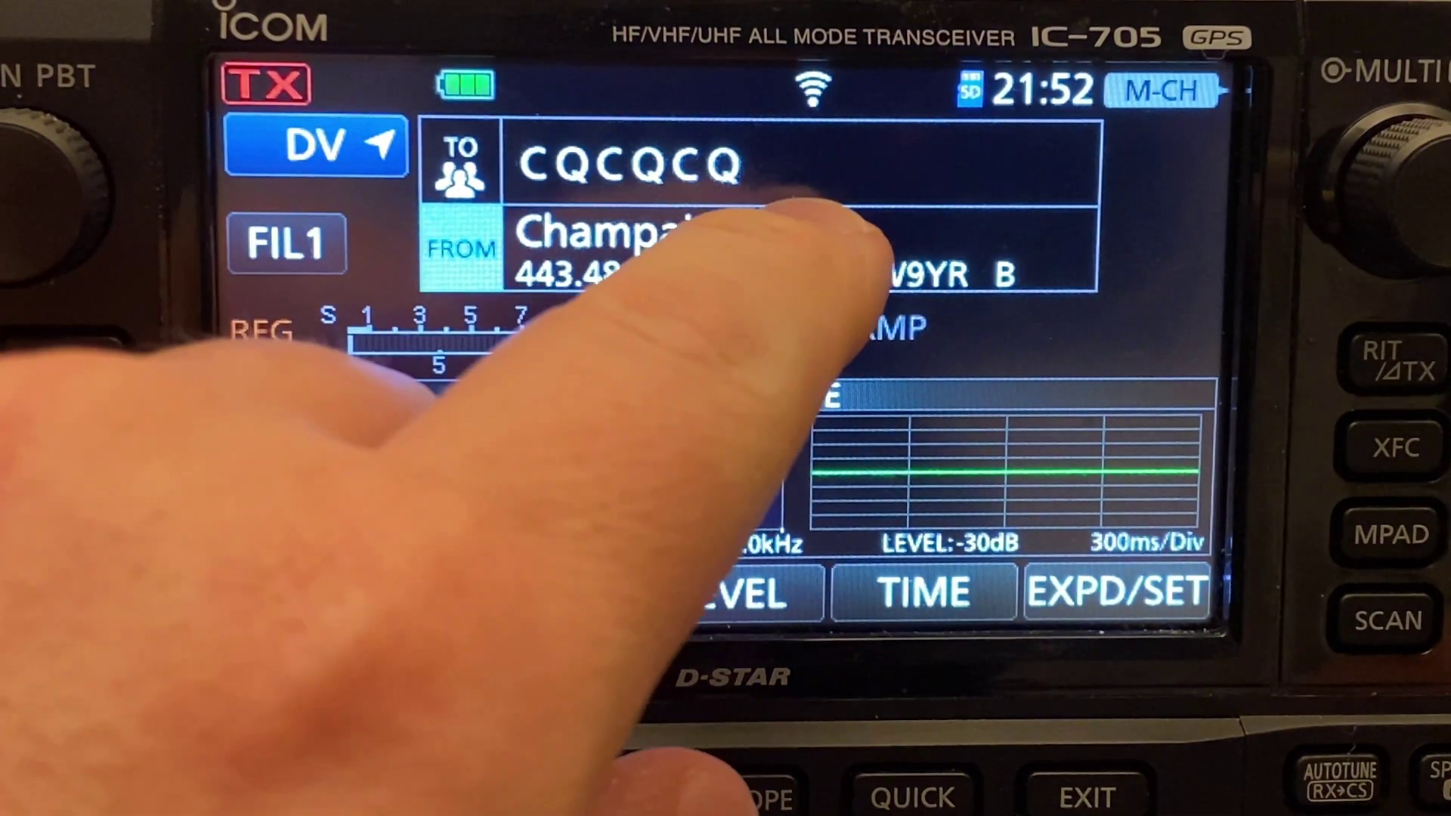
{"action": "left_click", "coordinate": [819, 257]}
- Show the Near Repeater (FM) list and scroll through its five pages
{"action": "left_click", "coordinate": [522, 306]}
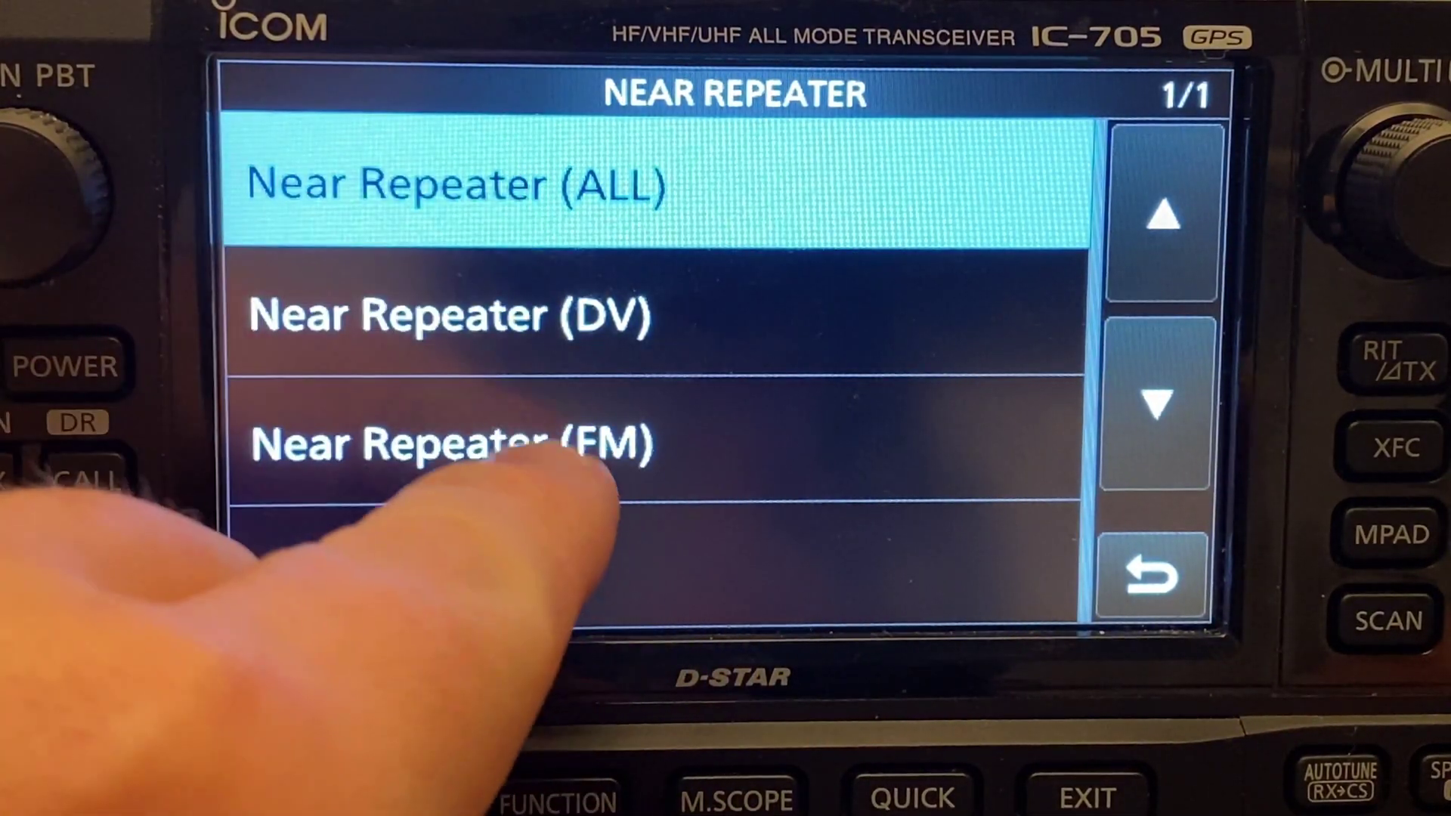
{"action": "left_click", "coordinate": [562, 448]}
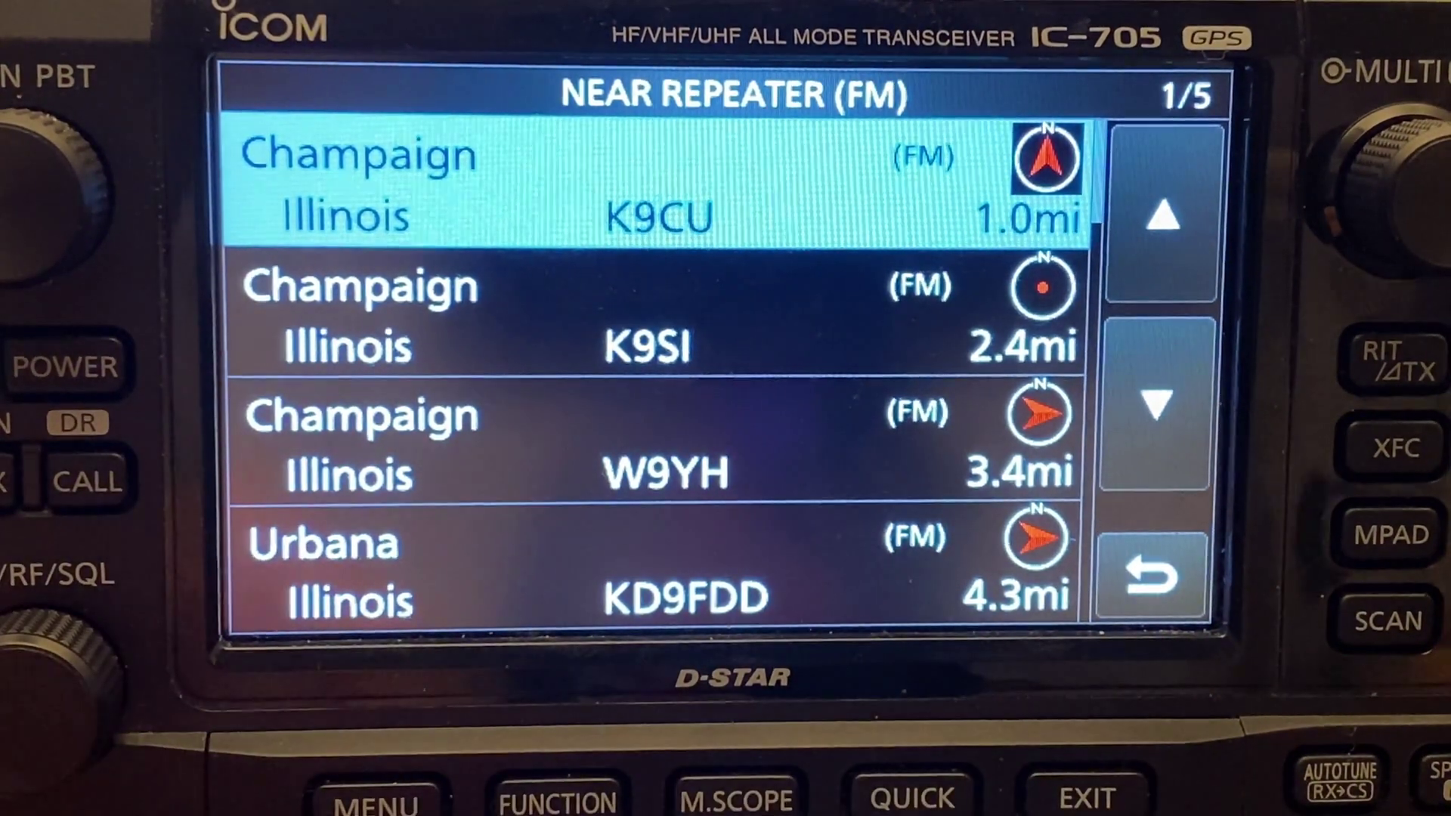
{"action": "scroll", "coordinate": [654, 370], "scroll_direction": "down", "scroll_amount": 7}
{"action": "scroll", "coordinate": [654, 371], "scroll_direction": "down", "scroll_amount": 7}
{"action": "scroll", "coordinate": [653, 370], "scroll_direction": "down", "scroll_amount": 4}
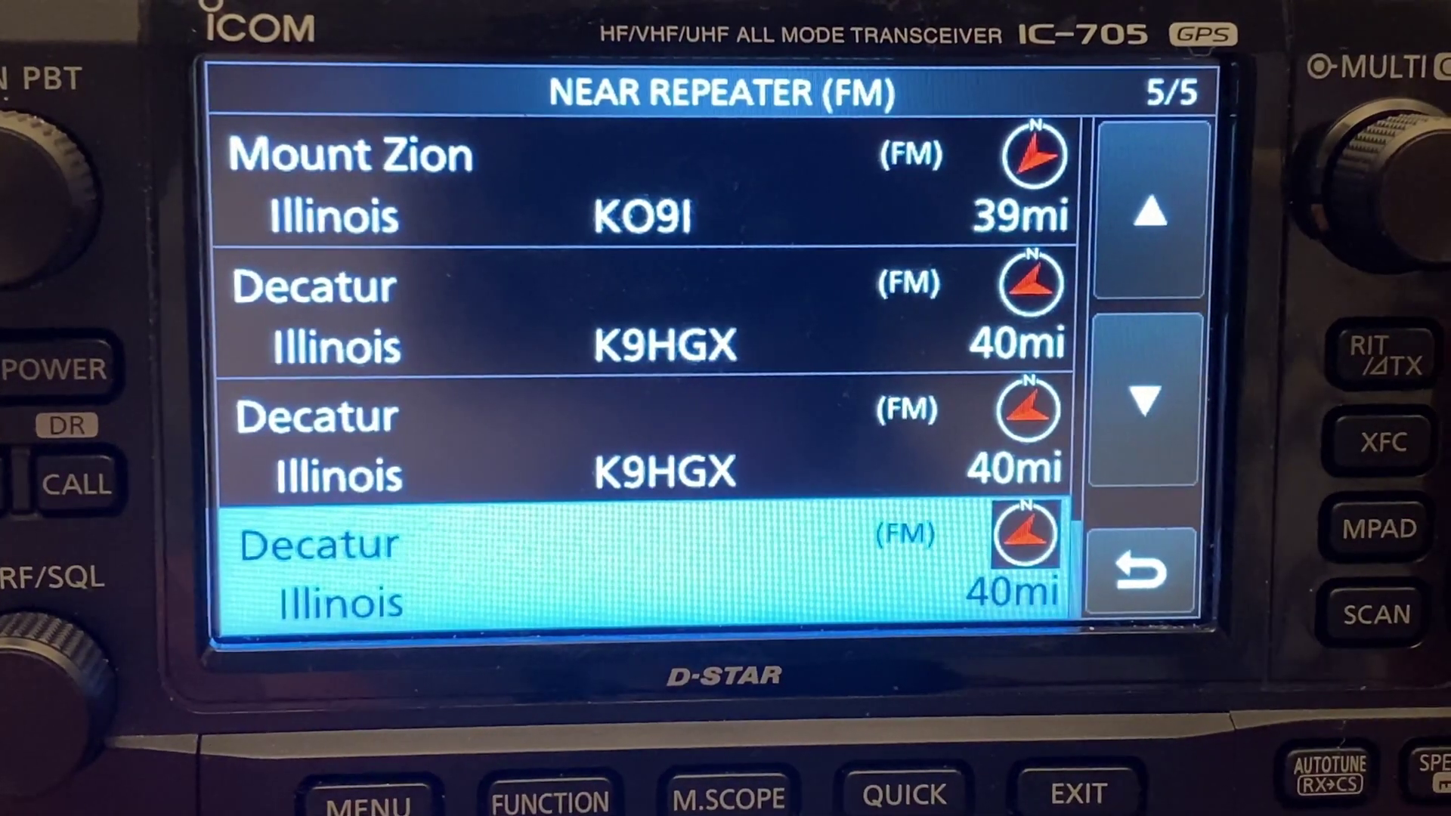
{"action": "scroll", "coordinate": [654, 370], "scroll_direction": "up", "scroll_amount": 1}
{"action": "scroll", "coordinate": [653, 371], "scroll_direction": "up", "scroll_amount": 2}
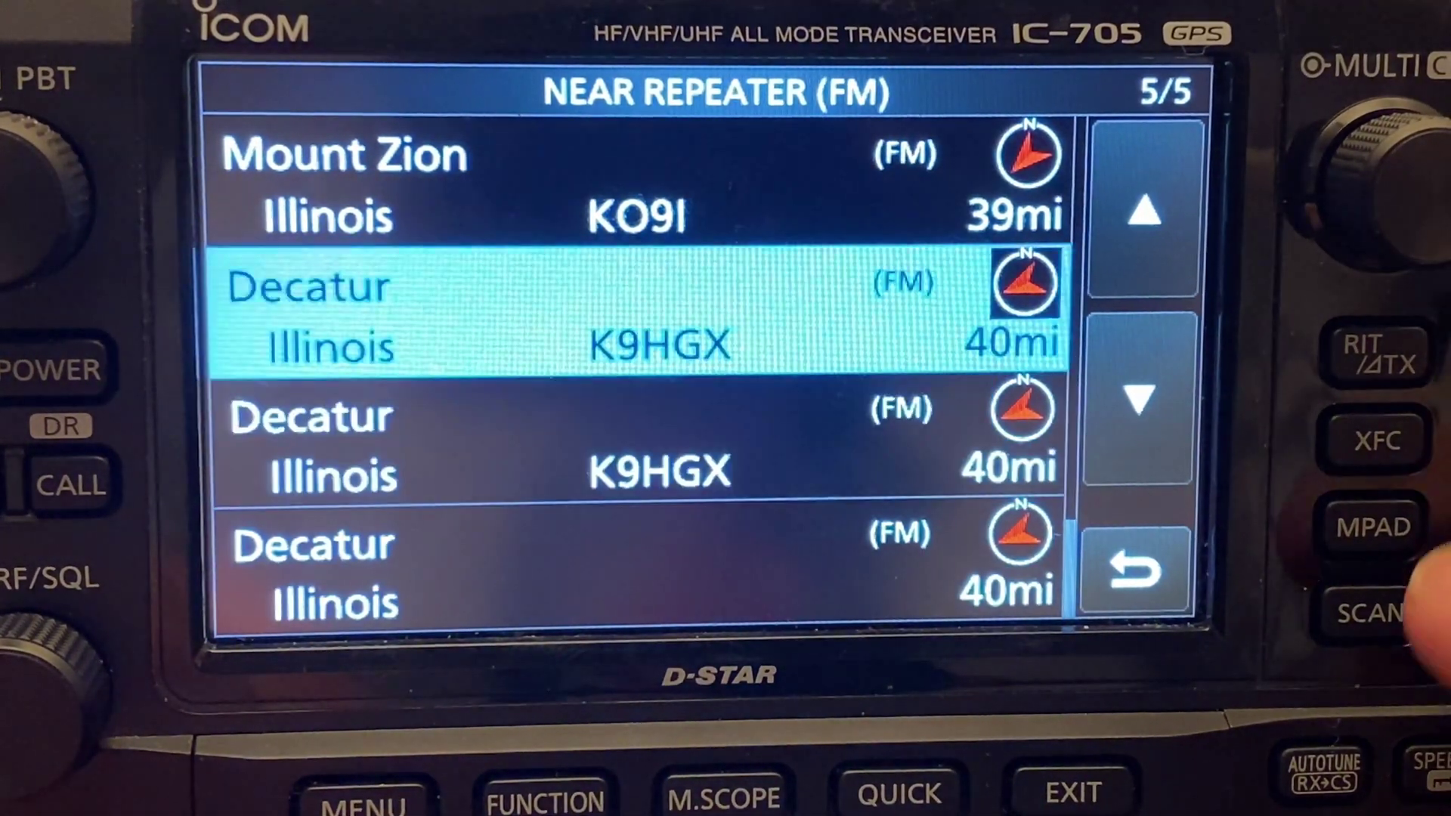
{"action": "scroll", "coordinate": [654, 370], "scroll_direction": "up", "scroll_amount": 5}
{"action": "scroll", "coordinate": [653, 371], "scroll_direction": "up", "scroll_amount": 7}
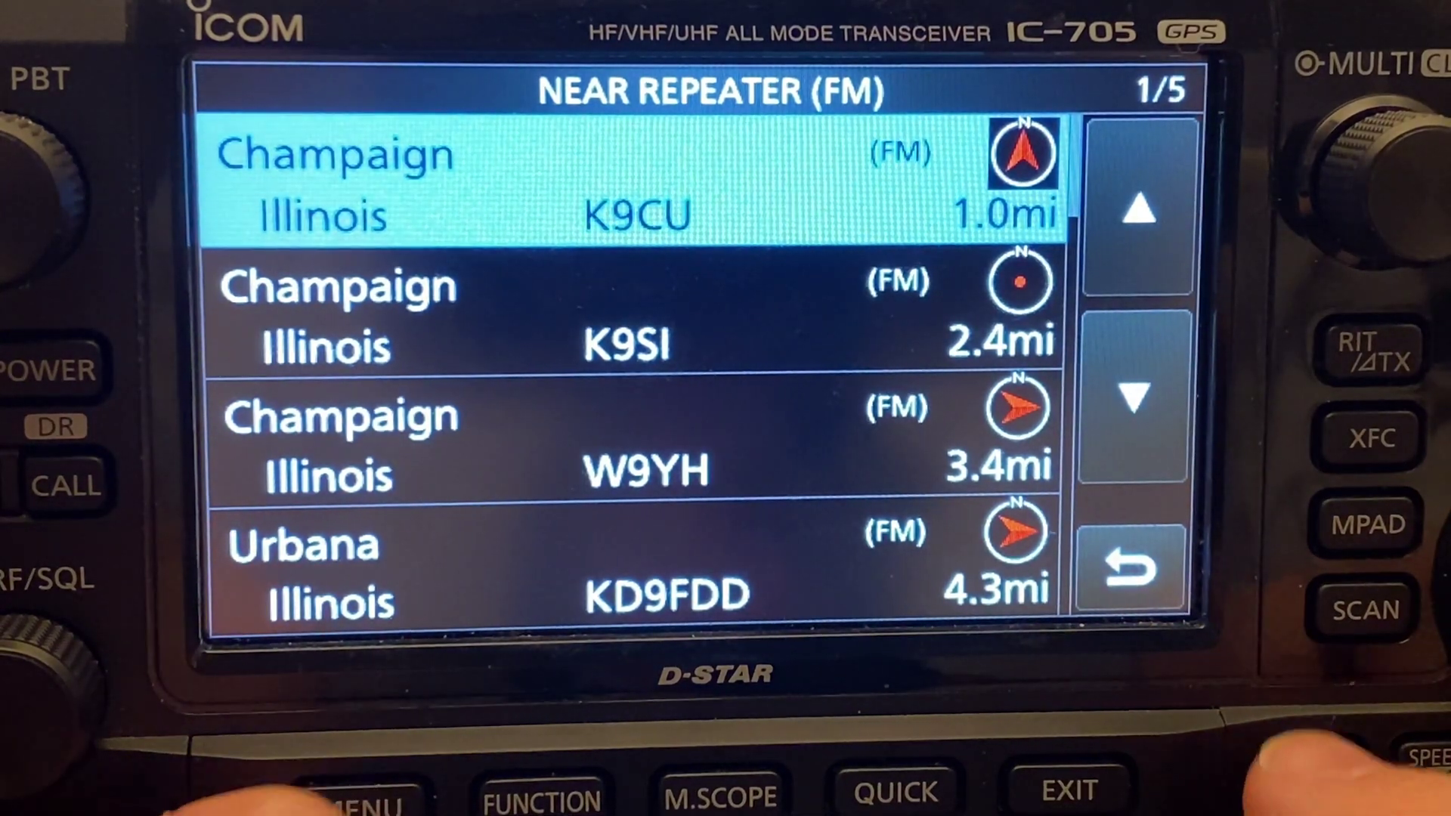
- Reselect Champaign W9YR B as FROM from Near Repeater (ALL), then review the TO choices
{"action": "left_click", "coordinate": [1128, 568]}
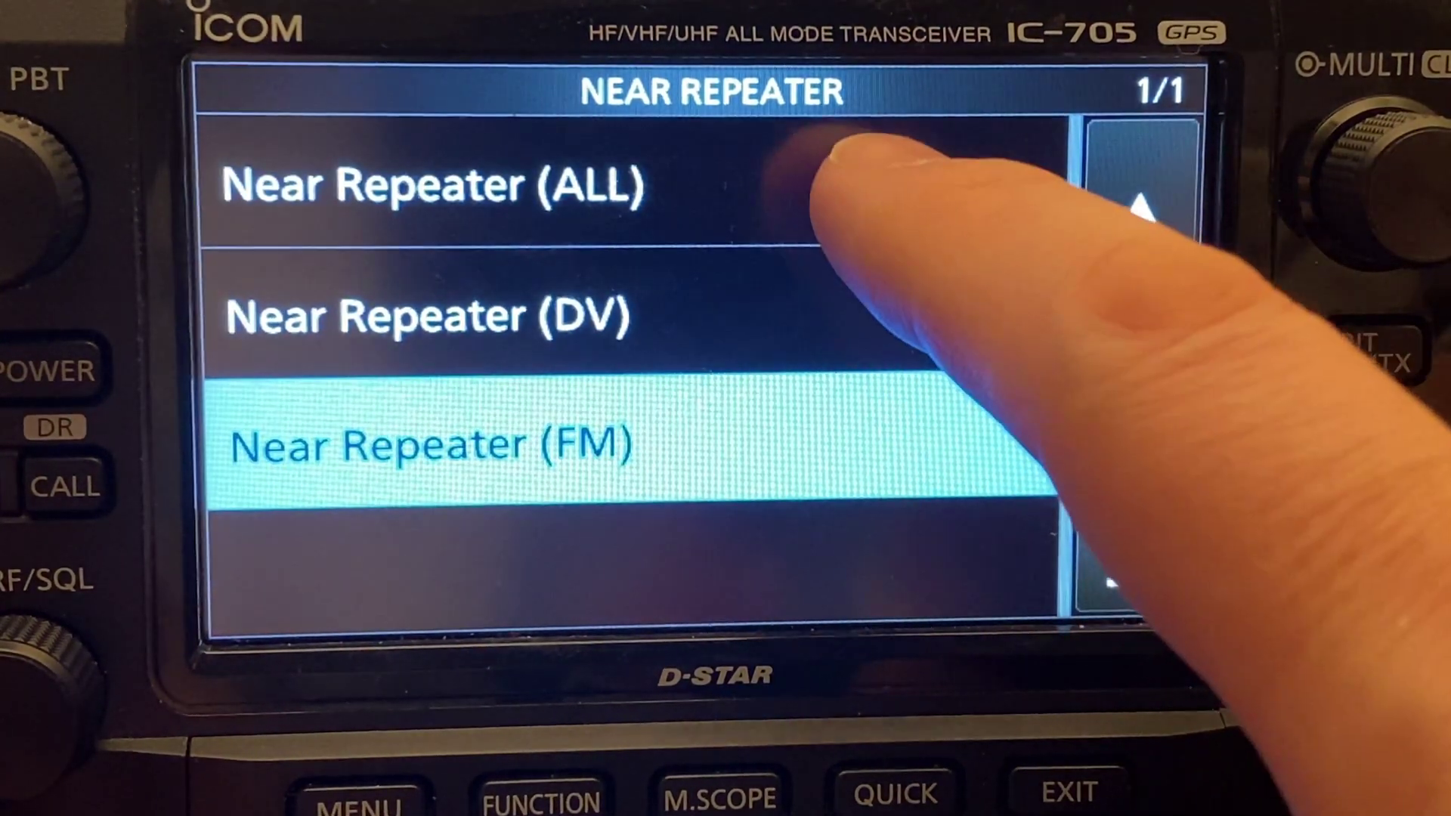
{"action": "left_click", "coordinate": [877, 193]}
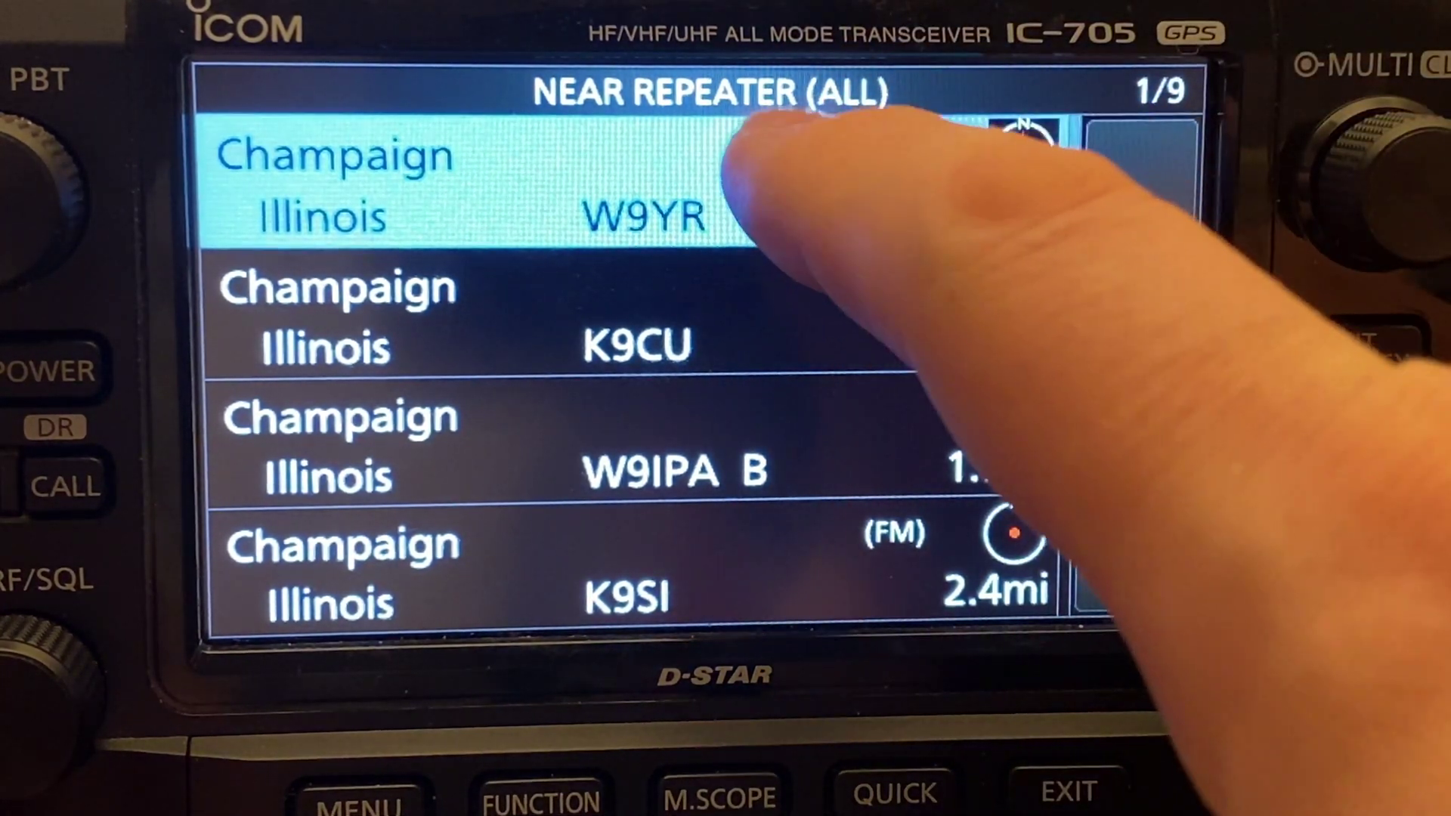
{"action": "left_click", "coordinate": [749, 170]}
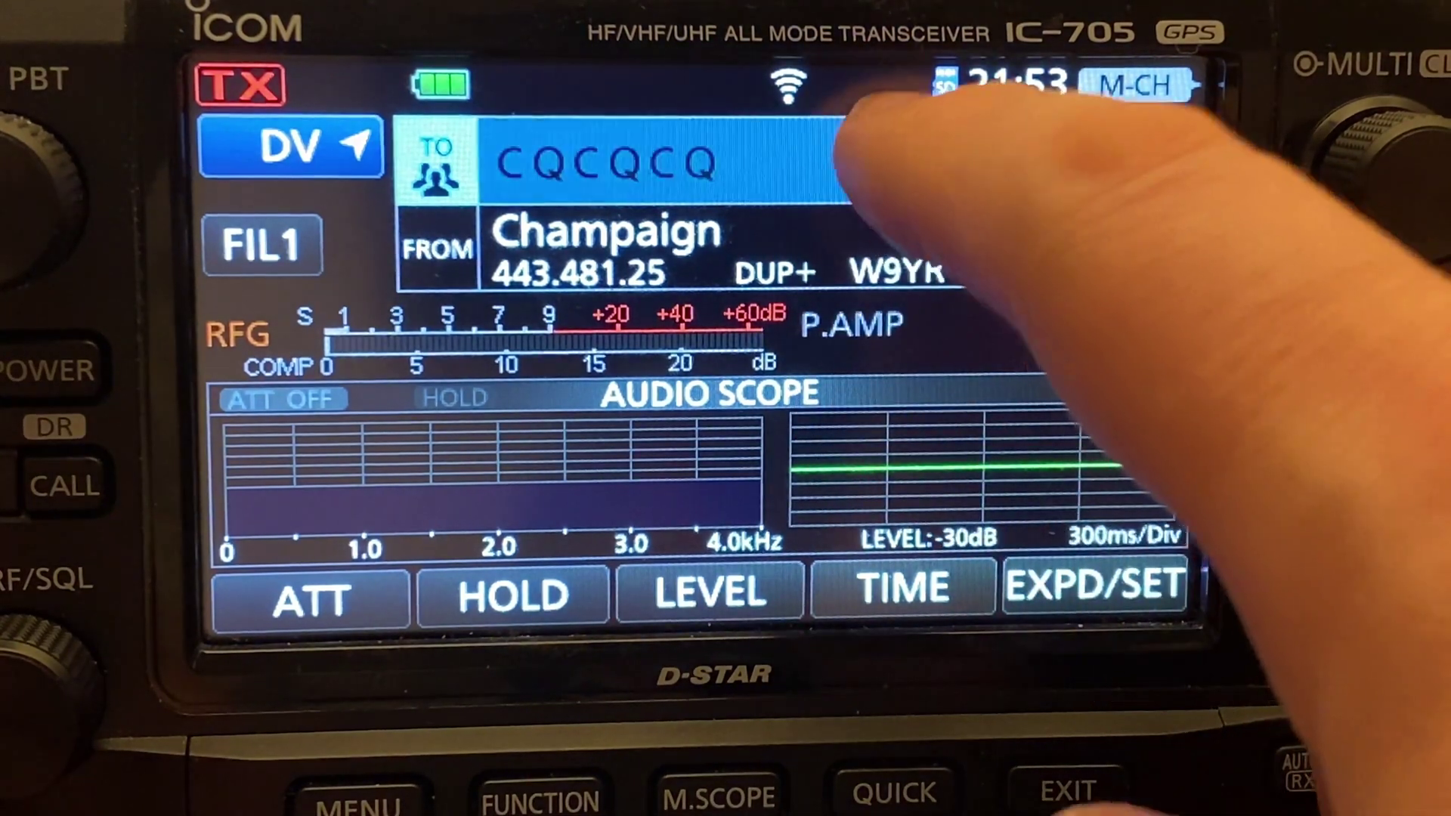
{"action": "left_click", "coordinate": [831, 159]}
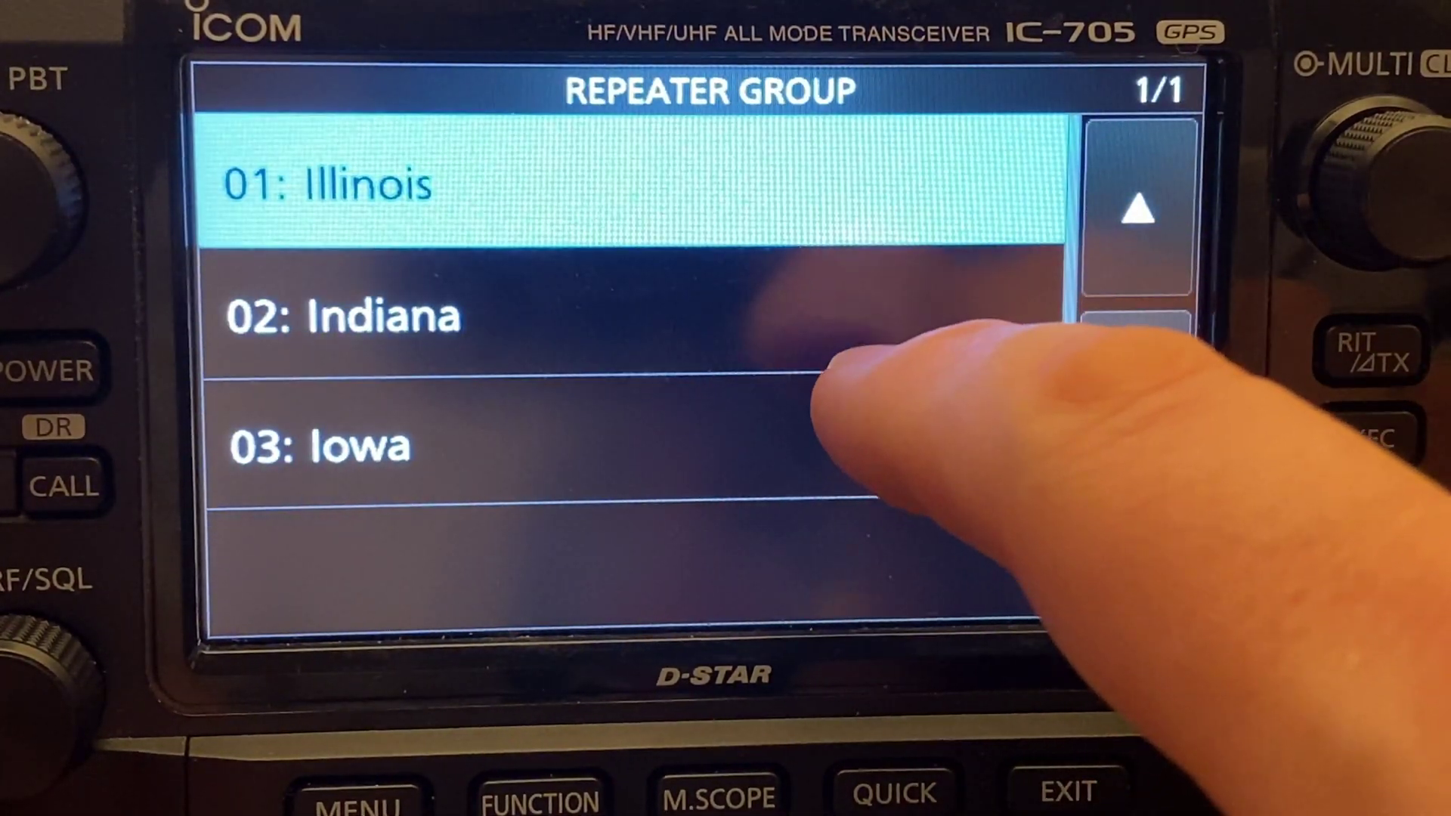
{"action": "left_click", "coordinate": [1119, 563]}
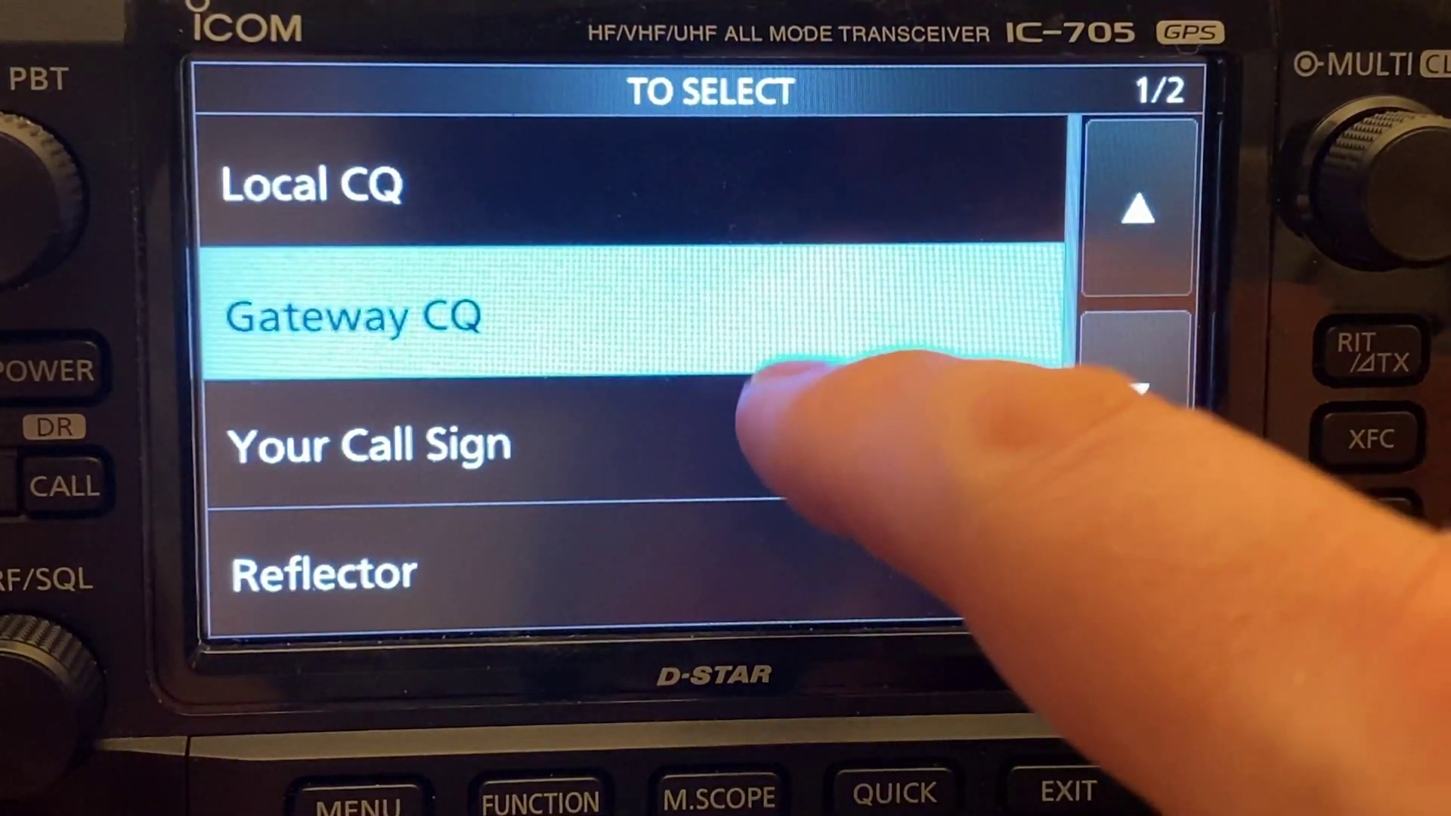